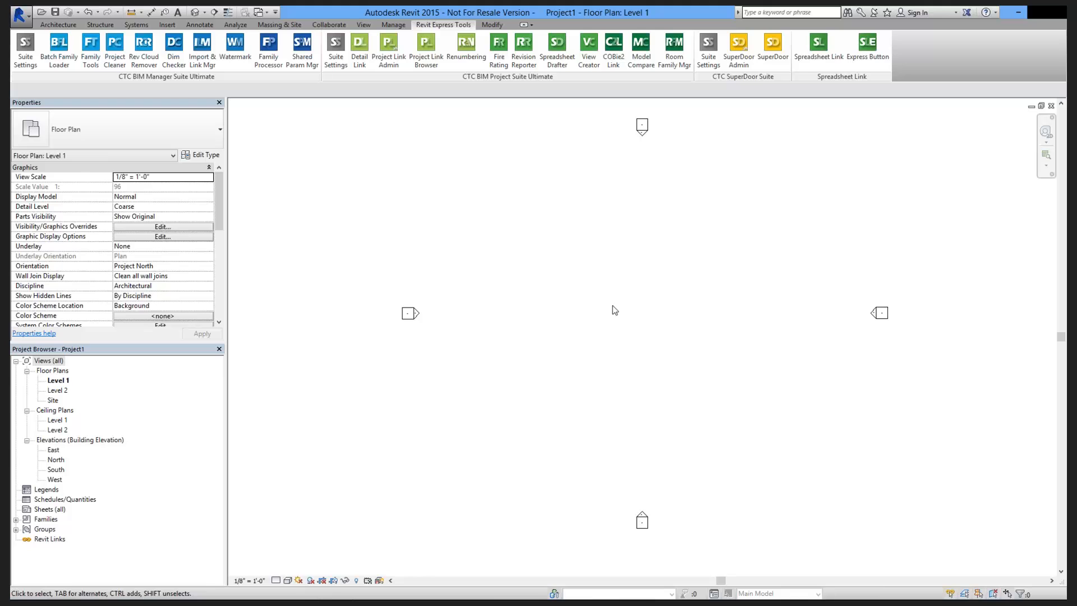
- Draw a straight horizontal Generic - 8" wall about 41' long in the middle of the Level 1 plan
key("wa")
left_click(570, 312)
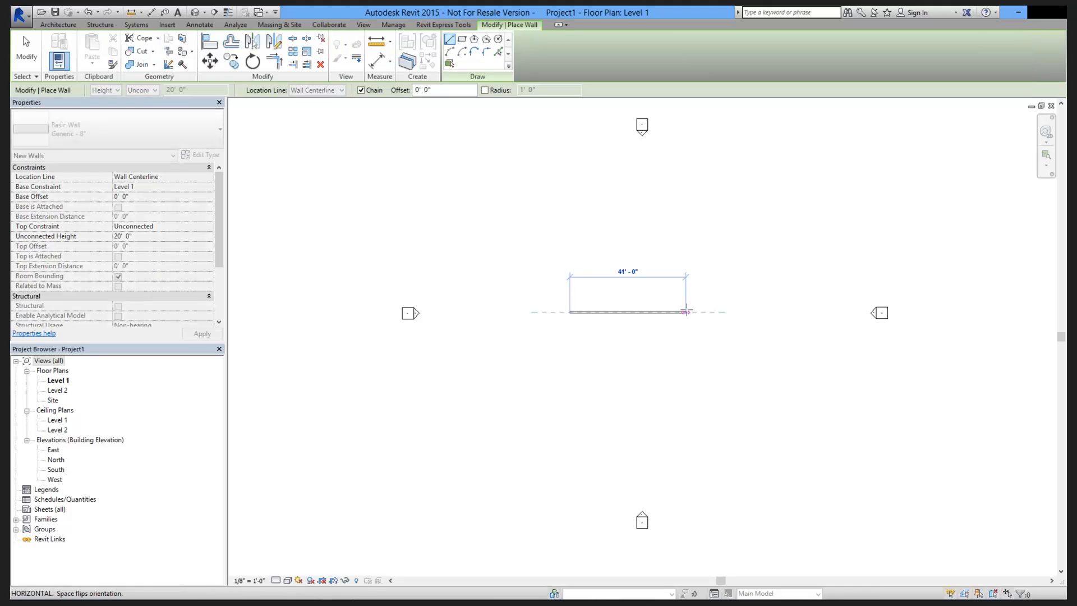
left_click(686, 312)
key("Escape")
key("Escape")
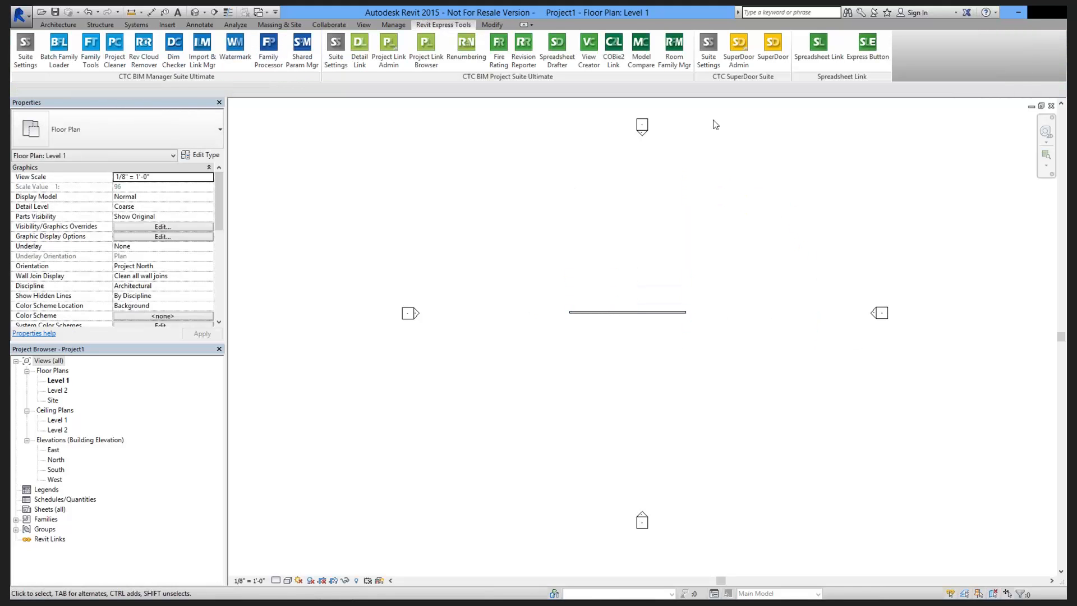
- Start SuperDoor and select the BiFold Double main door assembly to view its description
left_click(771, 62)
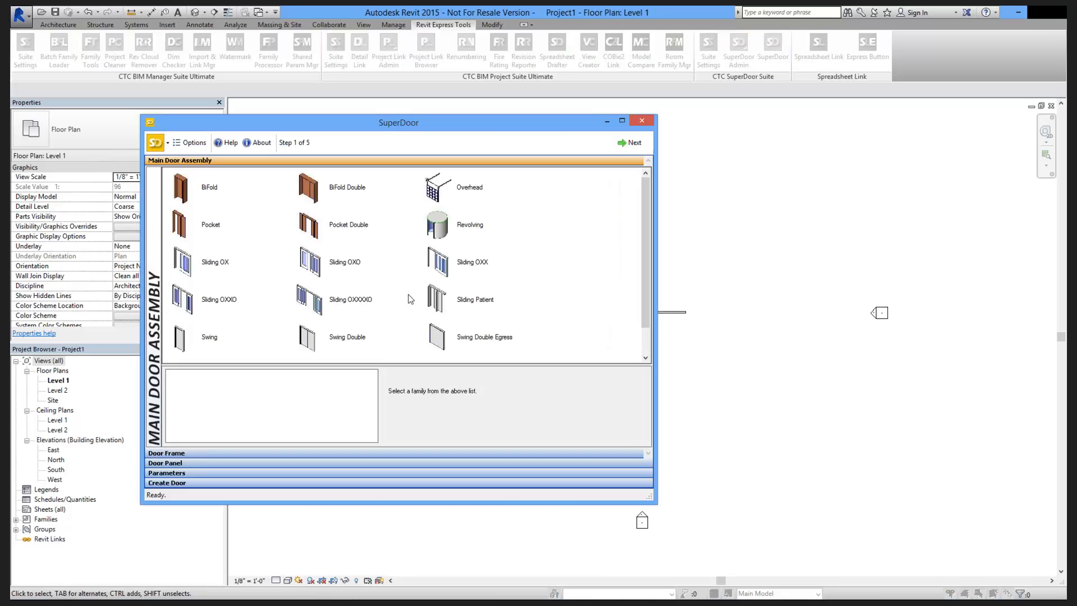
left_click(337, 212)
left_click(344, 189)
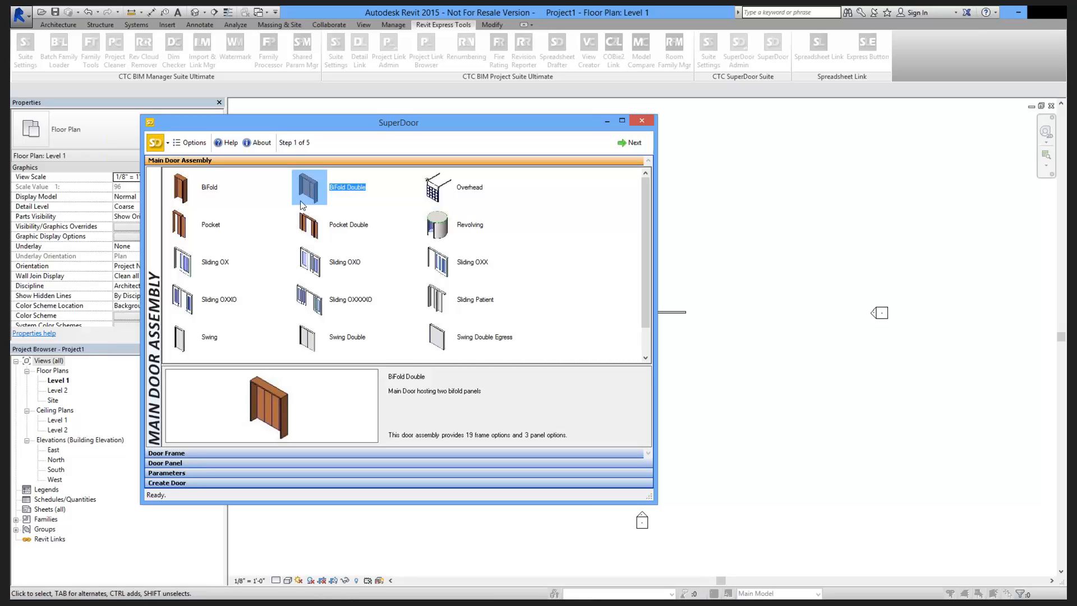
- Configure a Sliding OX door assembly with the AL-00 aluminum frame and the FG full glass panel
left_click(220, 266)
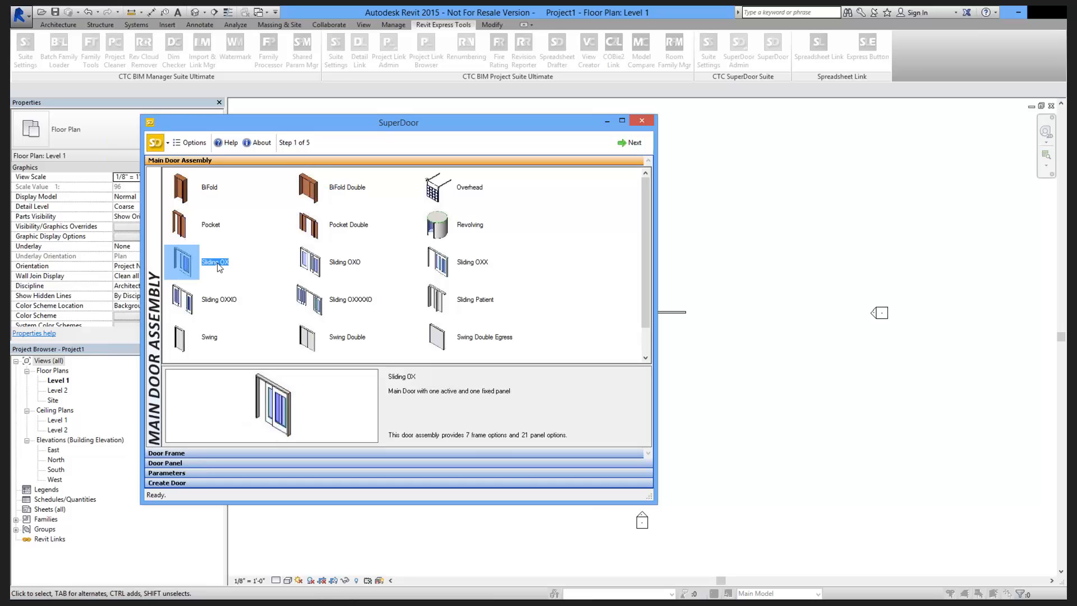
double_click(219, 266)
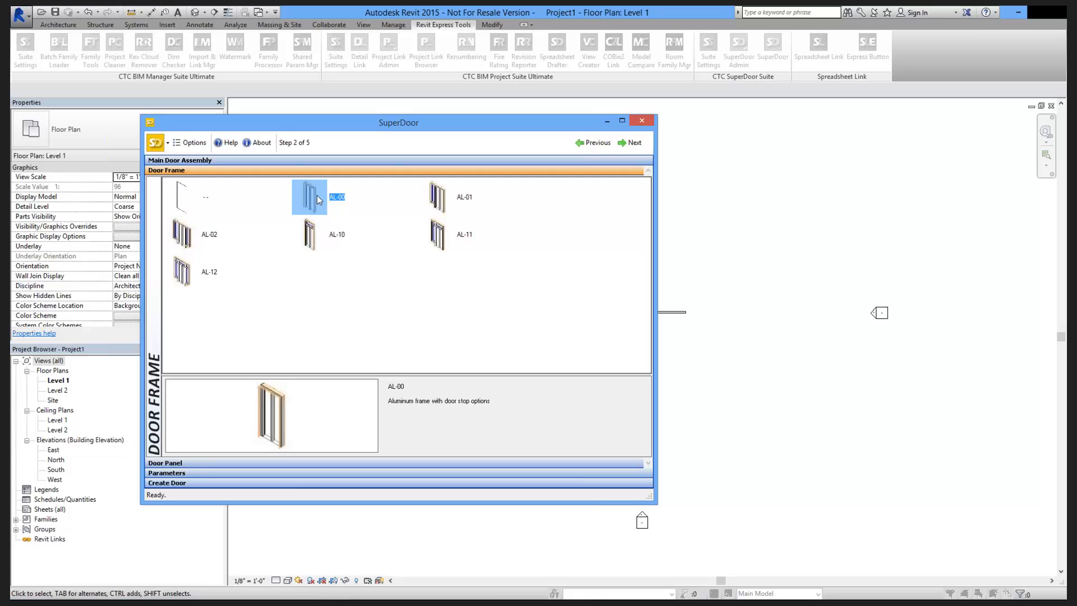
double_click(315, 197)
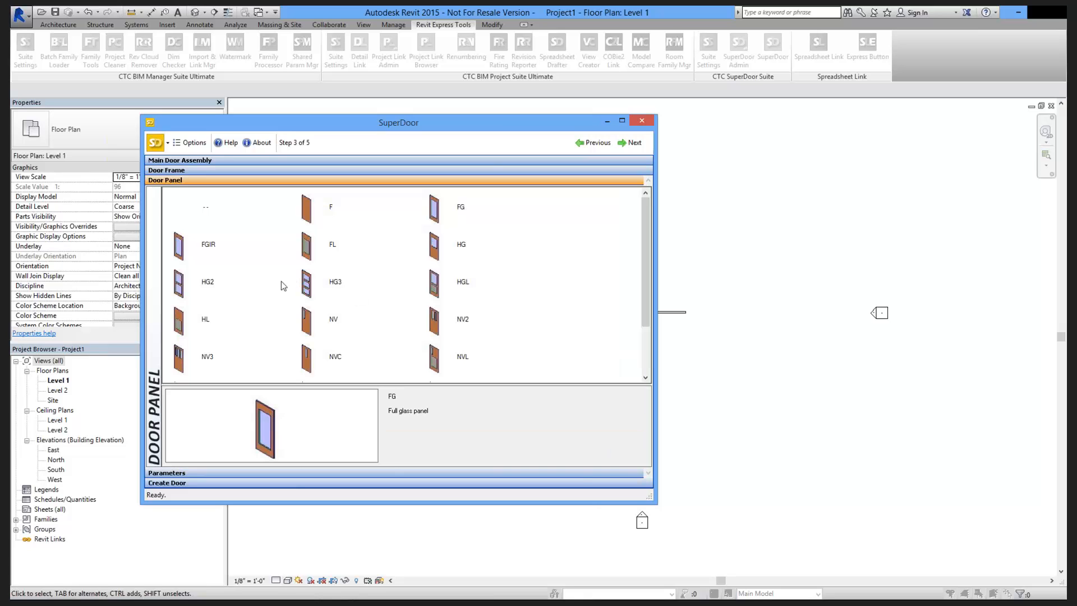
left_click(435, 206)
double_click(435, 206)
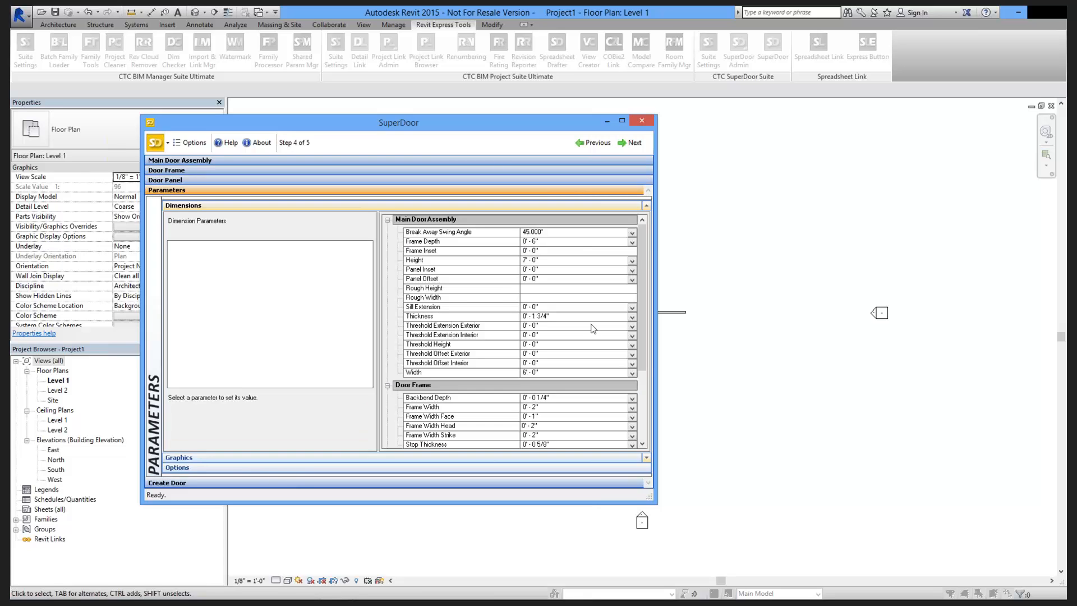
- Review the dimension parameters and try to create the Sliding OX door as type AL-00_FG_72x84 in the active project
left_click_drag(641, 252, 646, 336)
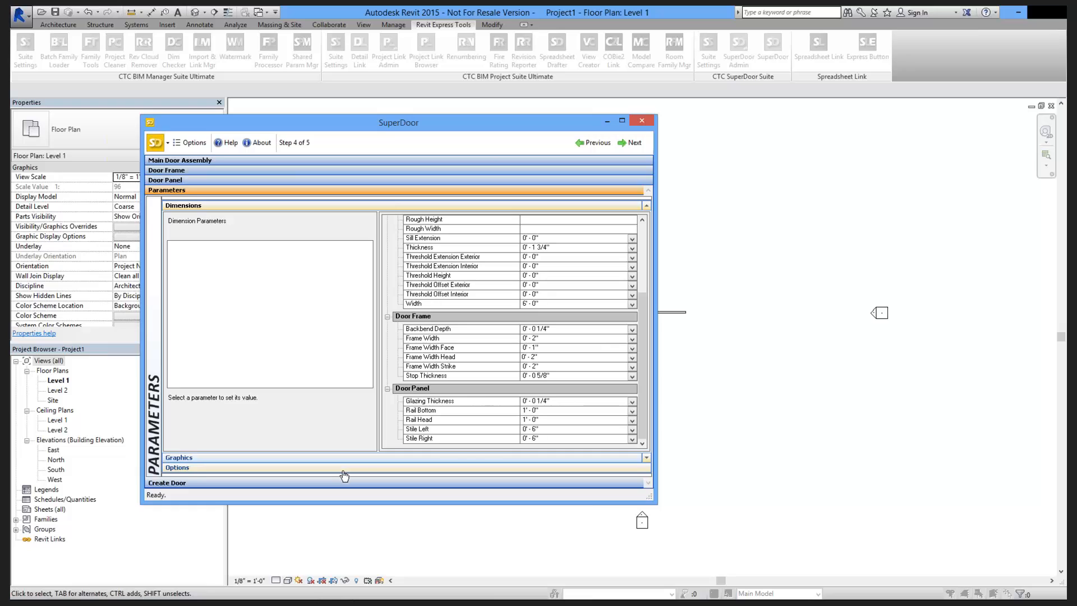
left_click(325, 483)
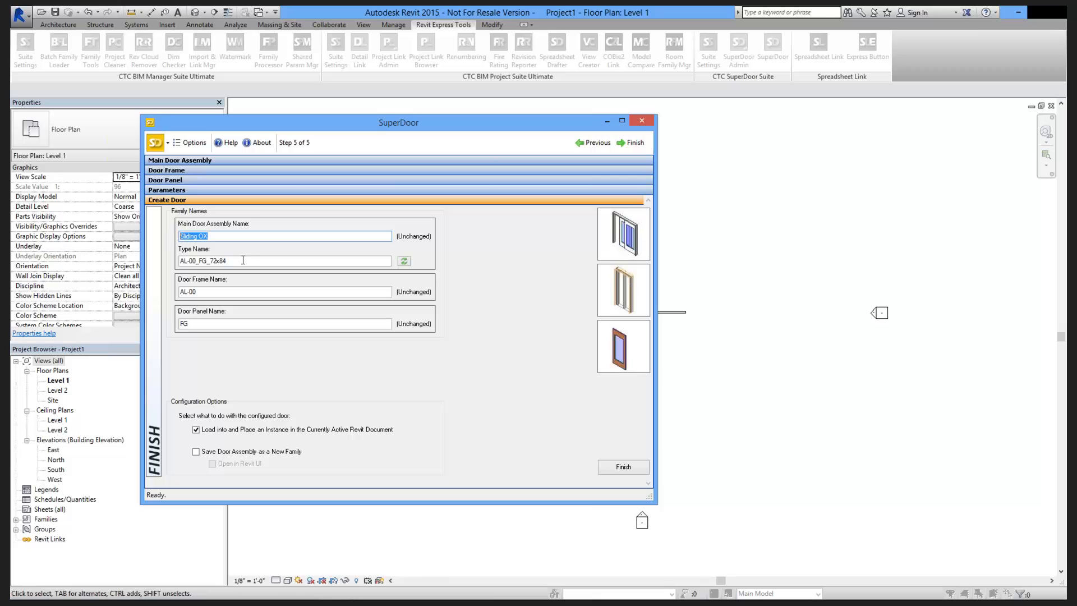
mouse_move(247, 261)
left_mouse_down()
mouse_move(189, 259)
mouse_move(241, 259)
left_mouse_up()
left_click(241, 260)
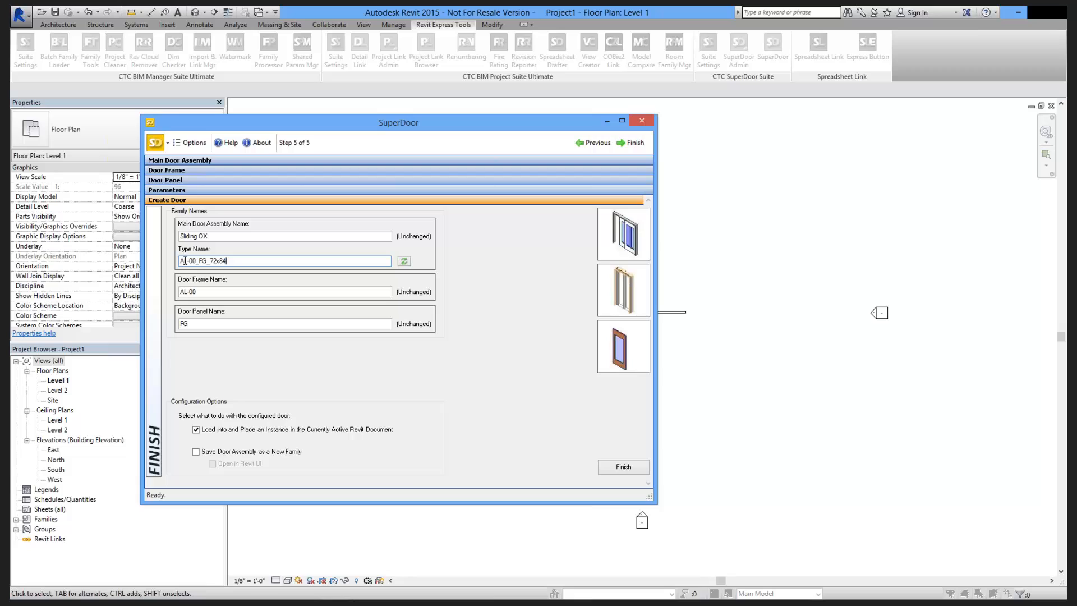
mouse_move(198, 261)
left_mouse_down()
mouse_move(179, 261)
mouse_move(207, 261)
left_mouse_up()
left_click(631, 468)
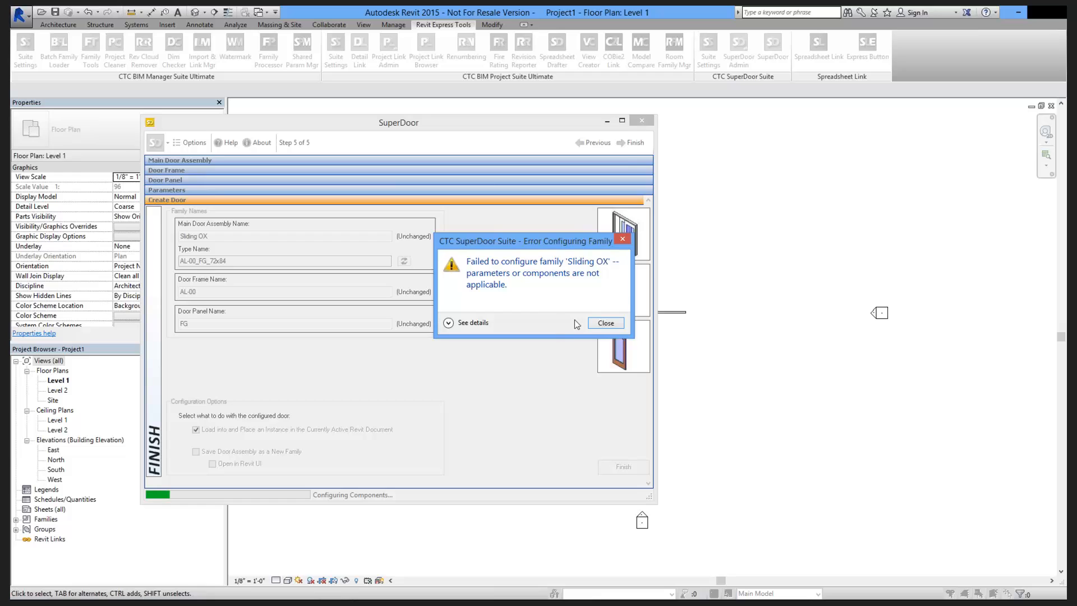
left_click(606, 323)
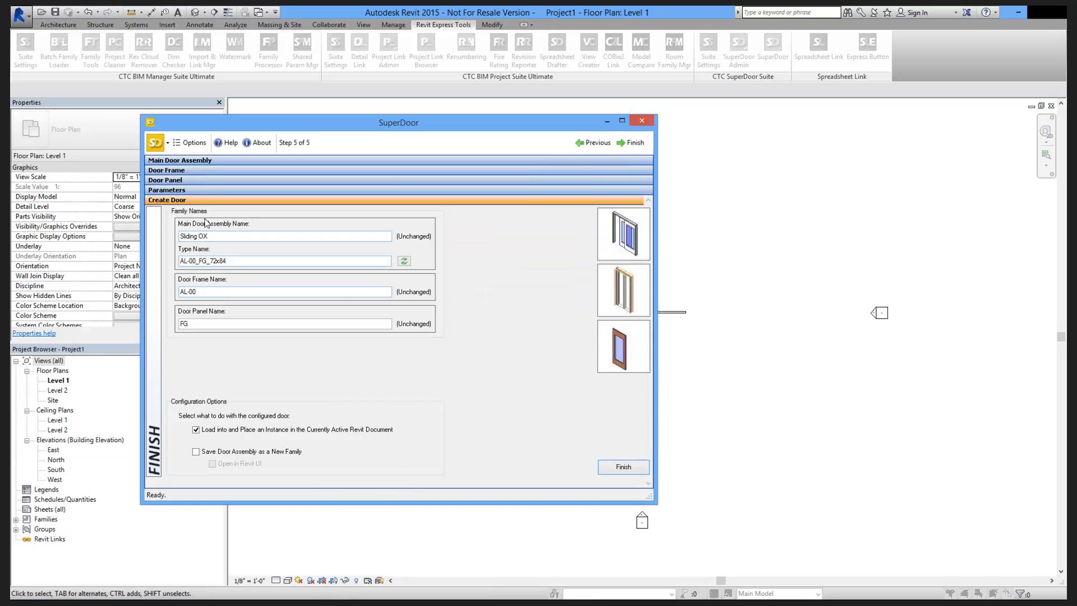
- Return to the main door assembly choices and pick BiFold Double in place of Sliding OX
left_click(175, 171)
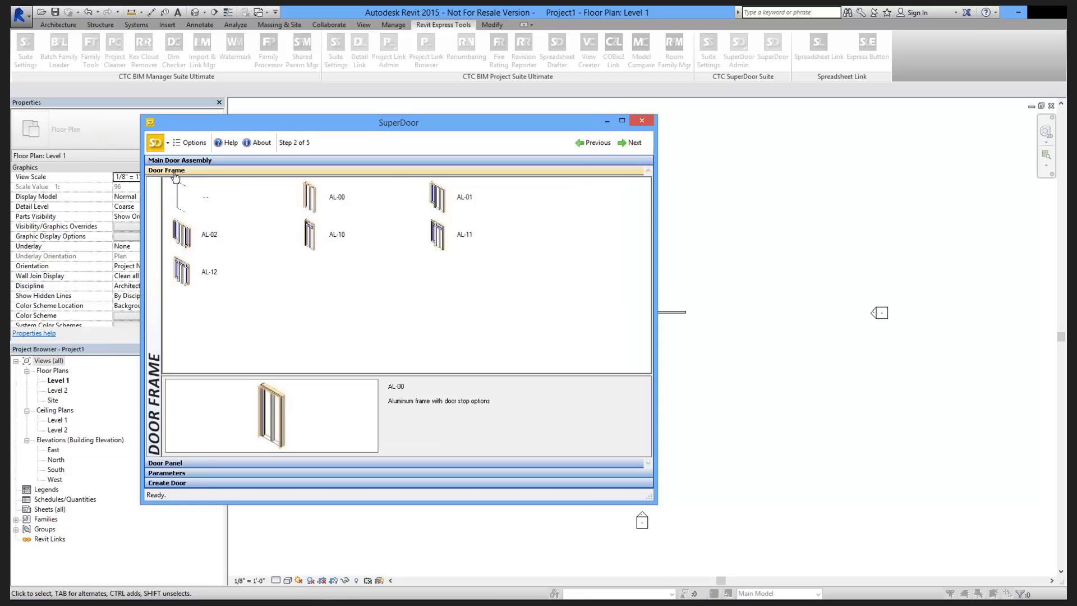
left_click(175, 161)
left_click(306, 267)
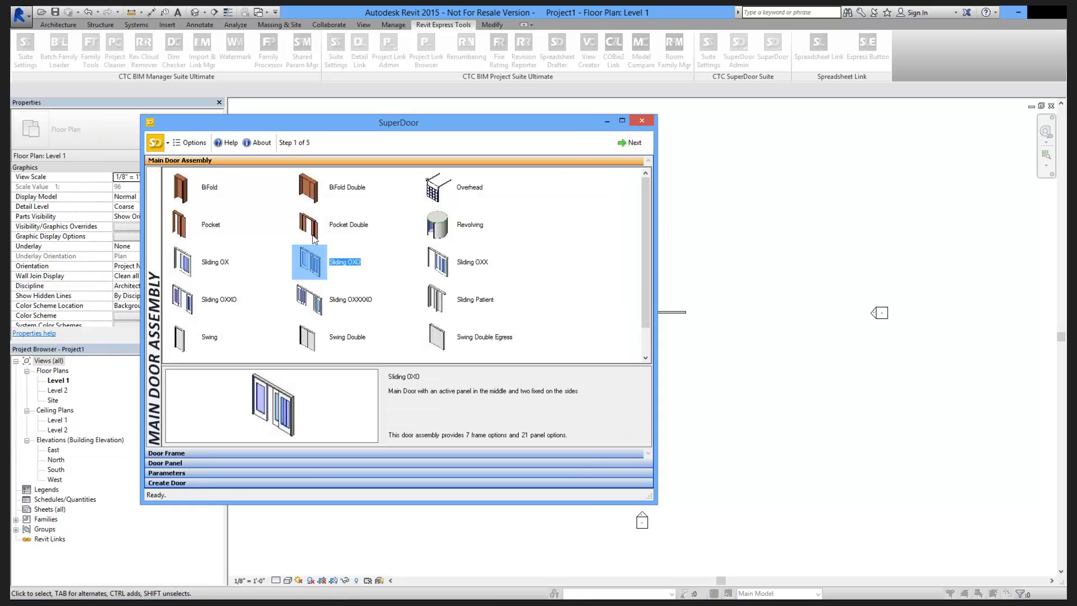
left_click(337, 230)
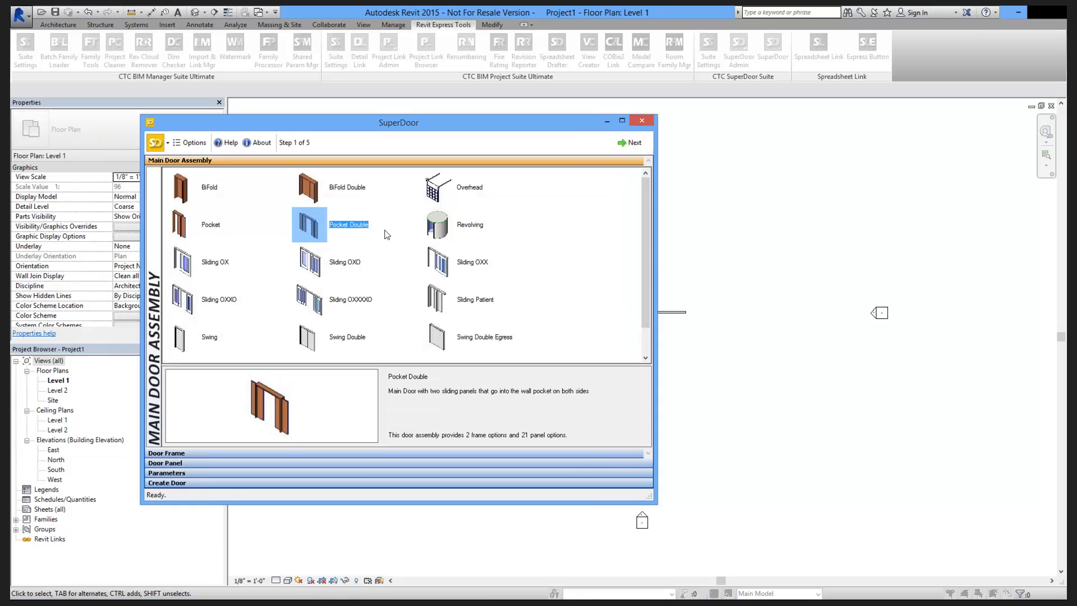
left_click(332, 260)
left_click(335, 189)
double_click(335, 190)
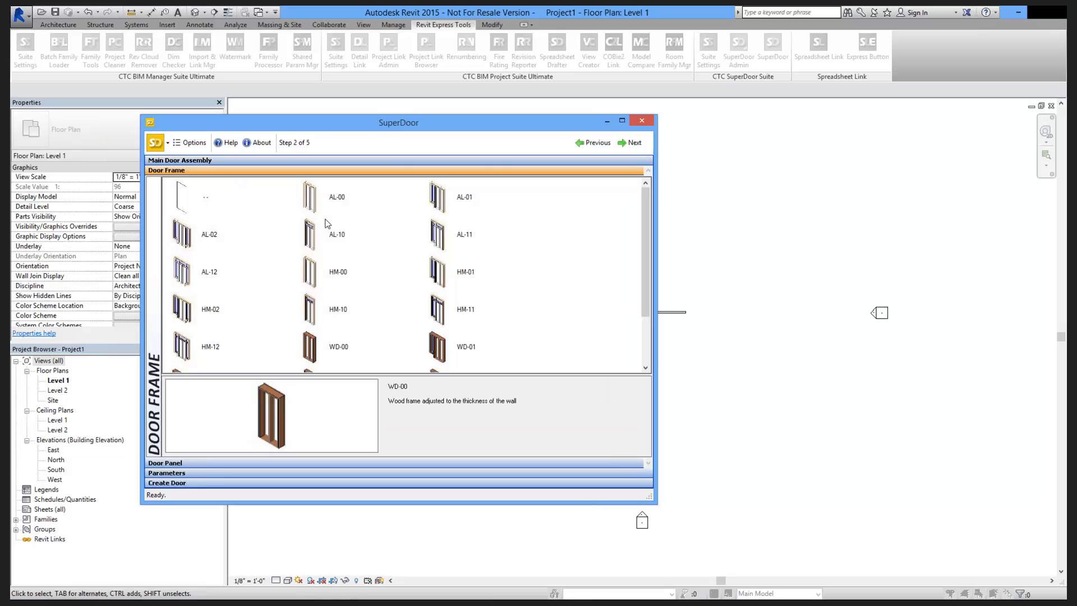
- Give the door the AL-00 frame and the BFG full glass panel, and go to the door creation stage
double_click(305, 196)
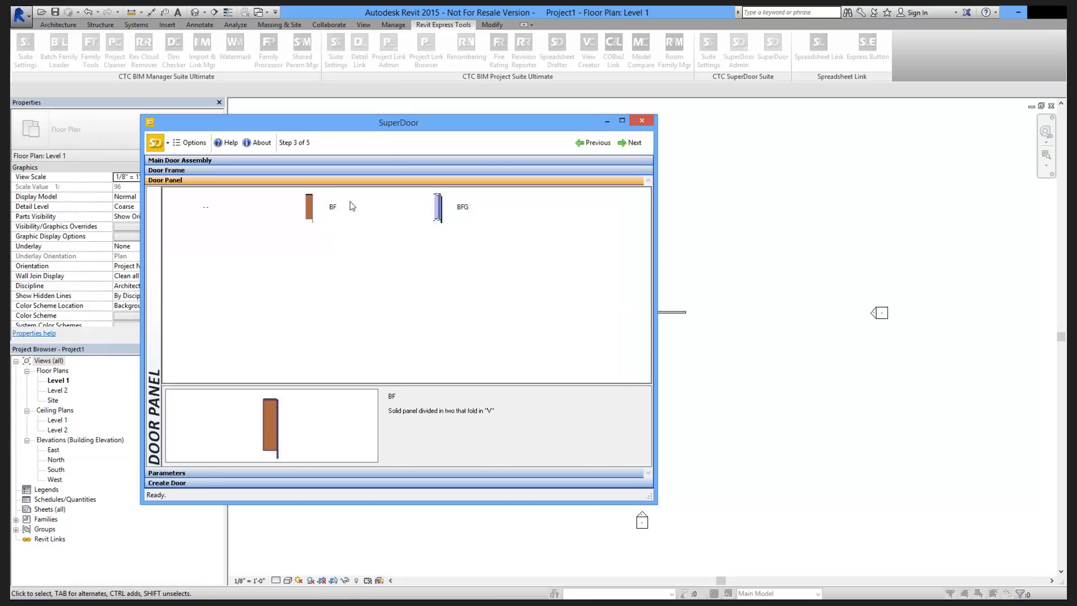
left_click(433, 207)
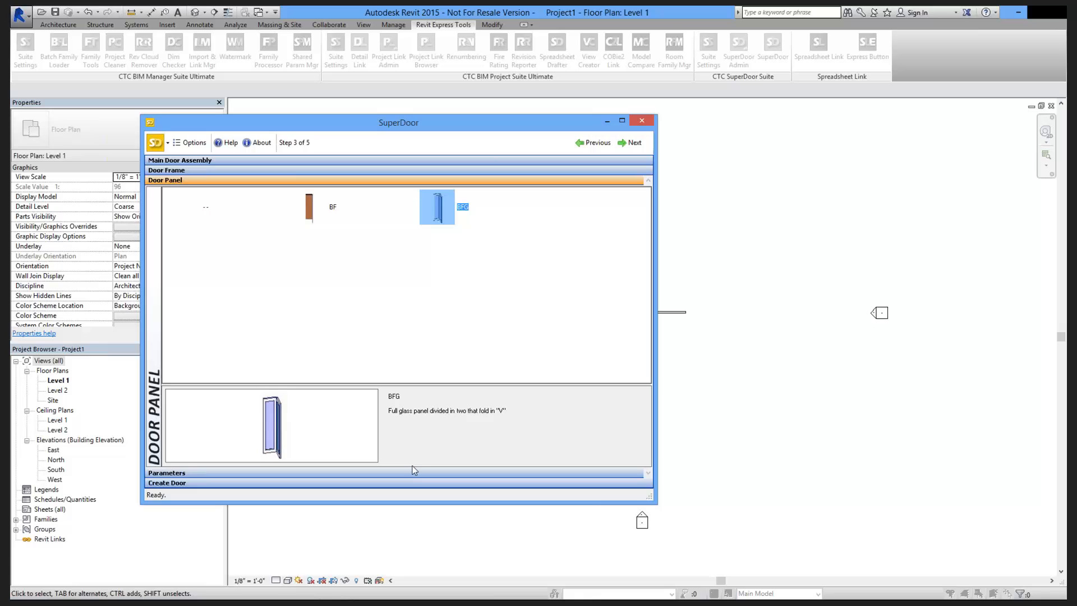
double_click(431, 214)
double_click(412, 483)
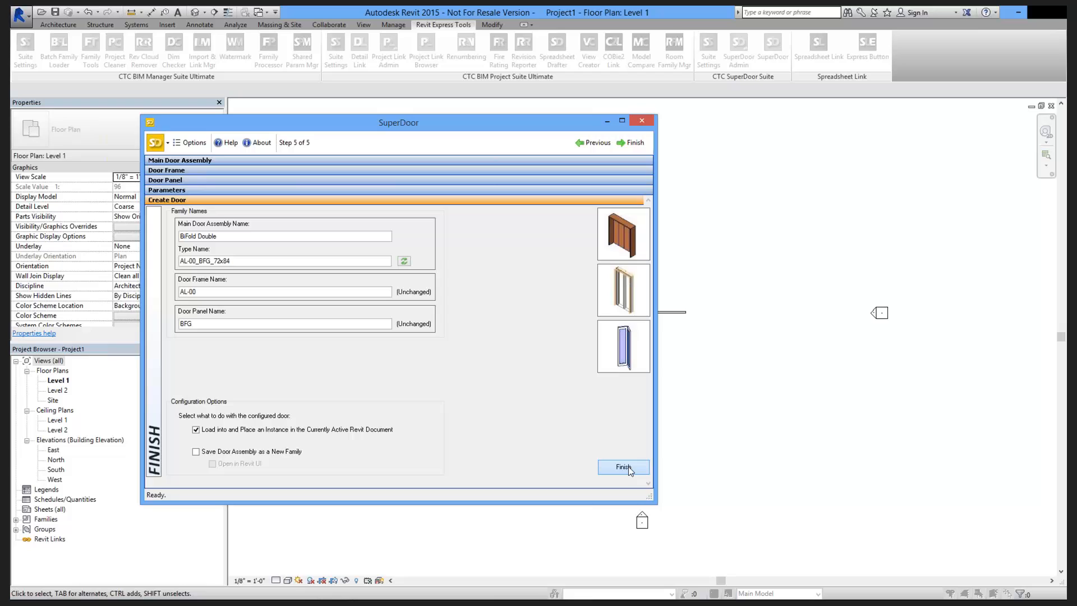
- Create the BiFold Double door and place it in the wall about 8' 6" from the wall's right end
left_click(624, 467)
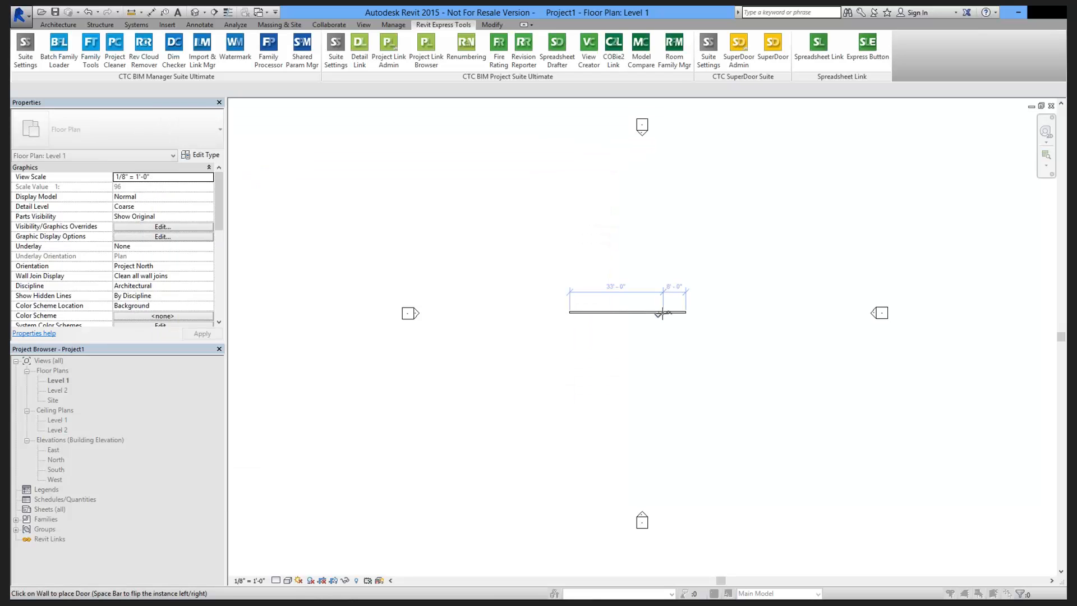
scroll(661, 311, "up", 6)
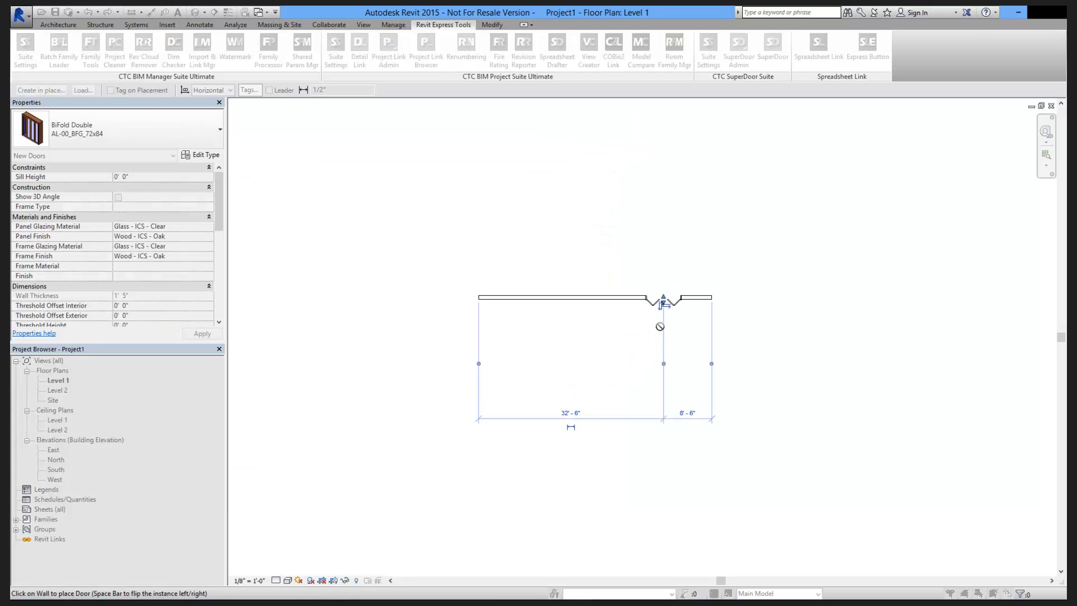
key("Escape")
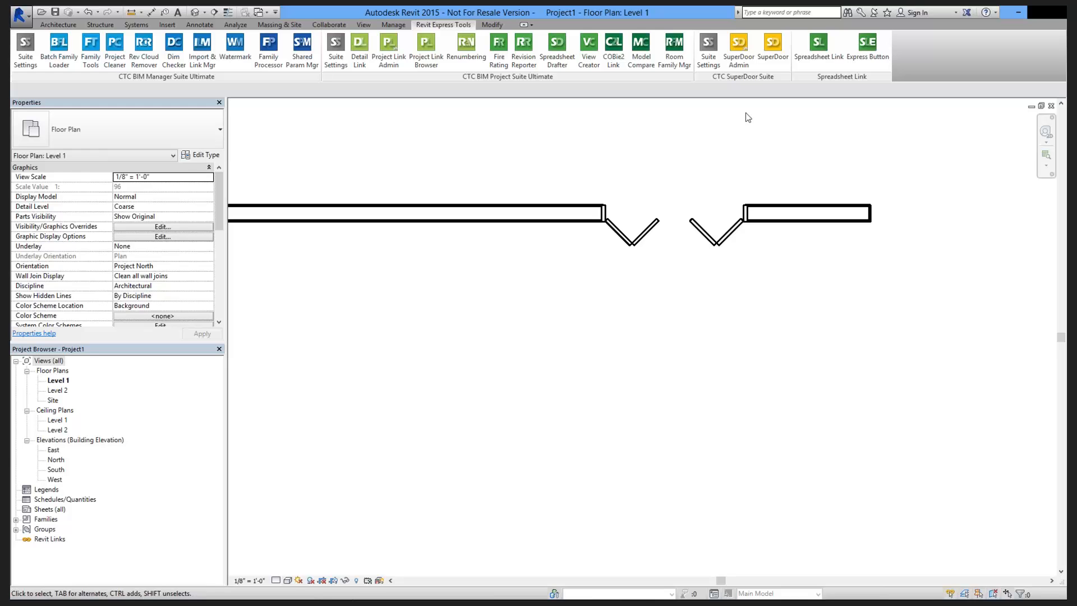
- Examine the door assembly list and the family download option in SuperDoor Admin, leaving the settings unchanged
left_click(746, 55)
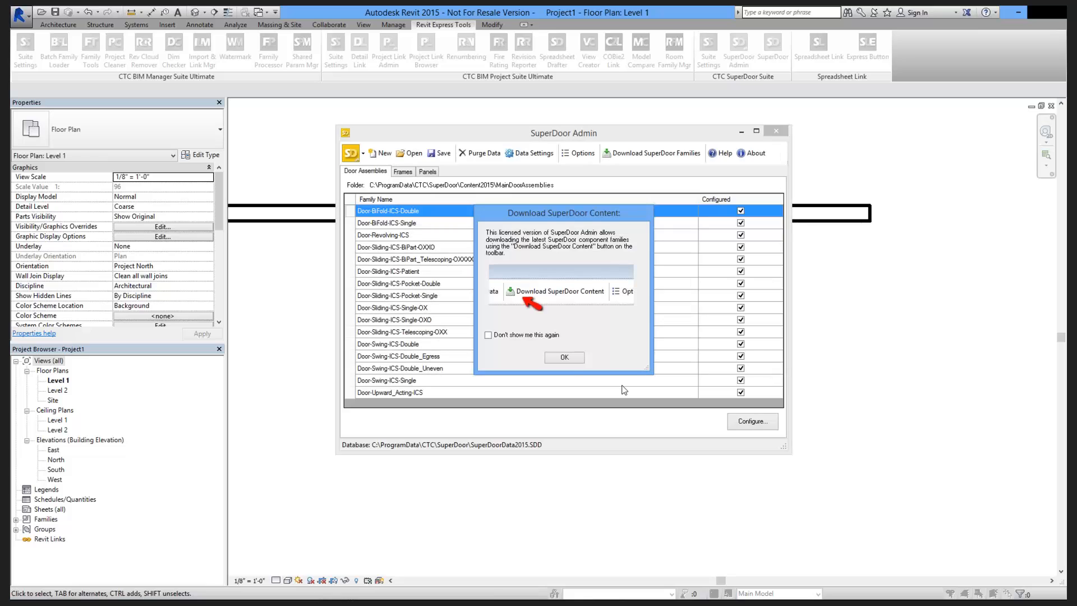
left_click(566, 358)
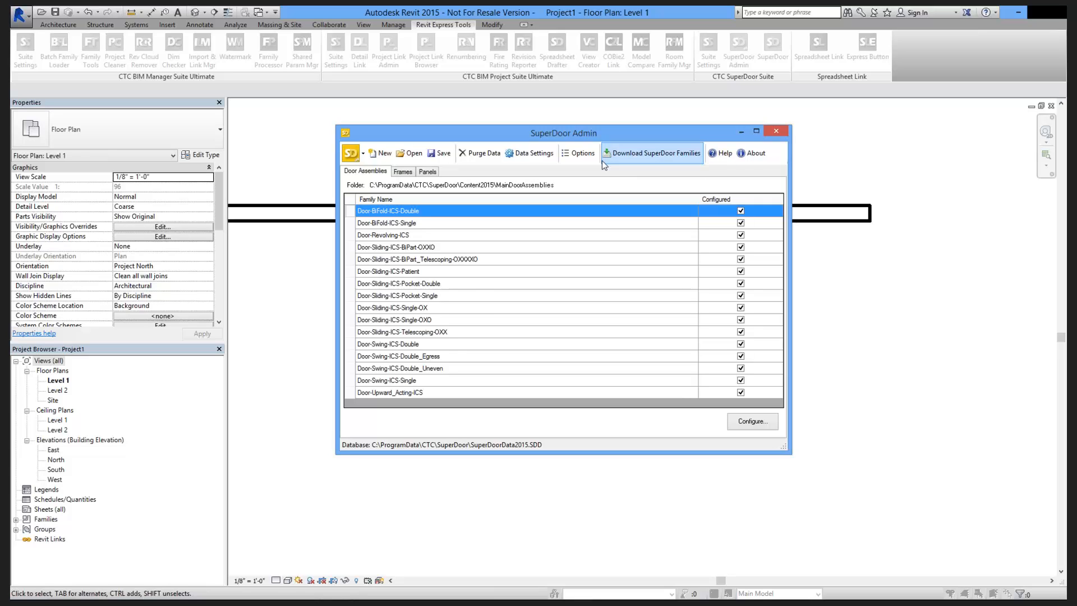
left_click(777, 131)
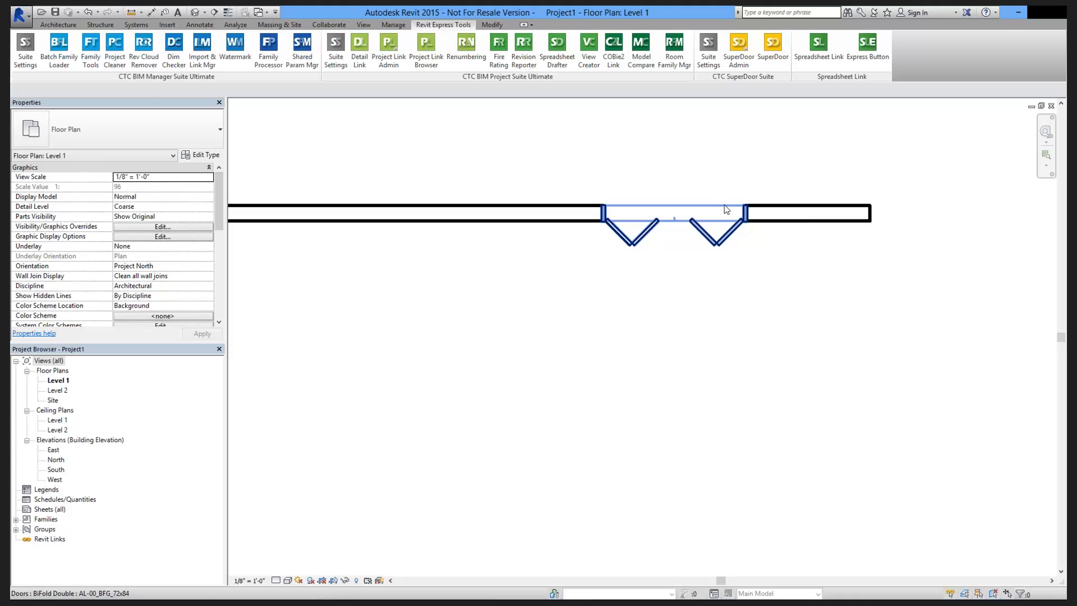
- Switch to File Explorer and copy the DoorFrames, DoorPanels and MainDoorAssemblies folders from SuperDoor's Content2015 folder
key("alt+Tab")
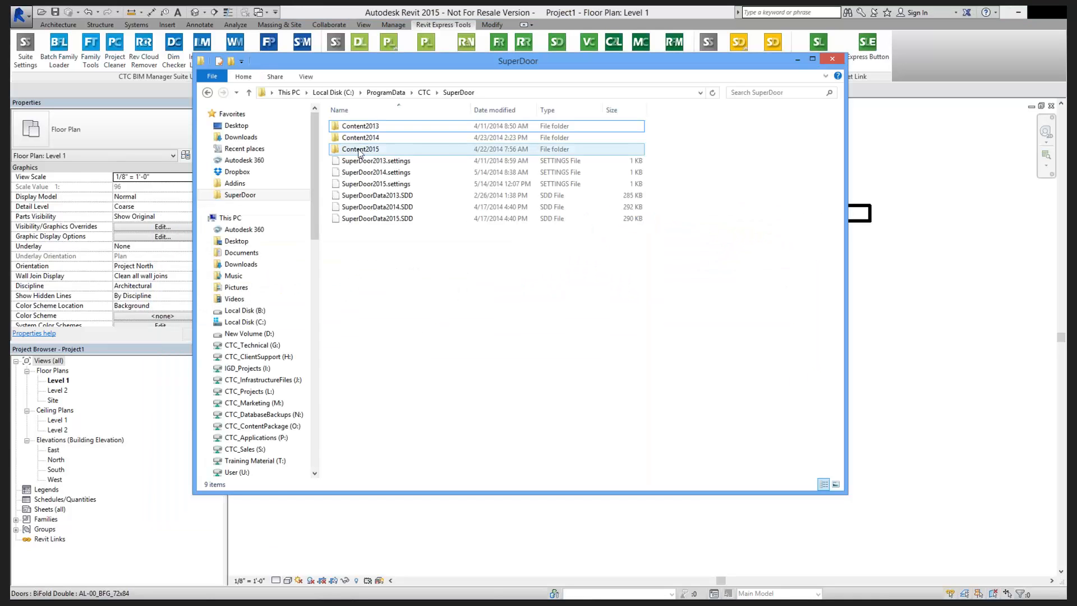
double_click(362, 149)
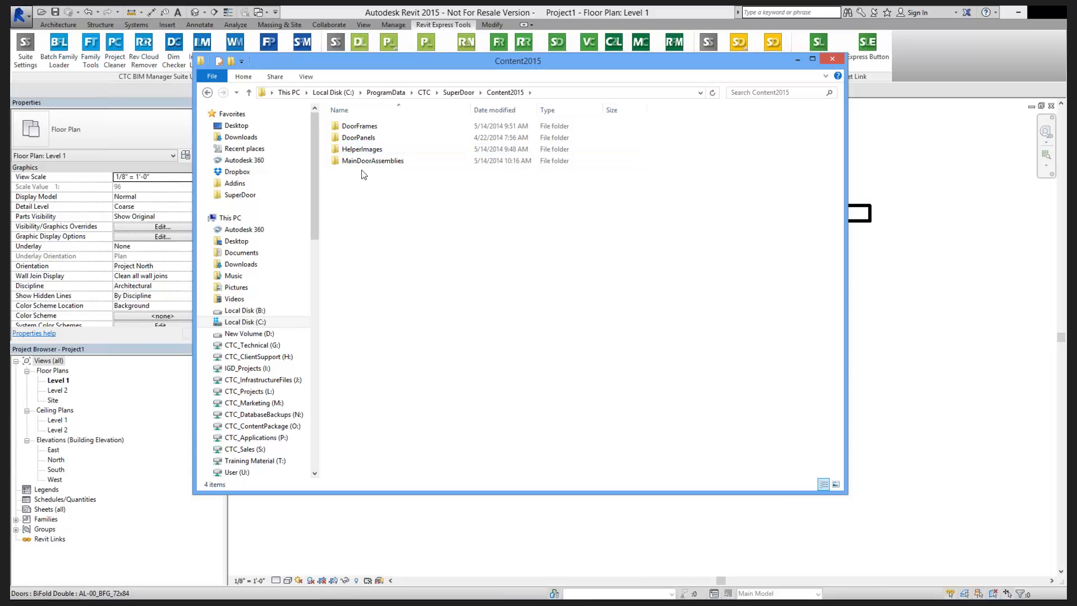
left_click_drag(363, 175, 362, 127)
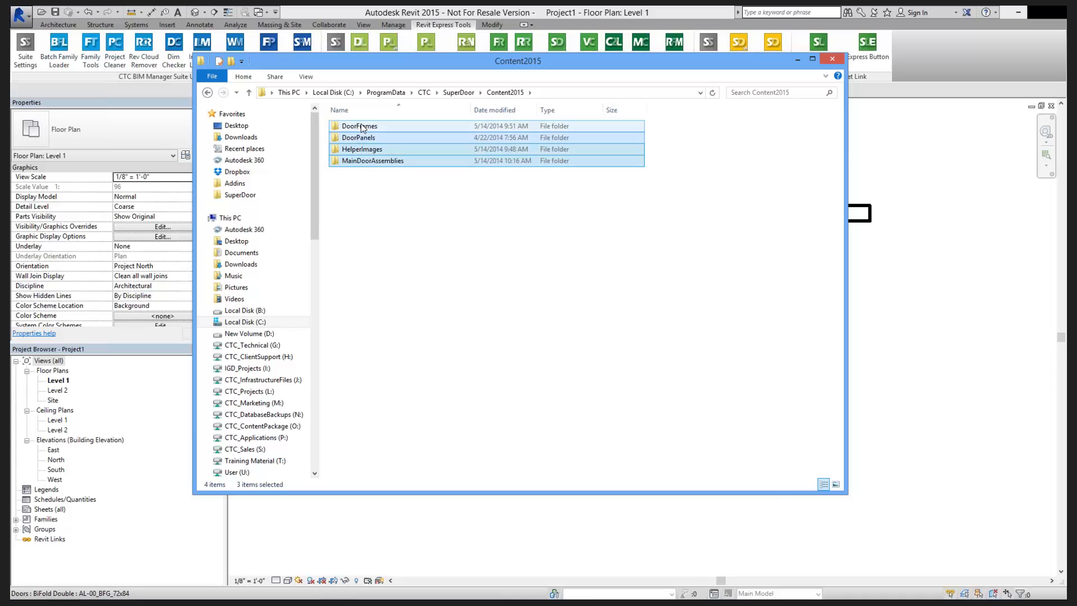
left_click(361, 148, "ctrl")
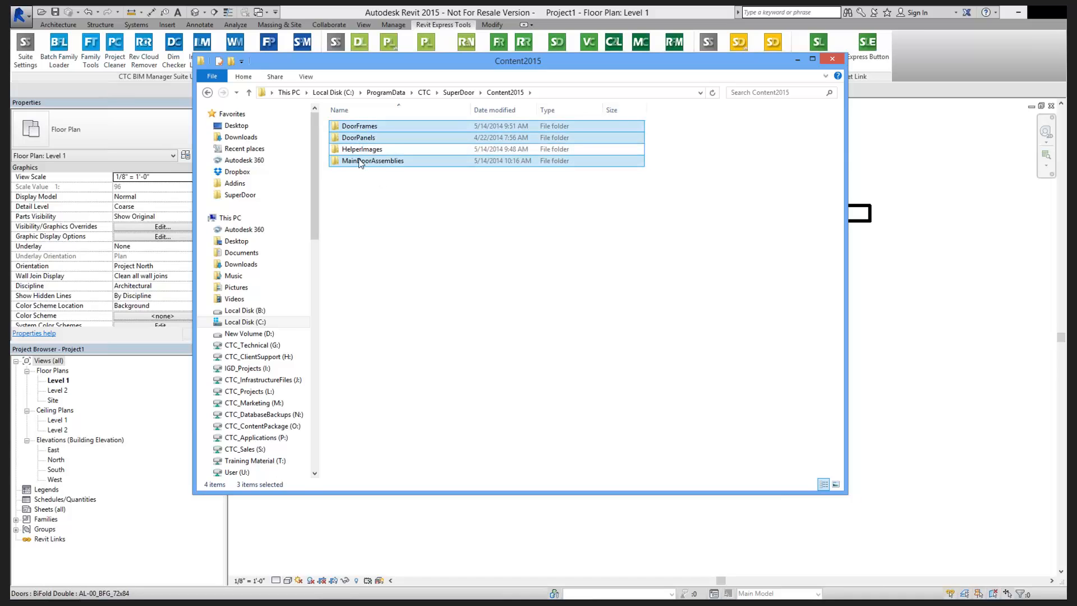
right_click(361, 137)
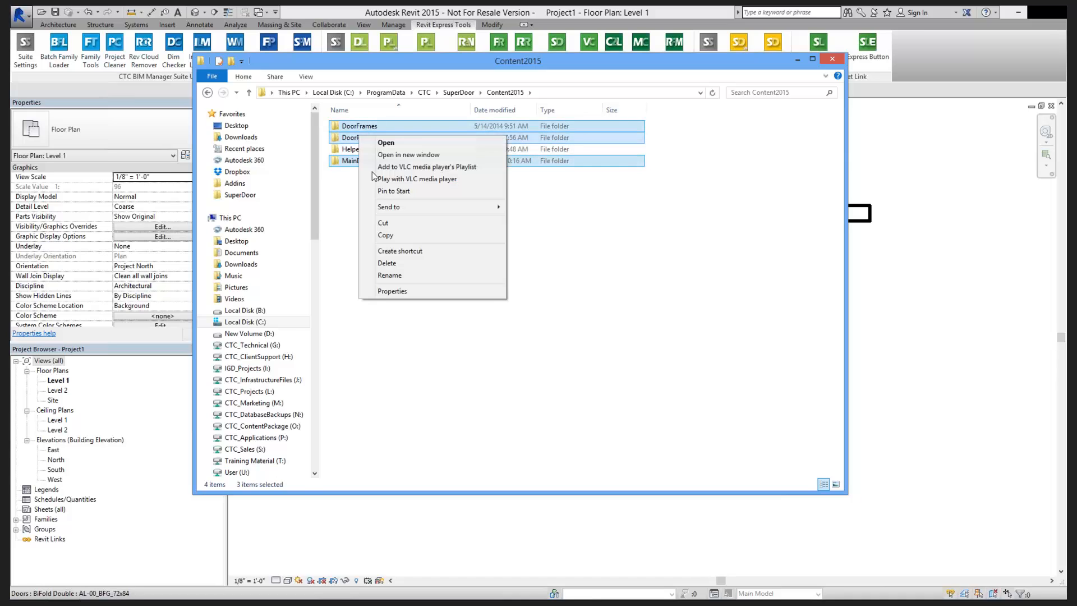
left_click(392, 235)
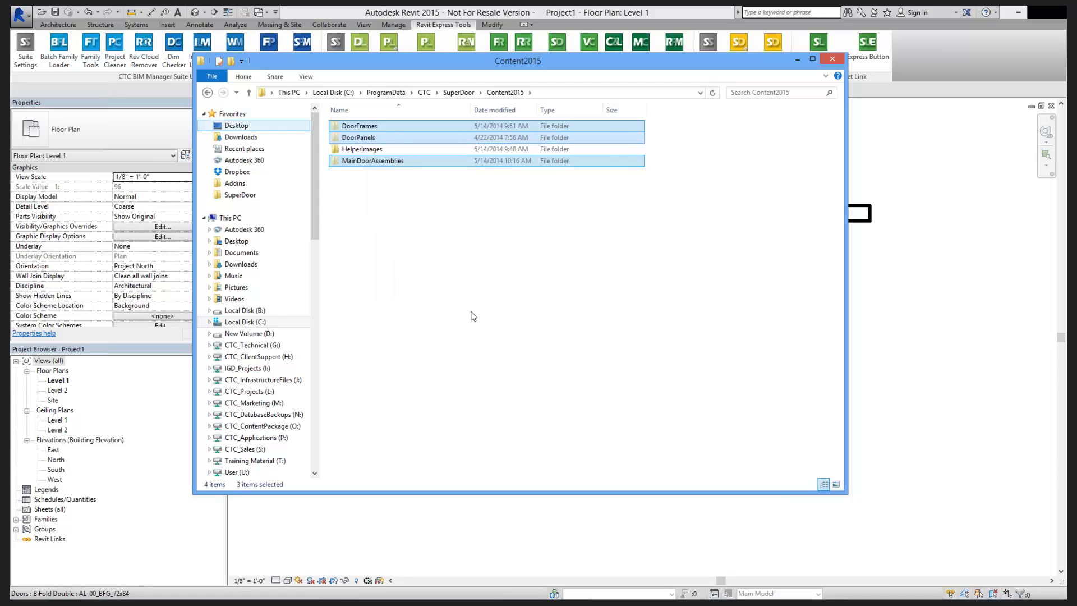
- Paste the copied folders onto the Desktop and close the File Explorer window
right_click(477, 349)
left_click(507, 409)
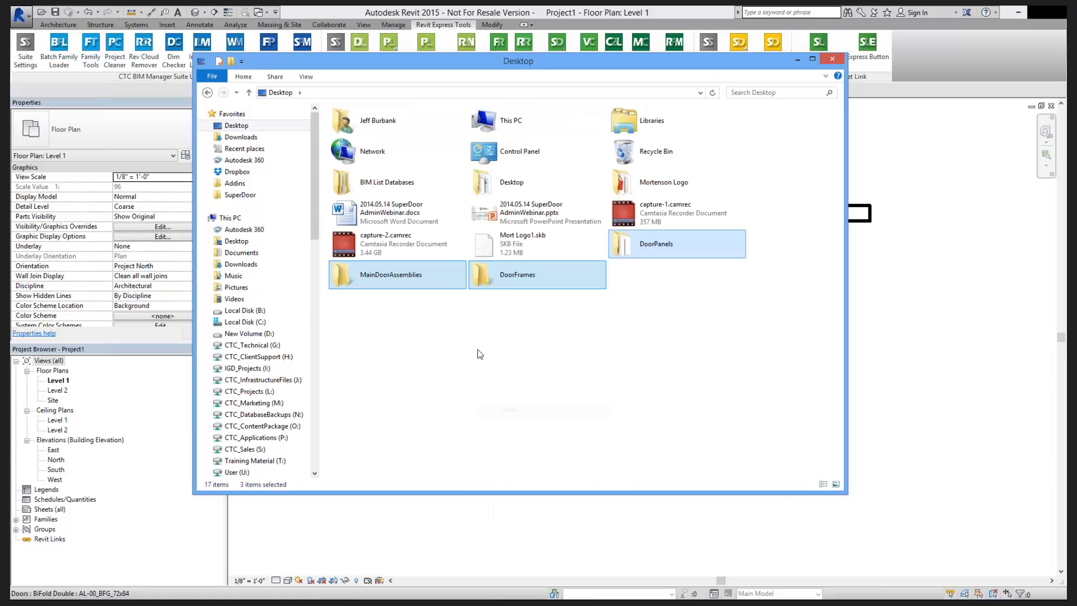
left_click(484, 360)
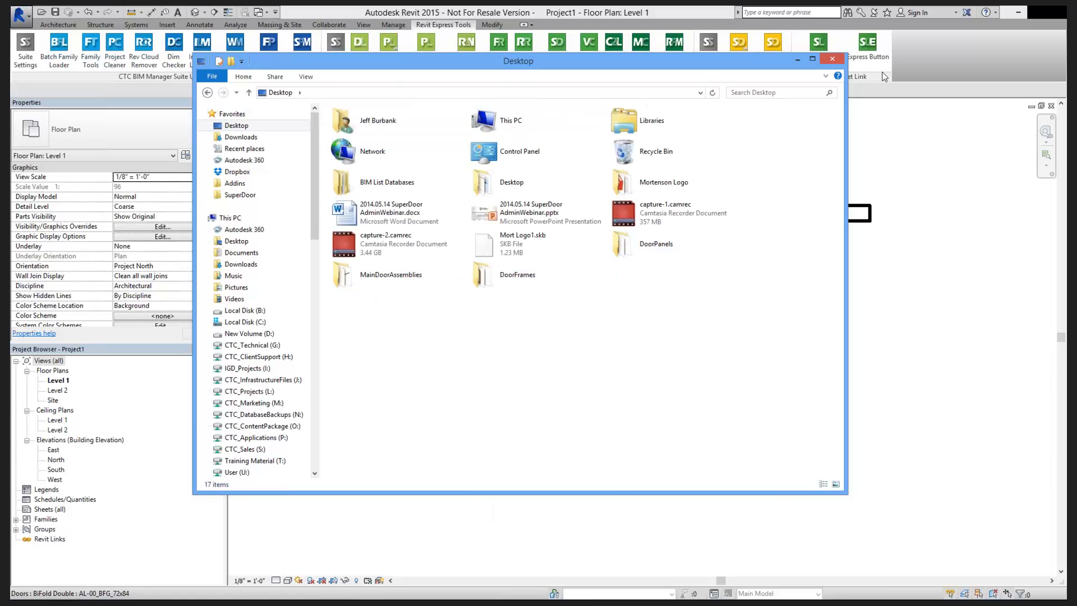
left_click(828, 63)
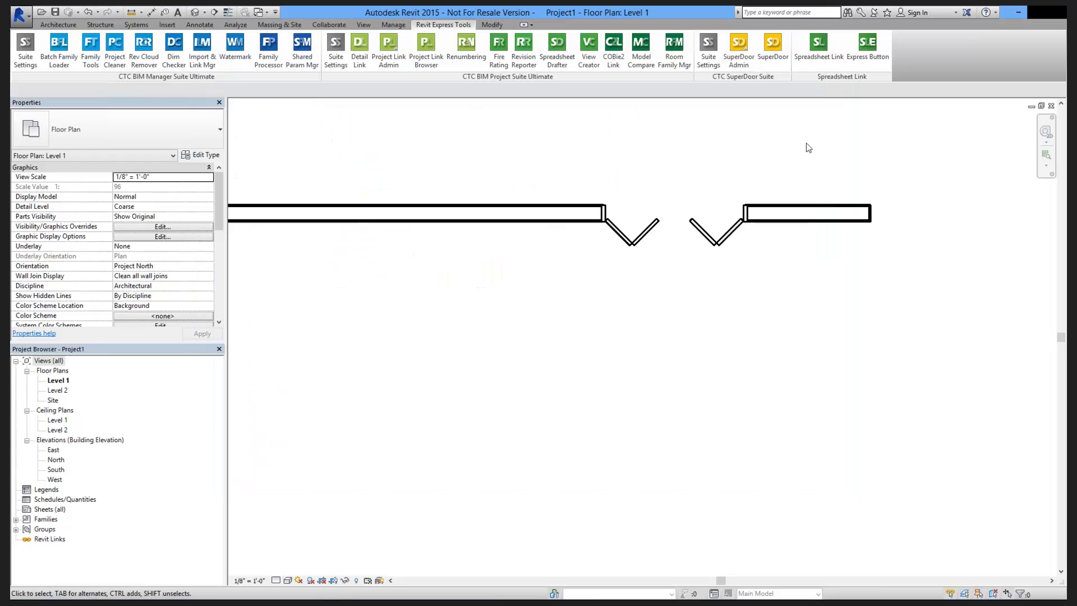
- Check the door assembly, frame and panel lists in SuperDoor Admin, view the SuperDoor families download page, and return to SuperDoor Admin
left_click(738, 59)
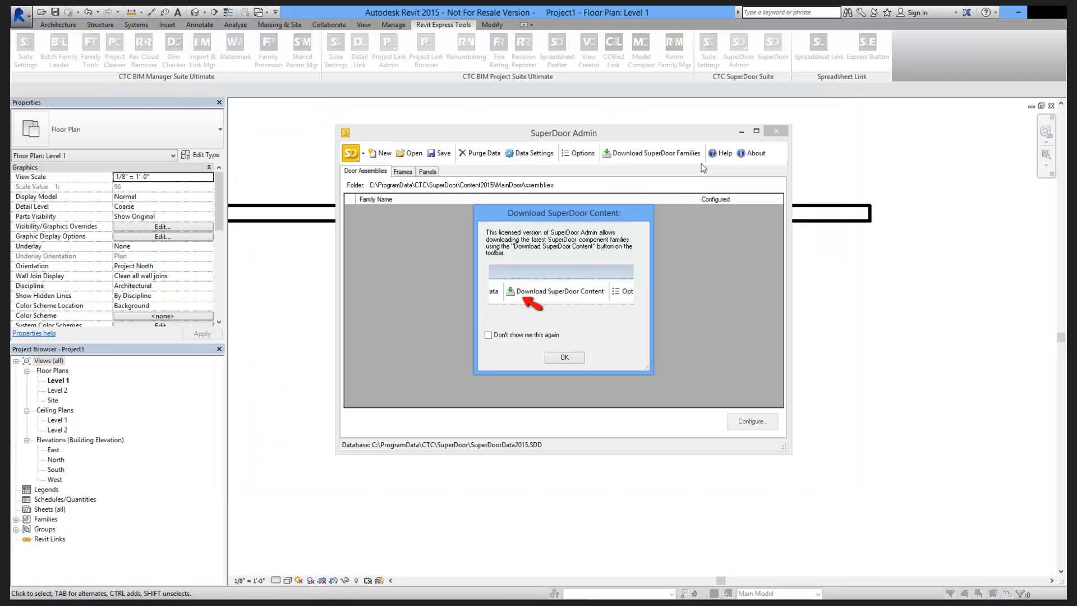
left_click(563, 358)
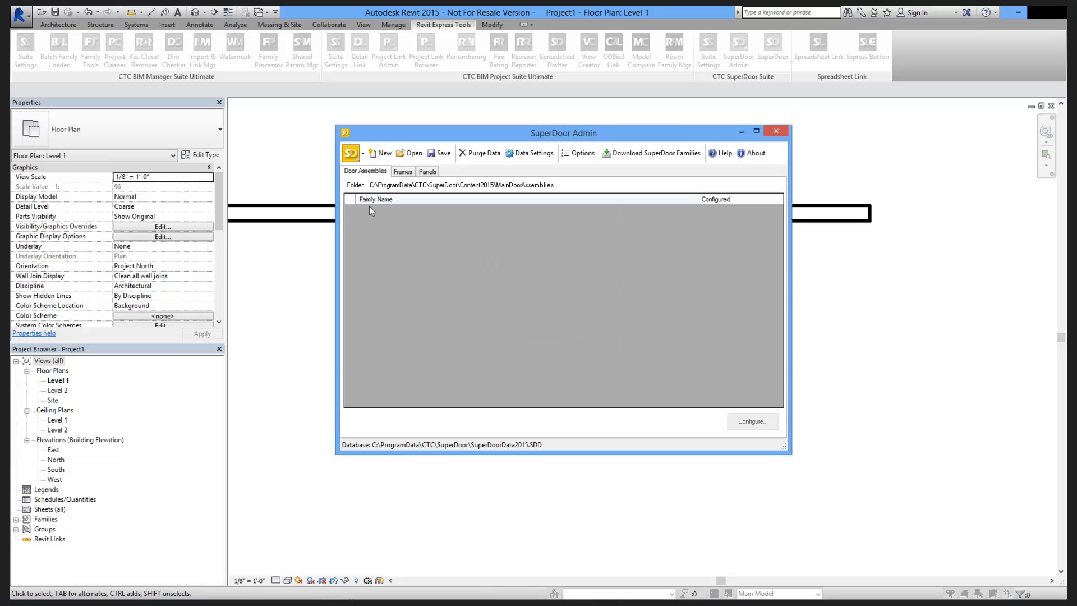
left_click(413, 172)
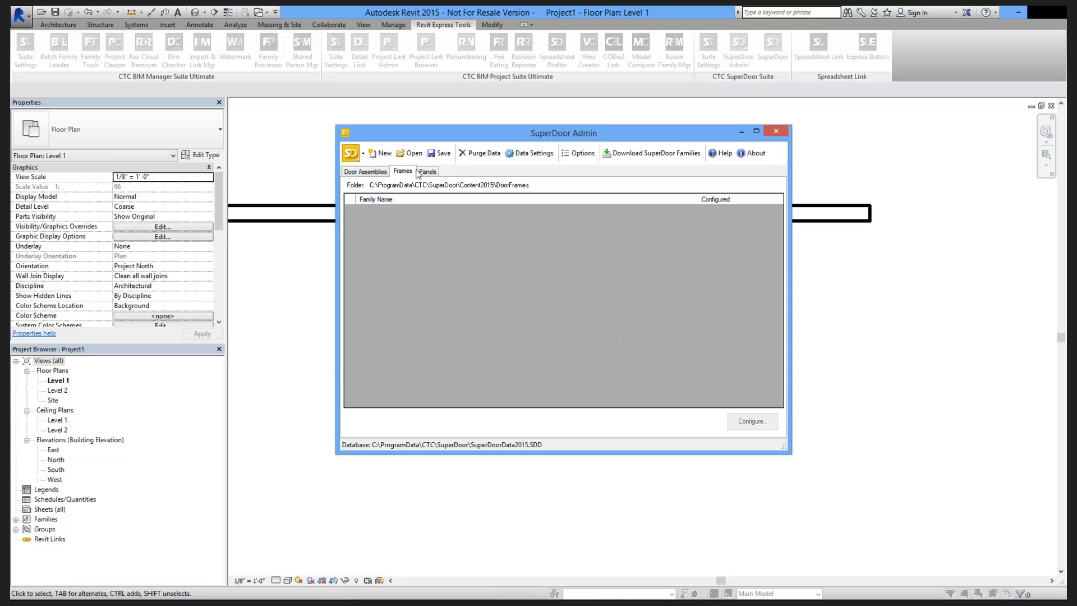
left_click(429, 173)
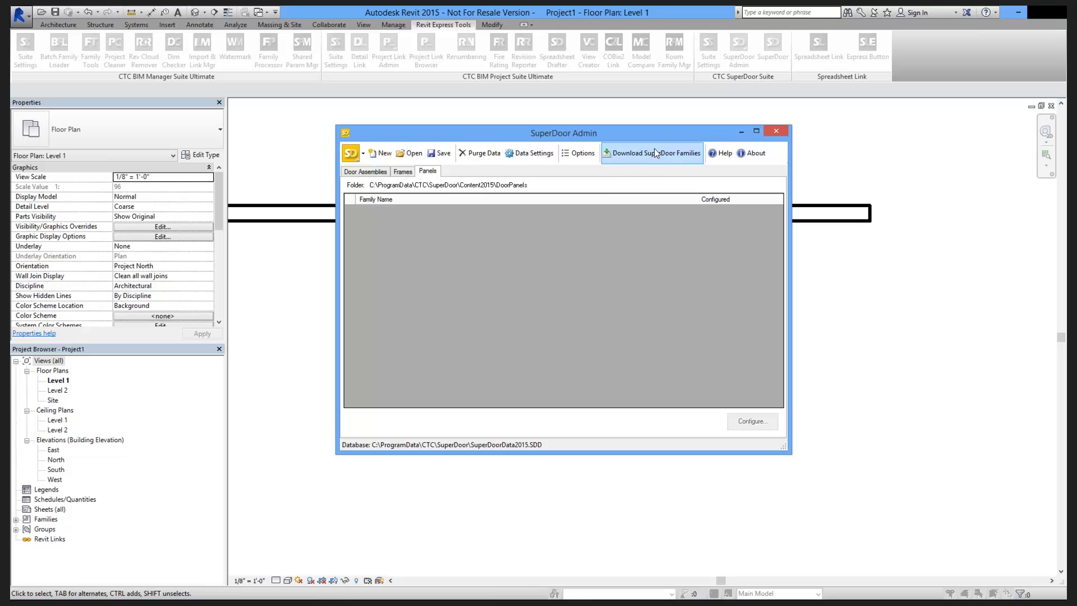
left_click(621, 158)
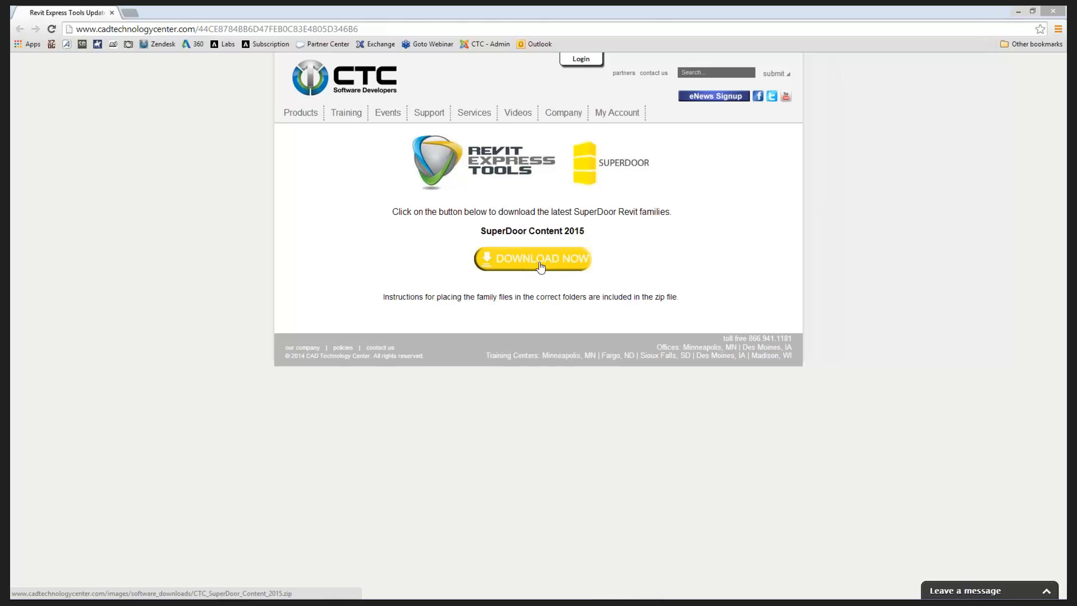
left_click(1019, 11)
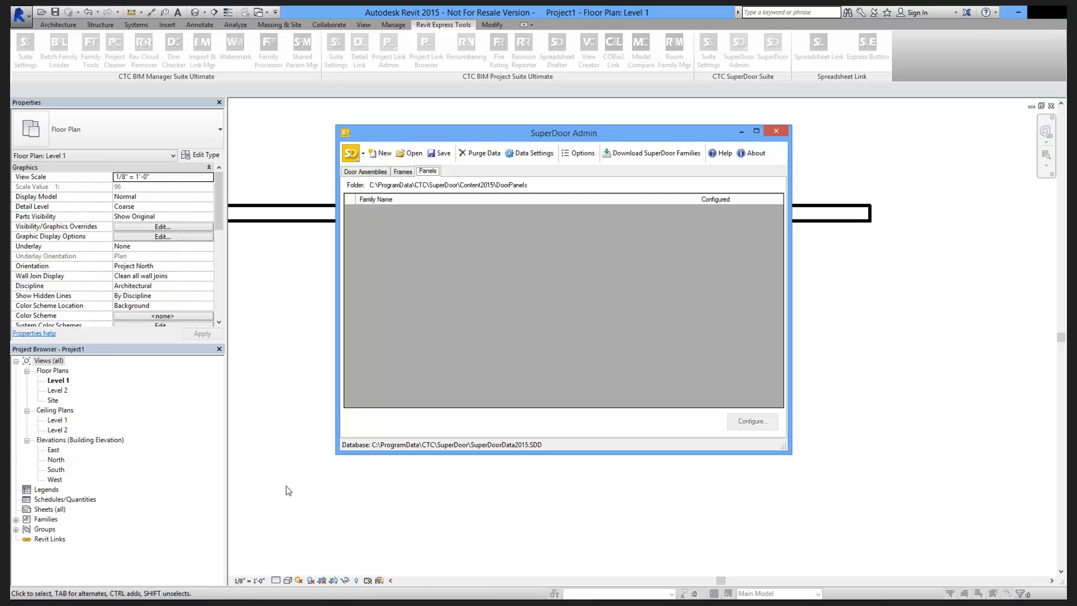
- In File Explorer, move the DoorFrames, DoorPanels and MainDoorAssemblies folders from the Desktop into SuperDoor's Content2015 folder and check the MainDoorAssemblies files
key("alt+Tab")
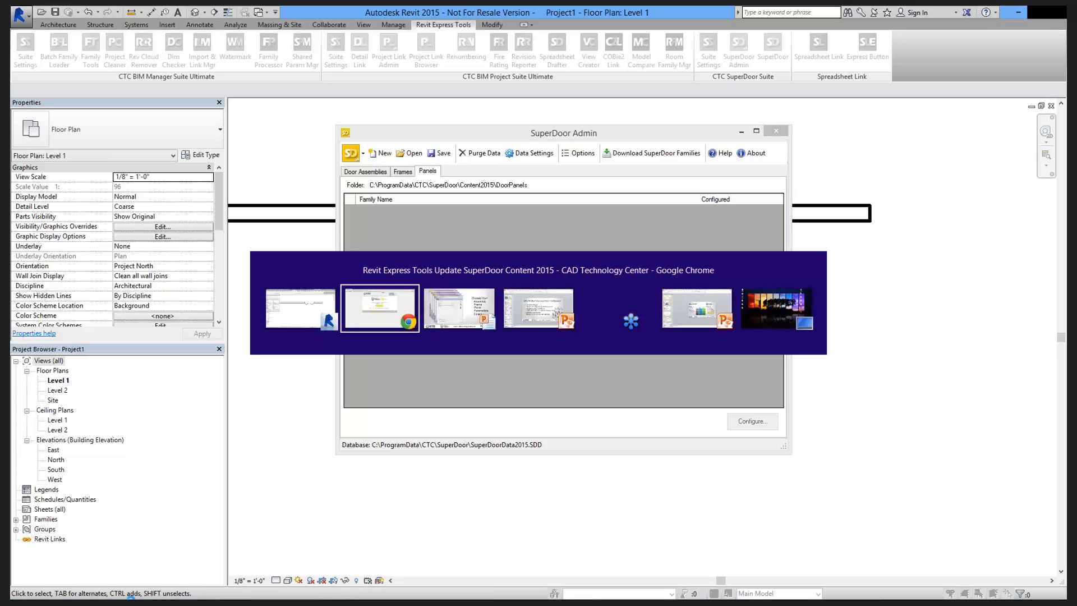
key("super")
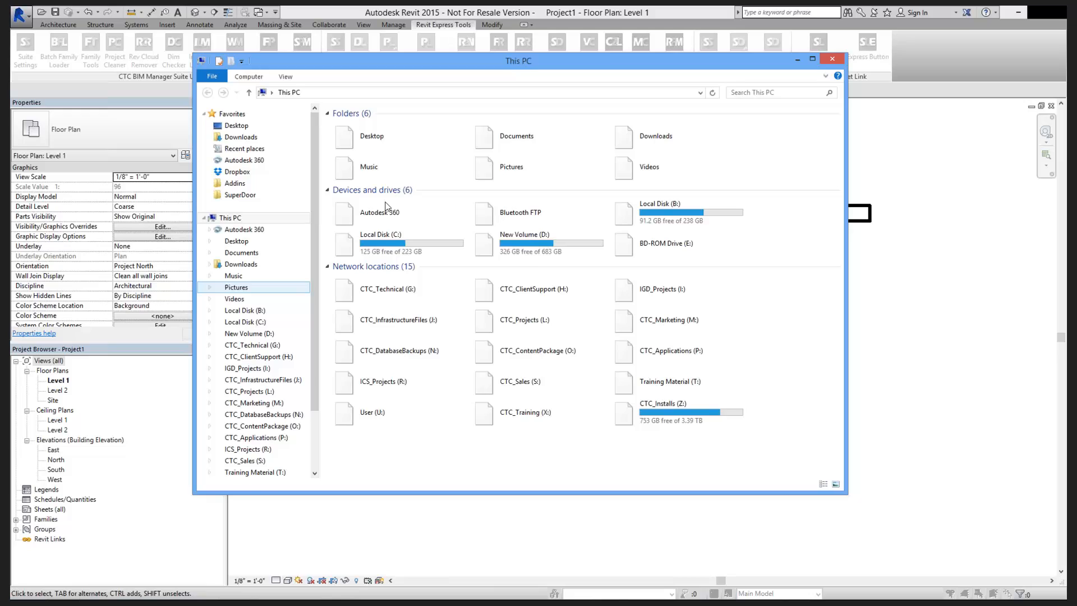
key("alt+Up")
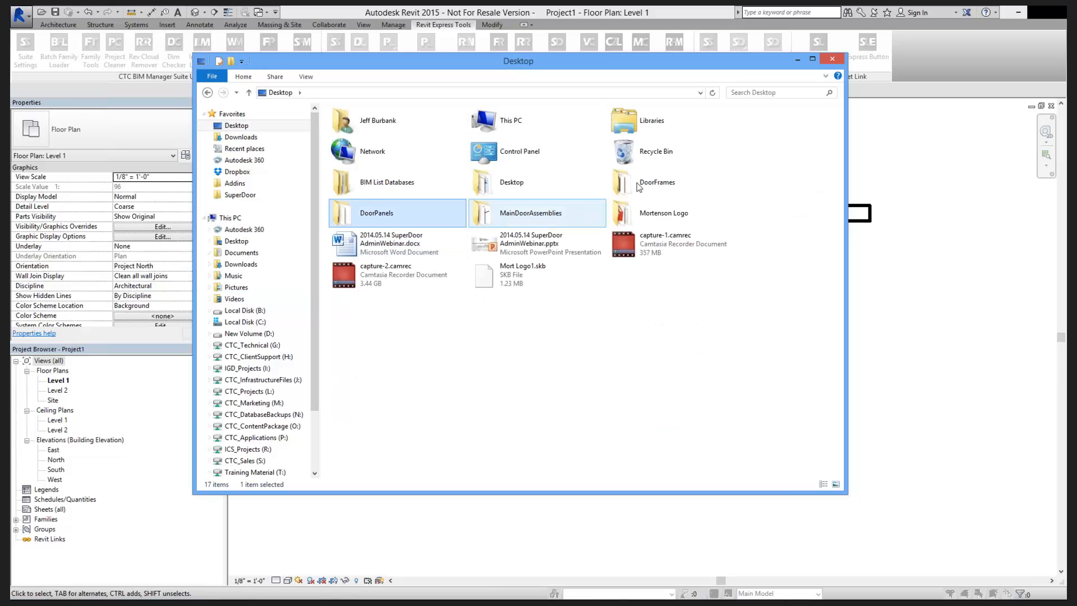
left_click(530, 216, "ctrl")
left_click(640, 185, "ctrl")
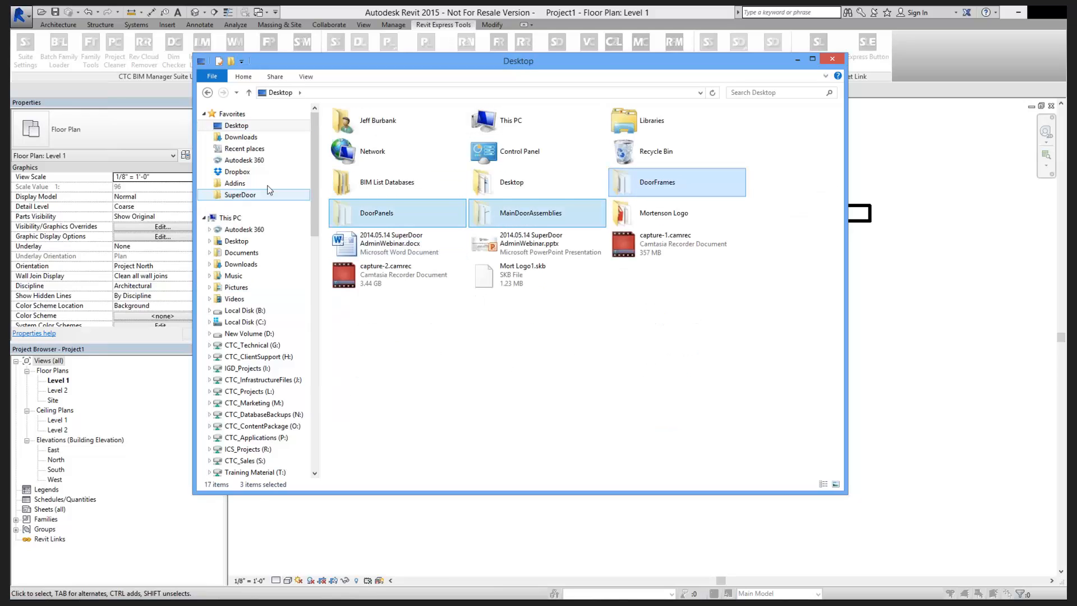
left_click(241, 195)
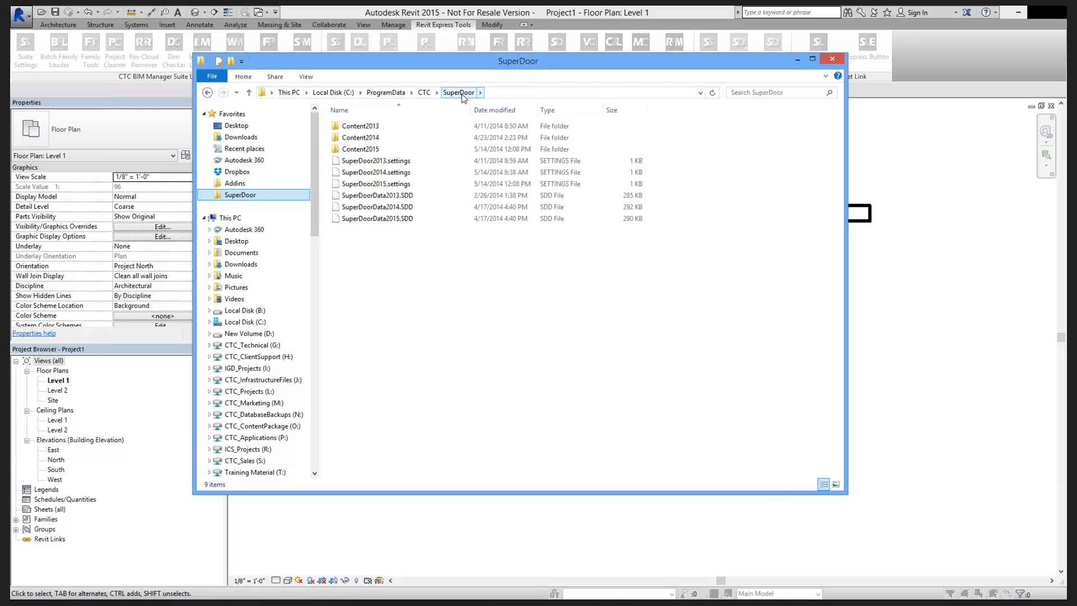
left_click(423, 154)
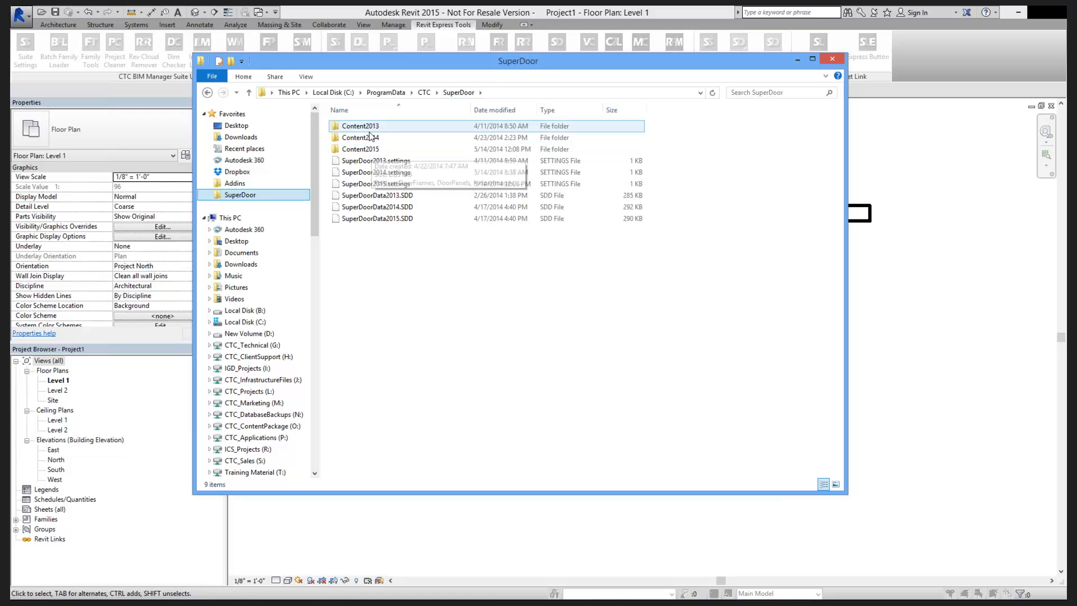
double_click(365, 150)
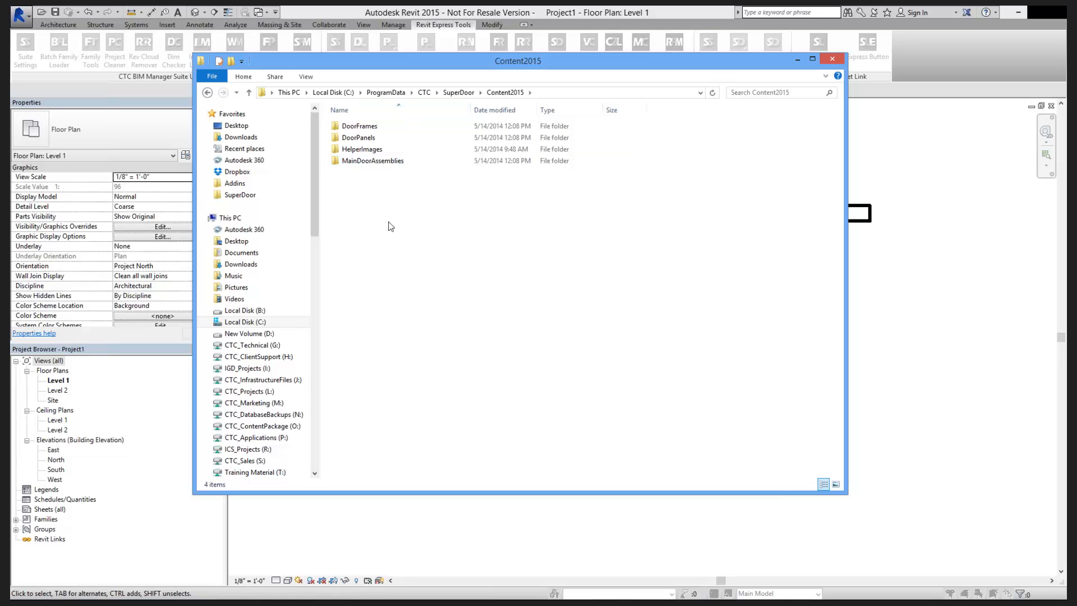
key("ctrl+v")
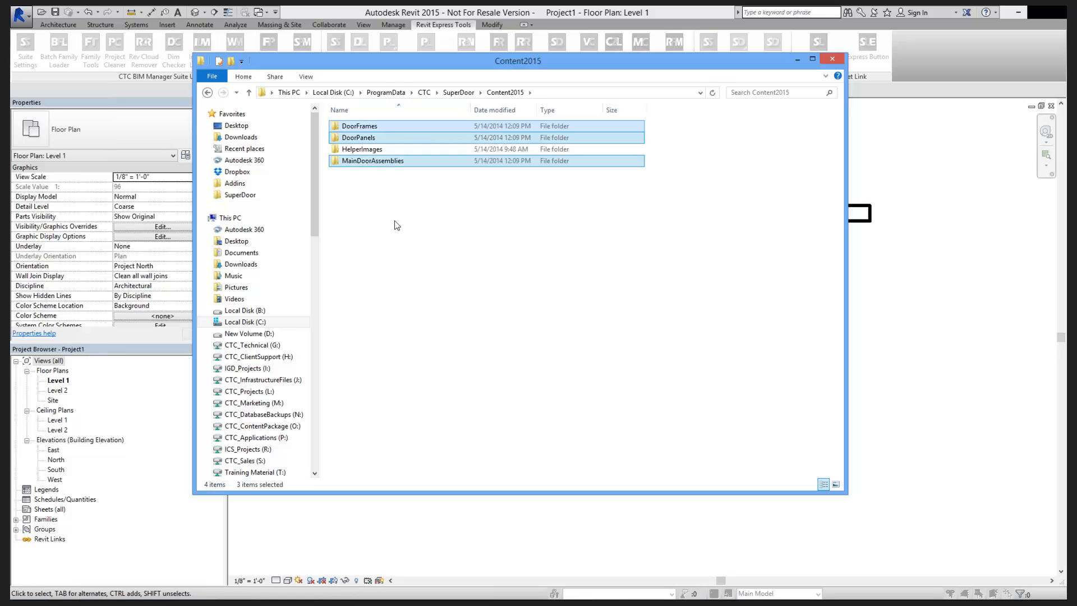
double_click(354, 160)
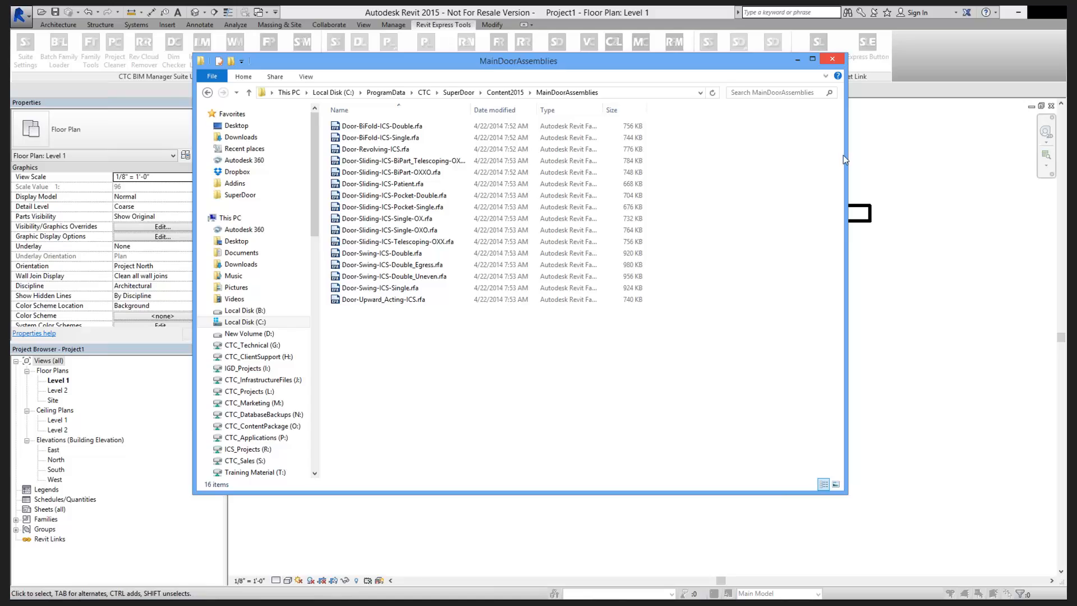
left_click(833, 60)
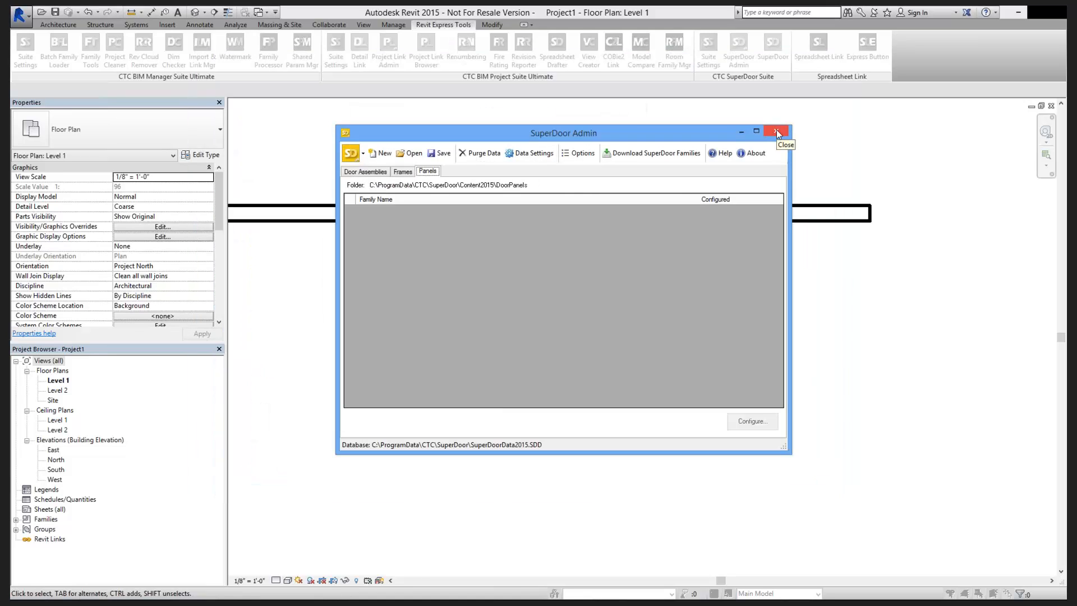
- Close and reopen SuperDoor Admin to reload the door family lists, dismissing the download notice
left_click(777, 131)
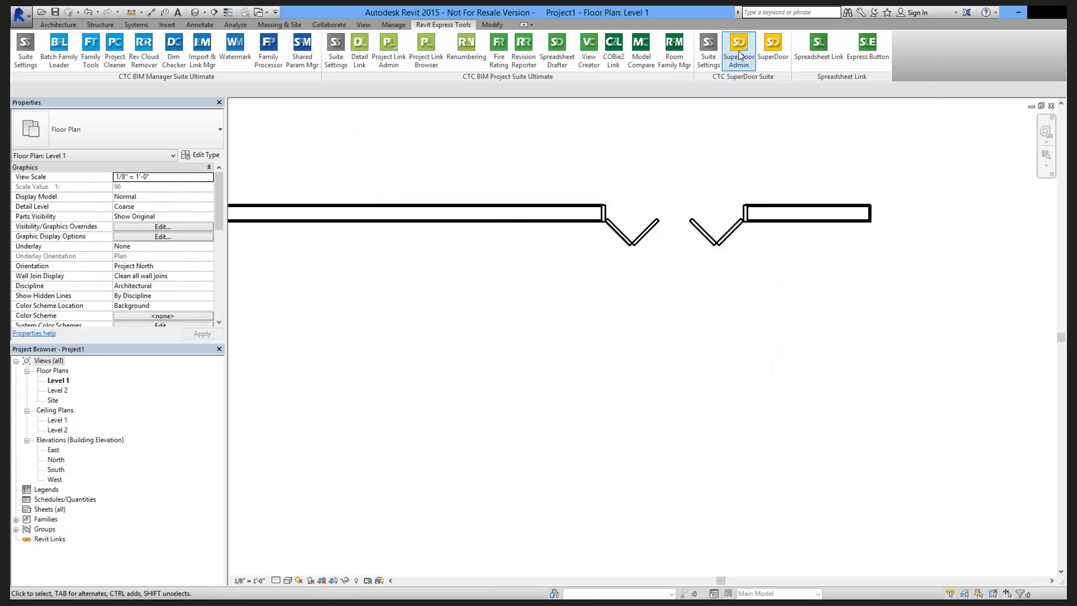
left_click(739, 52)
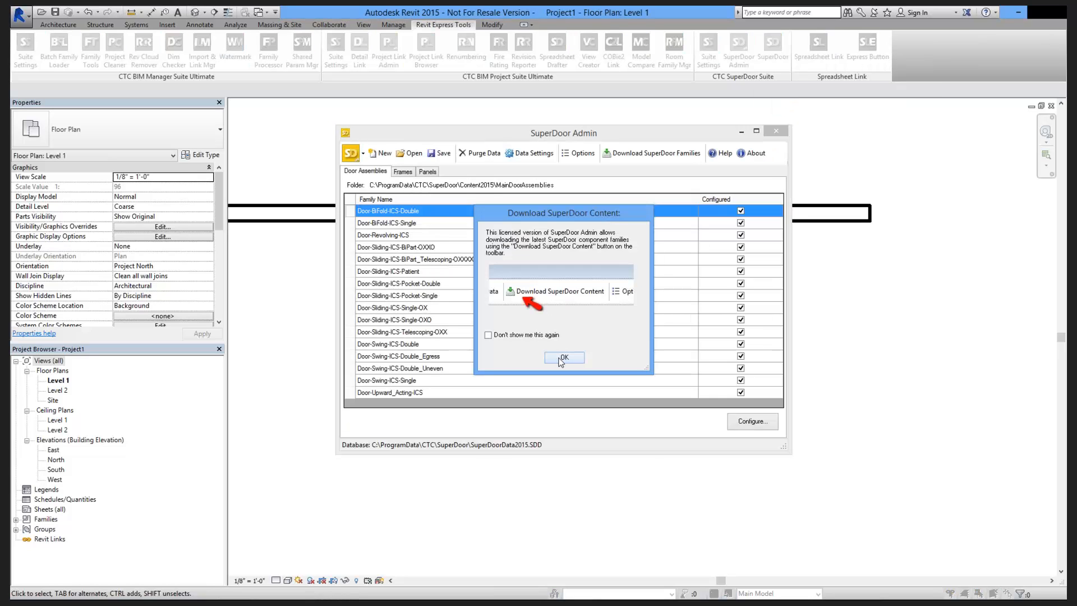
left_click(562, 359)
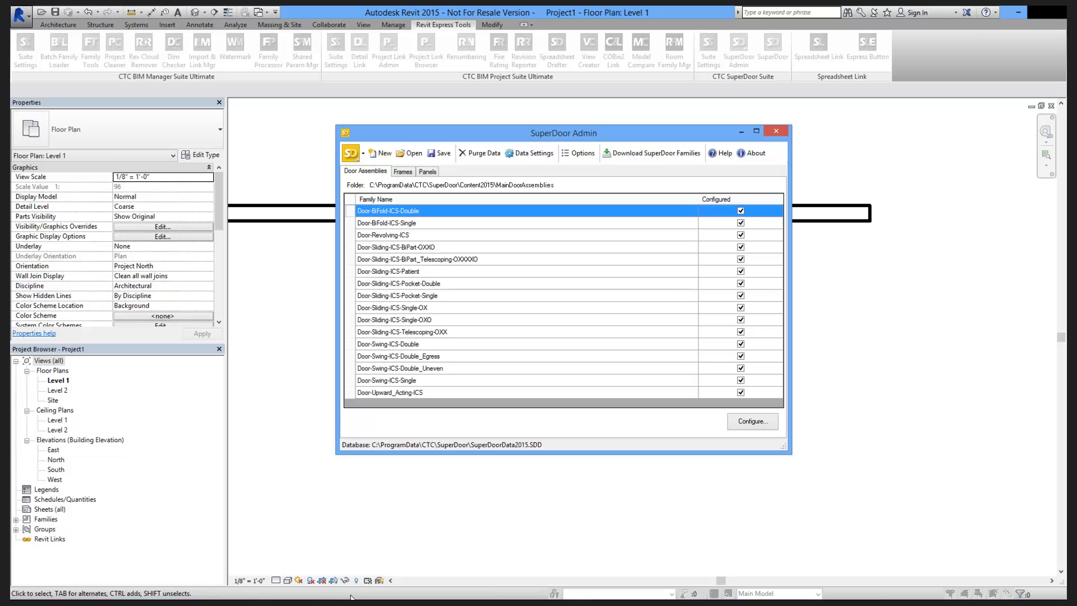
- Switch to File Explorer and examine the Content2015 folder, SuperDoor2015.settings and SuperDoorData2015.SDD in the SuperDoor folder, then close the window
key("super+e")
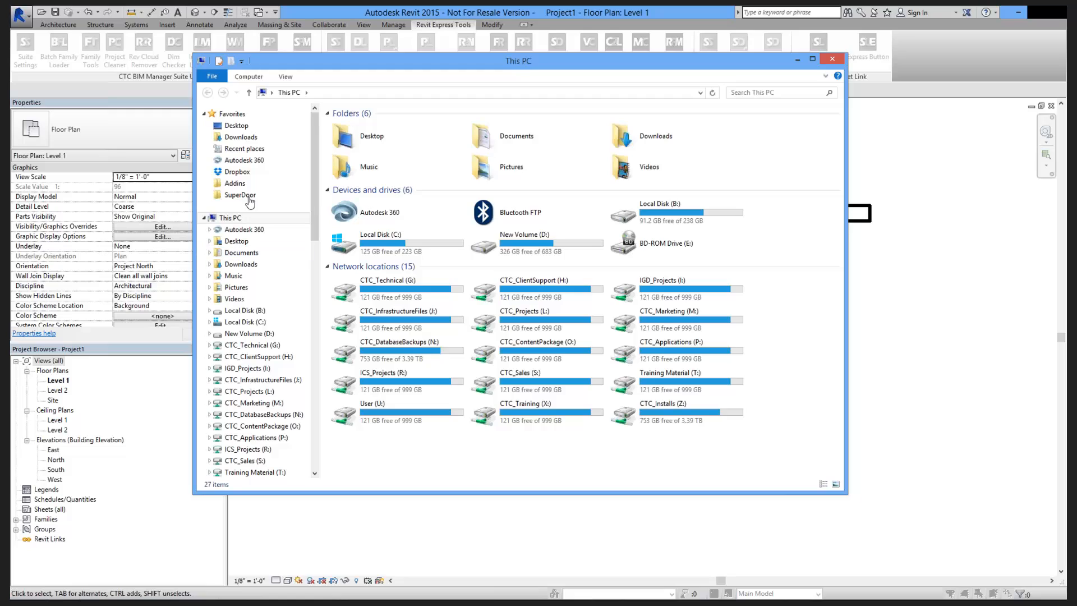
left_click(240, 194)
left_click(364, 149)
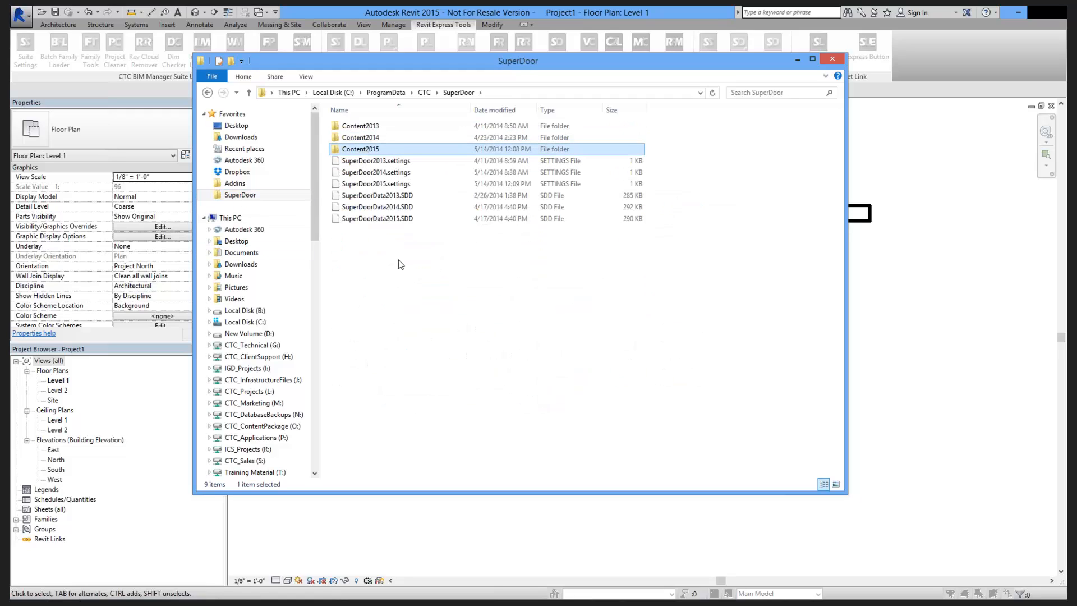
left_click(399, 188)
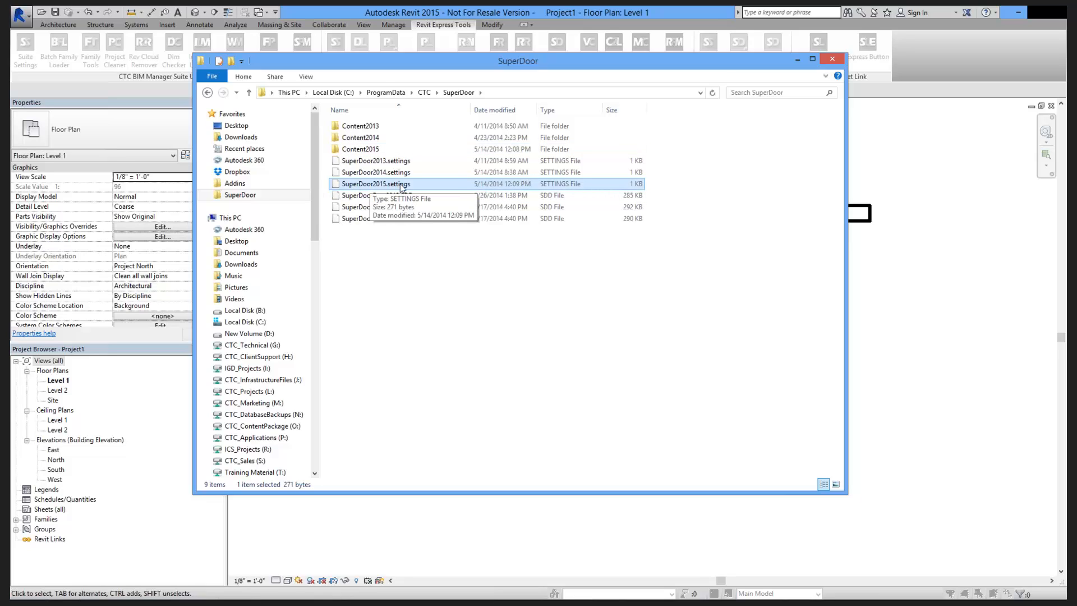
left_click(374, 220)
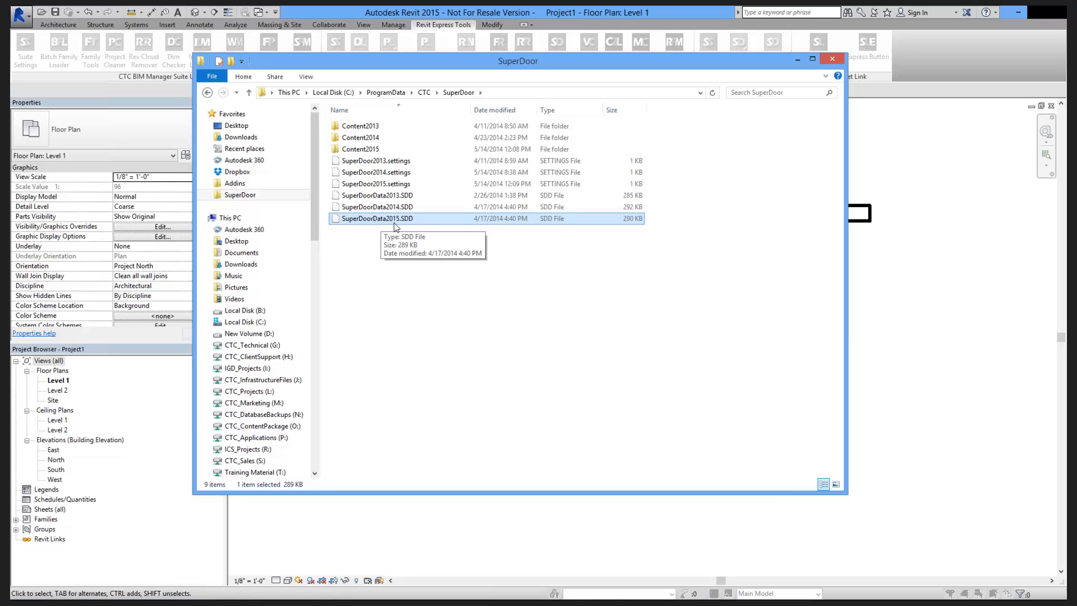
left_click(393, 185)
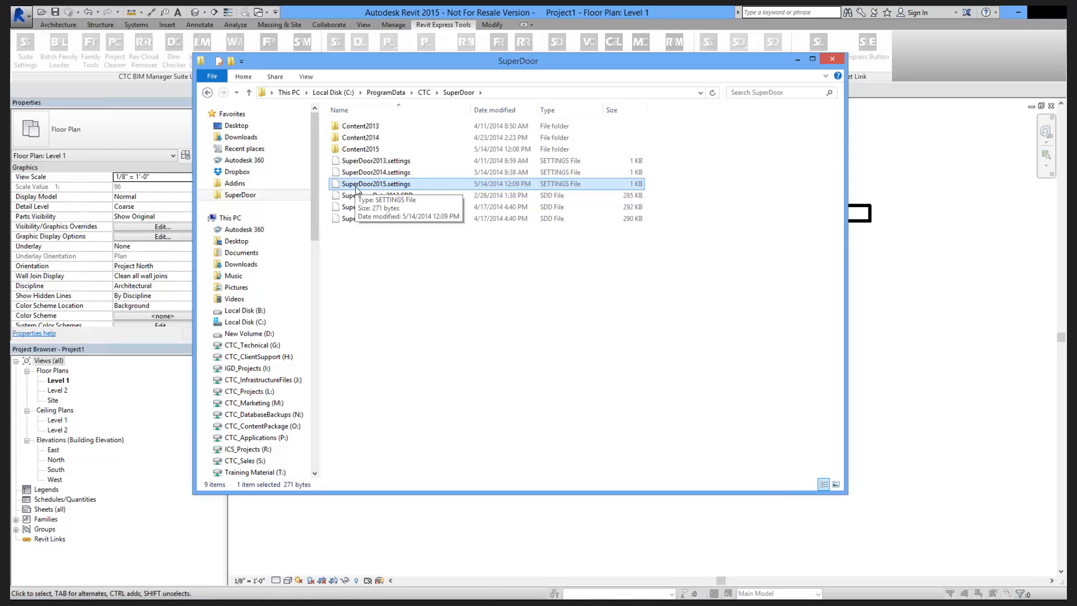
left_click(344, 220)
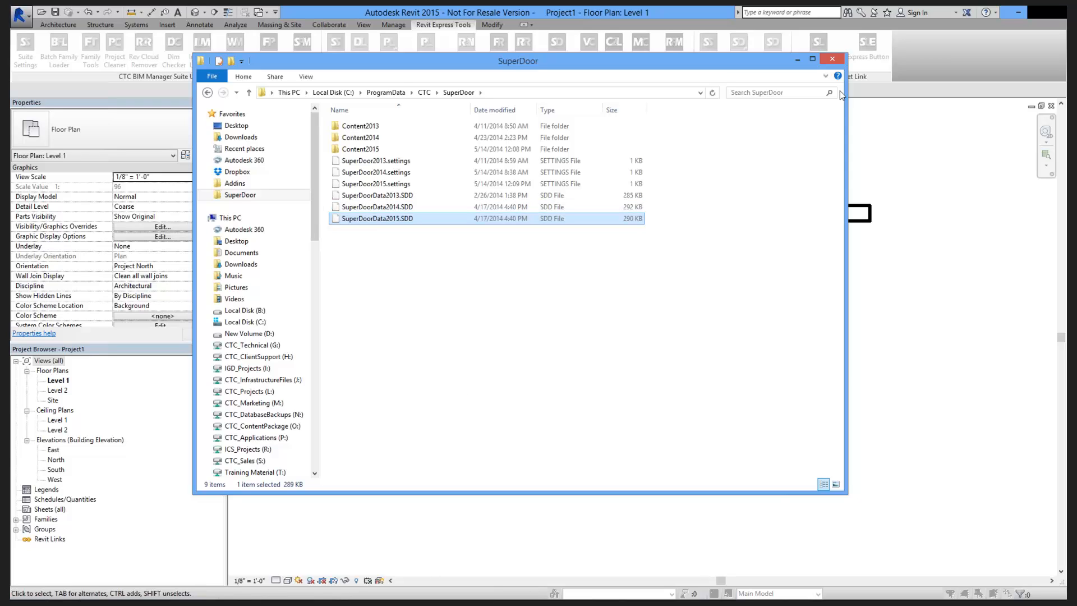
left_click(833, 60)
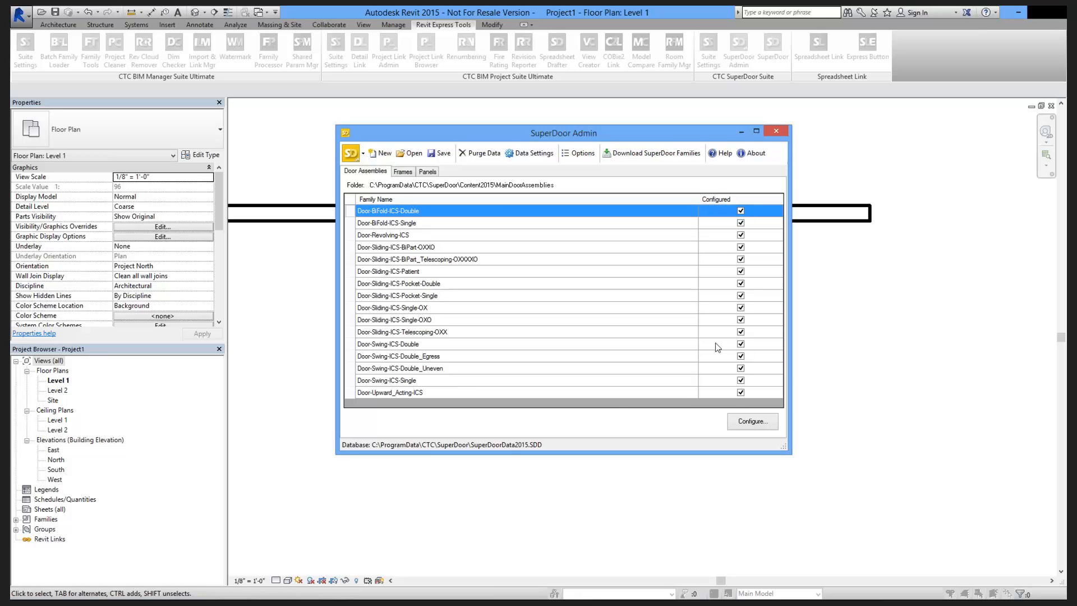
- Open the family information of Door-Swing-ICS-Single and review its seed name and parameter list
double_click(435, 381)
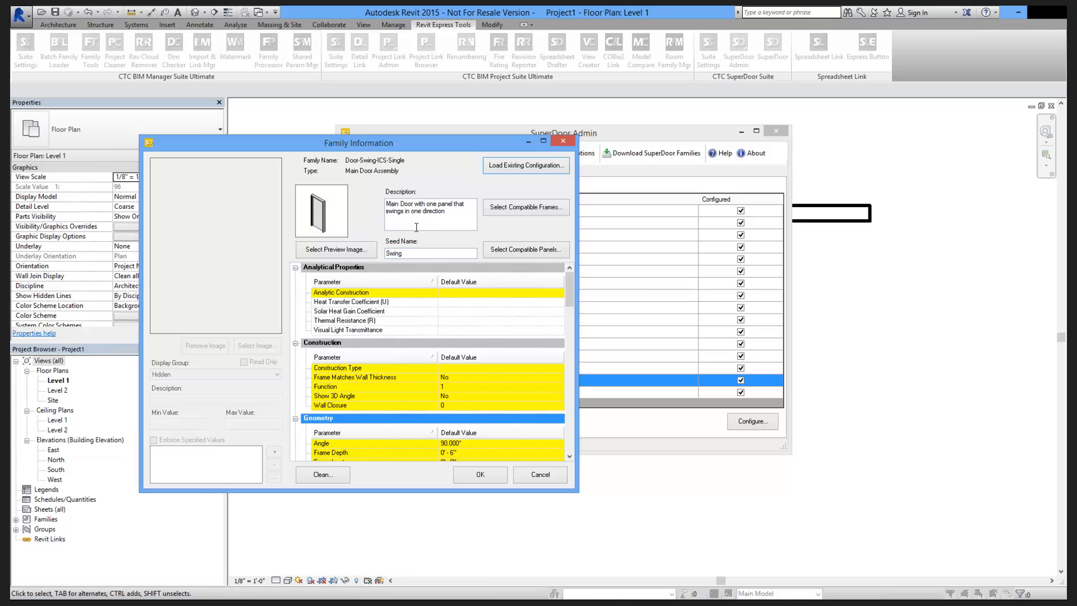
left_click_drag(409, 254, 389, 255)
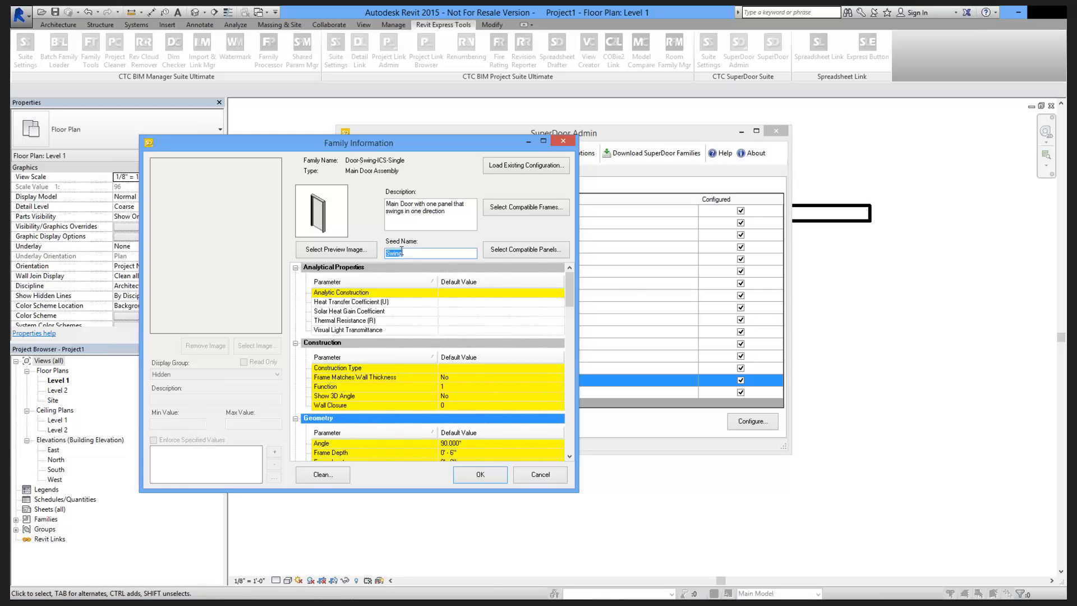
left_click(410, 251)
scroll(573, 300, "down", 1)
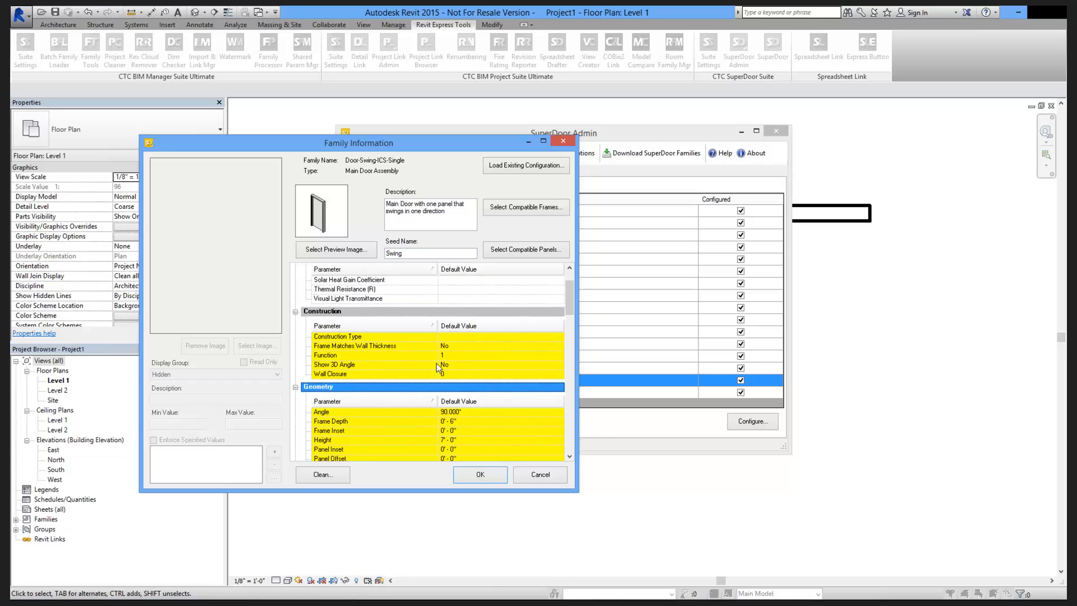
- Review the Angle parameter's display group choices and enforced values in the family information, including the form for adding a value, without adding one
left_click(374, 412)
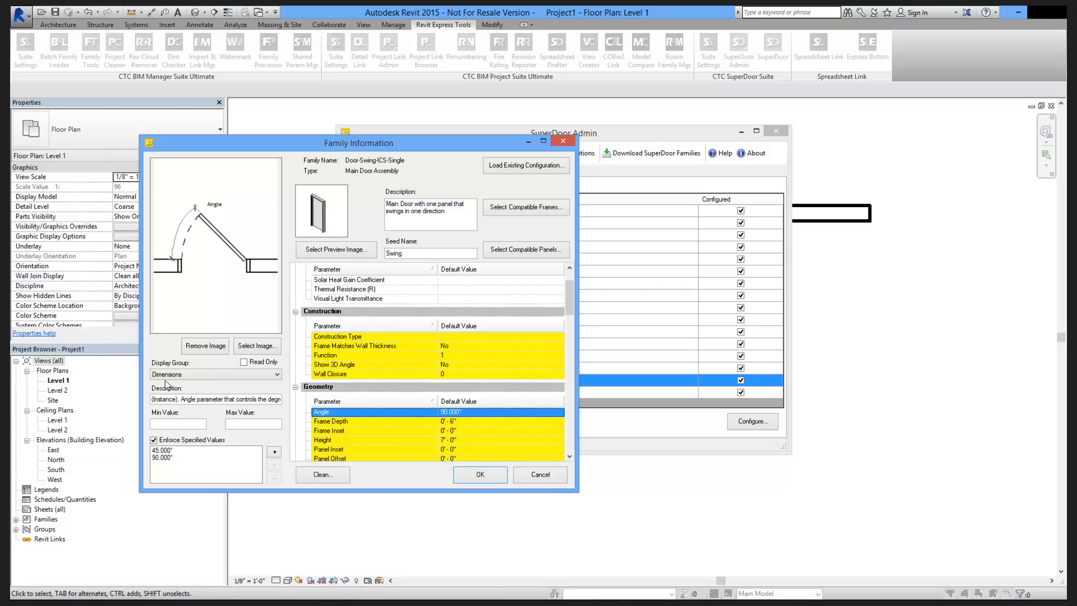
left_click(196, 374)
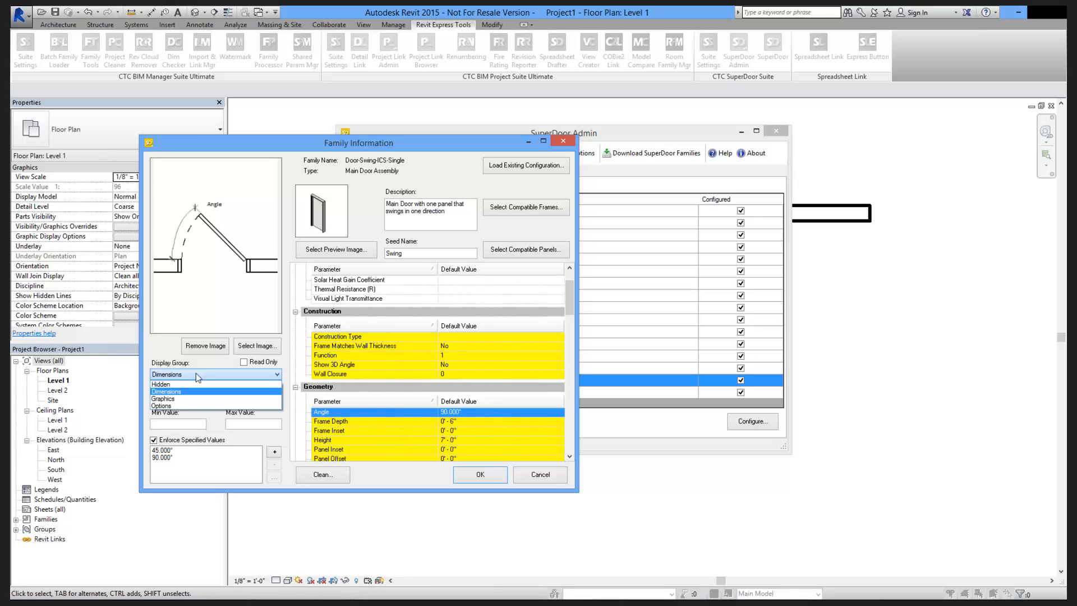
left_click(171, 352)
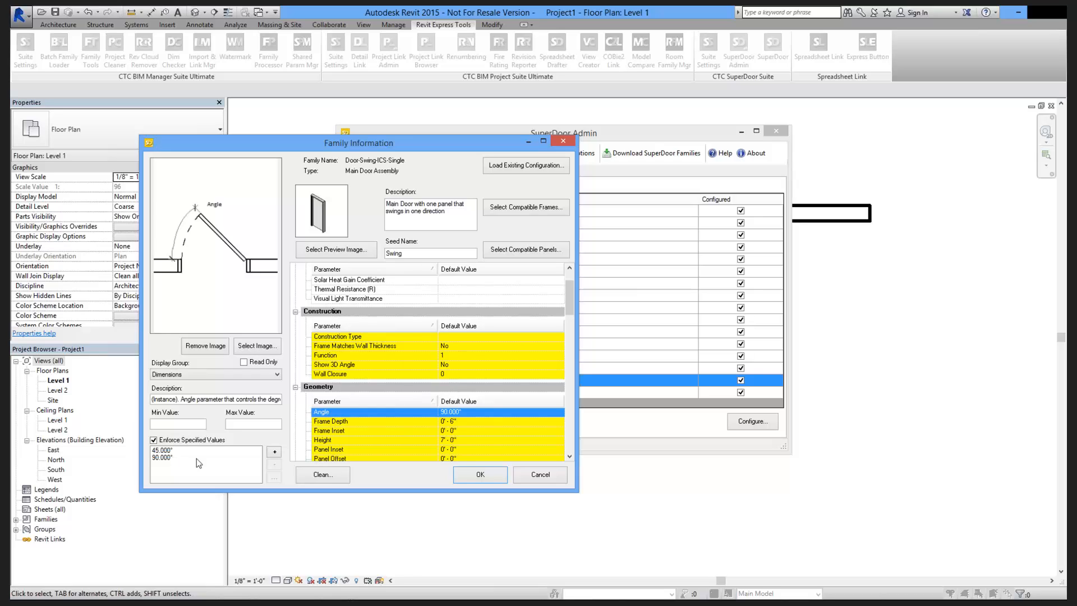
left_click(275, 452)
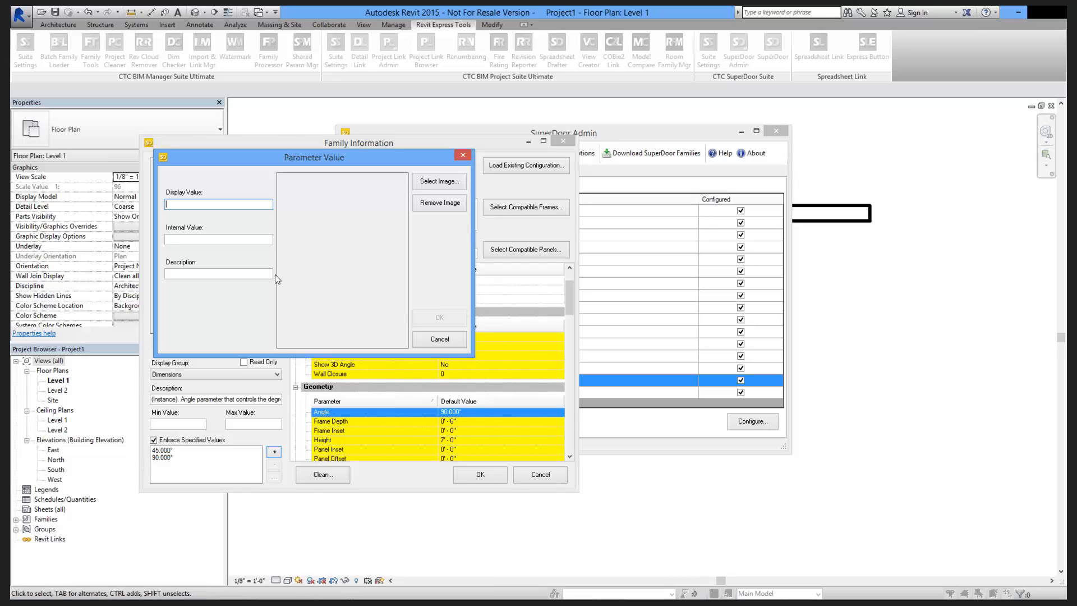
left_click(439, 340)
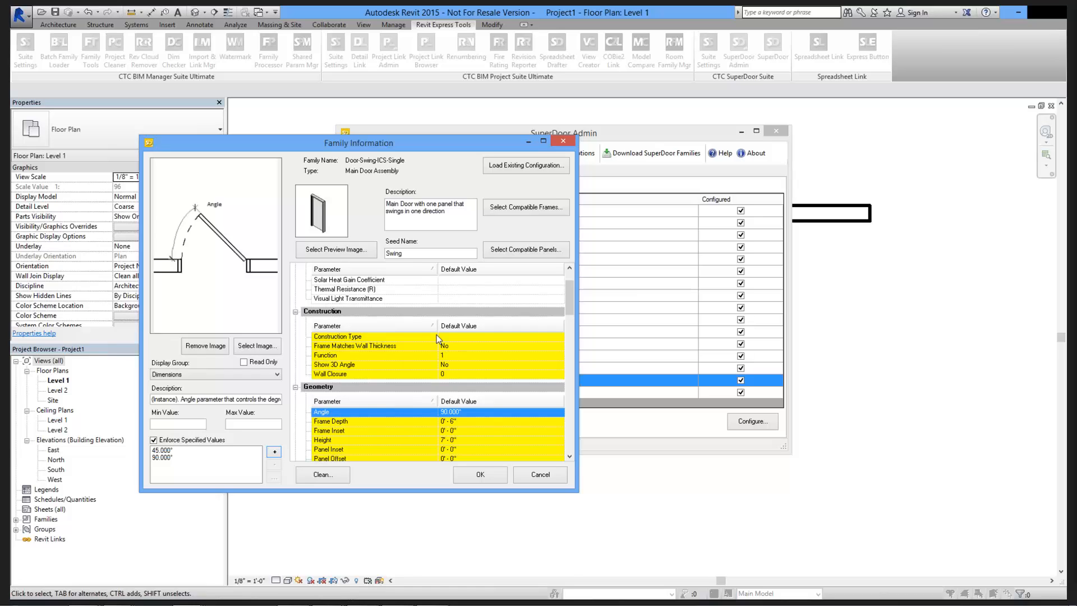
- Close the family information, discarding its changes, and close SuperDoor Admin
left_click(564, 142)
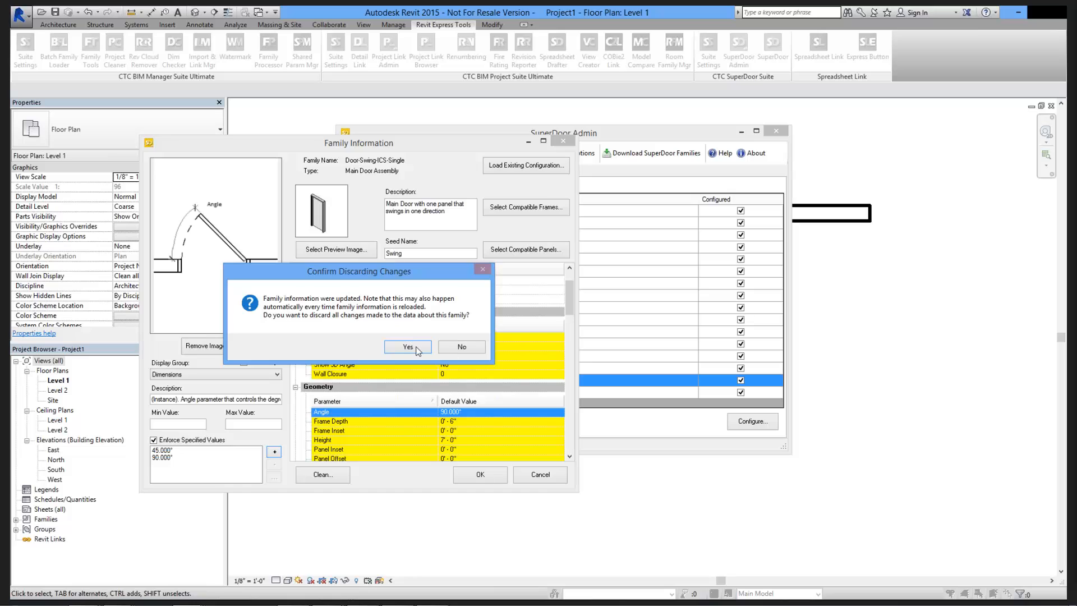
left_click(416, 347)
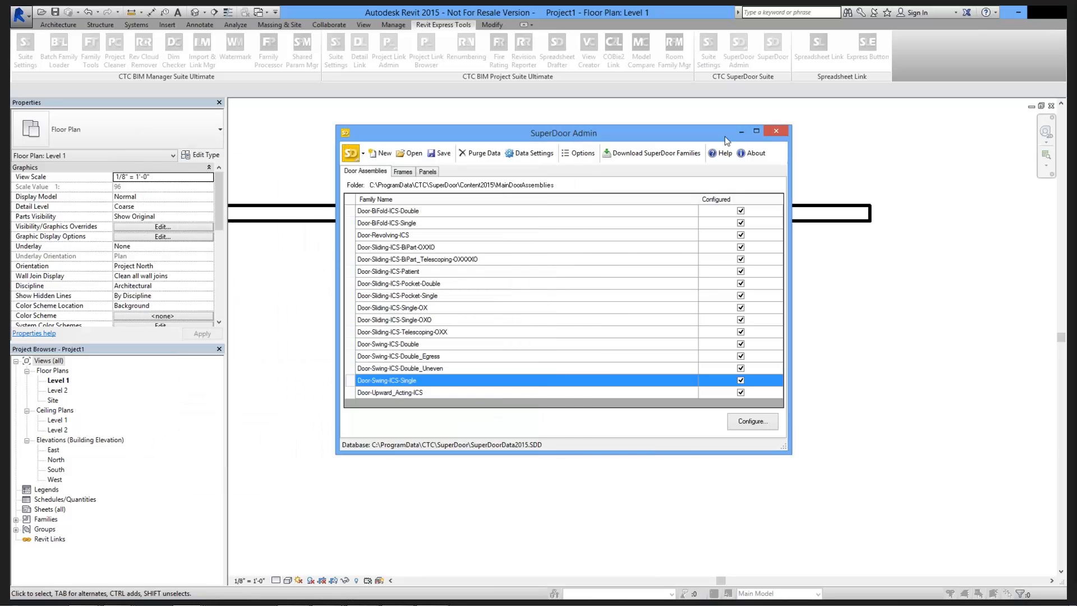
left_click(777, 133)
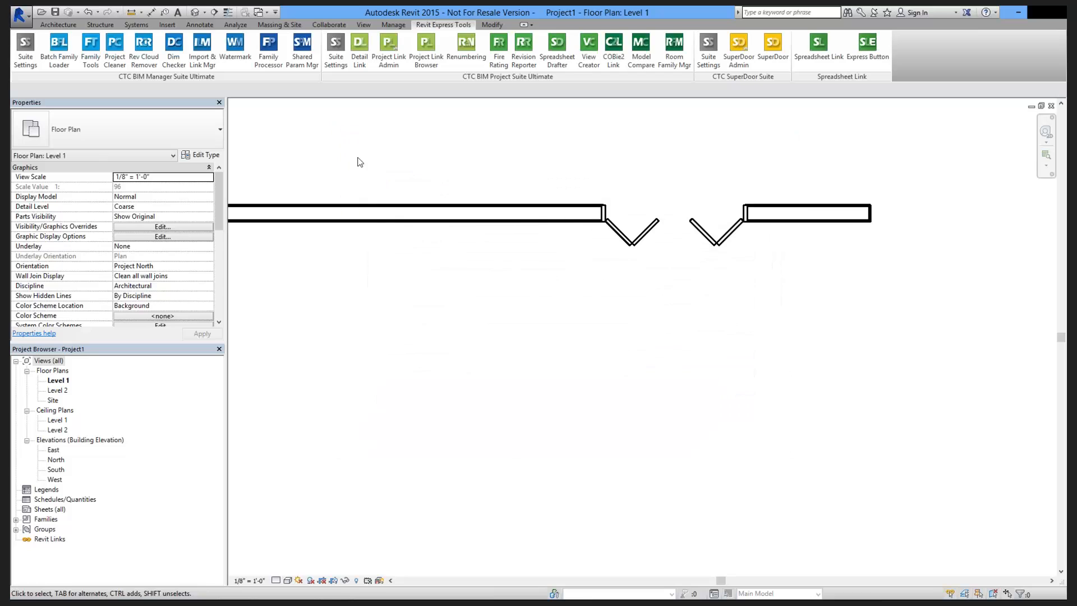
- Start opening a file and browse to the folder C:\ProgramData\CTC\SuperDoor\Content2015\MainDoorAssemblies
left_click(25, 19)
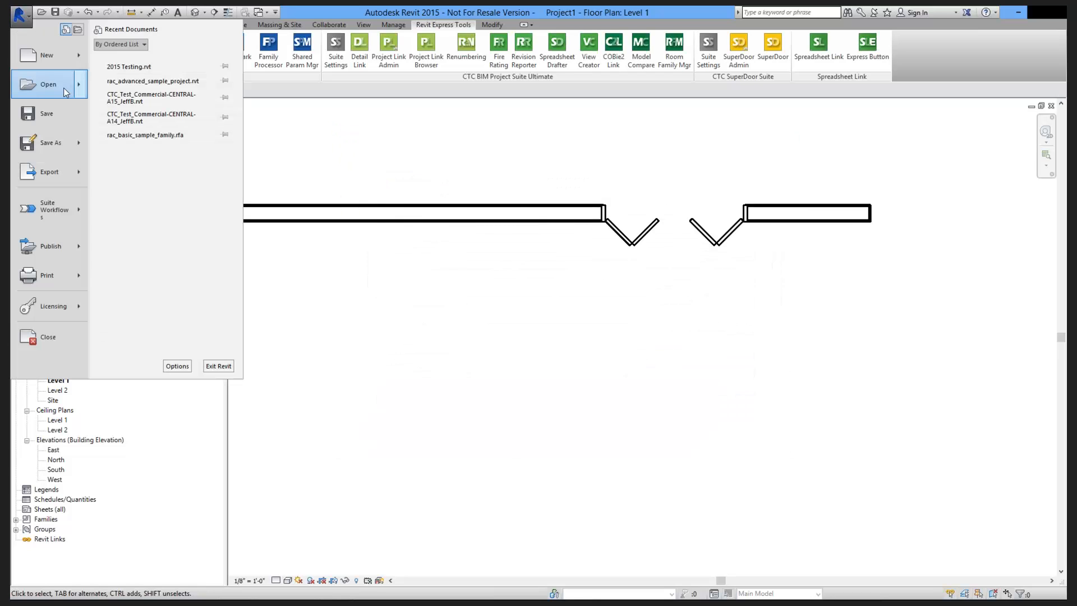
left_click(64, 88)
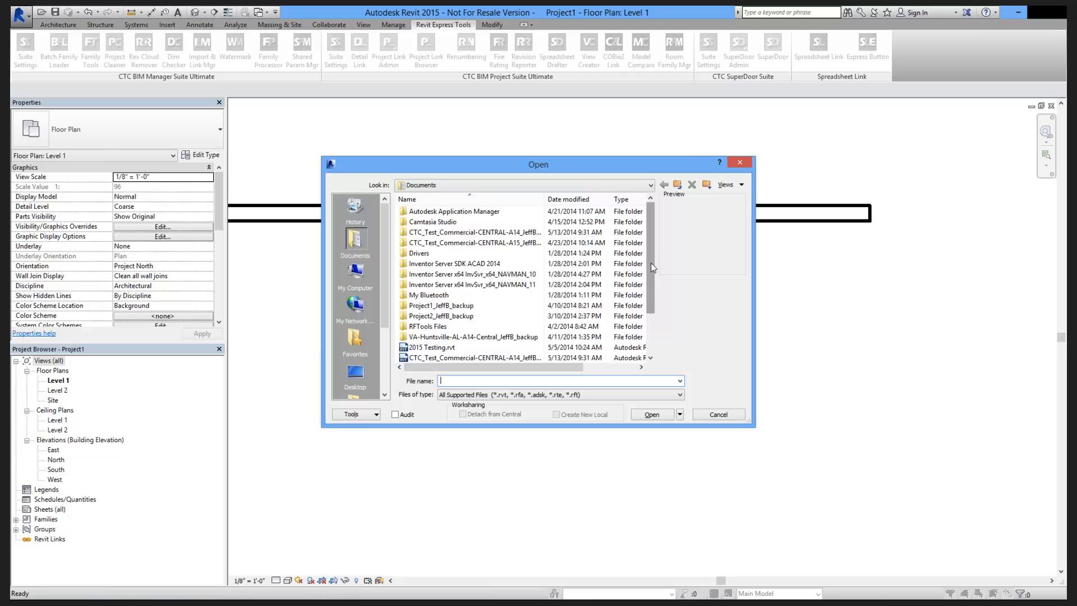
scroll(653, 267, "down", 1)
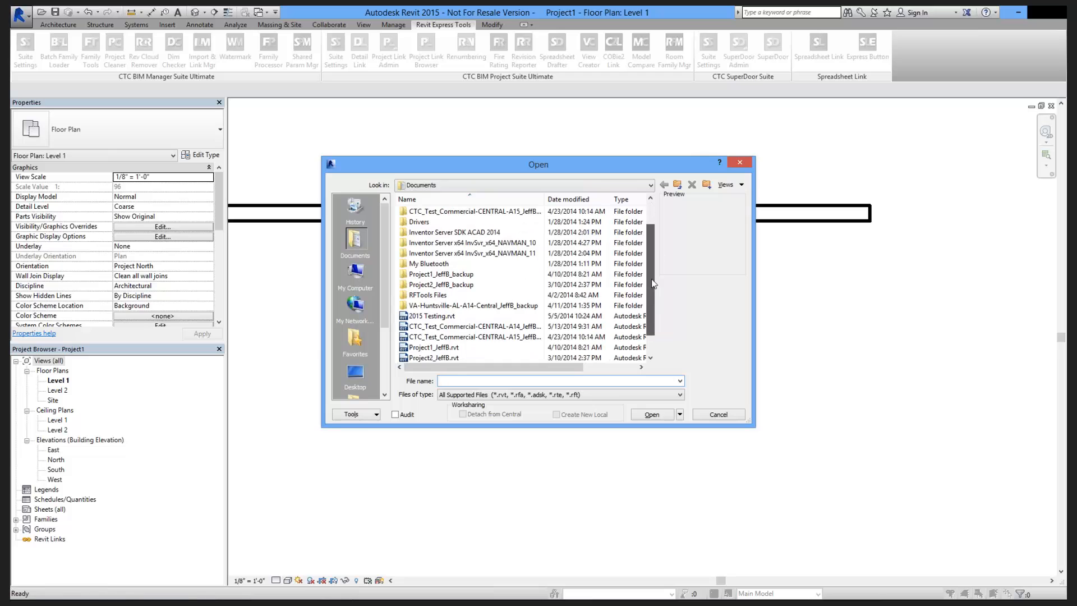
left_click(354, 273)
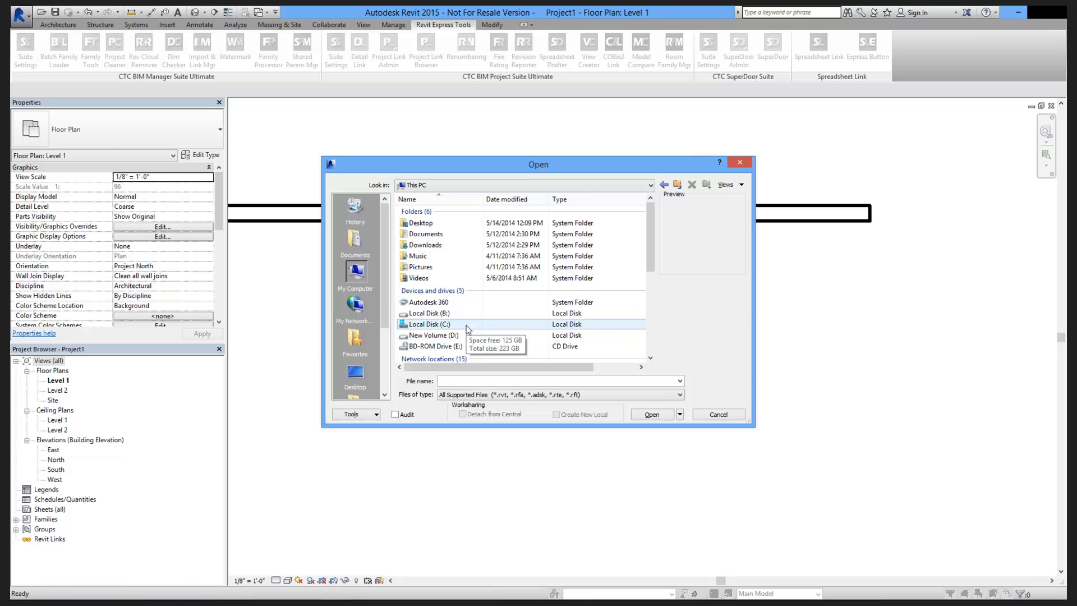
double_click(459, 325)
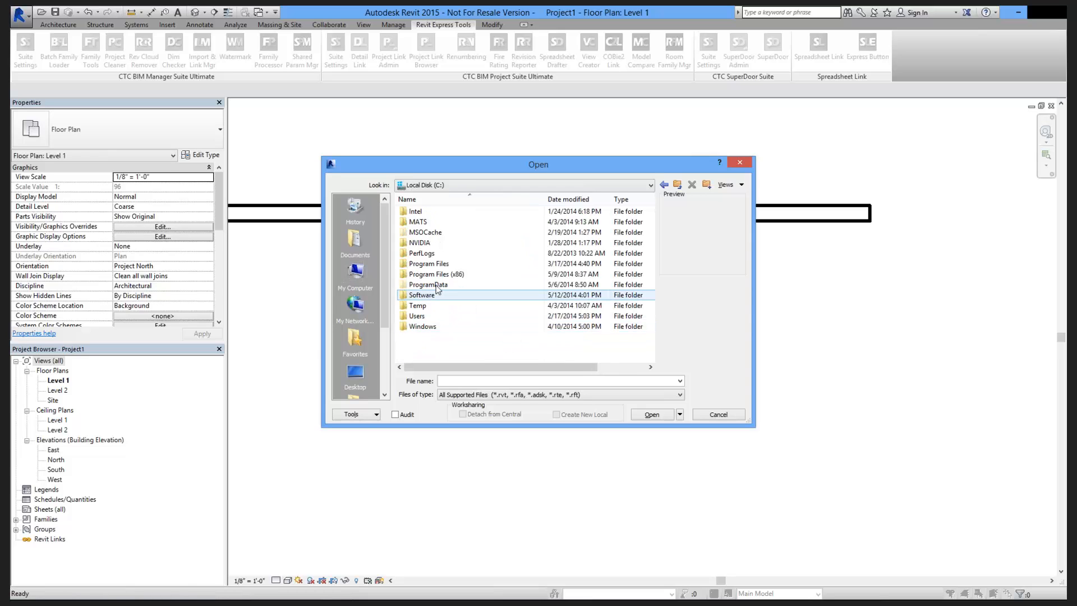
double_click(445, 286)
double_click(418, 274)
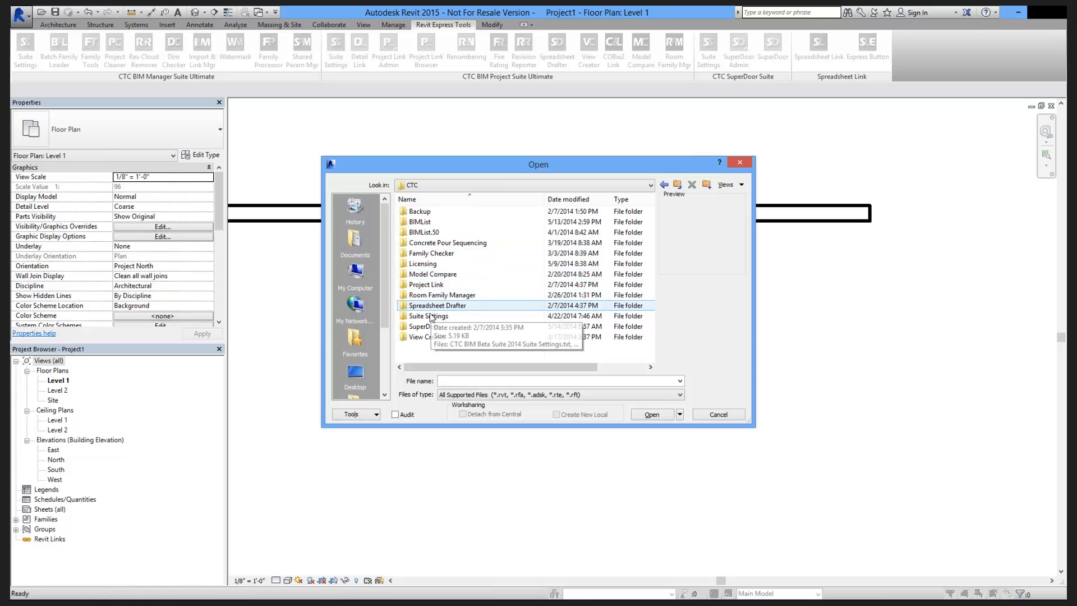
double_click(420, 326)
double_click(426, 233)
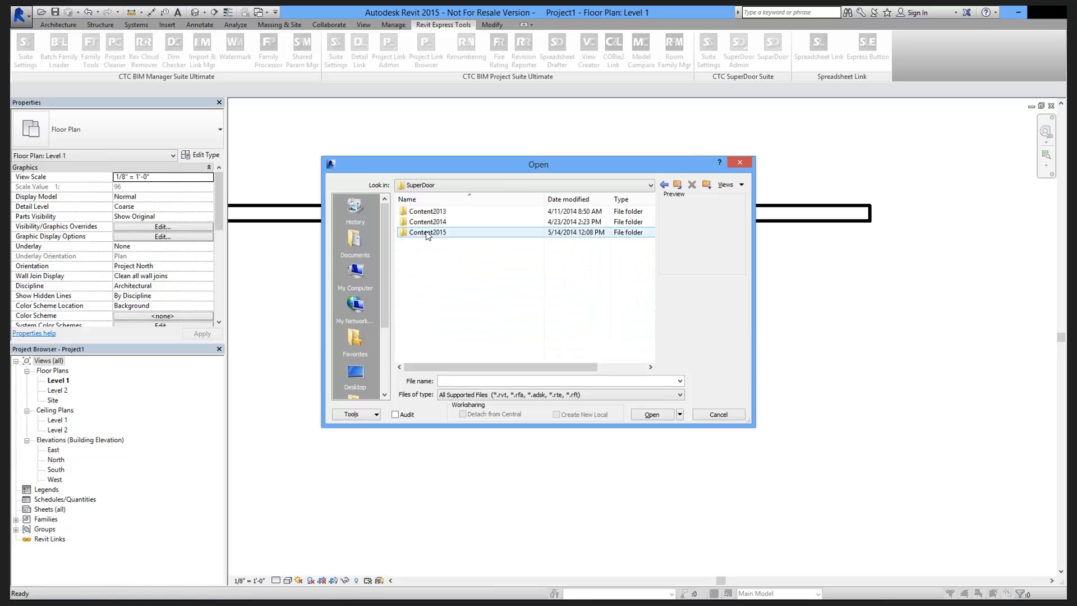
double_click(429, 243)
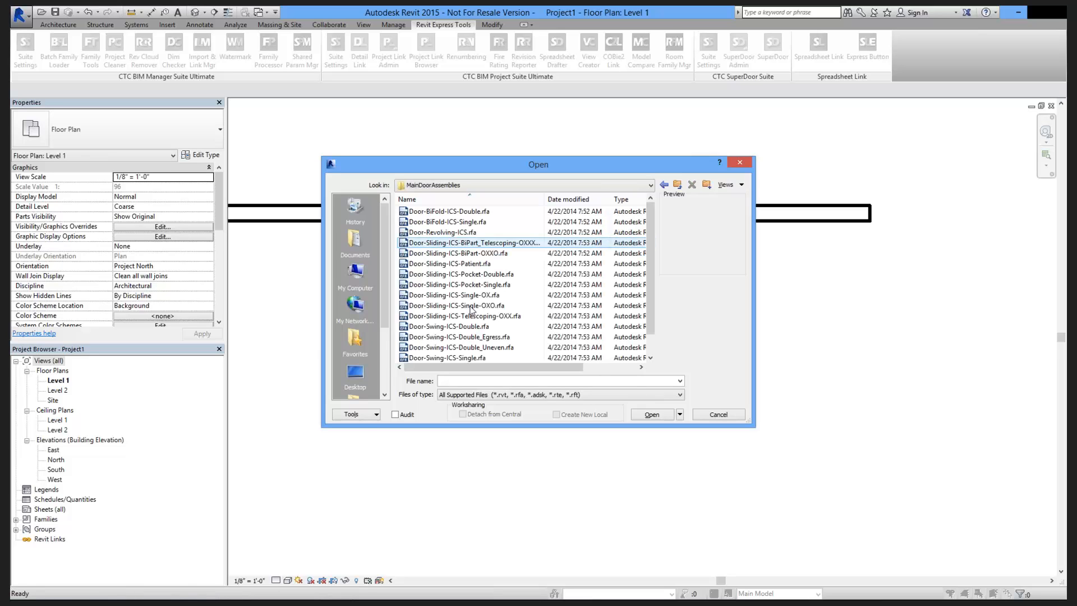
- Open the door family Door-Swing-ICS-Single.rfa for editing
left_click_drag(649, 275, 568, 338)
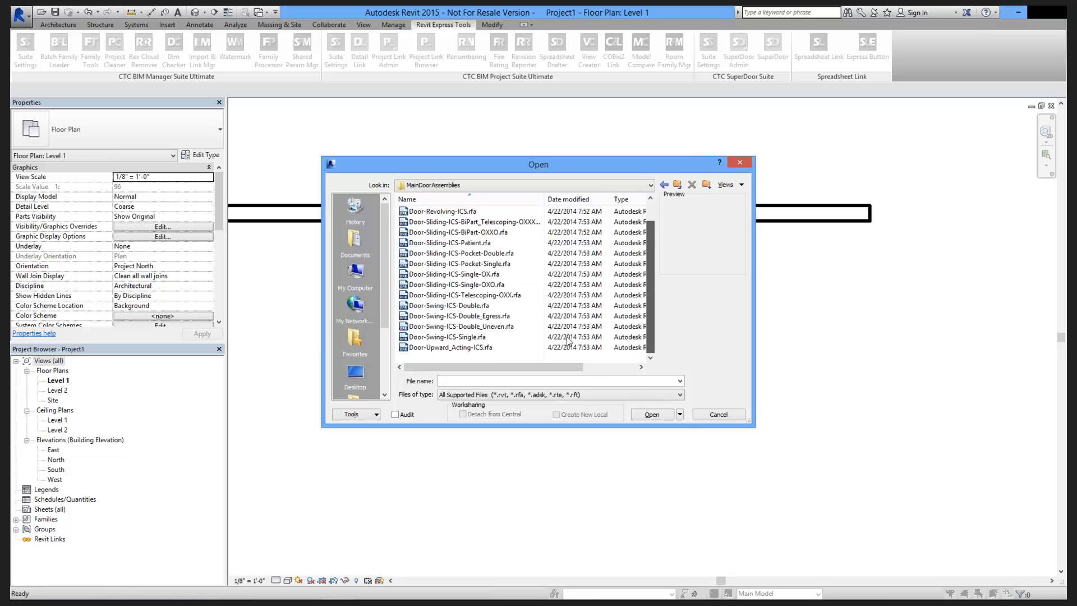
left_click(499, 337)
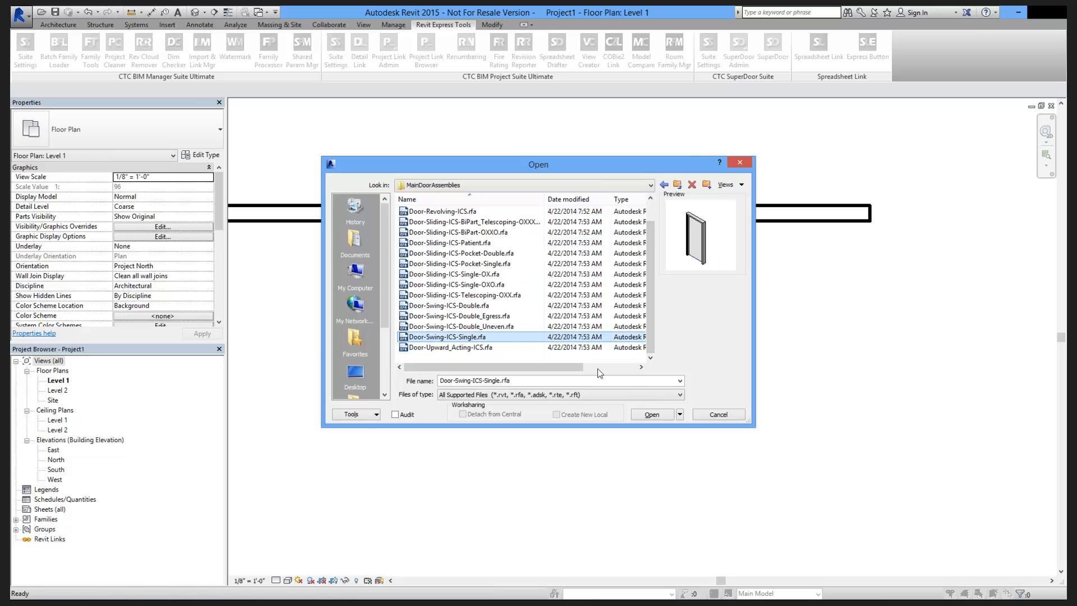
left_click(652, 415)
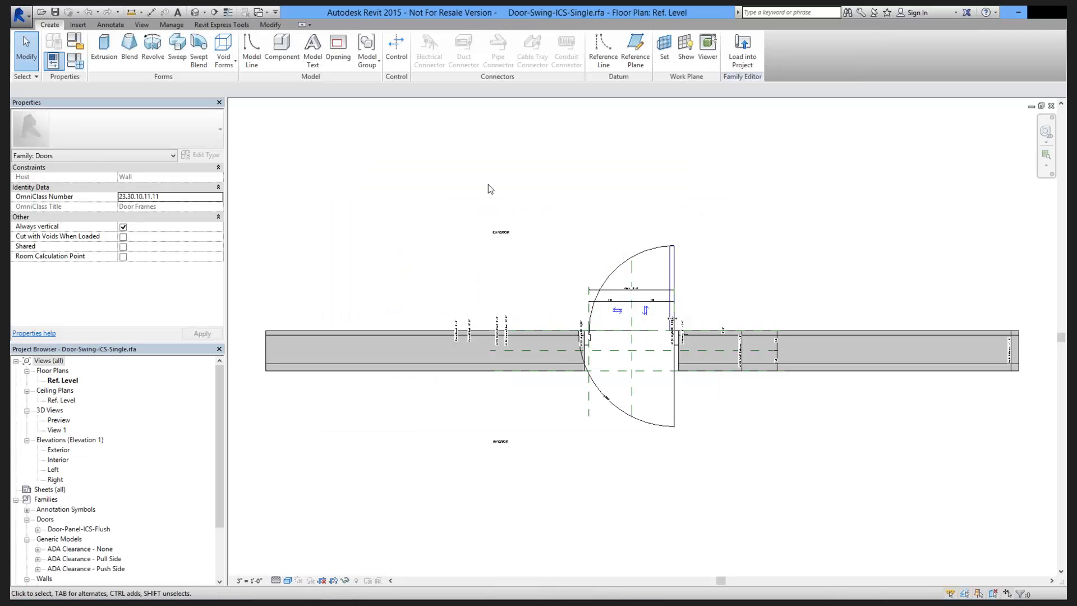
- Widen the Family Types dialog and start a new family parameter named Unit Door
left_click(76, 60)
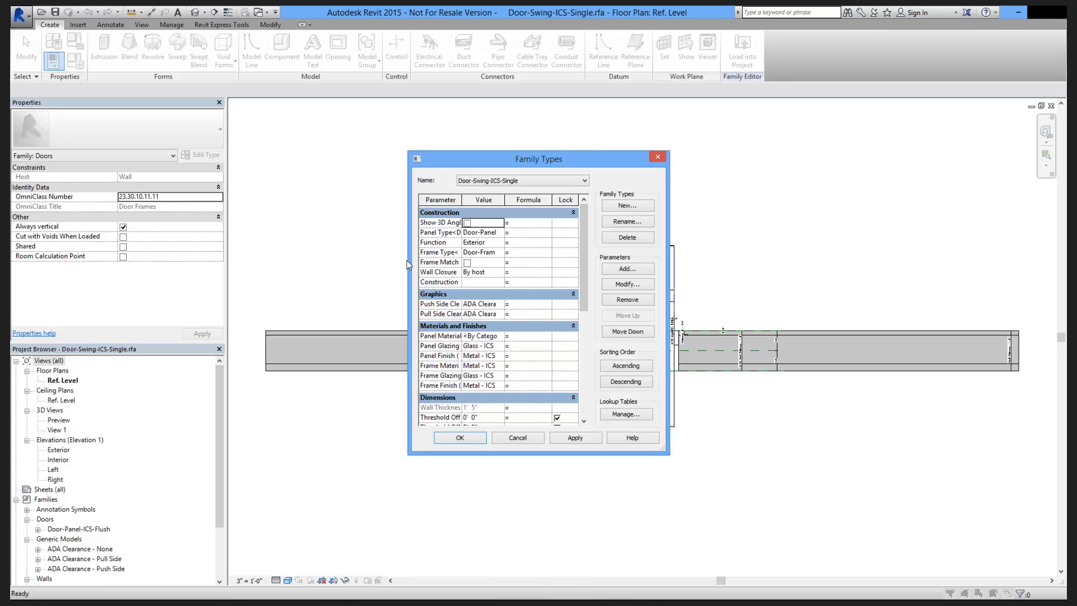
left_click_drag(410, 261, 269, 264)
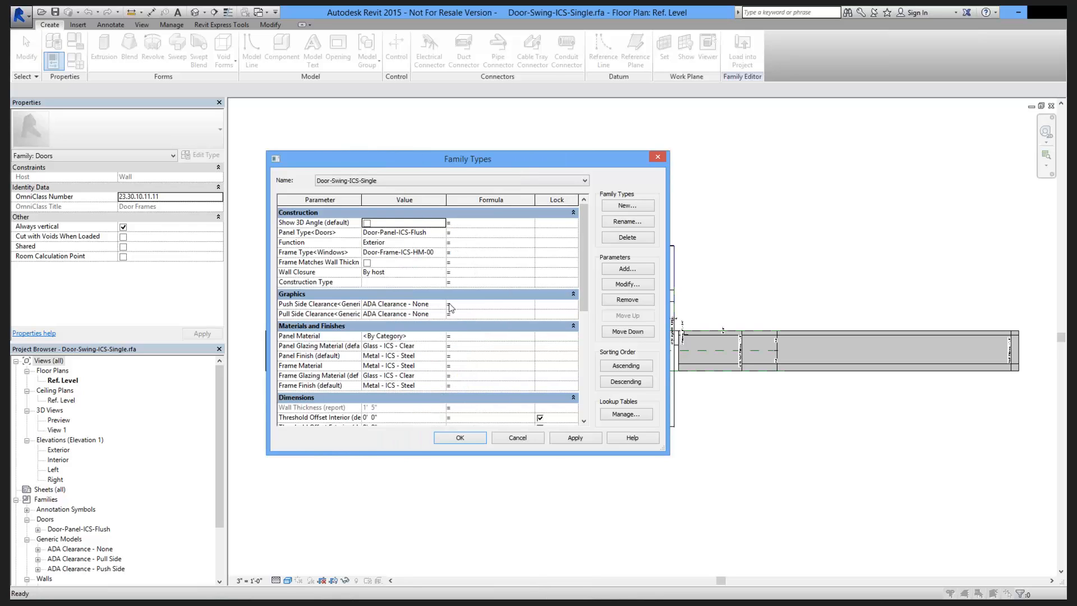
left_click(627, 269)
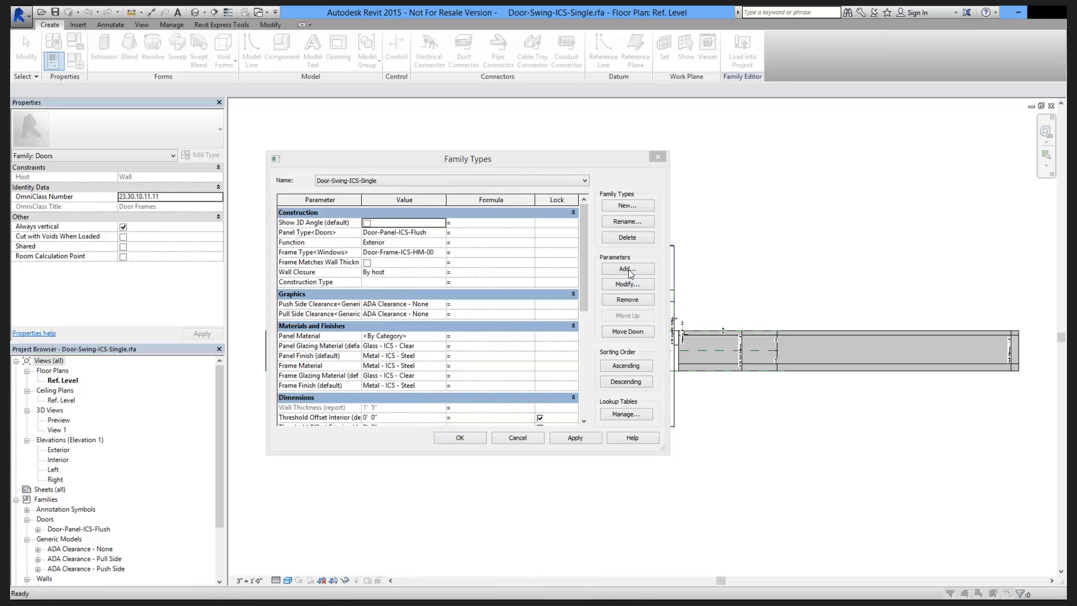
type("Uni")
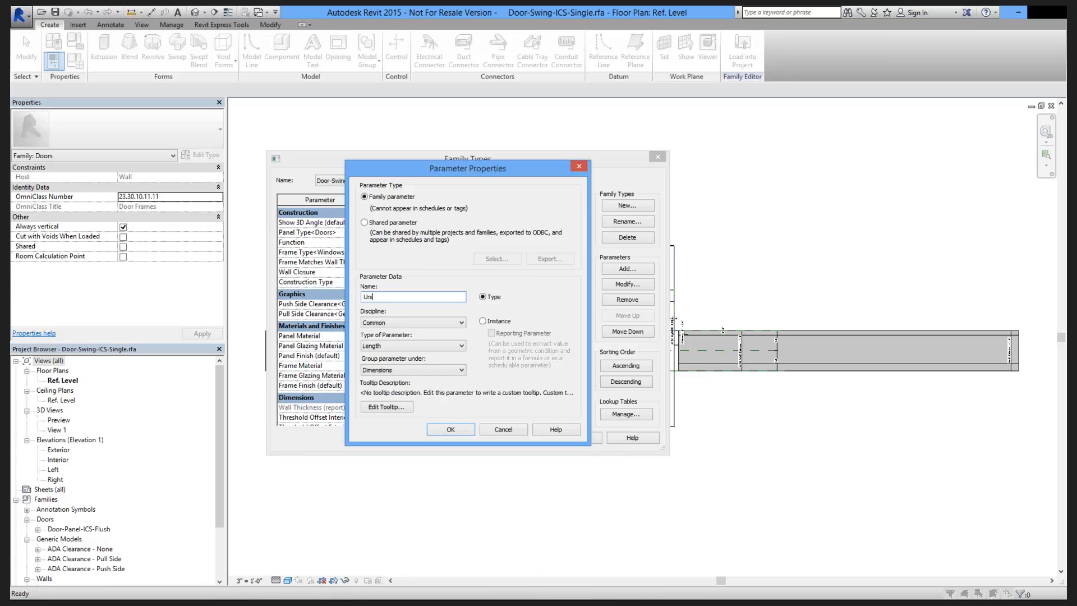
type("t Door")
- Make Unit Door a Yes/No parameter grouped under Identity Data, accept it, then save the door family and return to Project1
left_click(430, 372)
left_click(425, 348)
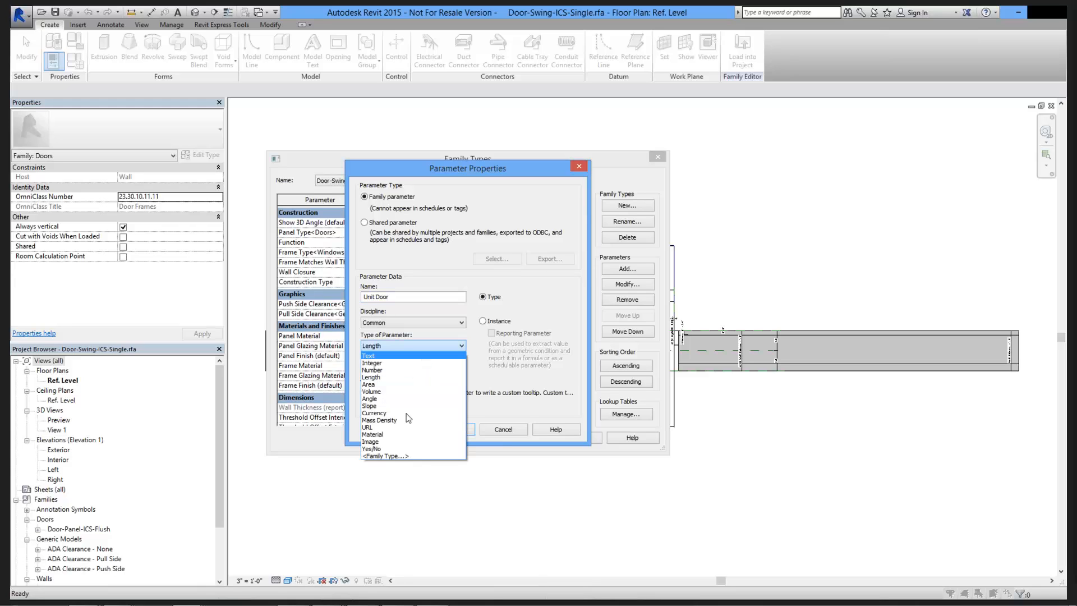
left_click(389, 446)
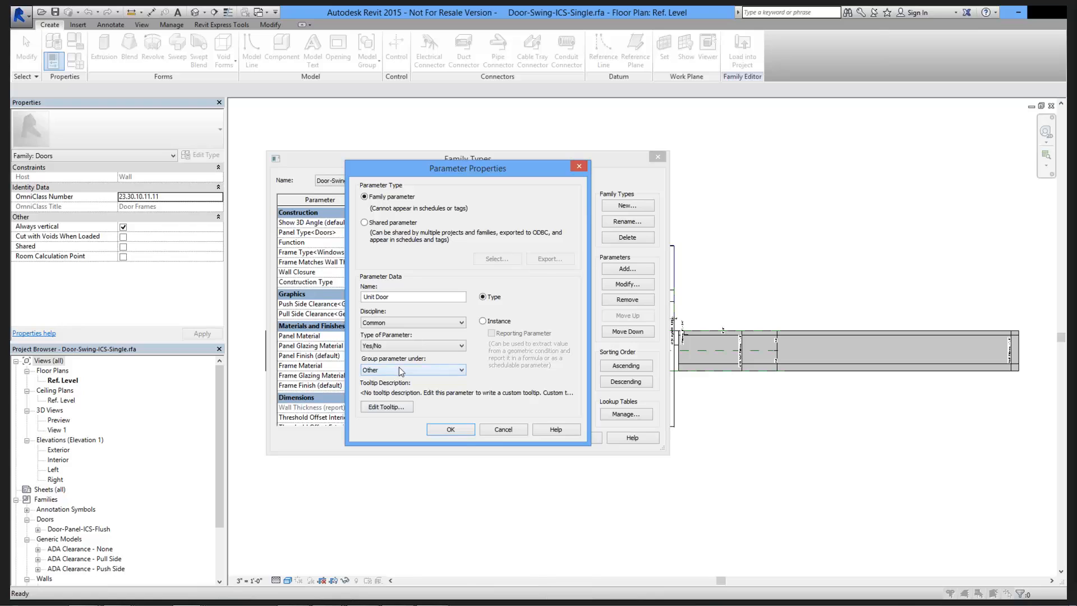
left_click(399, 368)
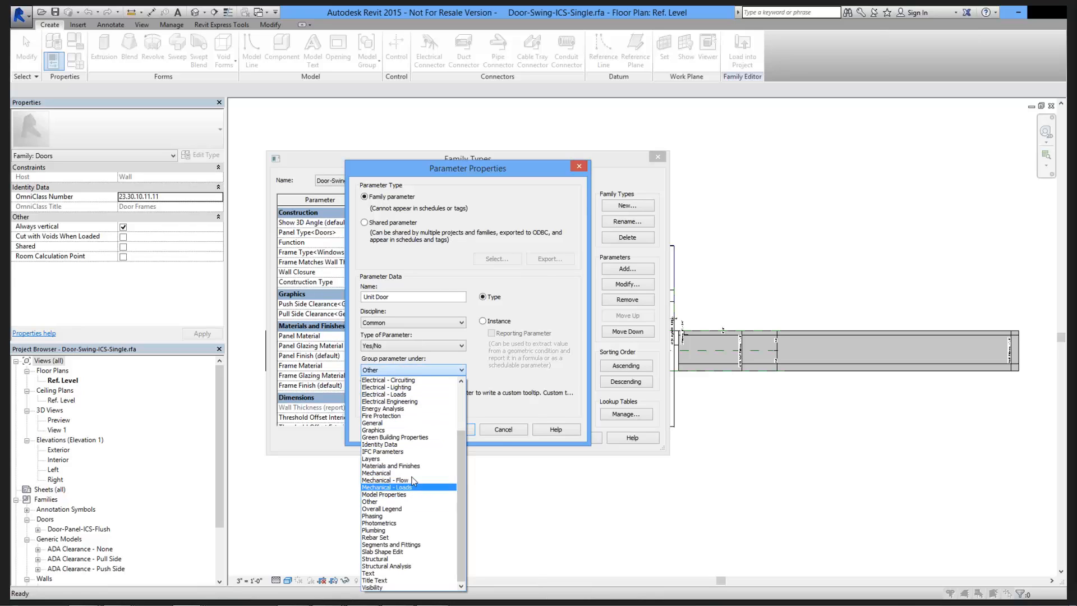
left_click(404, 447)
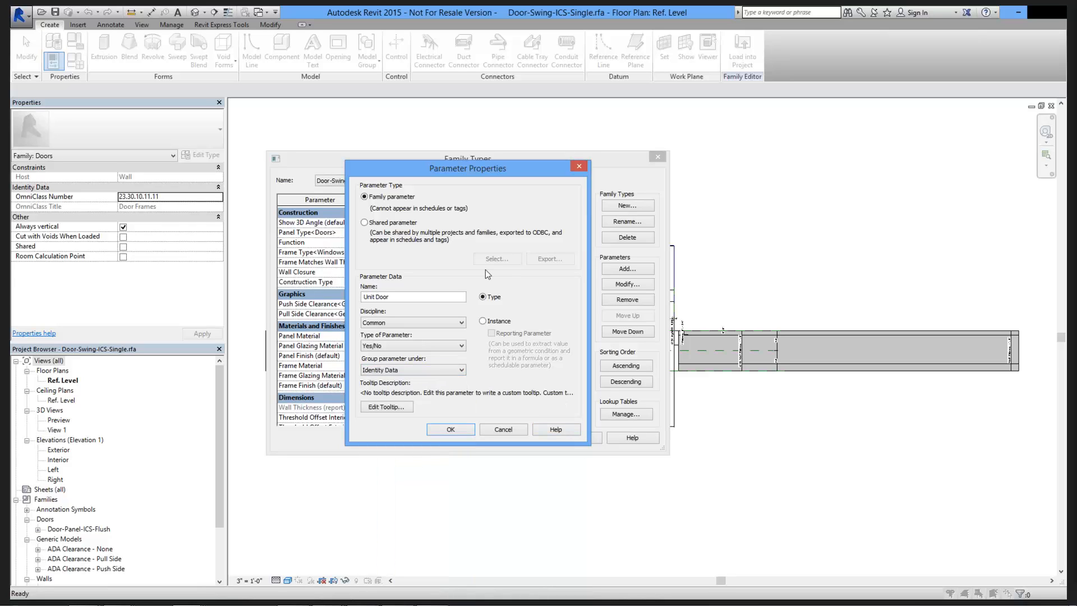
left_click(452, 430)
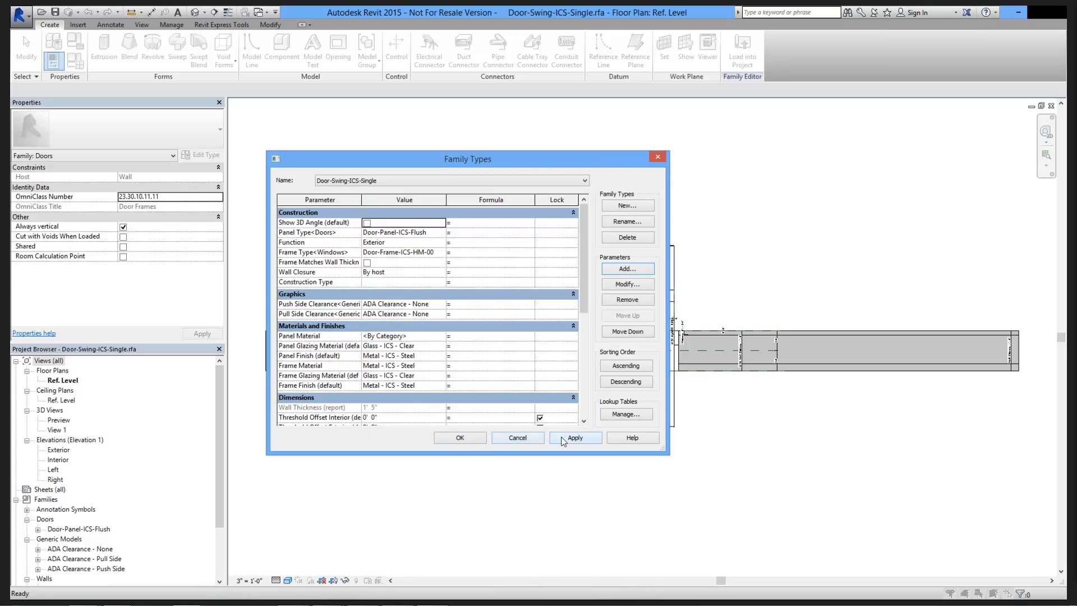
left_click(459, 438)
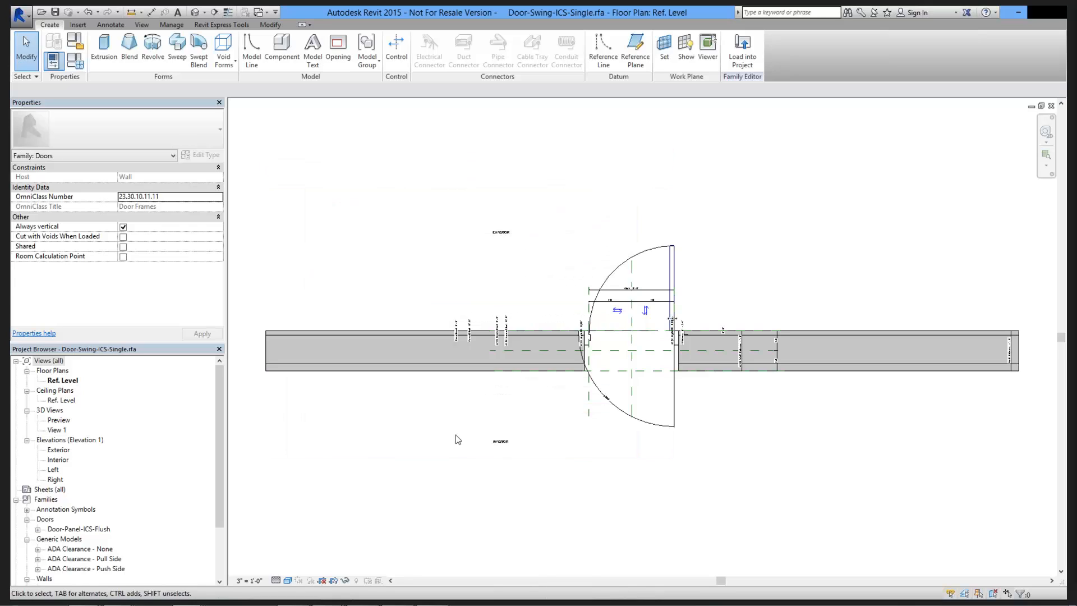
left_click(56, 12)
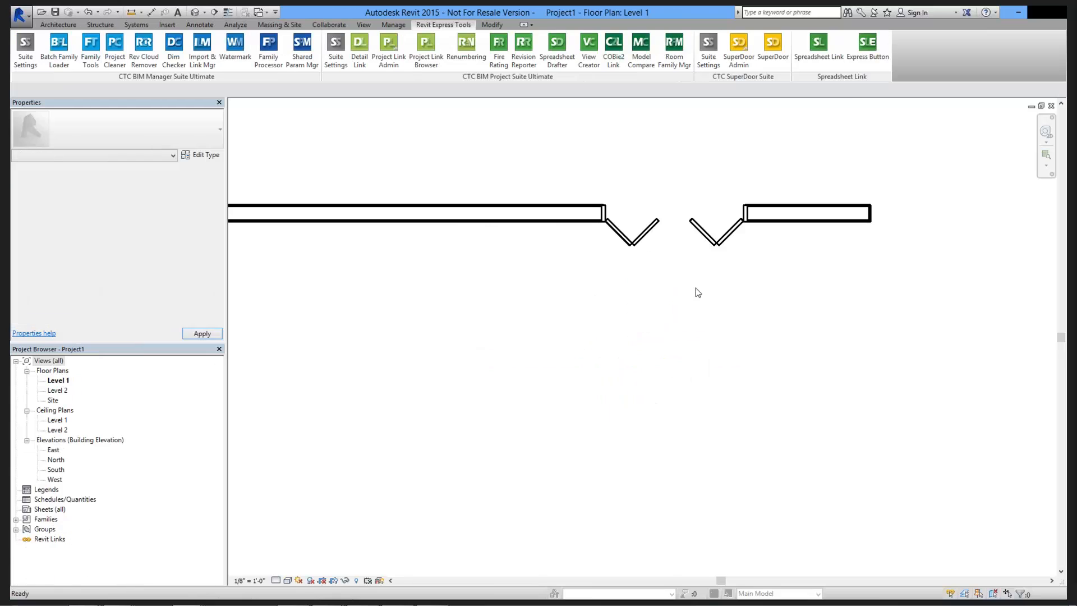
- Reopen SuperDoor Admin, open the family information of Door-Swing-ICS-Single and select the Unit Door parameter
left_click(738, 62)
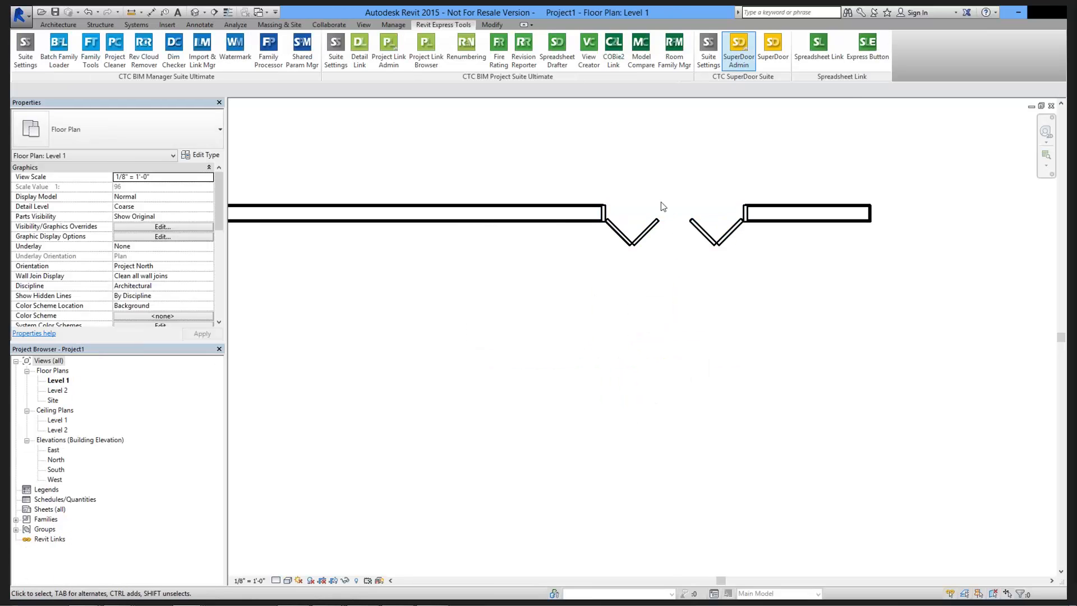
key("Return")
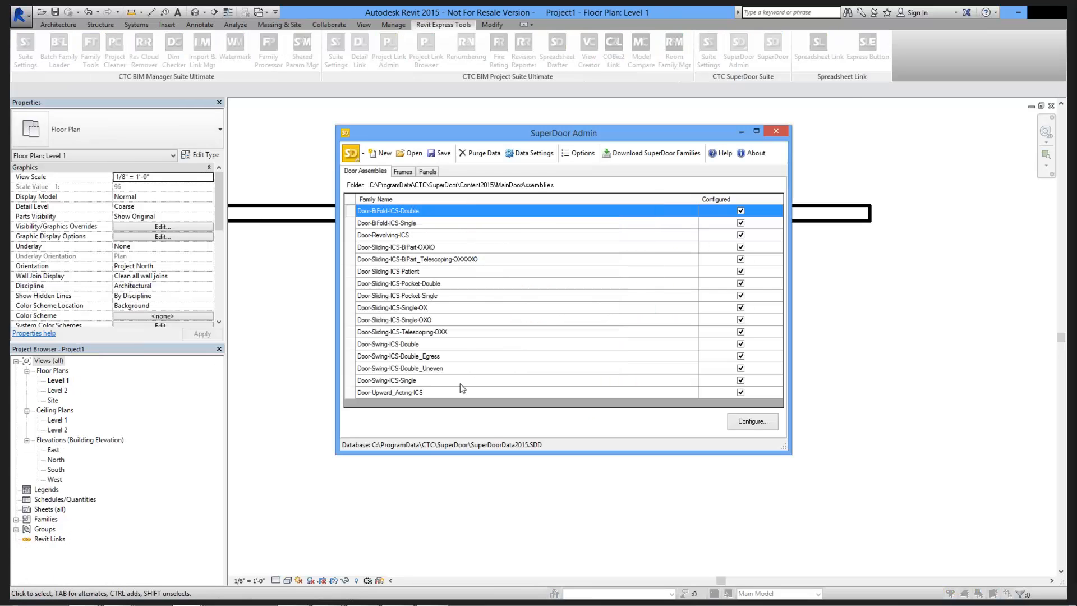
left_click(455, 381)
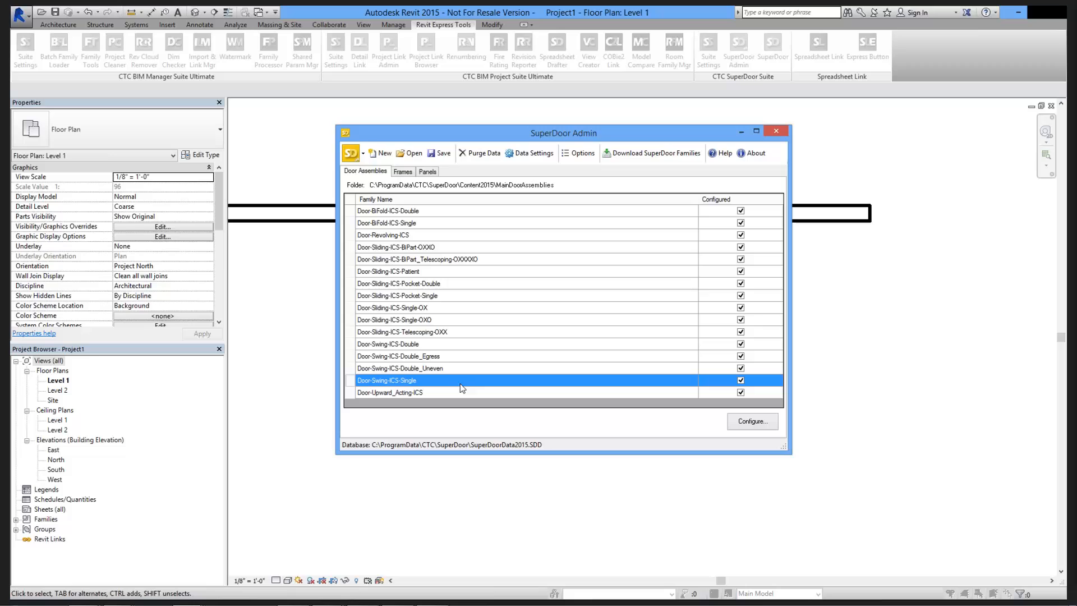
double_click(402, 381)
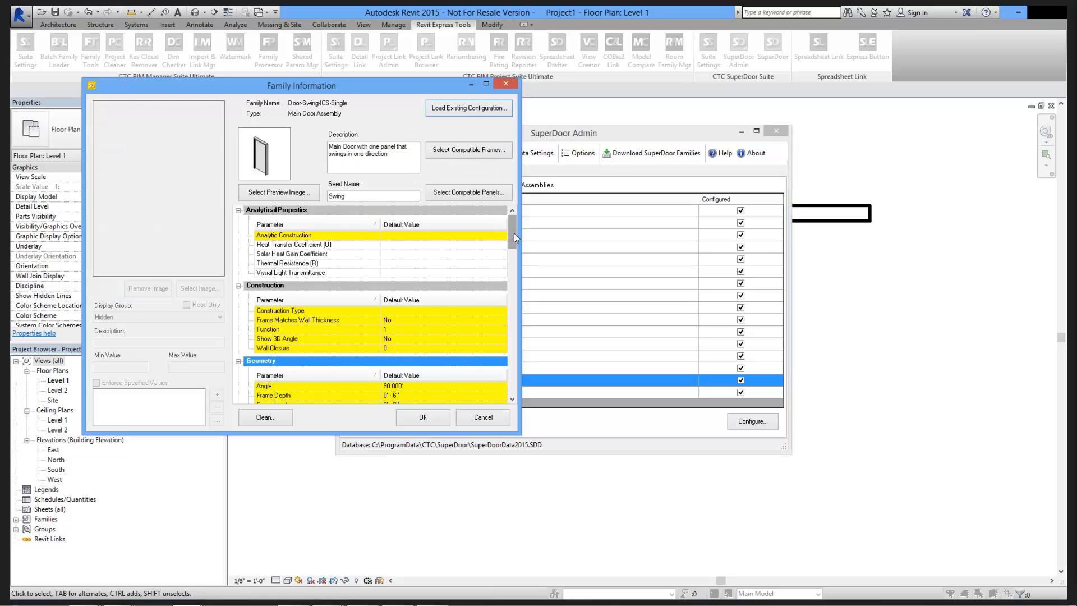
left_click_drag(514, 233, 418, 336)
left_click(417, 337)
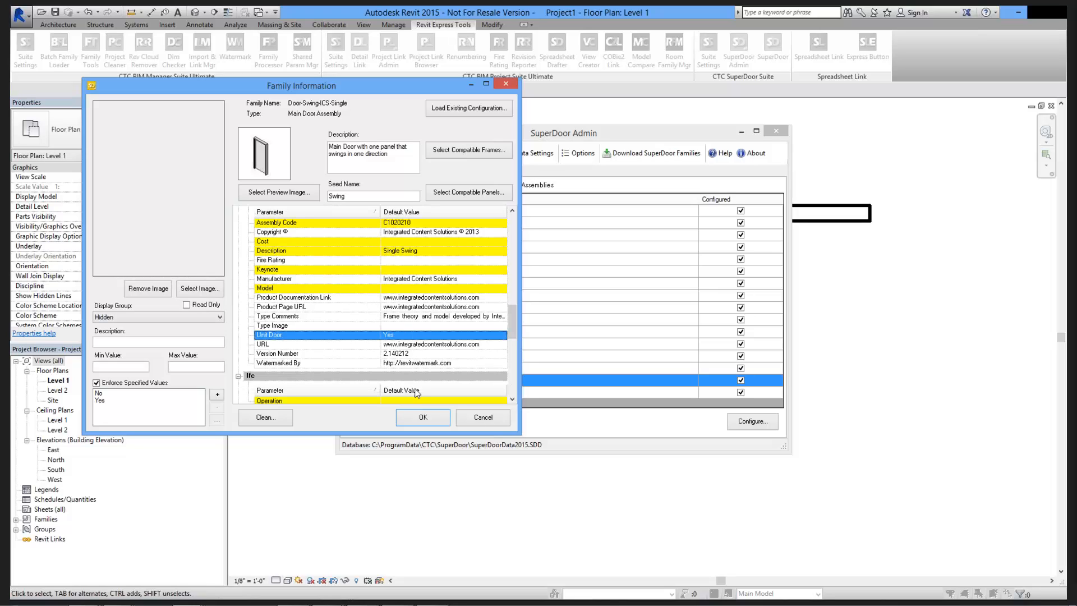
- Try to assign the Unit Door parameter to the Options display group, accept the family information, and close SuperDoor Admin
left_click(220, 318)
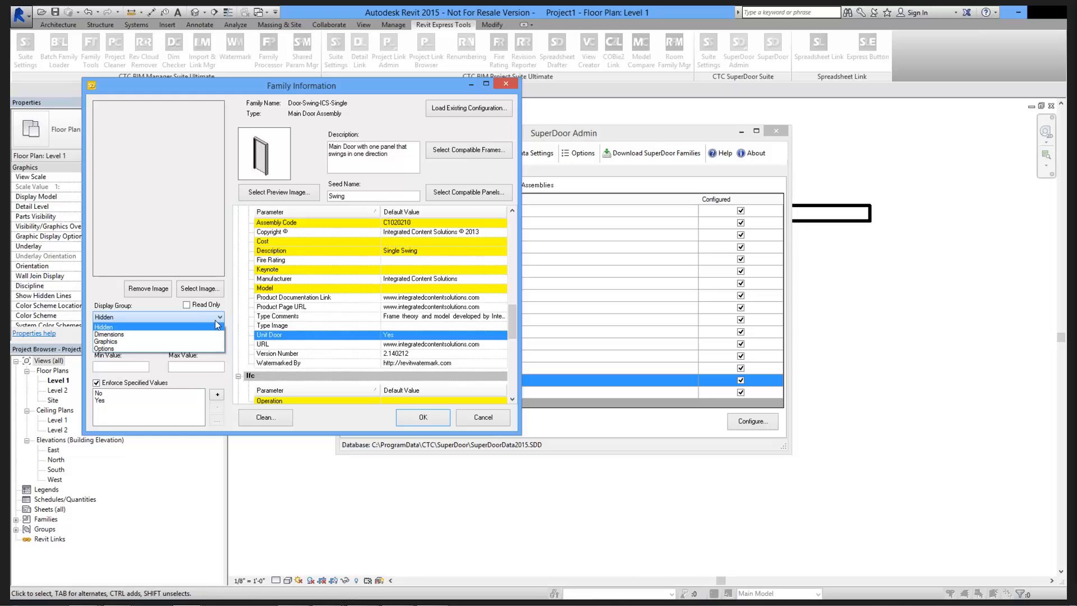
left_click(167, 349)
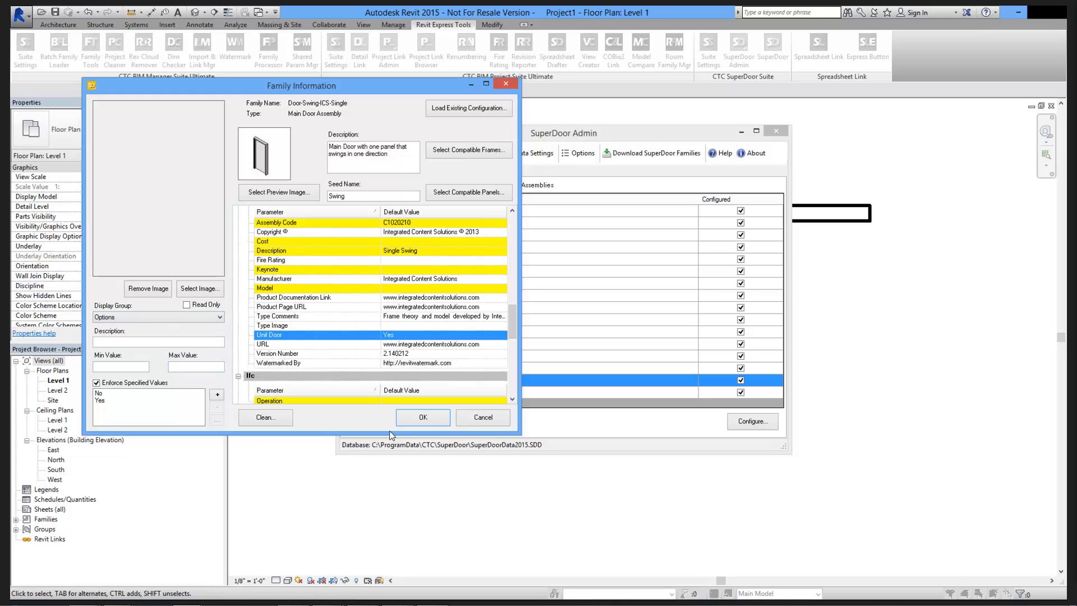
left_click(422, 417)
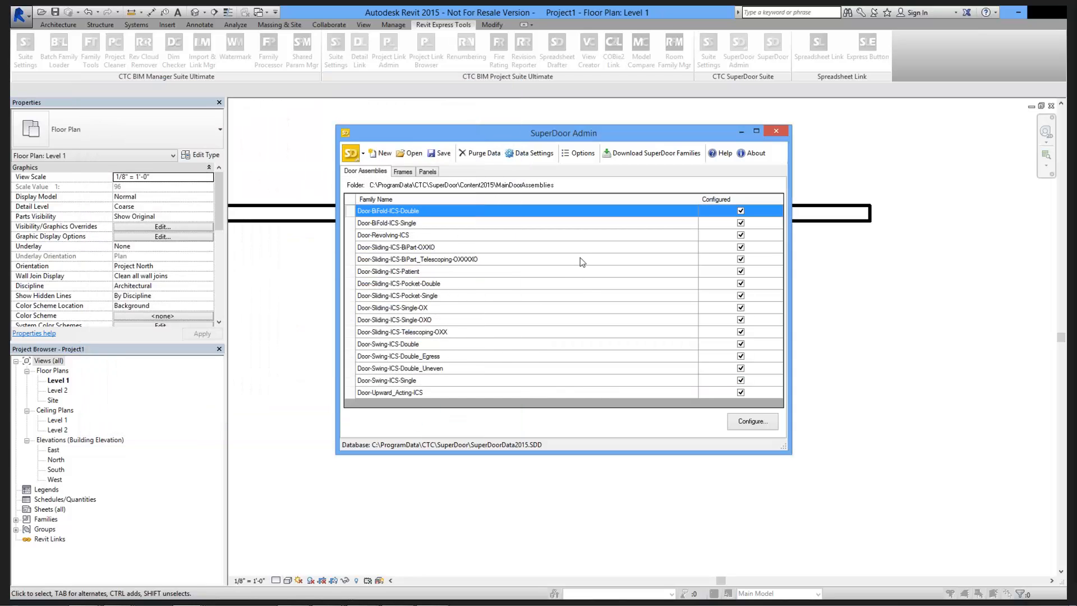
left_click(778, 131)
left_click(597, 319)
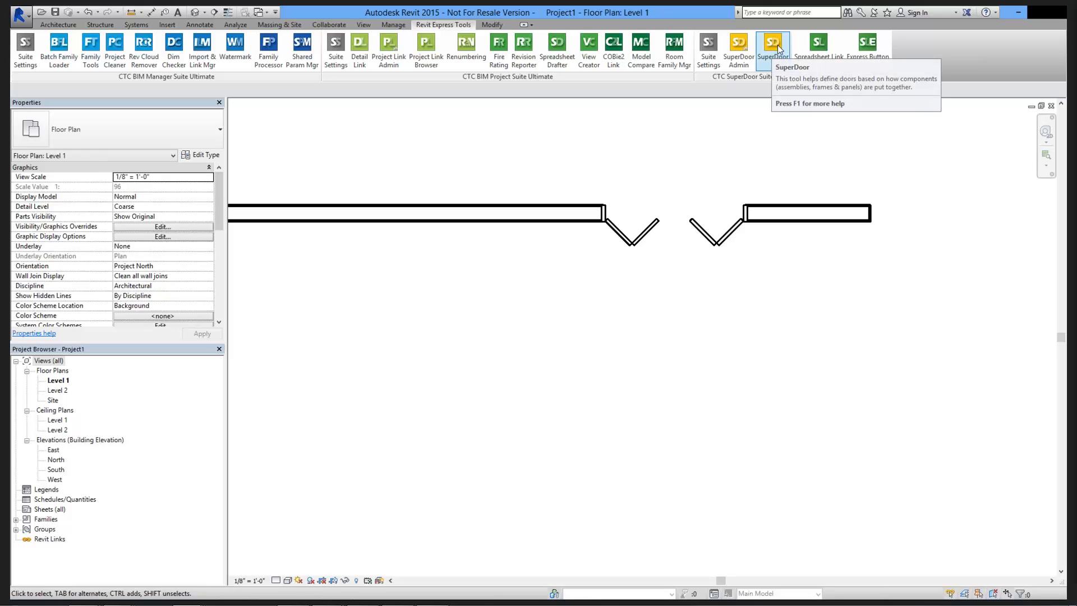
- Define a Swing door in SuperDoor with frame HM-02 and solid panel F, check its Options parameters for Unit Door, and close the wizard
left_click(774, 44)
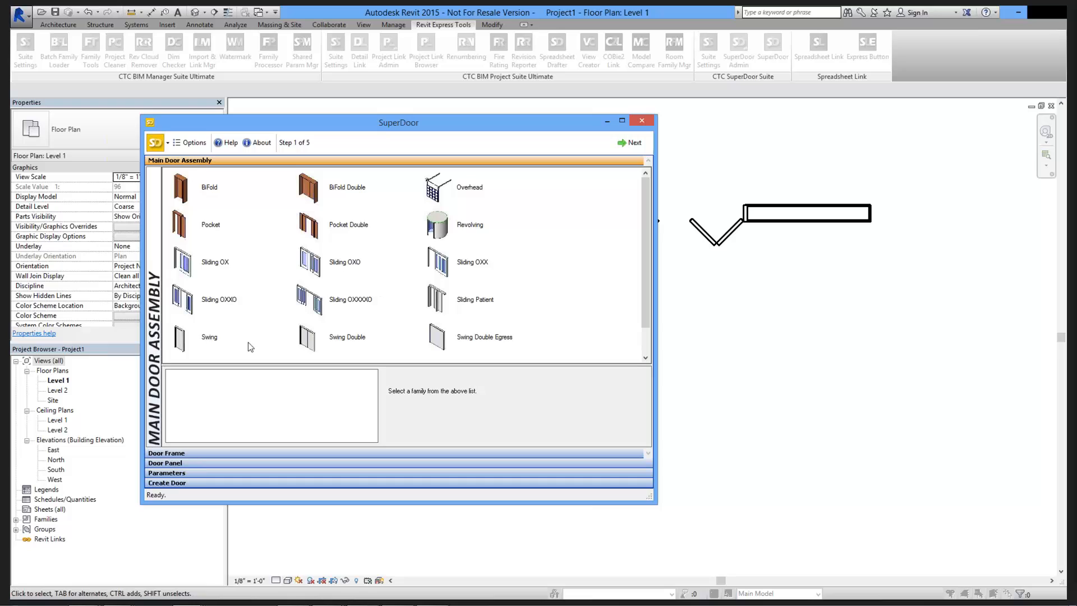
left_click(205, 339)
double_click(205, 339)
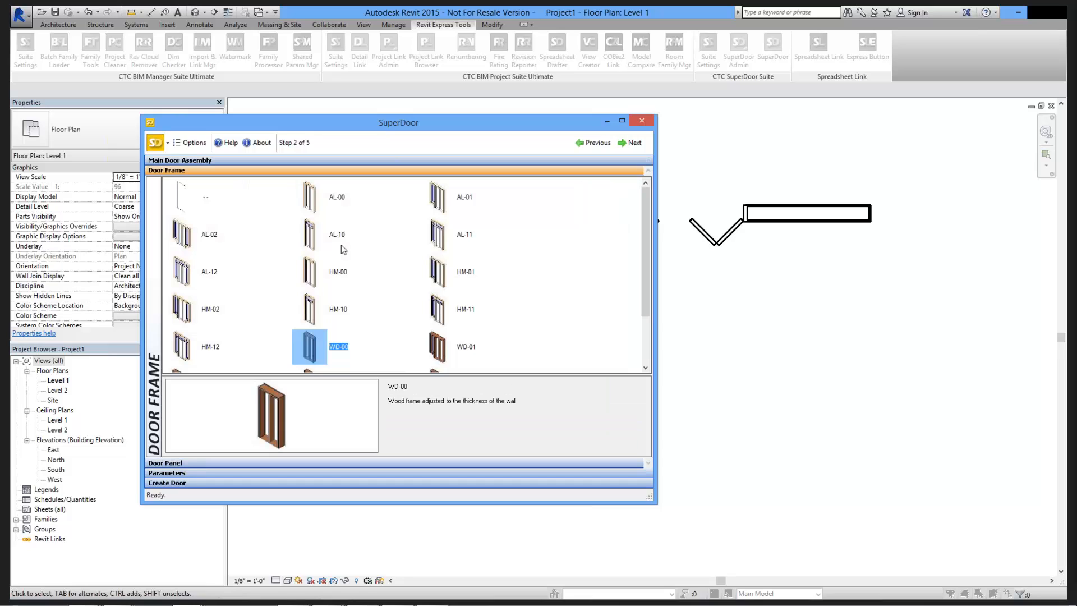
left_click(188, 311)
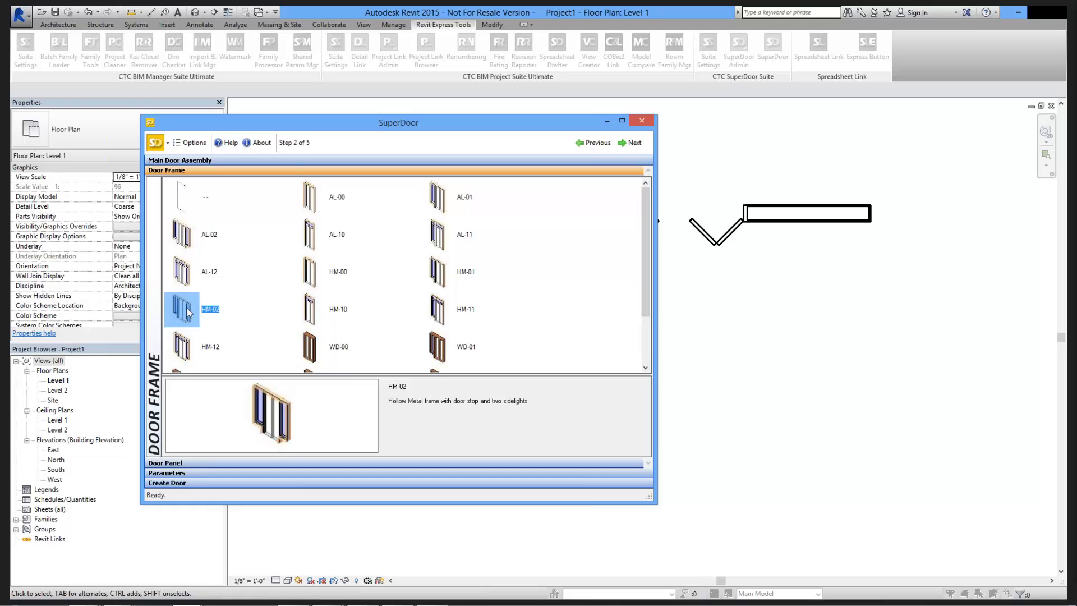
double_click(188, 311)
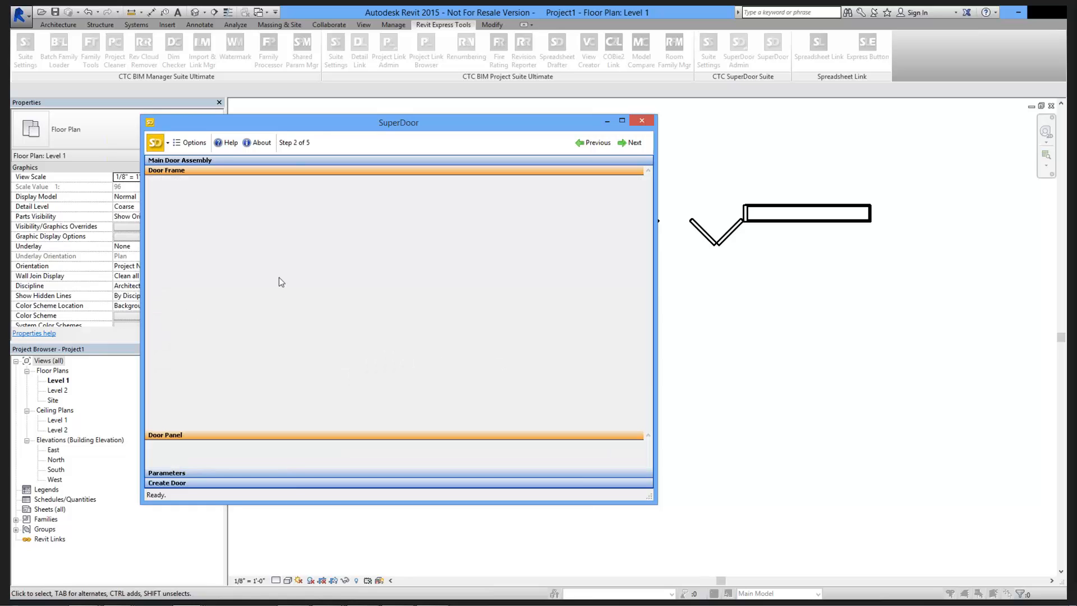
left_click(313, 208)
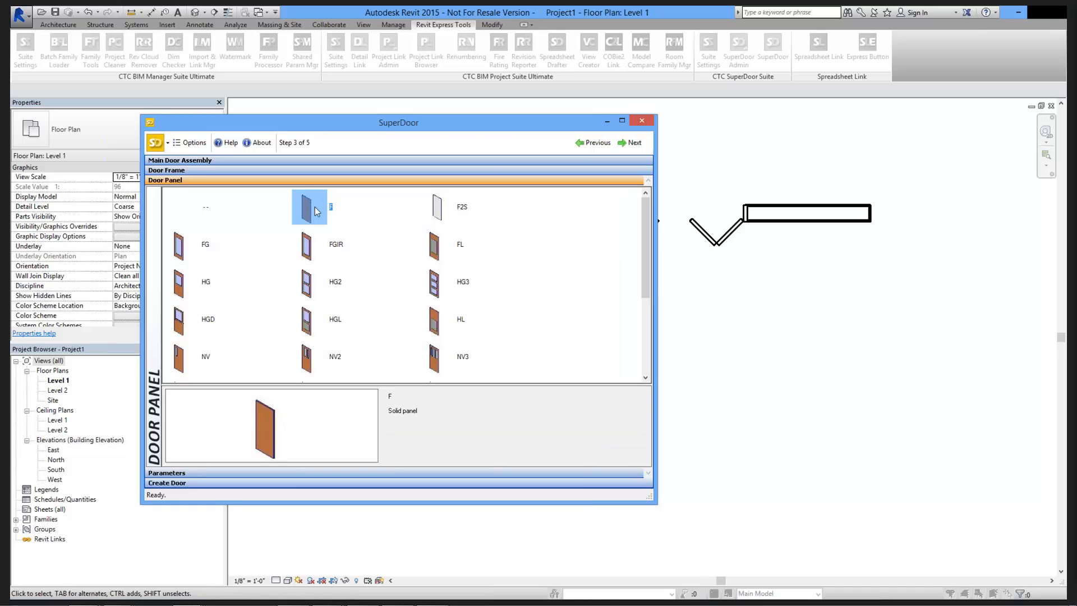
double_click(314, 207)
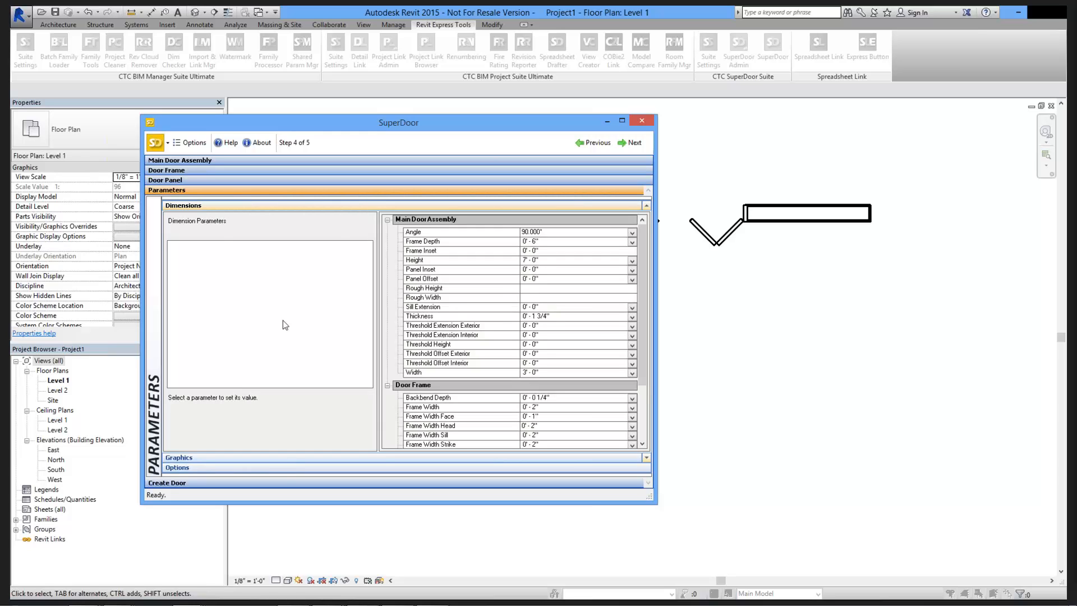
left_click(173, 469)
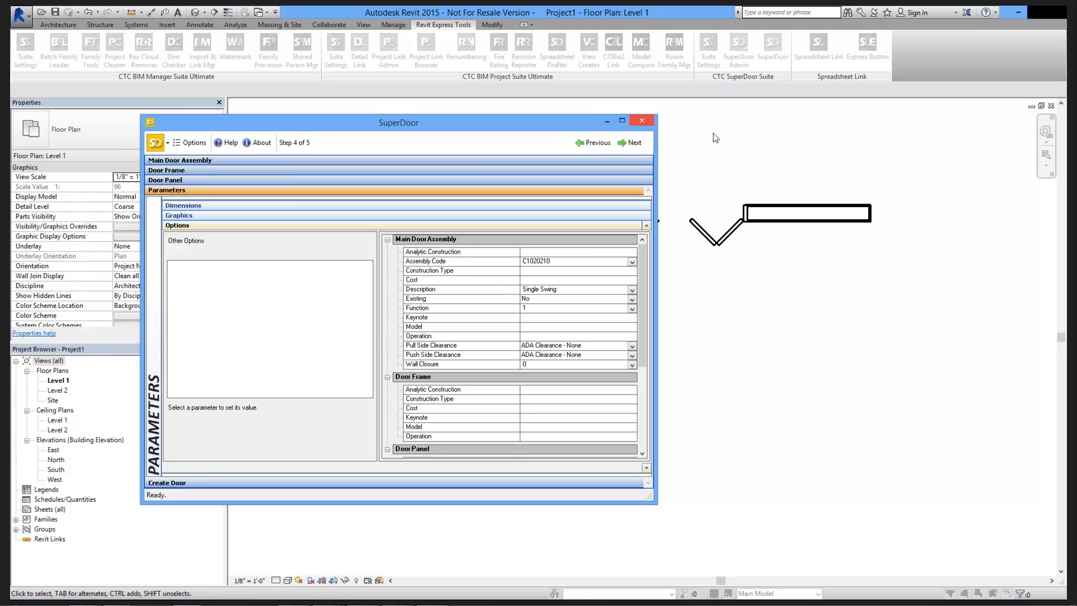
key("Escape")
- Reopen the Door-Swing-ICS-Single family information in SuperDoor Admin and select the Unit Door parameter
left_click(749, 54)
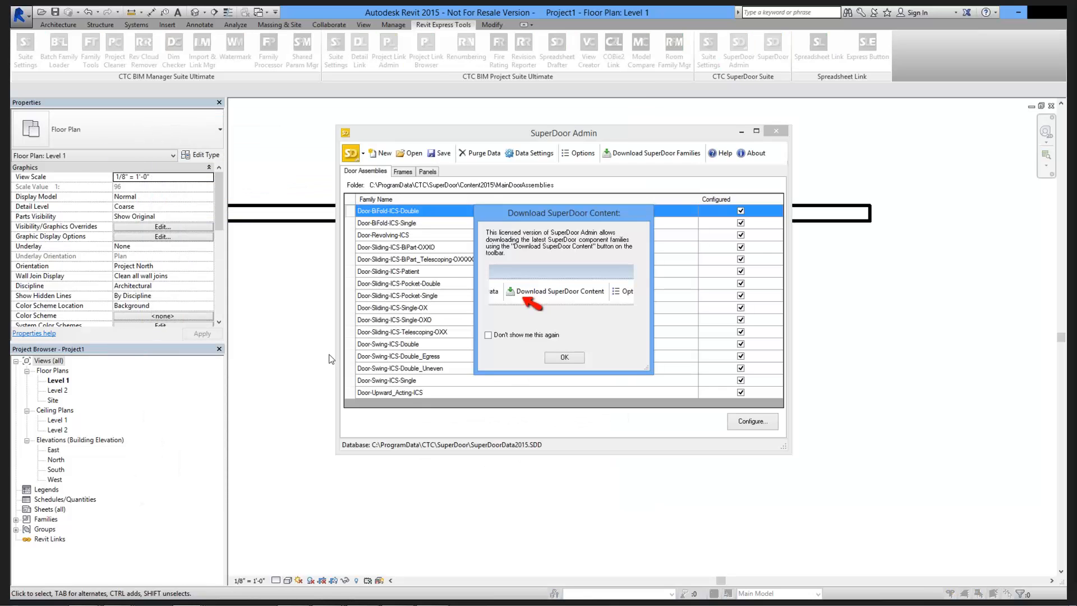
key("Return")
left_click(401, 381)
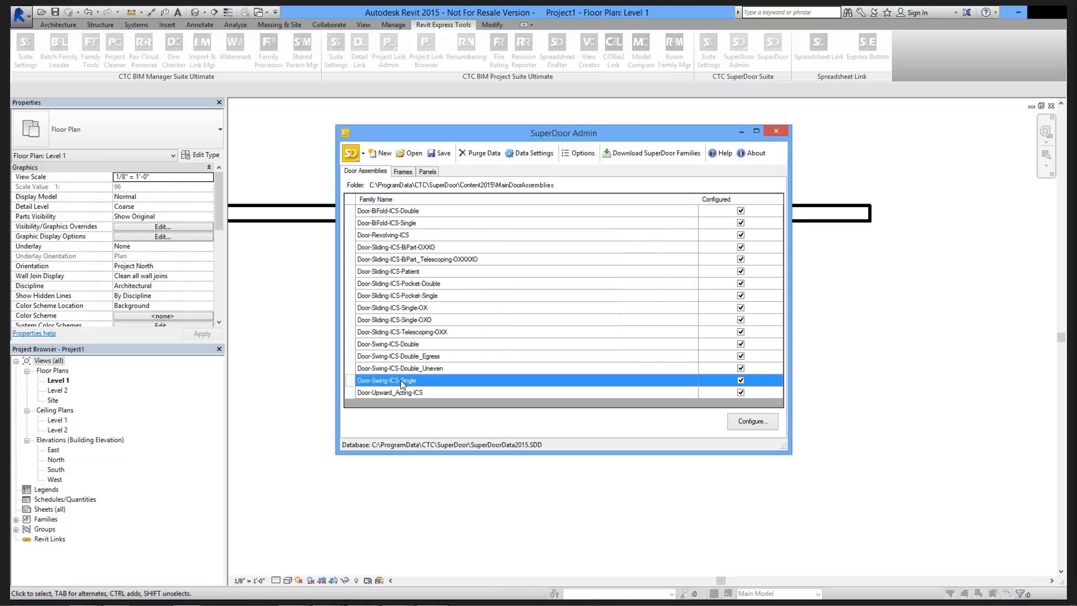
double_click(402, 383)
left_click_drag(585, 320, 585, 407)
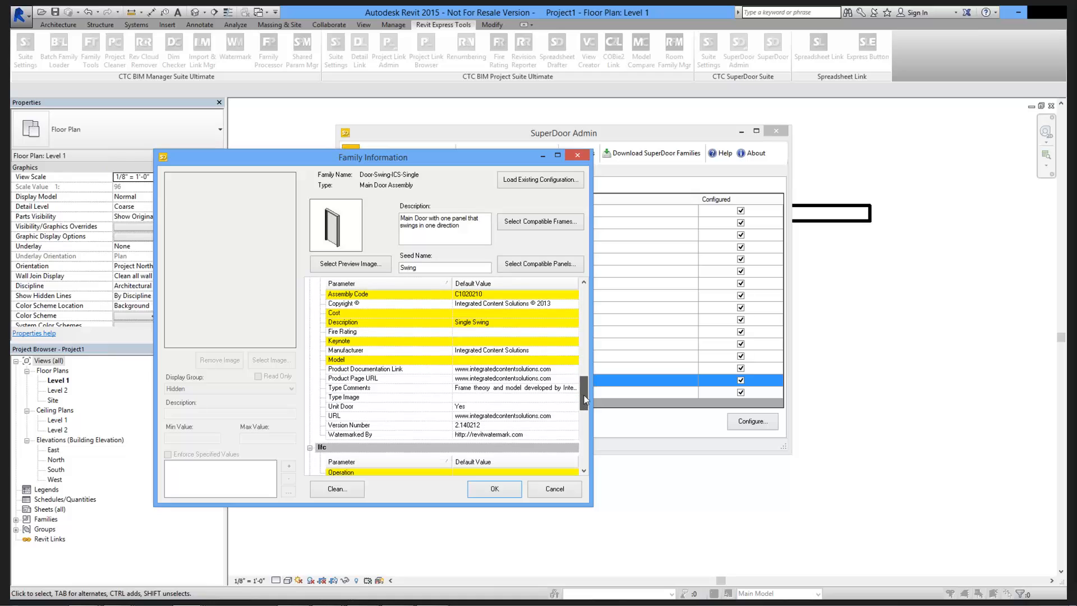
left_click(437, 406)
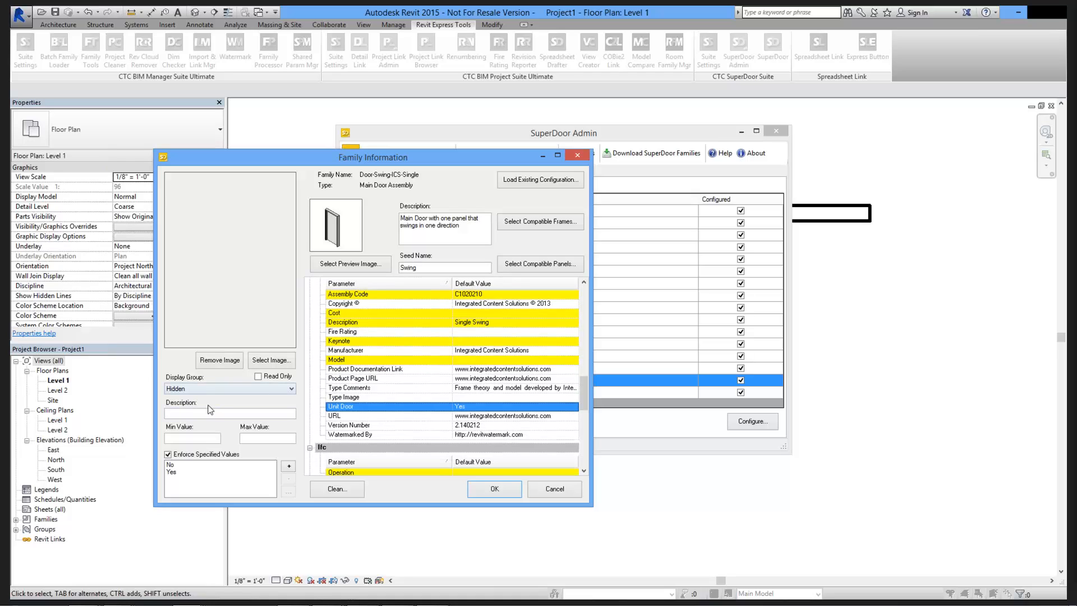
- Set Unit Door's display group to Options, accept it, and save the configuration before closing SuperDoor Admin
left_click(211, 390)
left_click(197, 421)
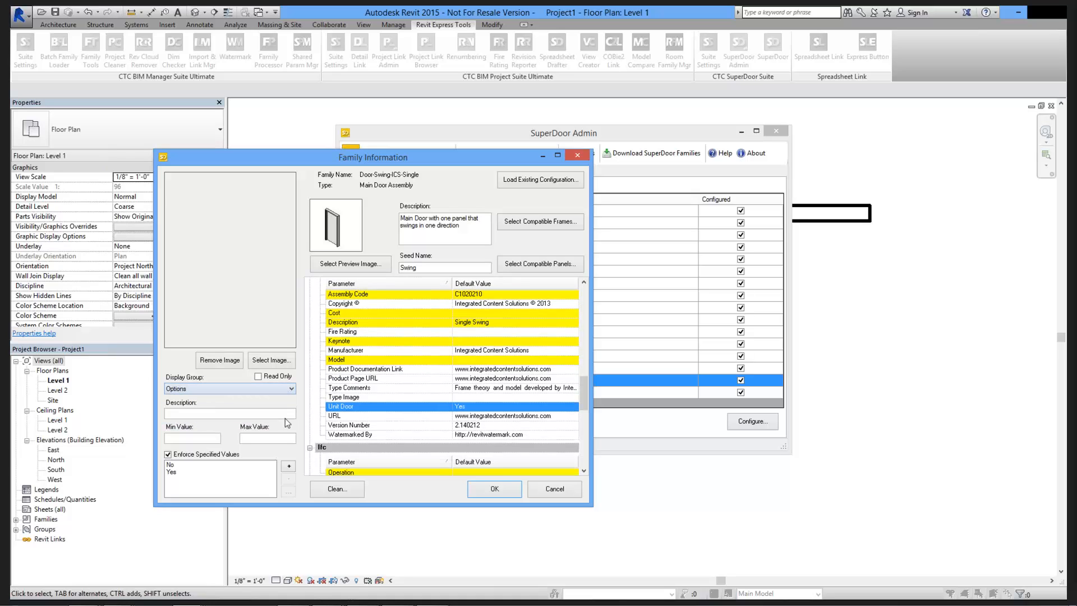
left_click(487, 491)
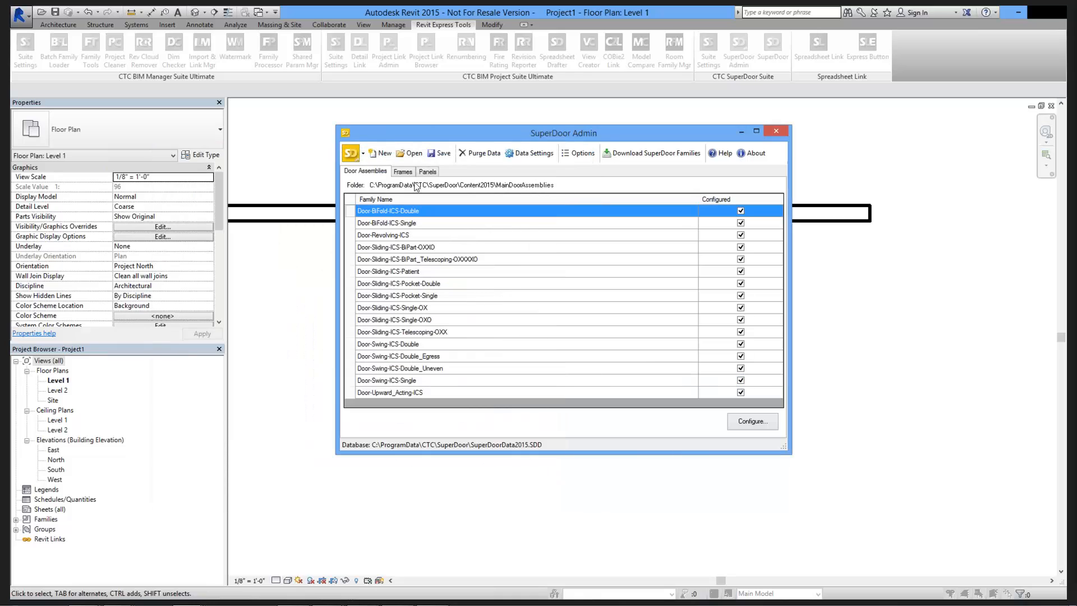
left_click(443, 154)
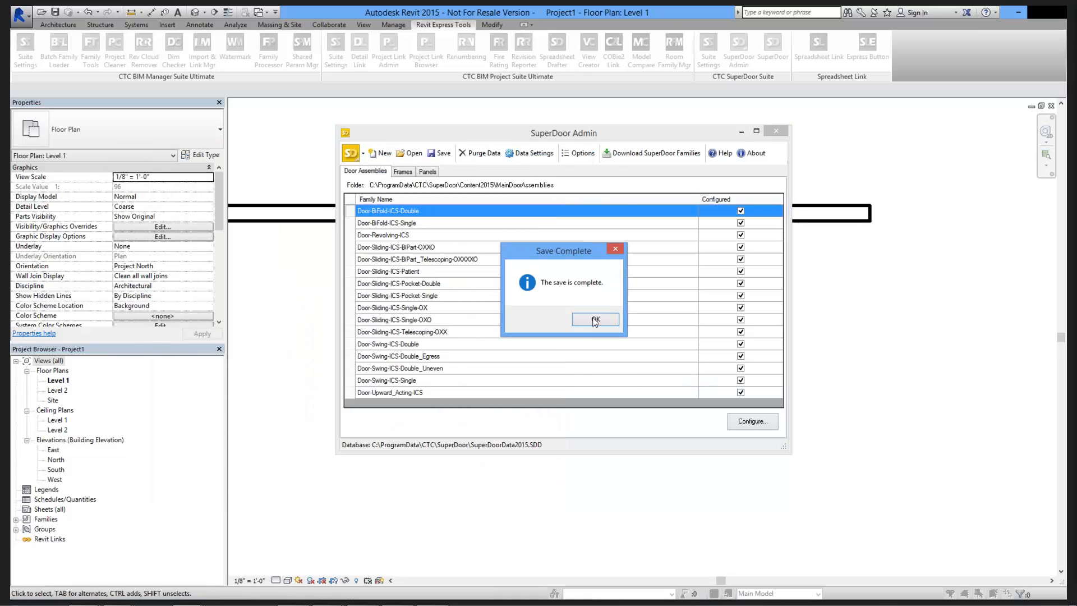
left_click(593, 321)
left_click(776, 131)
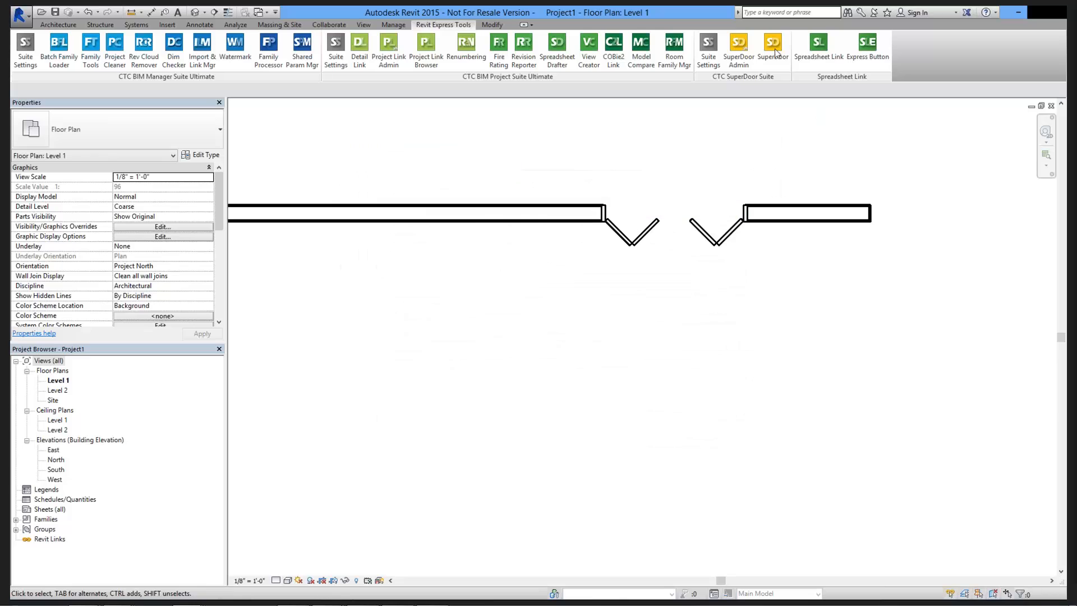
- Run SuperDoor again for a Swing door with frame HM-02 and panel F, and examine the Unit Door choices among its options
double_click(206, 339)
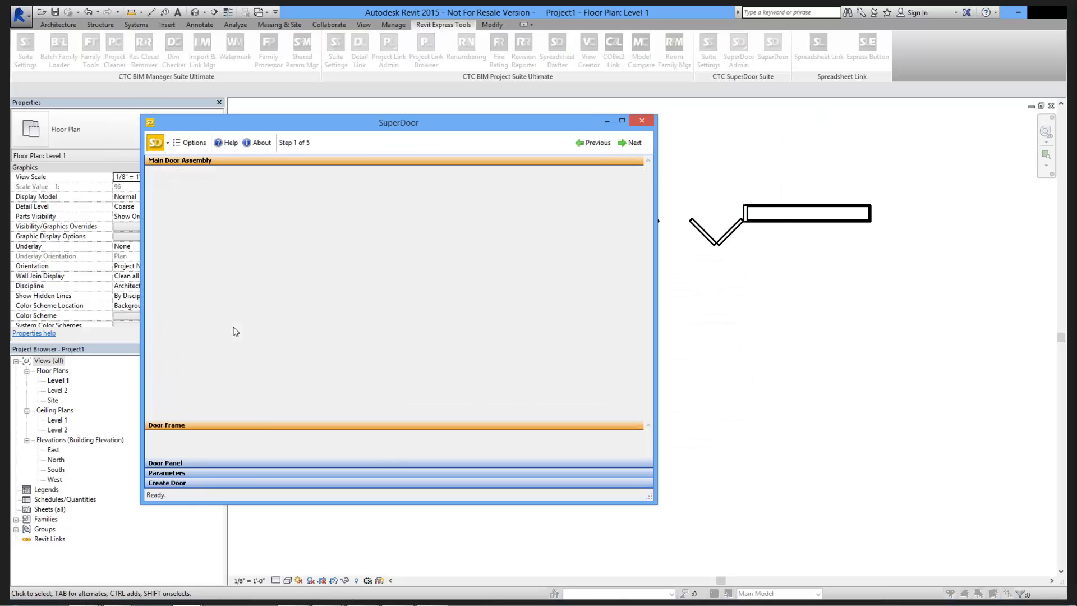
double_click(185, 272)
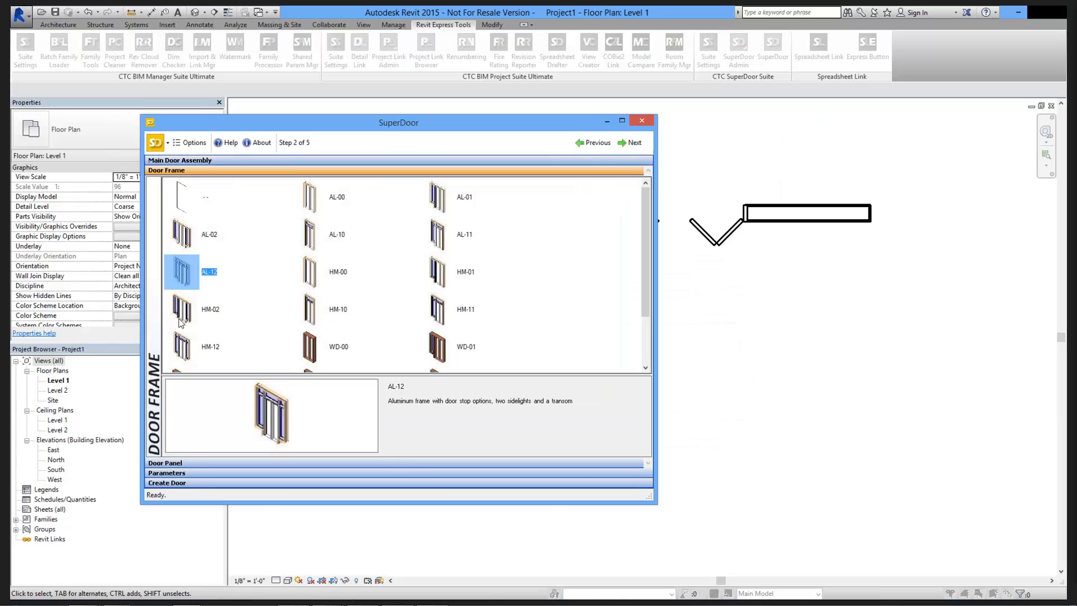
left_click(179, 319)
double_click(319, 198)
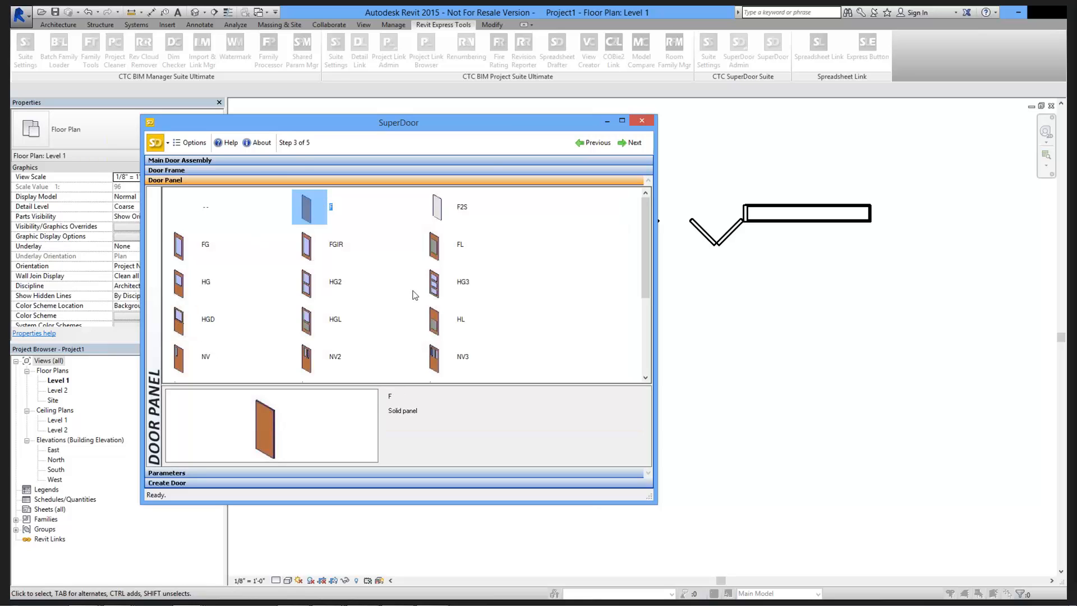
scroll(617, 269, "down", 1)
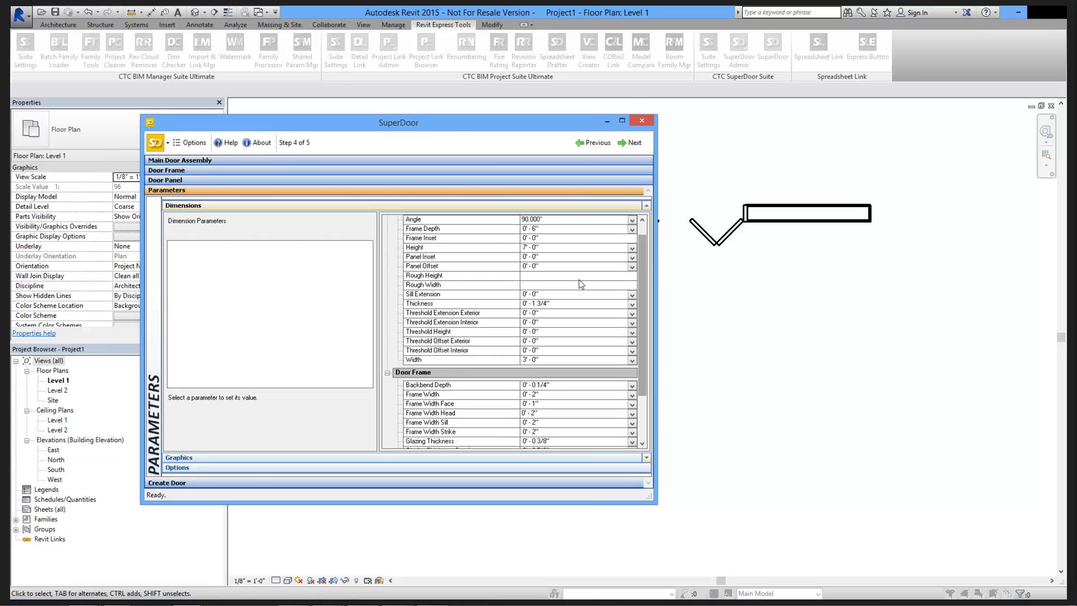
left_click(260, 470)
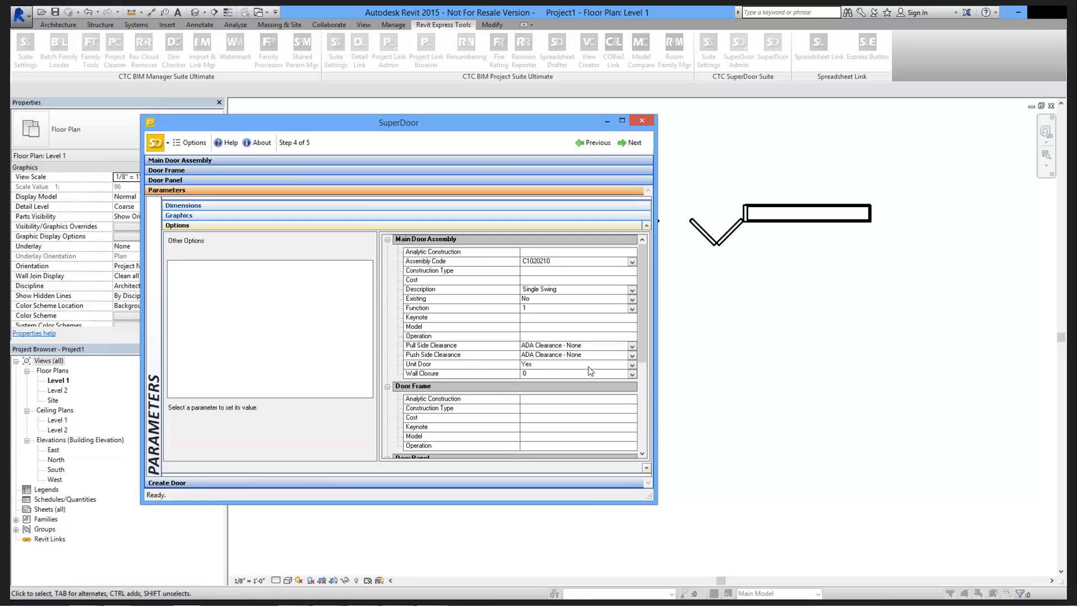
left_click(632, 373)
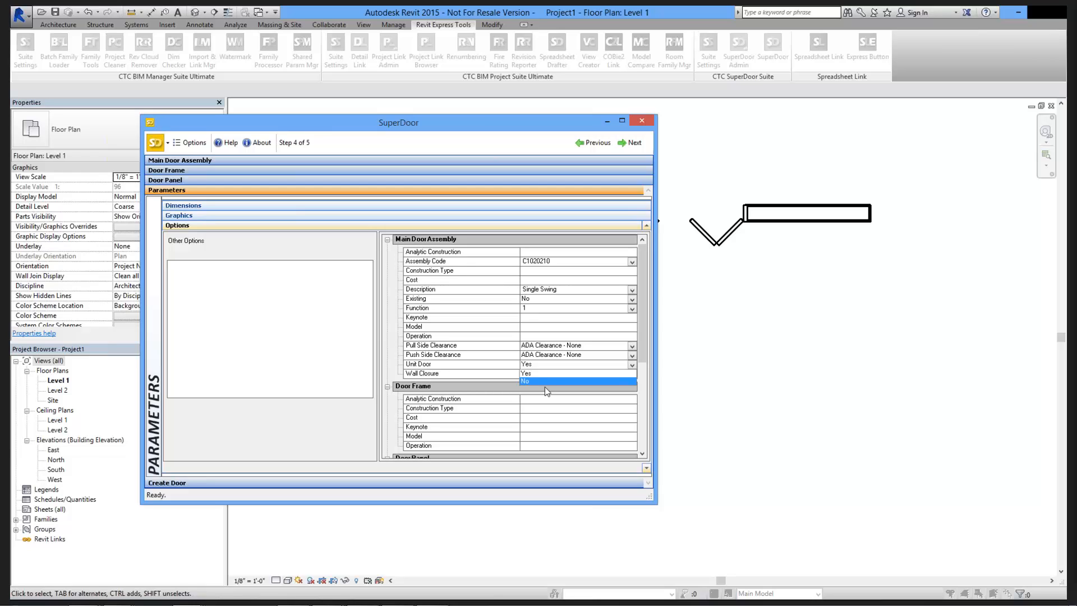
left_click(629, 138)
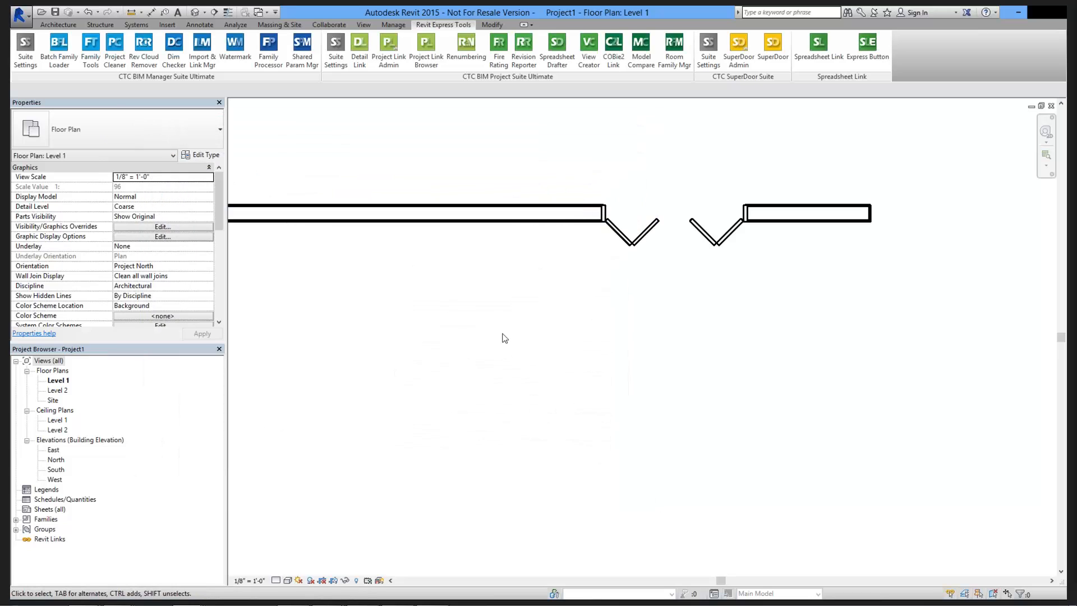
- Switch to File Explorer and open the MainDoorAssemblies folder inside SuperDoor's Content2015 folder
key("super+e")
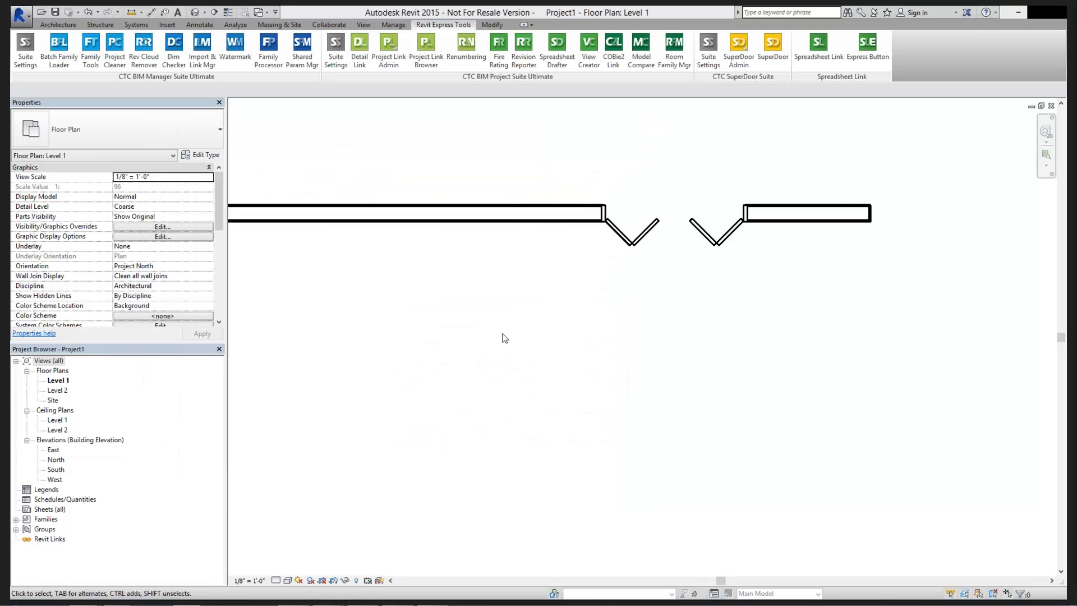
left_click(255, 201)
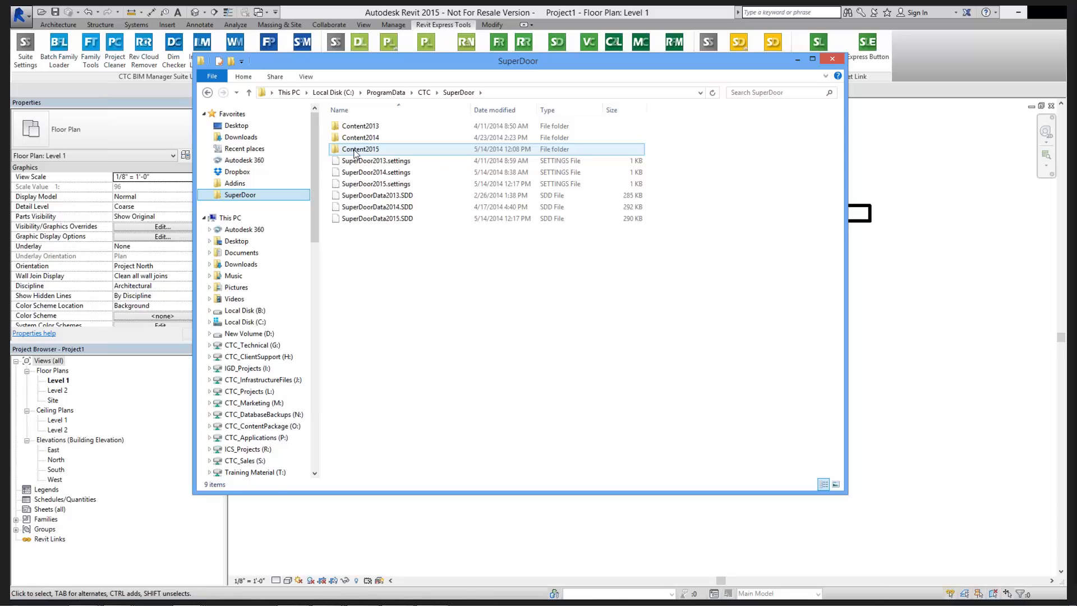
double_click(355, 151)
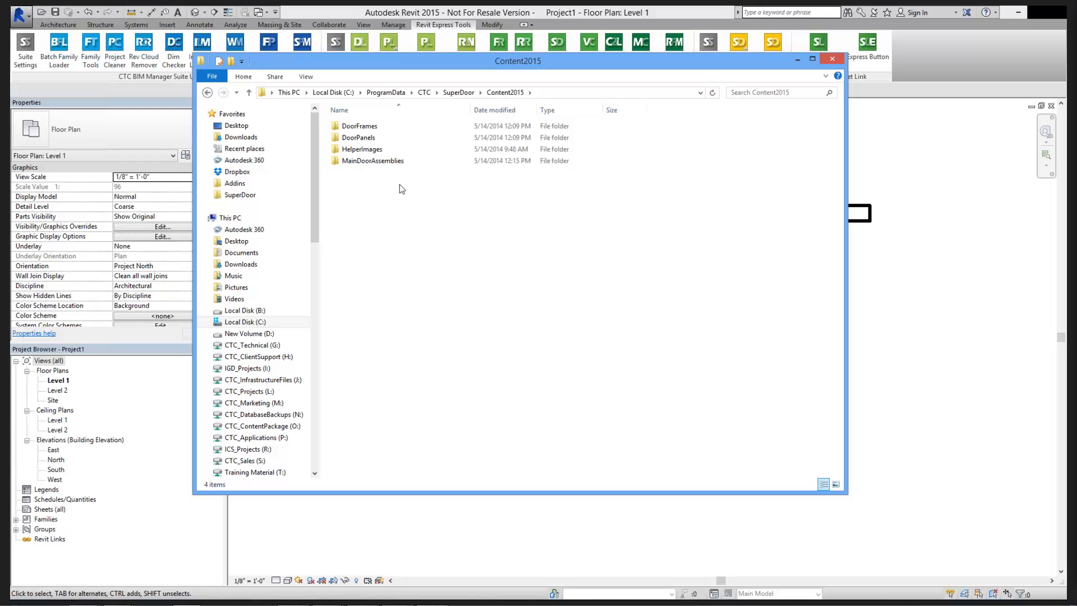
left_click(376, 162)
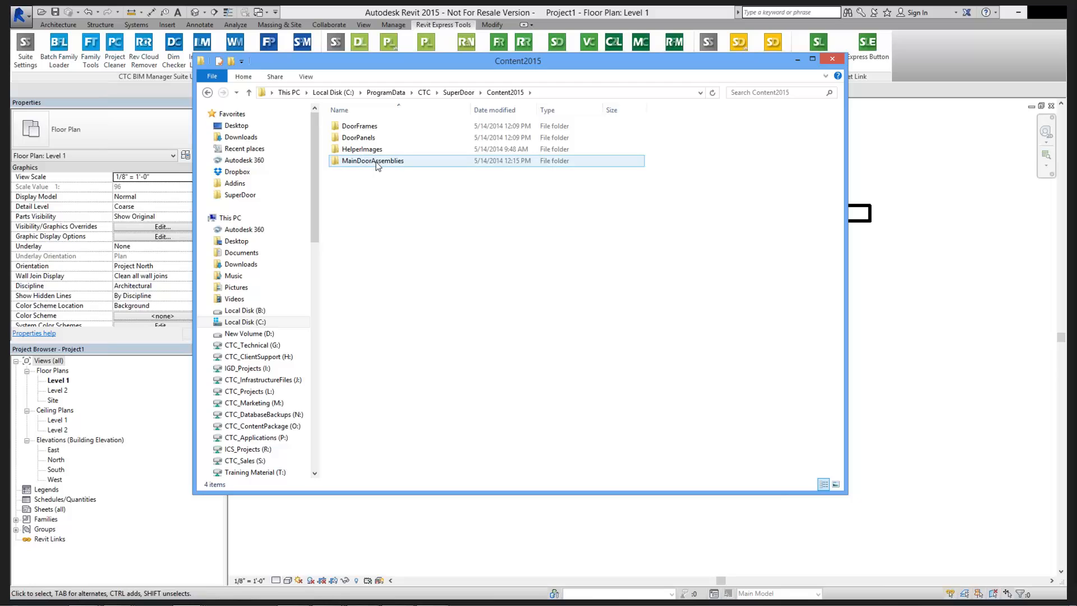
double_click(376, 162)
- Duplicate Door-Swing-ICS-Single.rfa in the same folder and delete the backup file Door-Swing-ICS-Single.0001.rfa
left_click(381, 301)
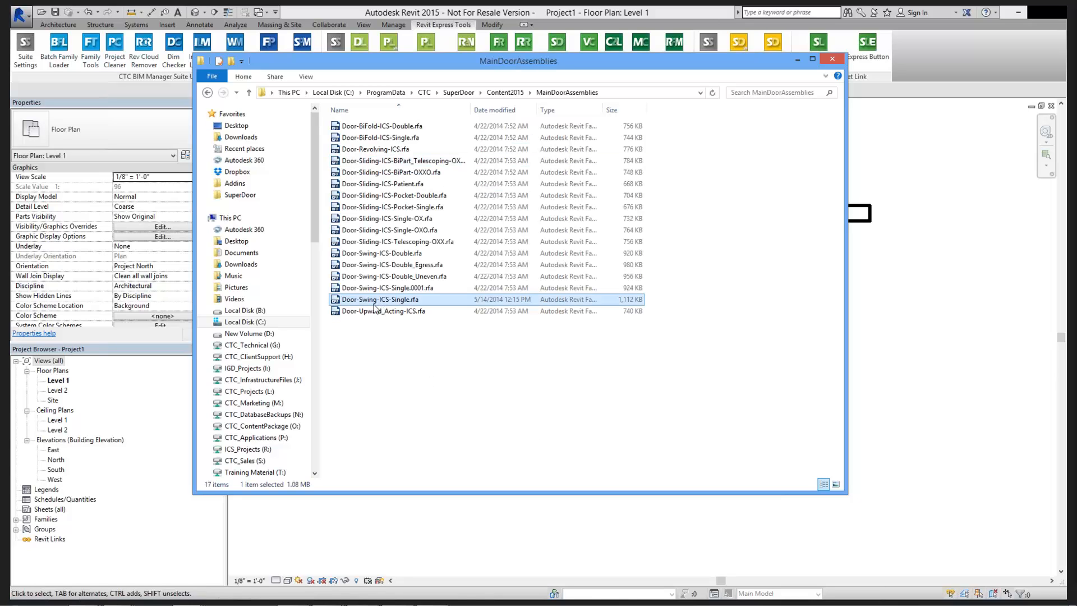
key("ctrl+v")
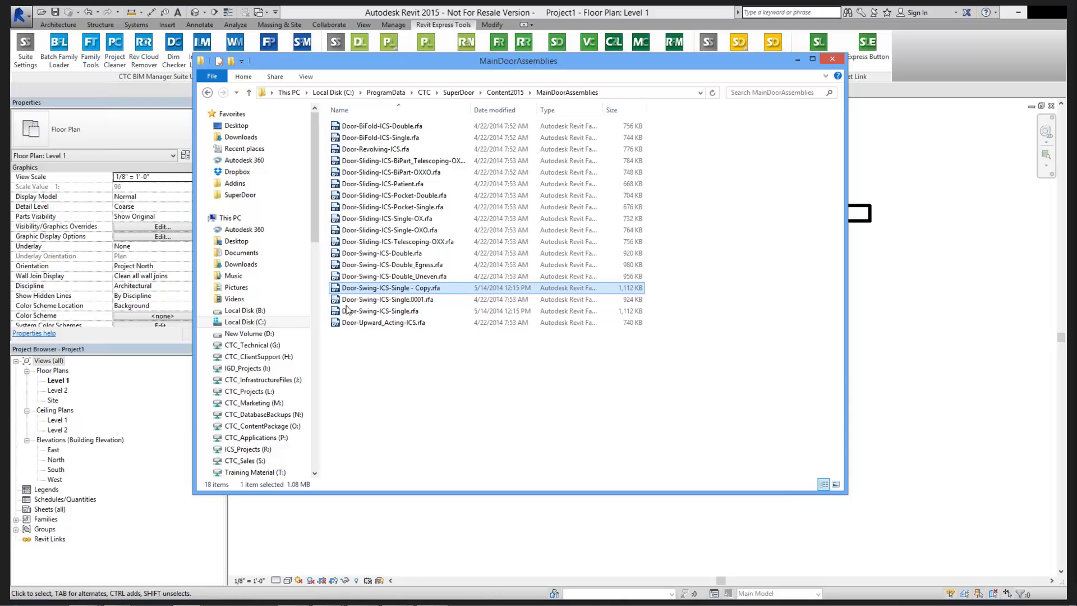
left_click(399, 302)
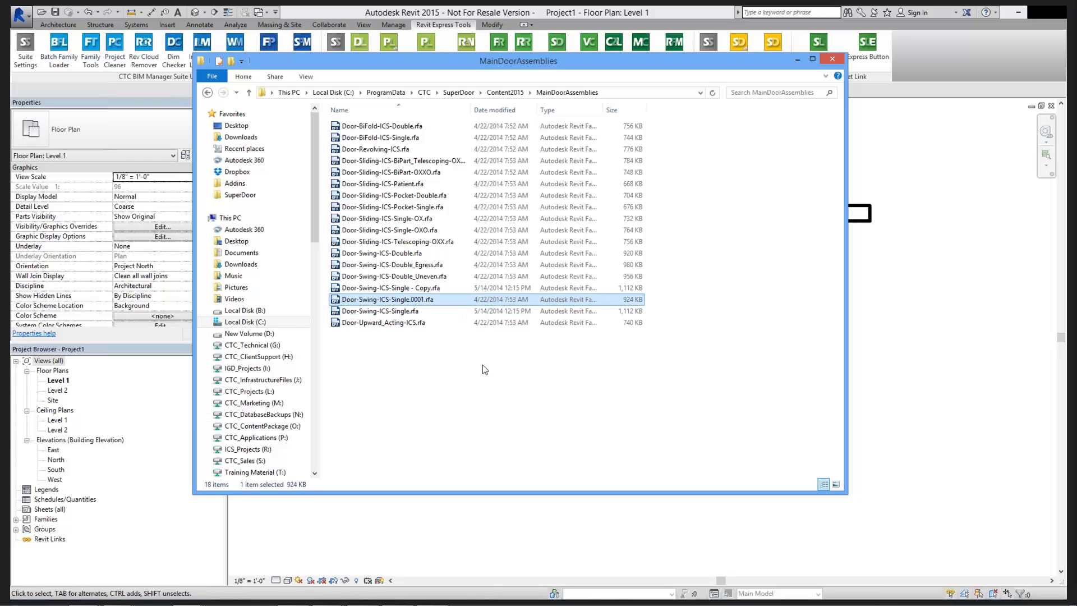
key("Delete")
- Rename the copied file Door-Swing-ICS-Single - Copy.rfa as Door-Borrowed Light.rfa
right_click(405, 287)
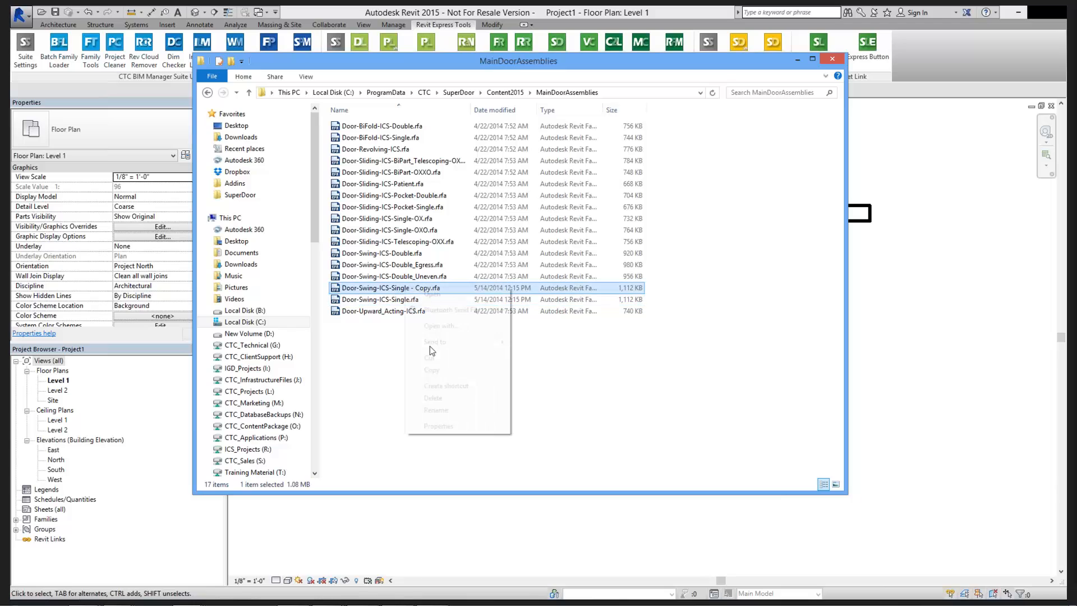
key("Return")
left_click_drag(359, 287, 433, 287)
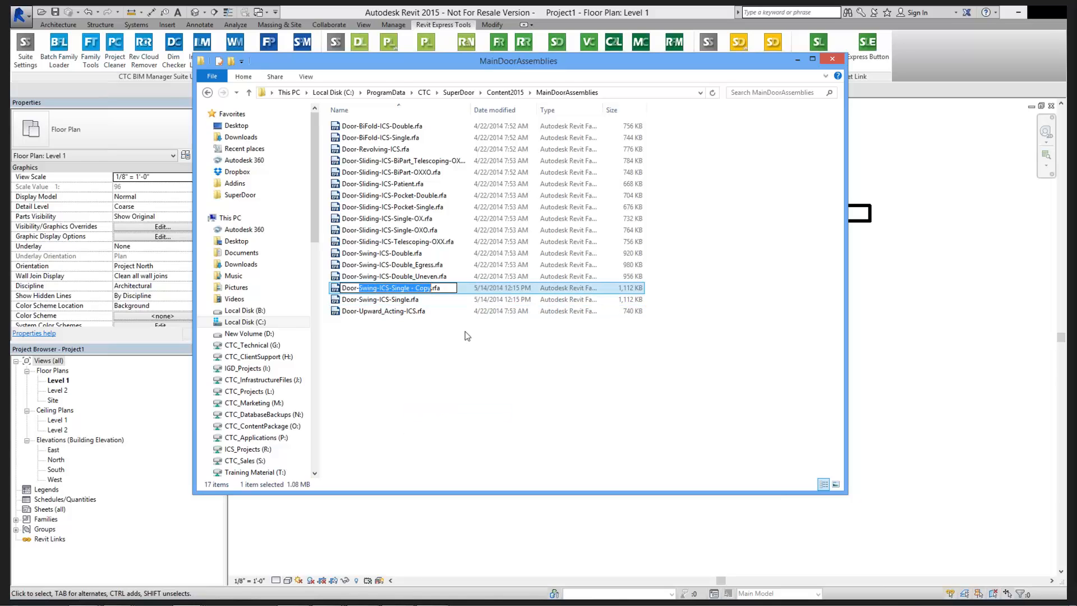
type("Borrowed ")
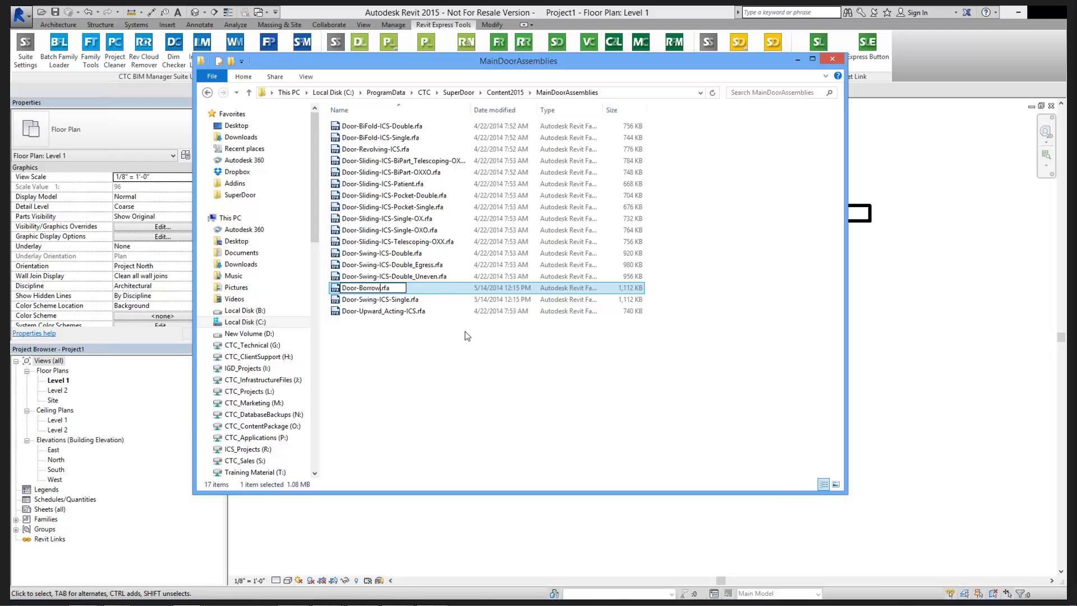
type("Light")
key("Return")
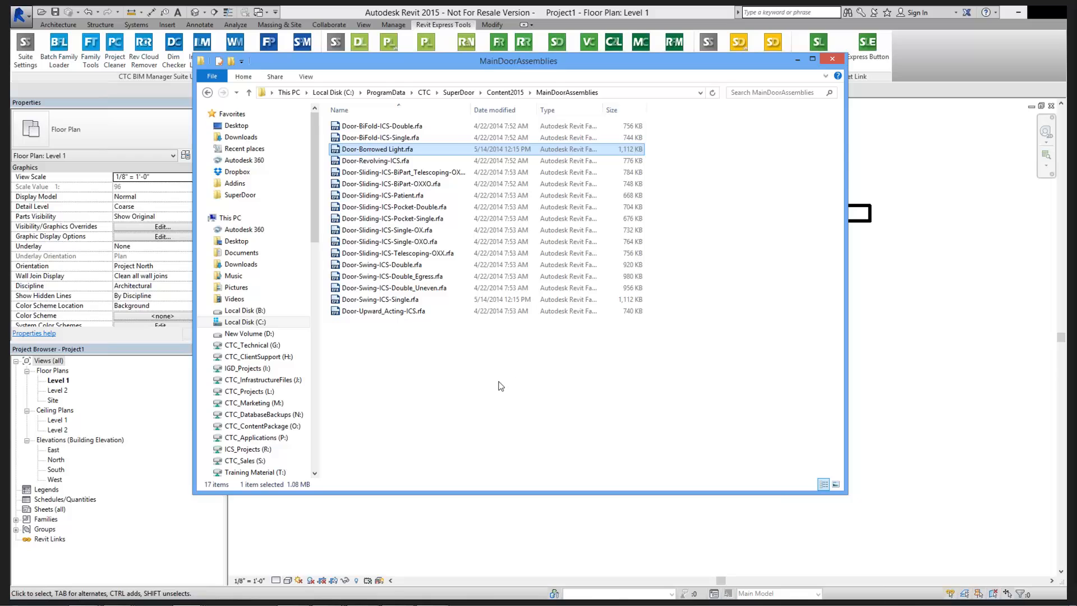
- Go to the DoorFrames folder inside Content2015 and duplicate Door-Frame-ICS-HM-00.rfa there
left_click(505, 92)
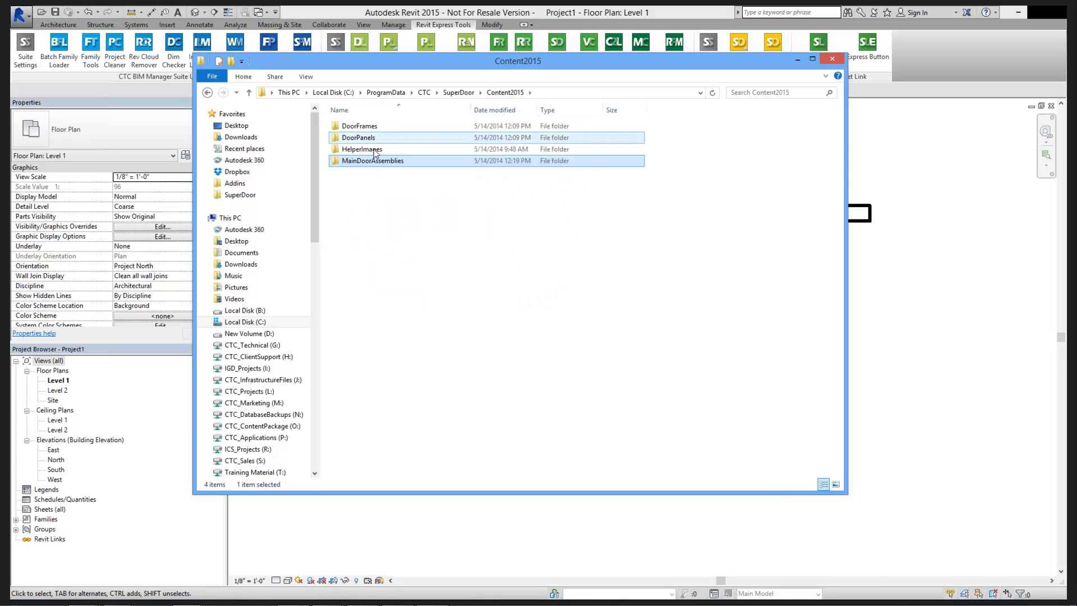
double_click(368, 126)
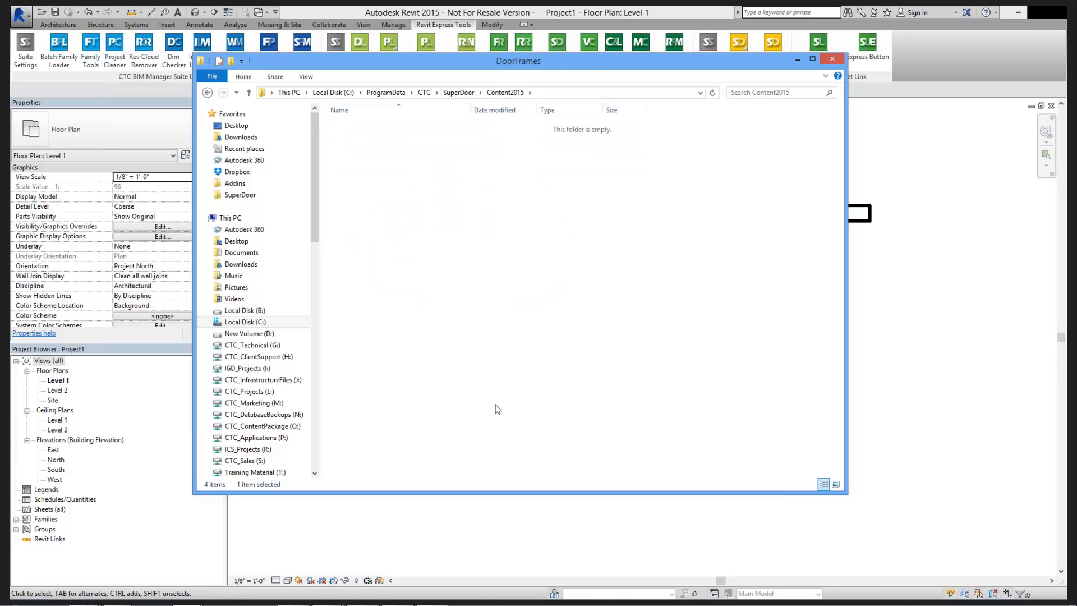
left_click(401, 289)
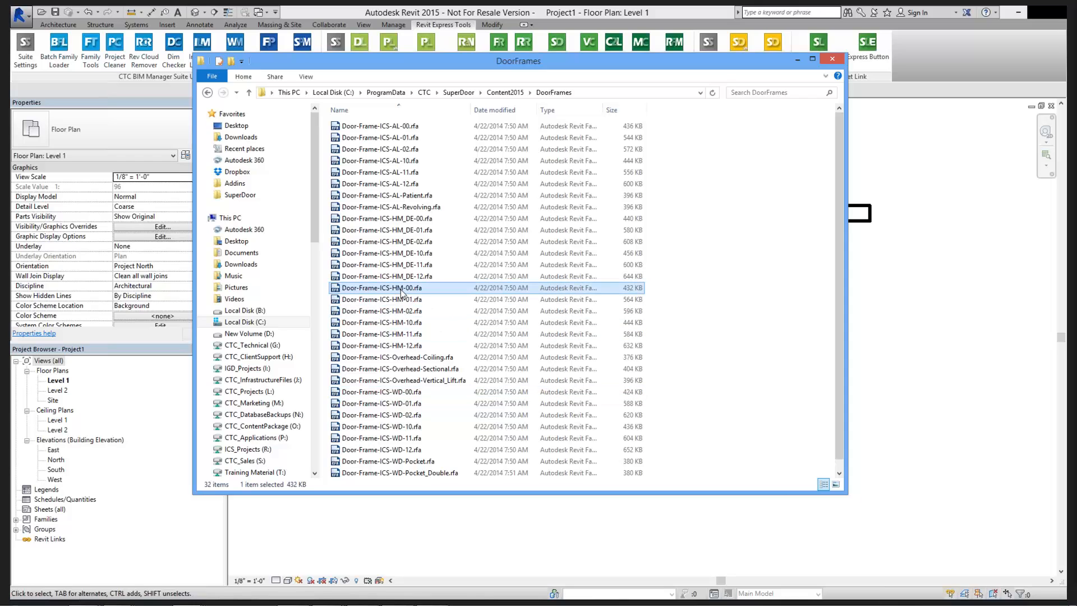
key("ctrl+c")
key("ctrl+v")
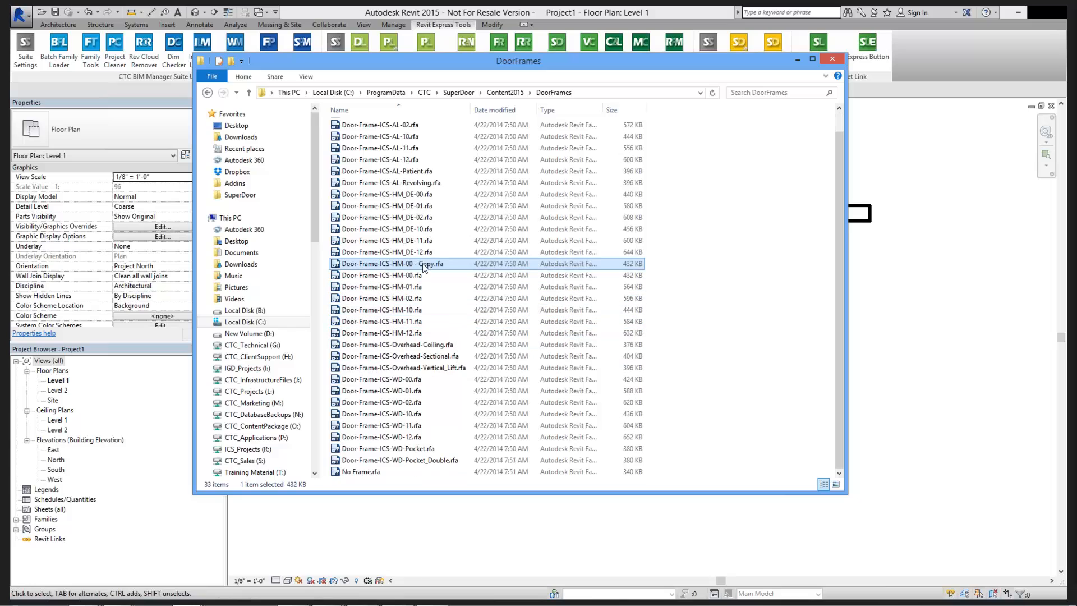
- Rename the copied HM-00 frame file as Door-Frame-ICS-BL.rfa and leave the file window to return to Revit
right_click(427, 263)
left_click(459, 388)
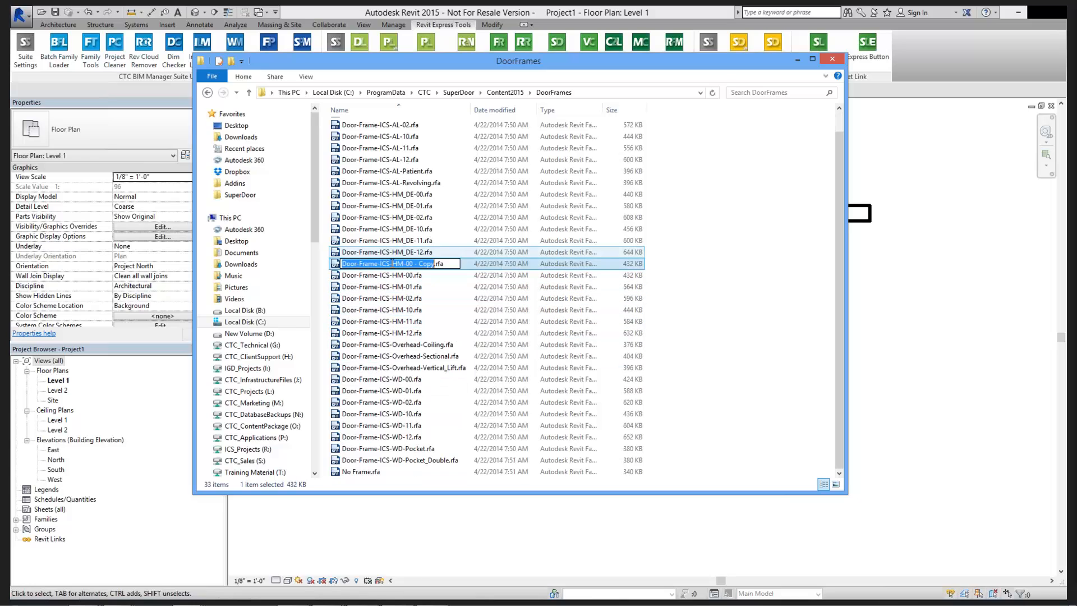
left_click_drag(393, 264, 434, 265)
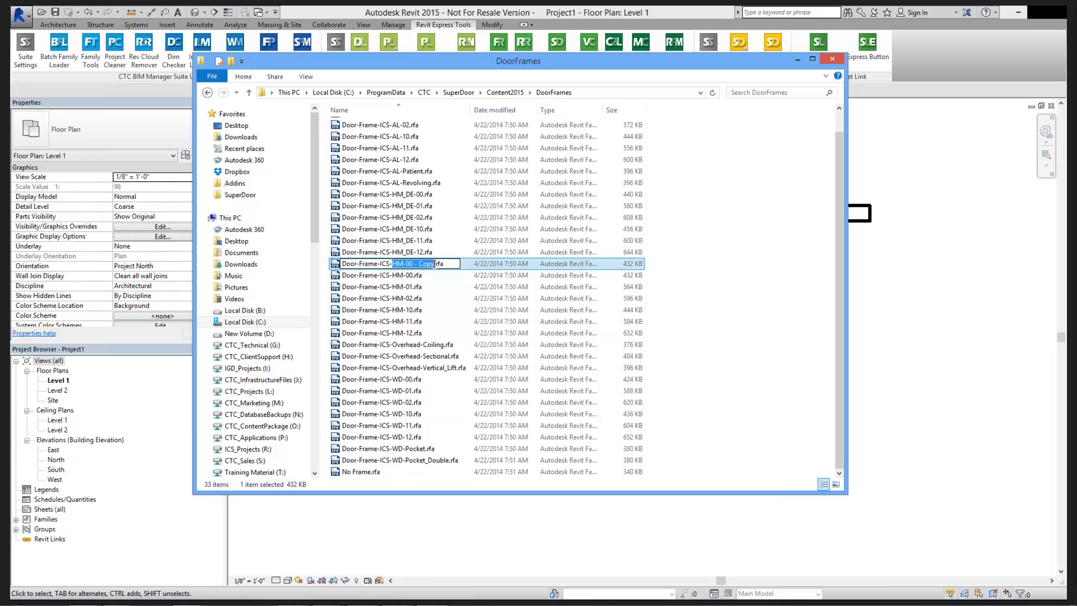
type("BL")
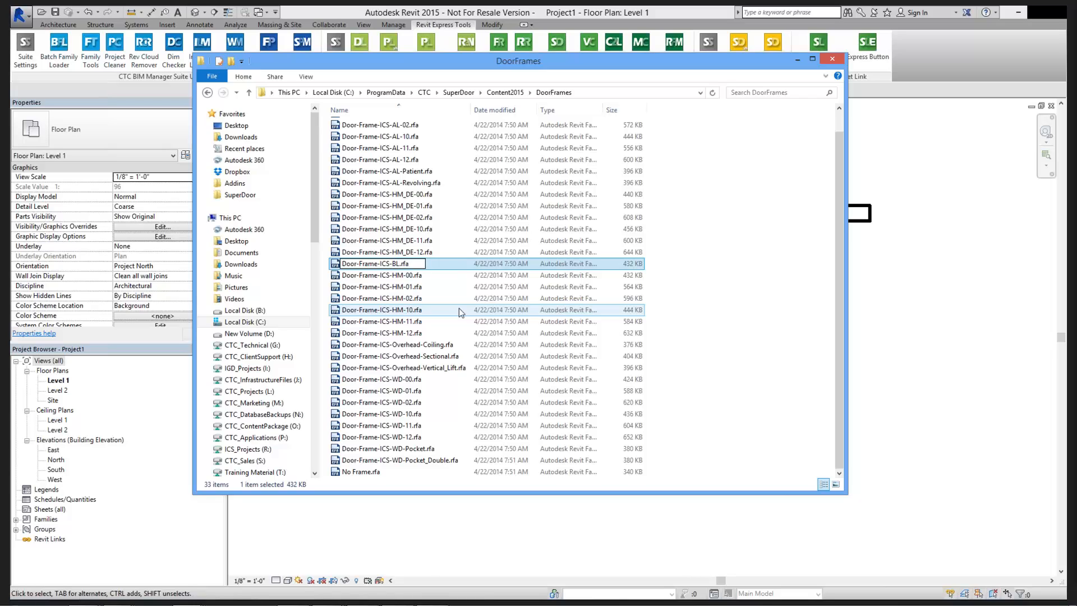
key("Return")
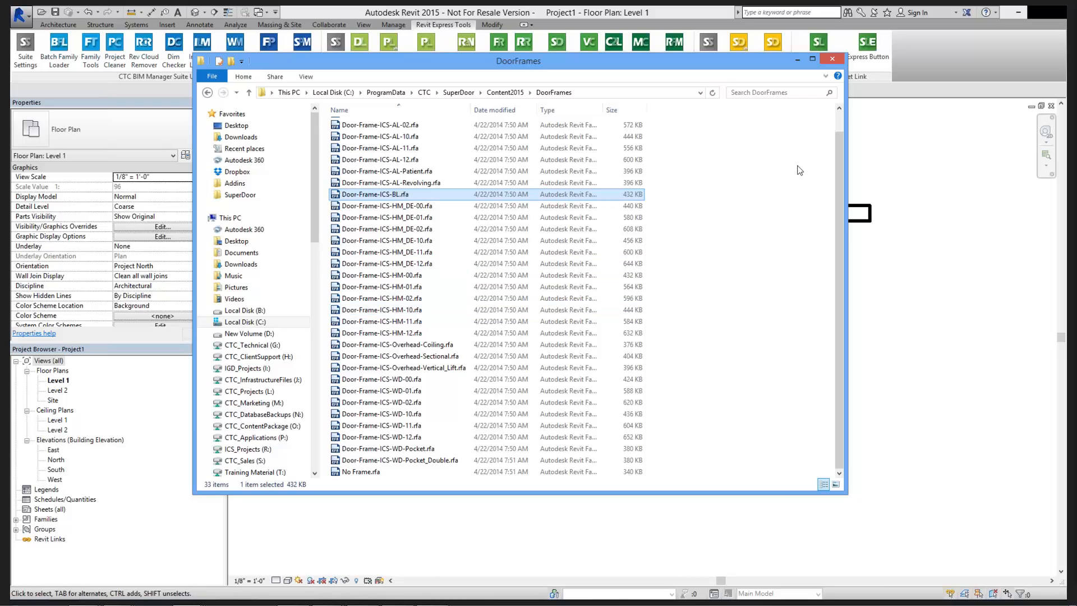
left_click(840, 61)
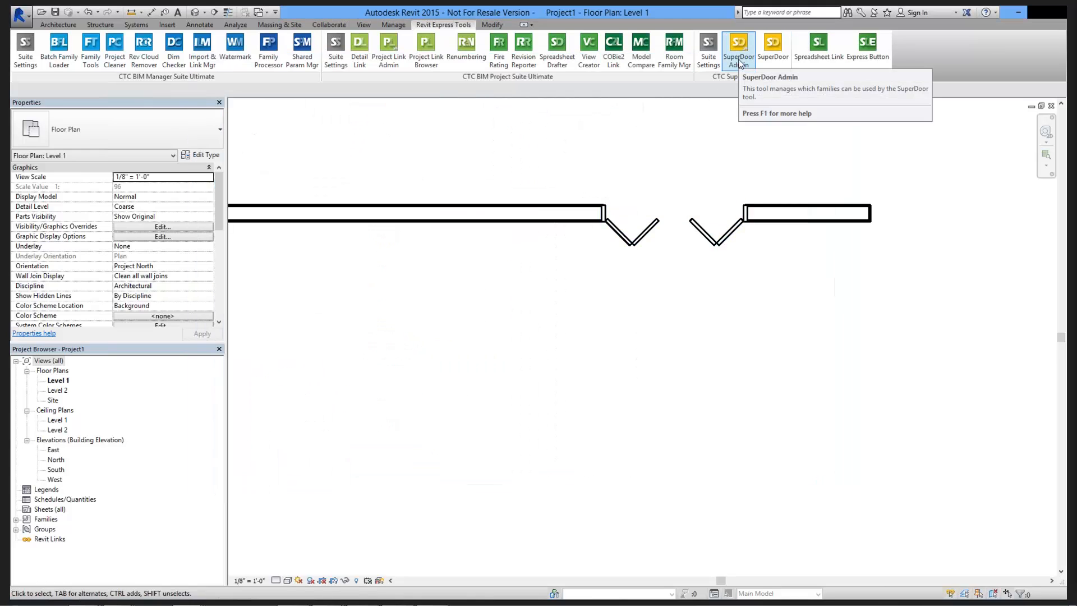
- Run SuperDoor Admin, check the Door-Borrowed Light assembly and Door-Frame-ICS-BL frame entries for their configured state, and close it
left_click(740, 60)
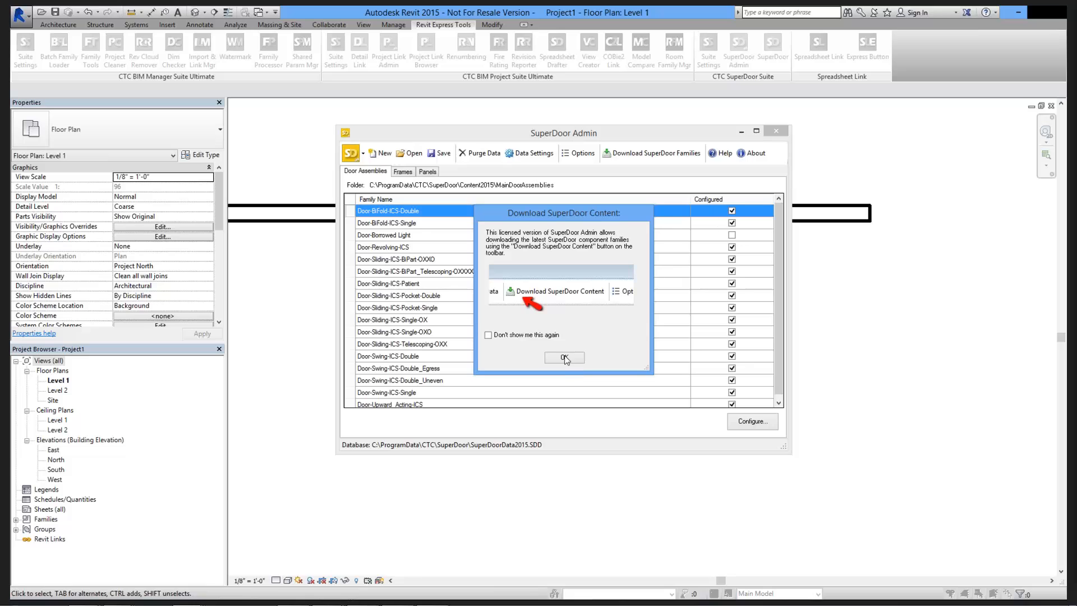
key("Return")
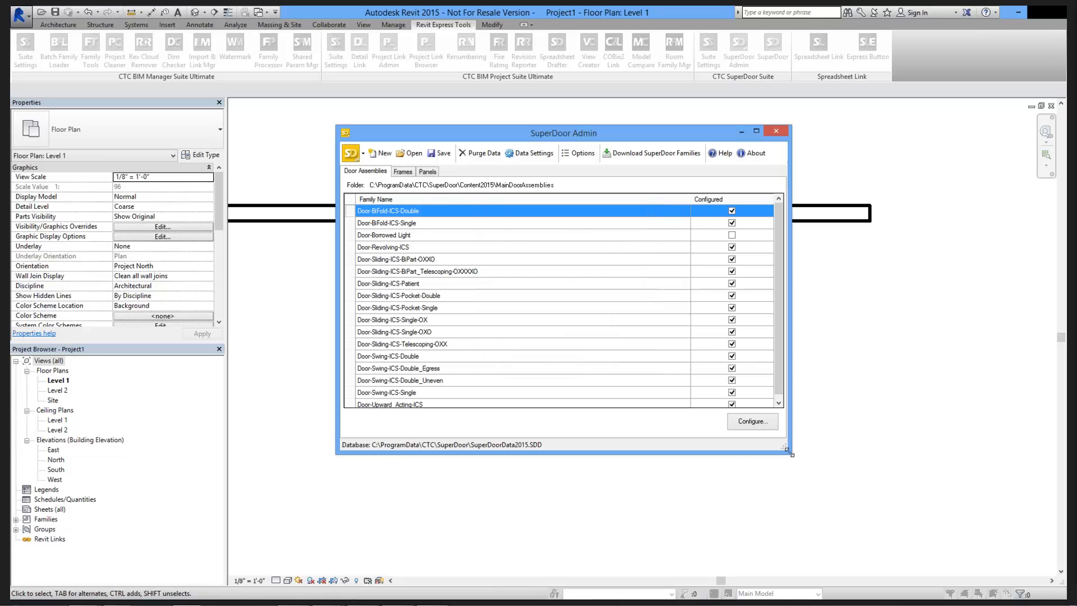
left_click_drag(790, 452, 854, 515)
left_click(380, 238)
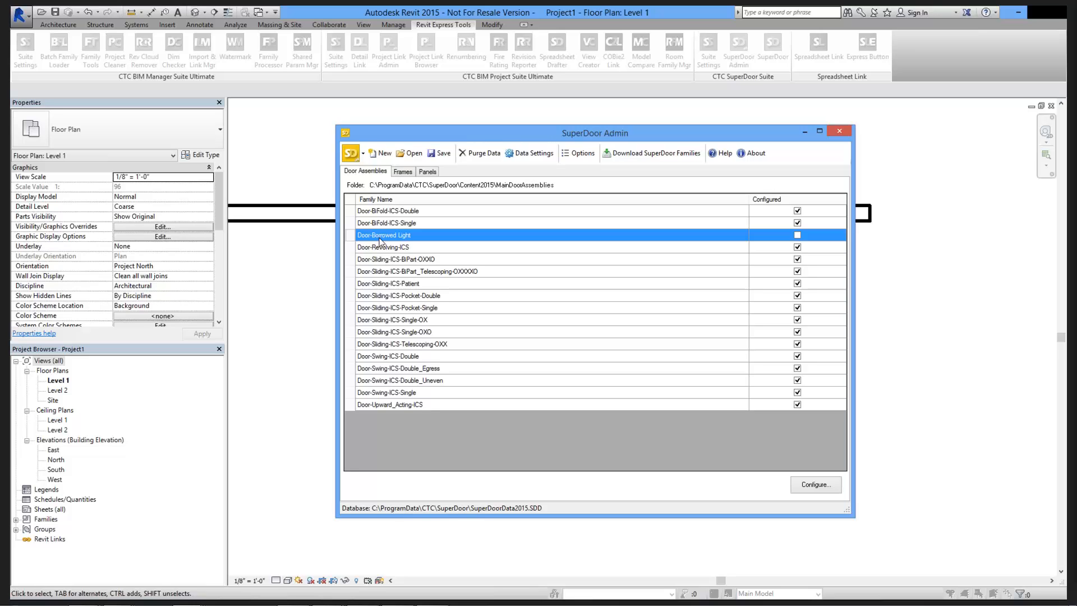
left_click(402, 172)
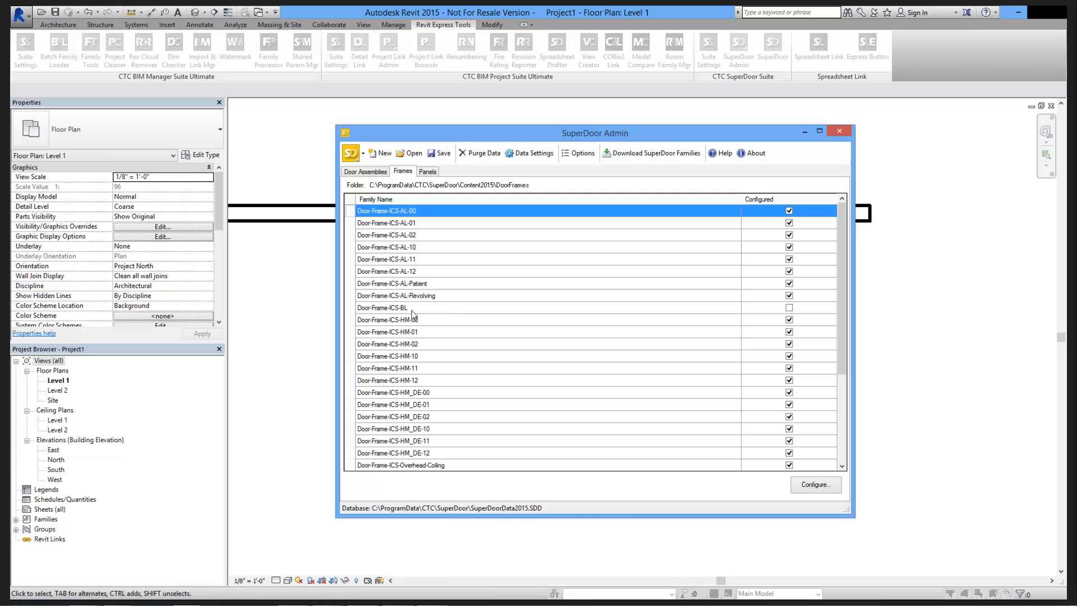
left_click(385, 310)
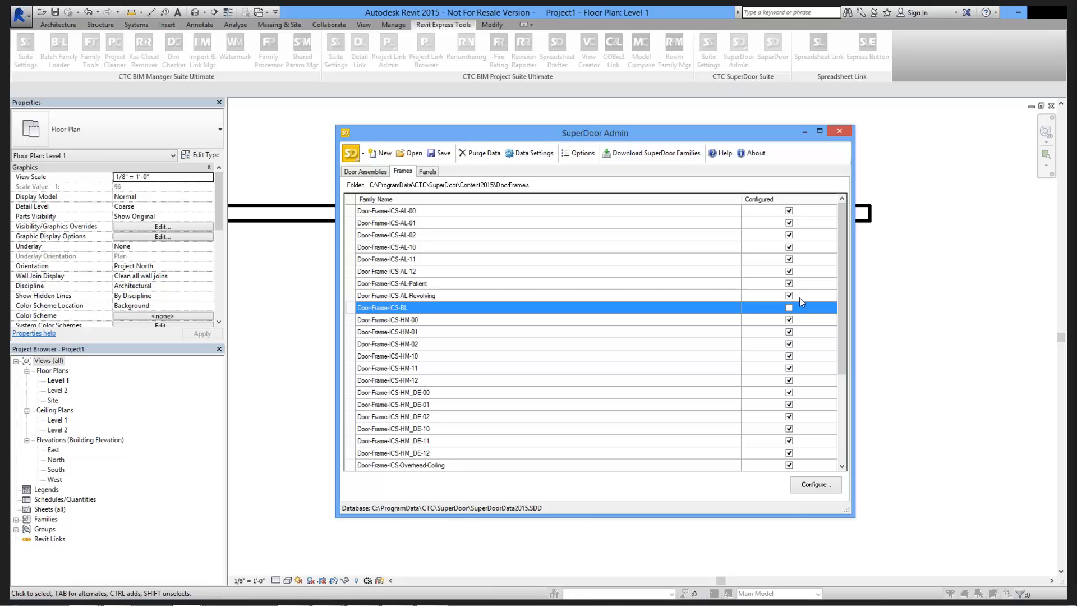
left_click(987, 251)
left_click(837, 130)
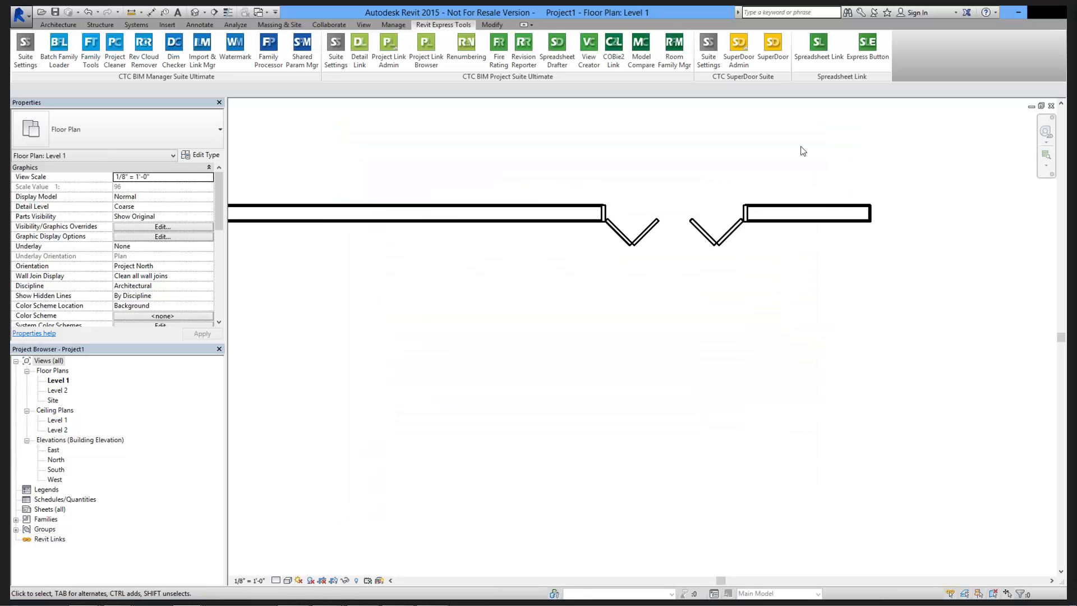
- Open the family Door-Frame-ICS-BL.rfa from C:\ProgramData\CTC\SuperDoor\Content2015\DoorFrames
left_click(13, 12)
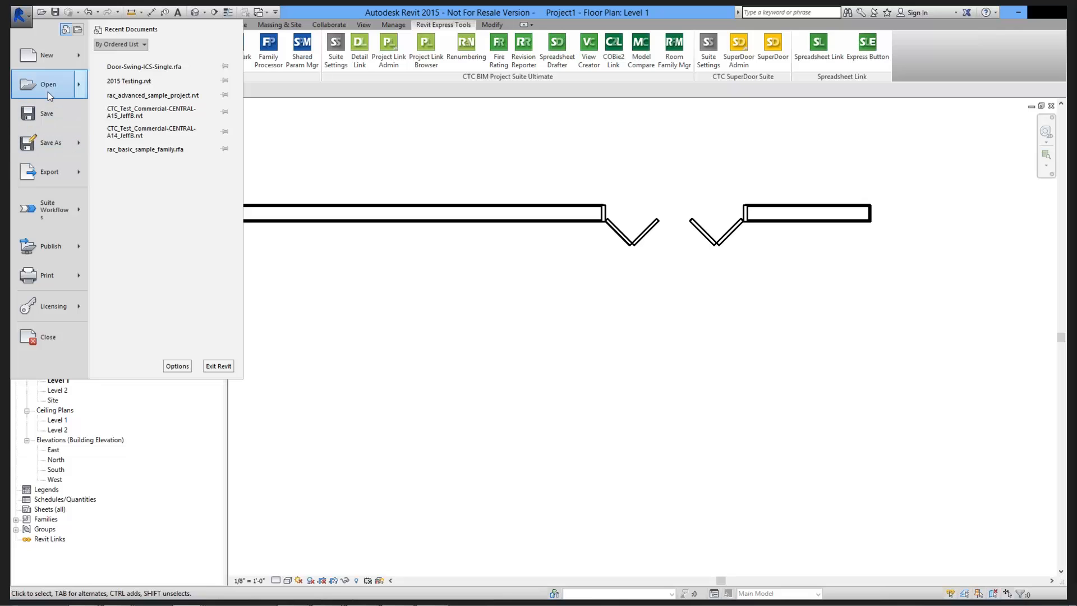
mouse_move(48, 92)
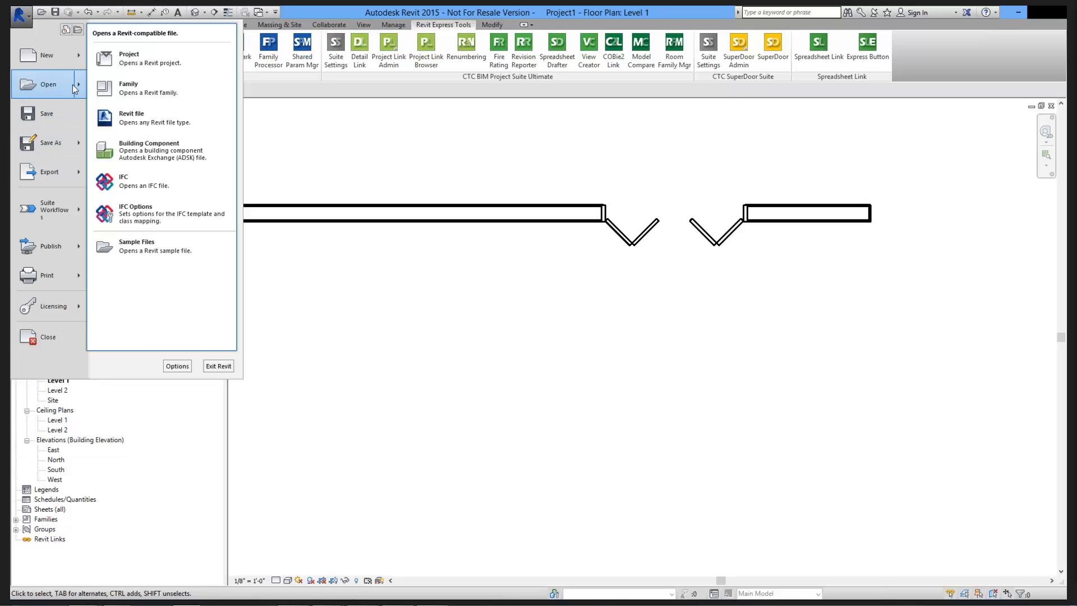
left_click(128, 88)
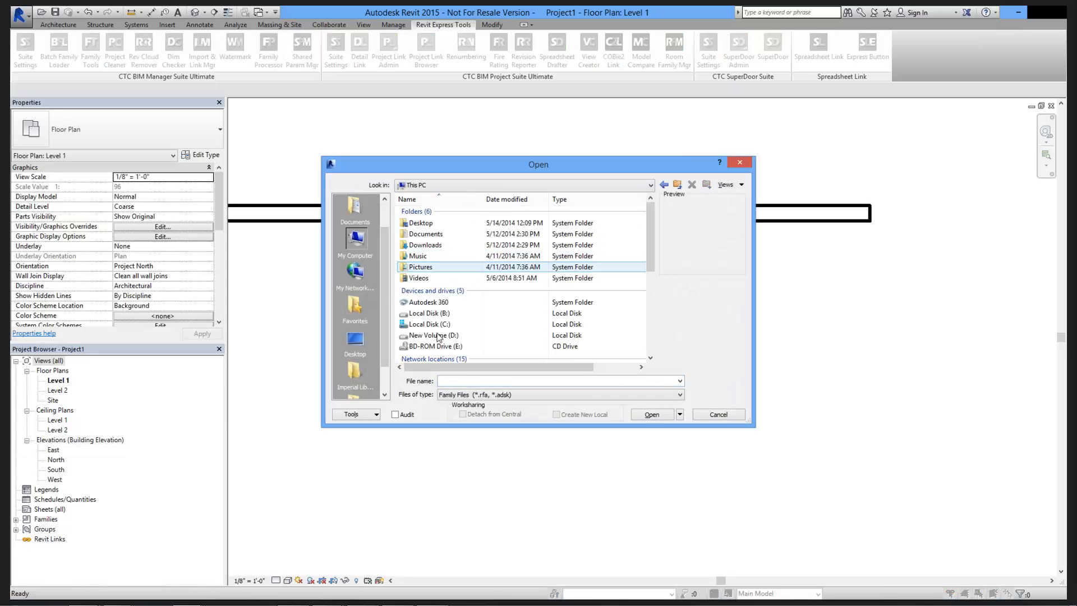
double_click(426, 309)
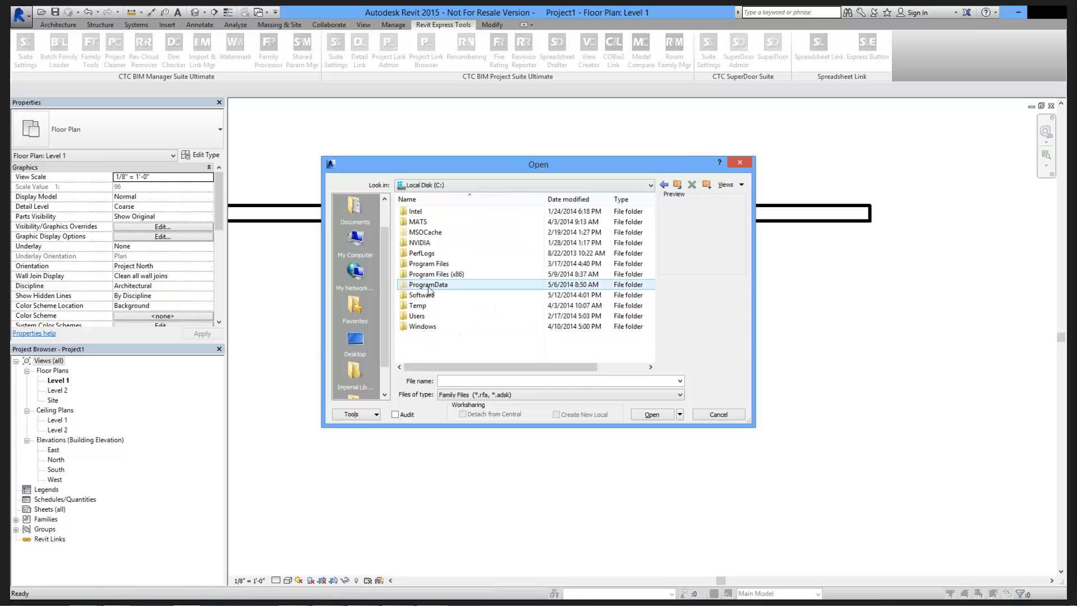
double_click(429, 289)
double_click(430, 274)
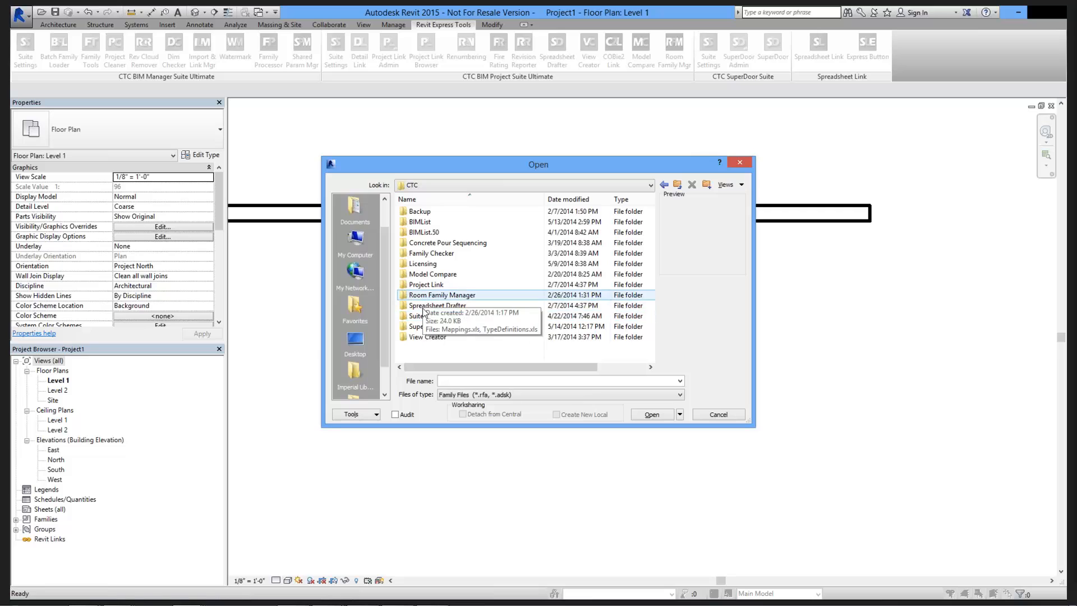
double_click(422, 326)
double_click(428, 232)
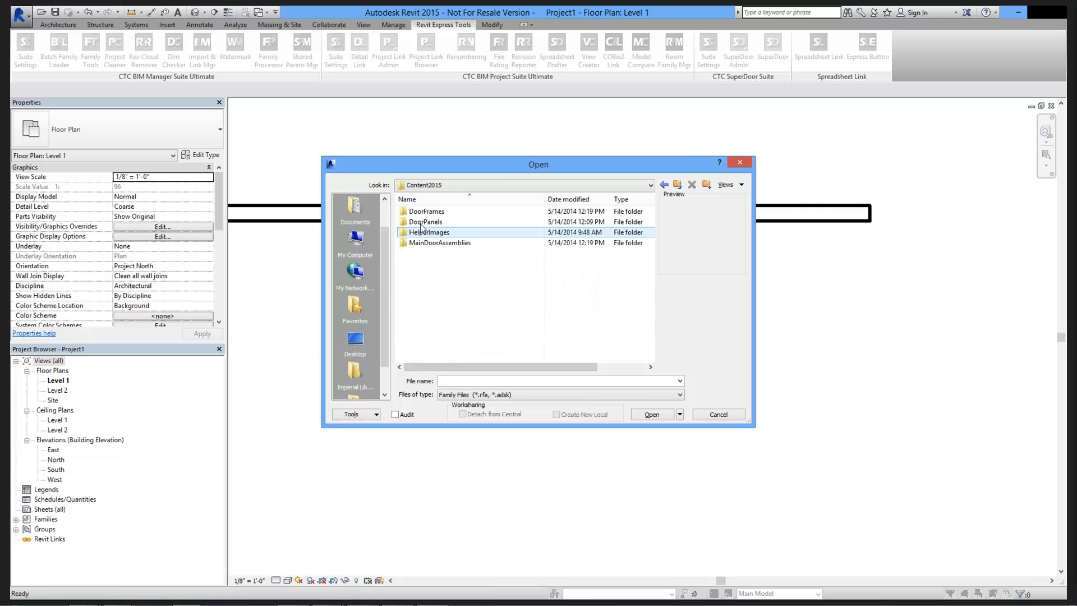
double_click(433, 211)
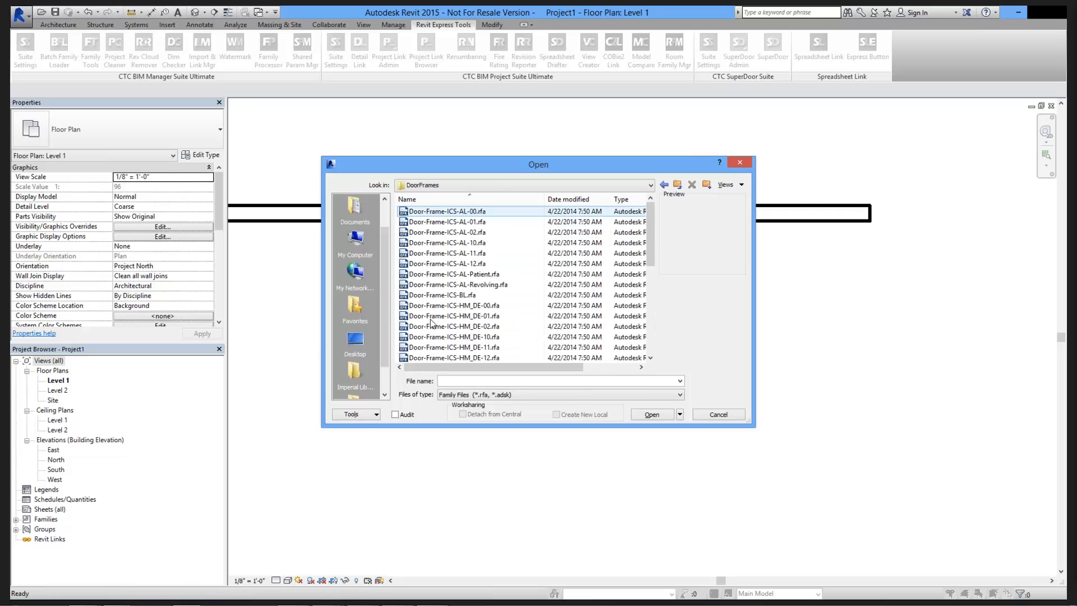
left_click(443, 295)
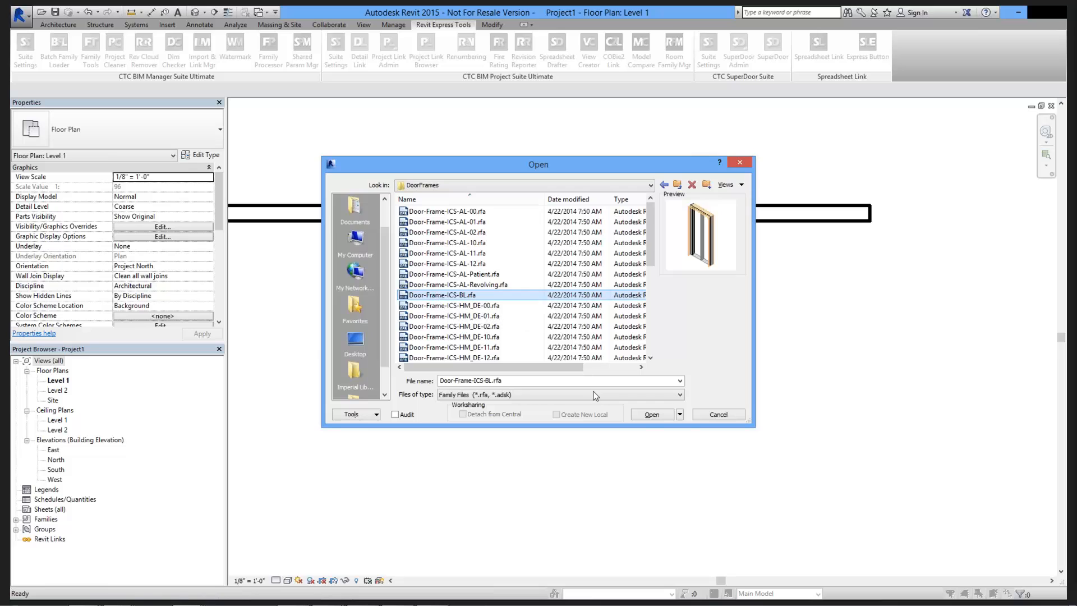
left_click(651, 416)
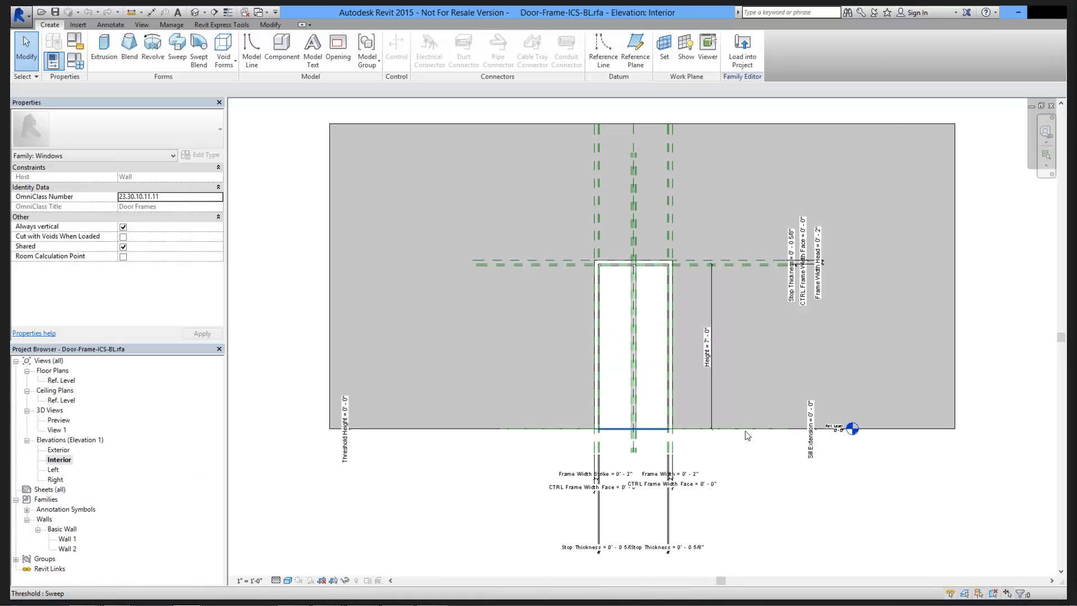
- Edit the Frame/Mullion extrusion sketch, deleting one jamb's short bottom line and stretching the other's across to span both jambs
scroll(745, 424, "up", 4)
left_click(746, 432)
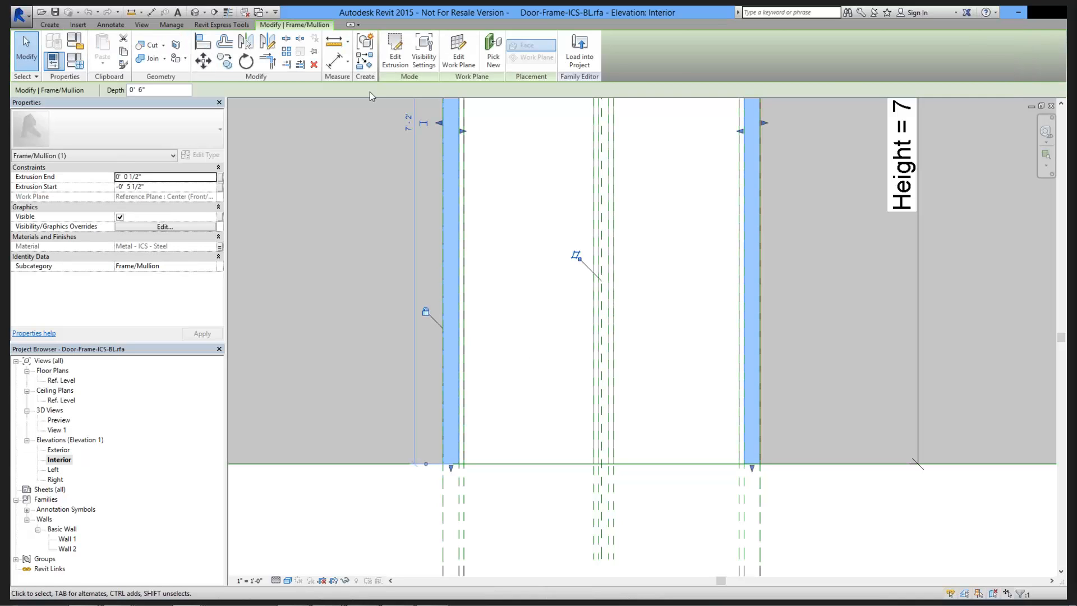
double_click(459, 446)
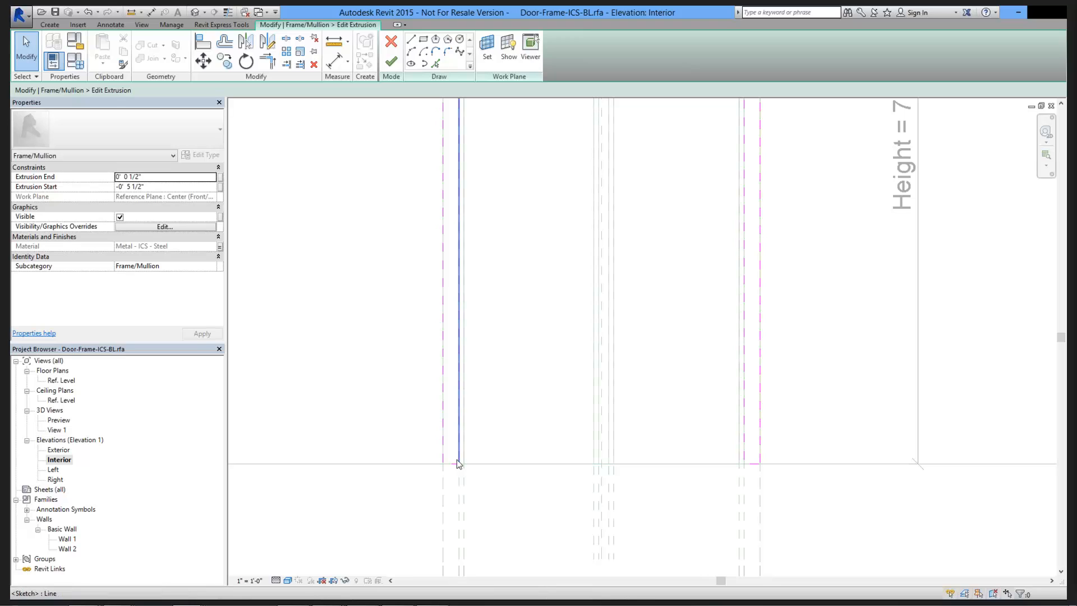
left_click(454, 463)
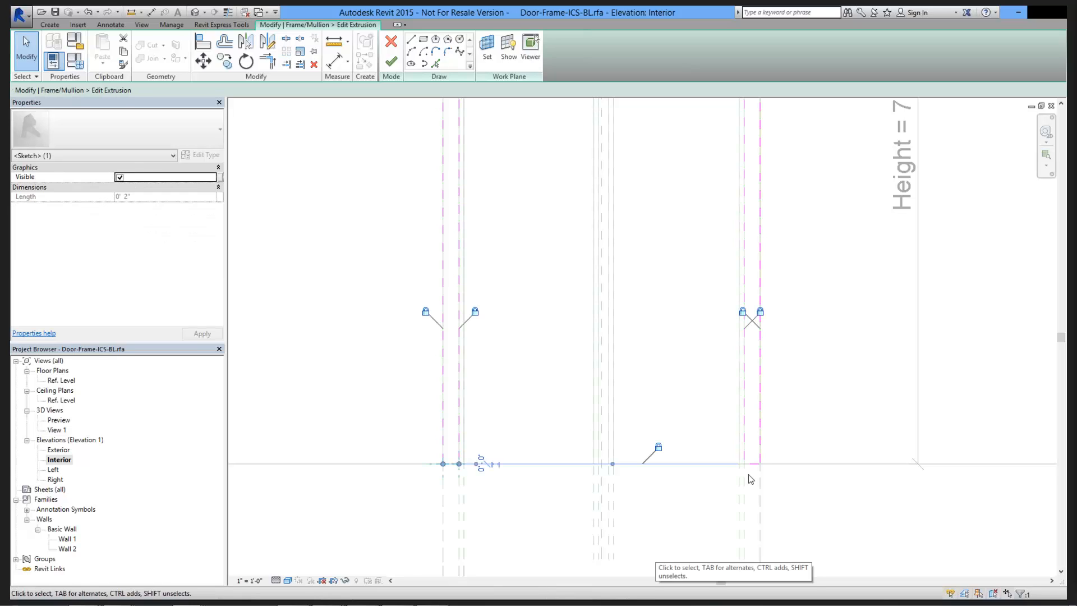
key("Delete")
mouse_move(744, 465)
left_mouse_down()
mouse_move(436, 466)
mouse_move(499, 466)
left_mouse_up()
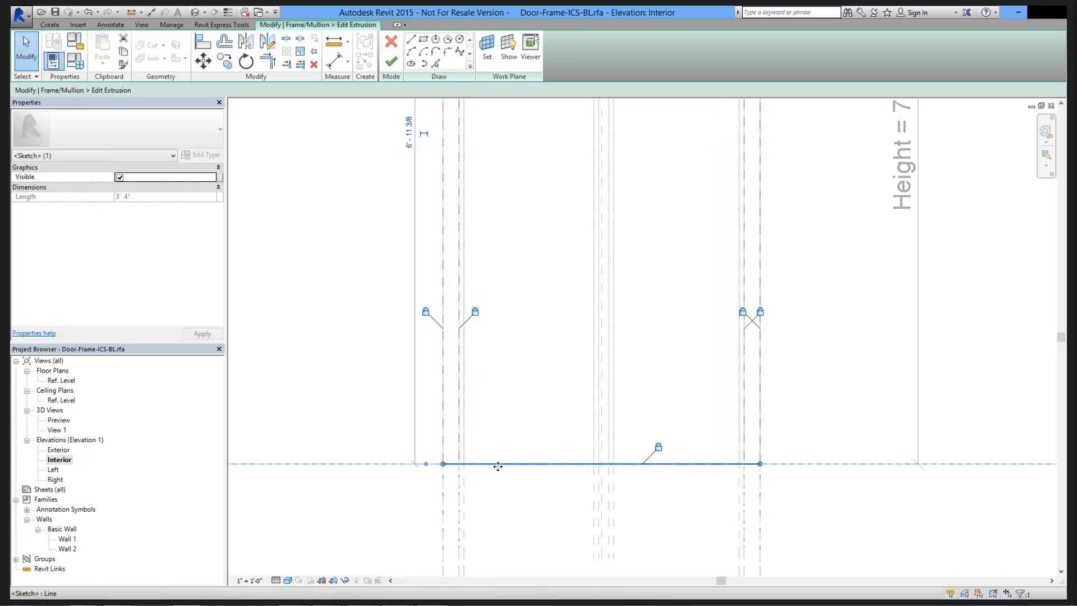
- Copy the full-width bottom sketch line a short distance upward to form the upper edge of the sill
key("c")
key("c")
left_click(500, 464)
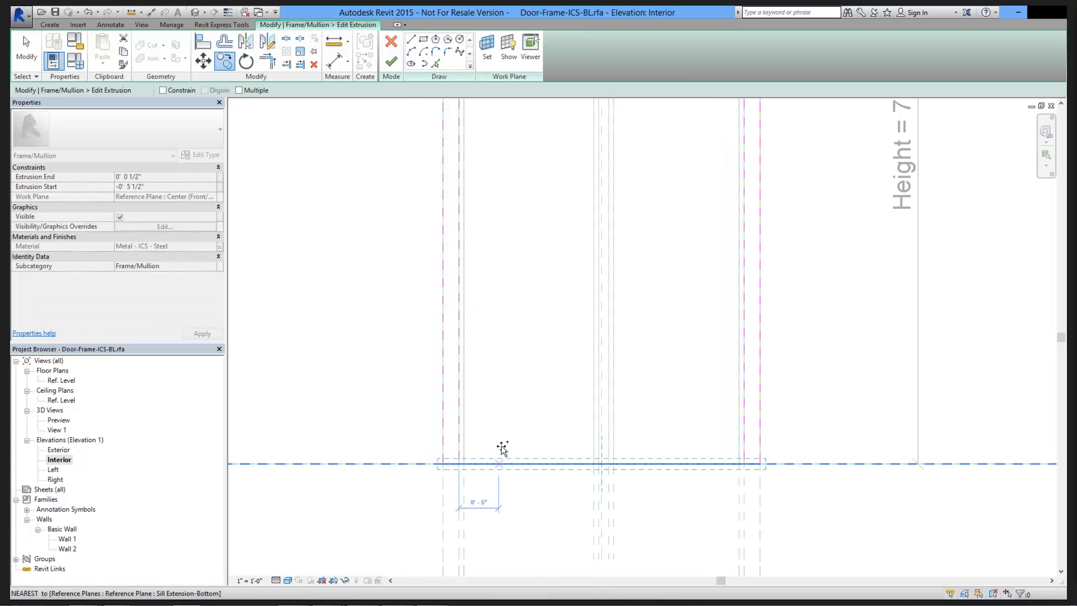
left_click(500, 448)
key("Escape")
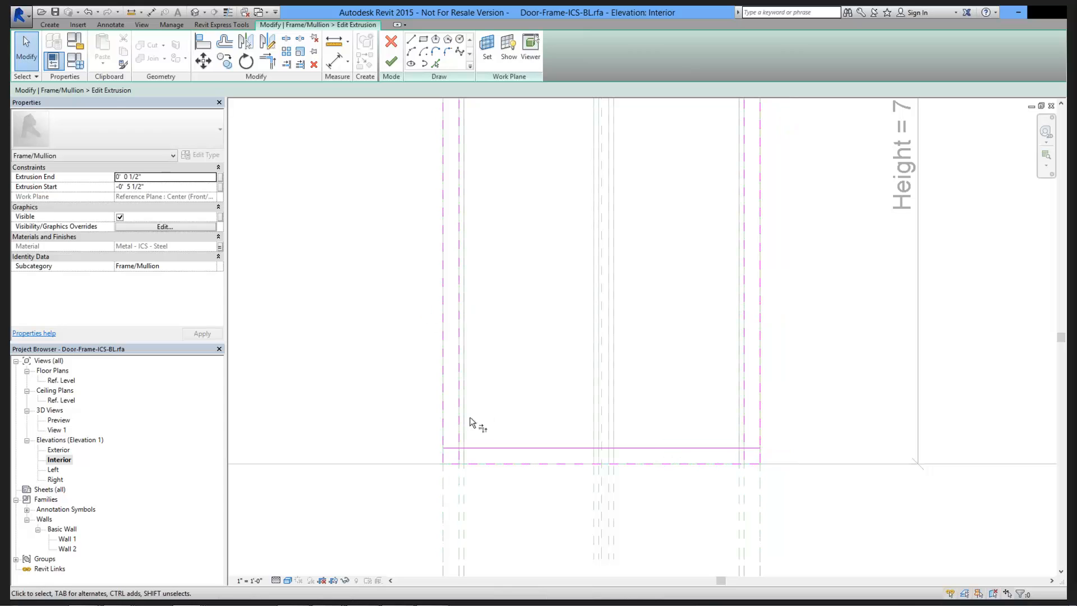
- Trim the sill's upper sketch line to the inner edges of both jambs and finish the extrusion sketch
key("t")
key("r")
left_click(689, 448)
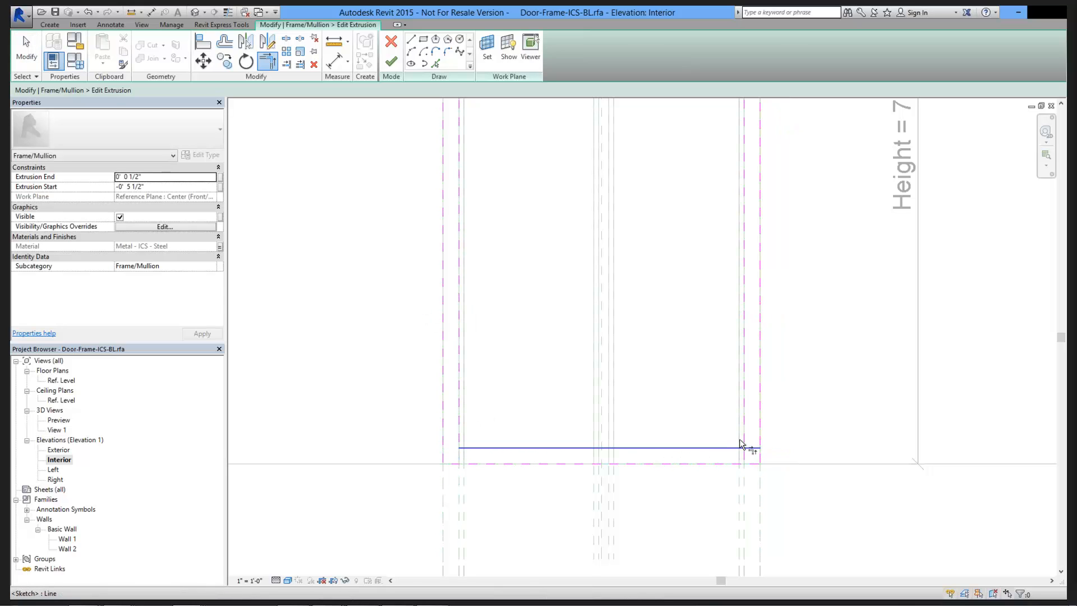
left_click(744, 435)
key("Escape")
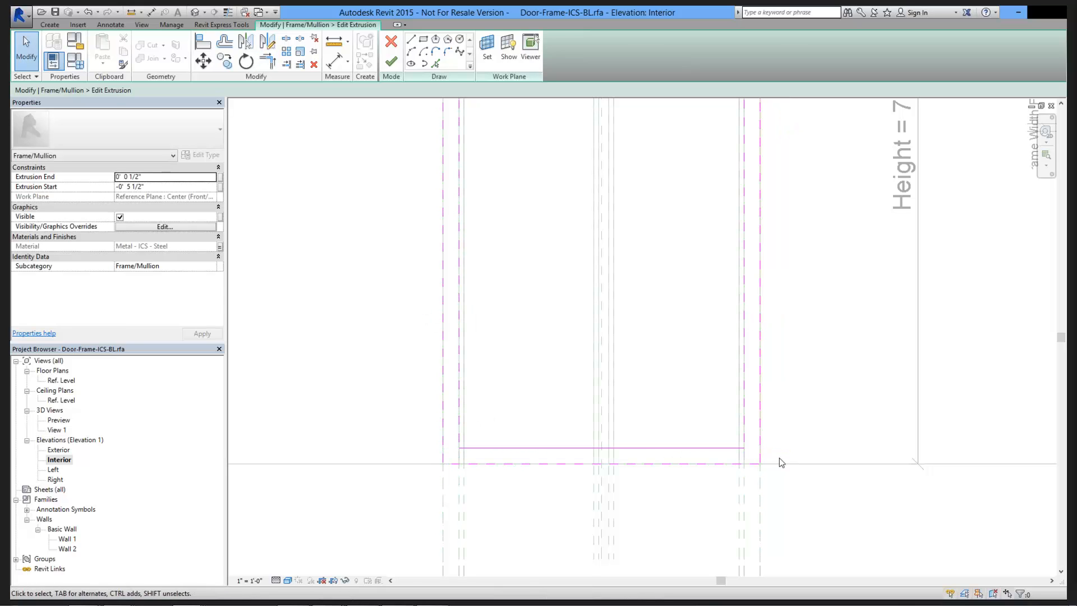
scroll(780, 457, "down", 4)
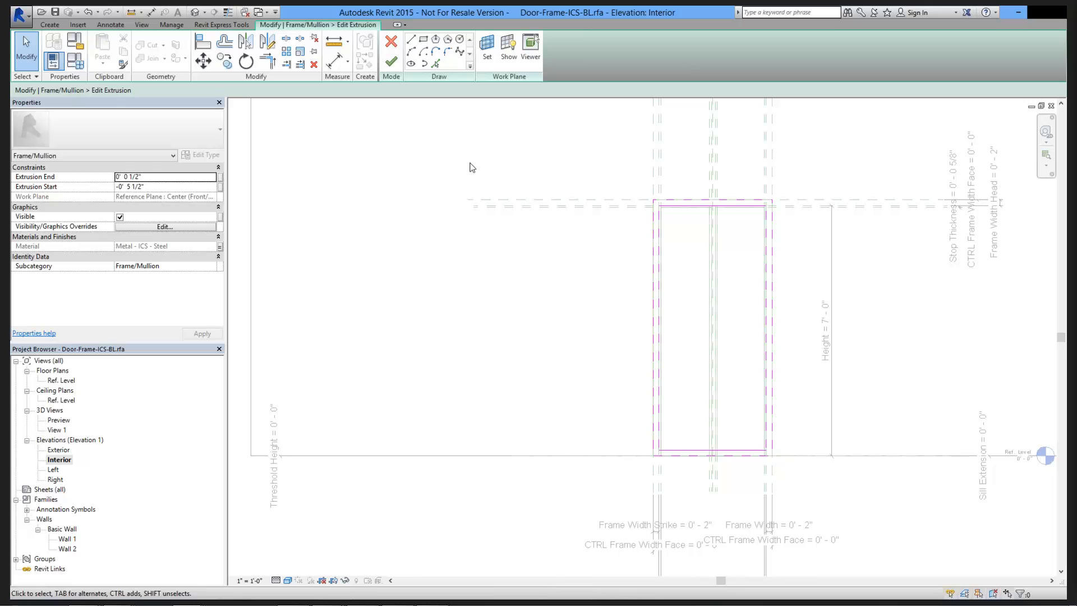
left_click(392, 63)
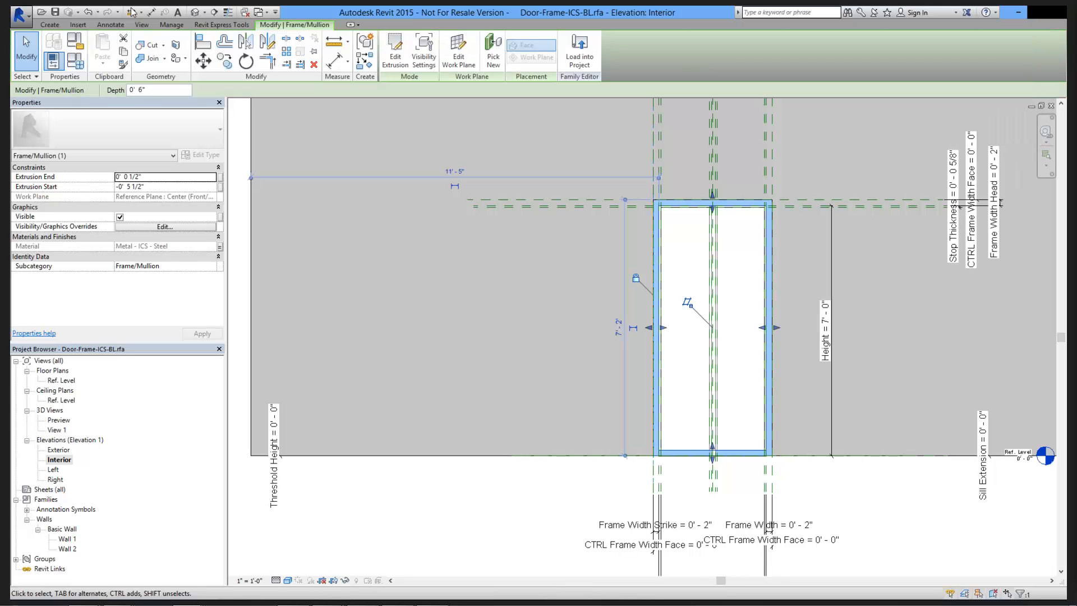
- Save the Door-Frame-ICS-BL family and close its open views to return to the project
left_click(56, 13)
left_click(1050, 107)
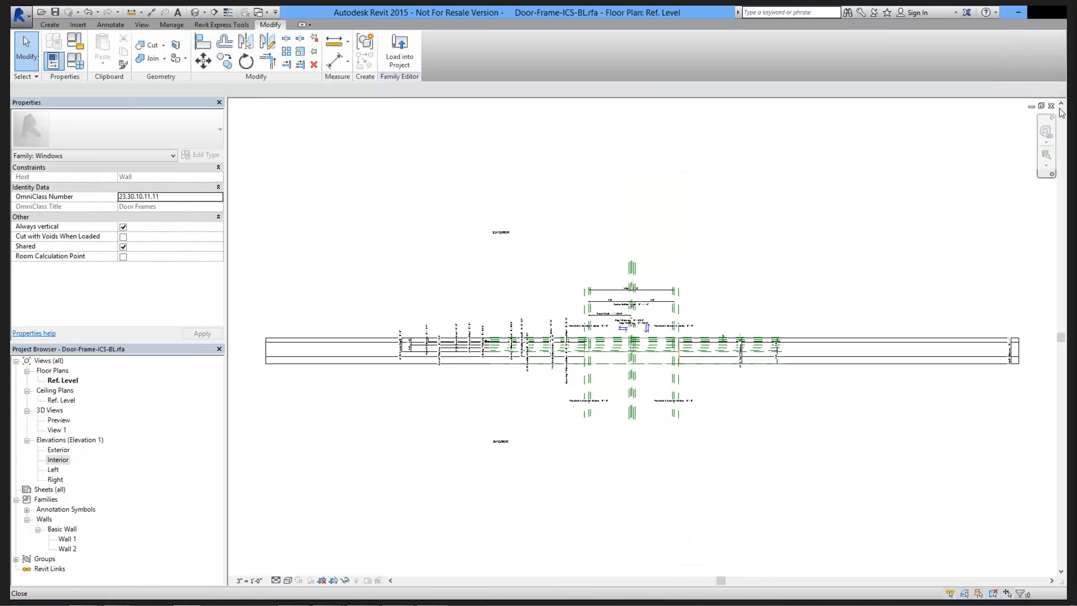
left_click(1051, 107)
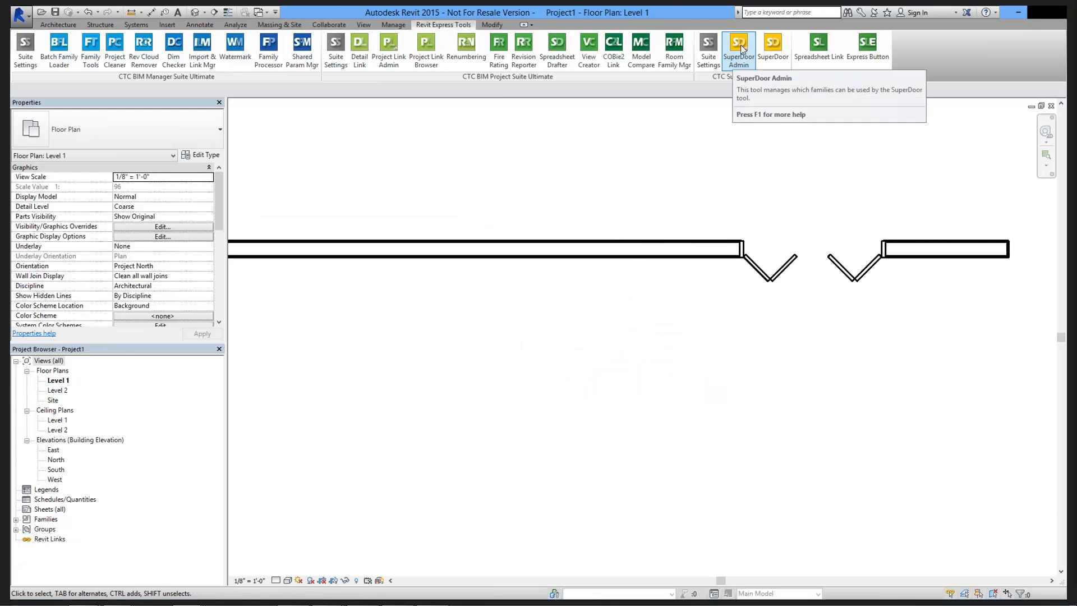
- Run SuperDoor Admin and dismiss the content download notice so it is not shown again
left_click(742, 45)
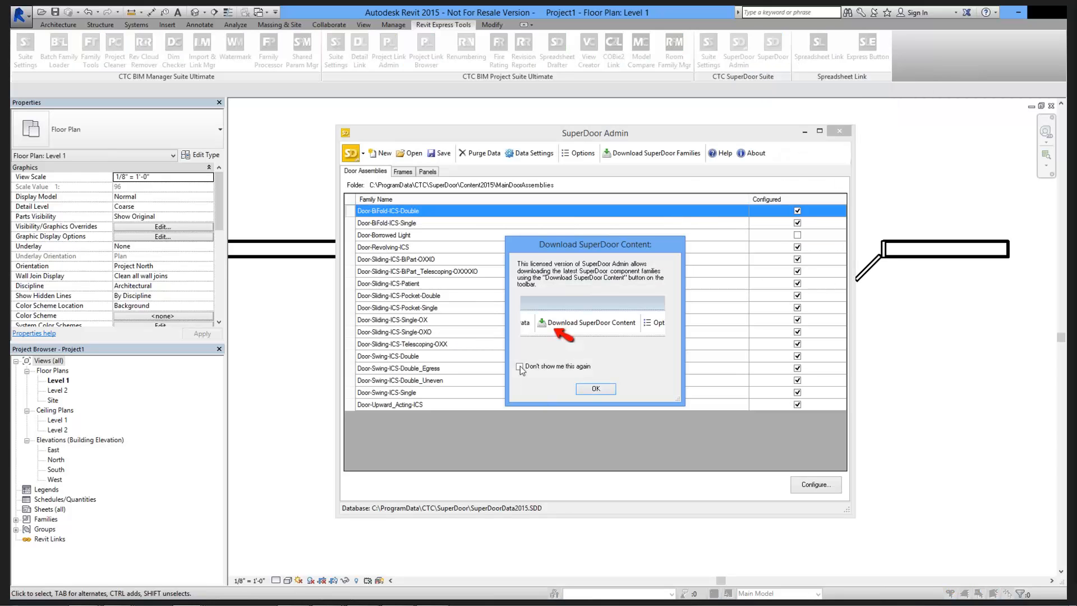
left_click(520, 367)
left_click(595, 389)
- Open the family information of the frame Door-Frame-ICS-BL for configuration and enlarge its window
left_click(403, 172)
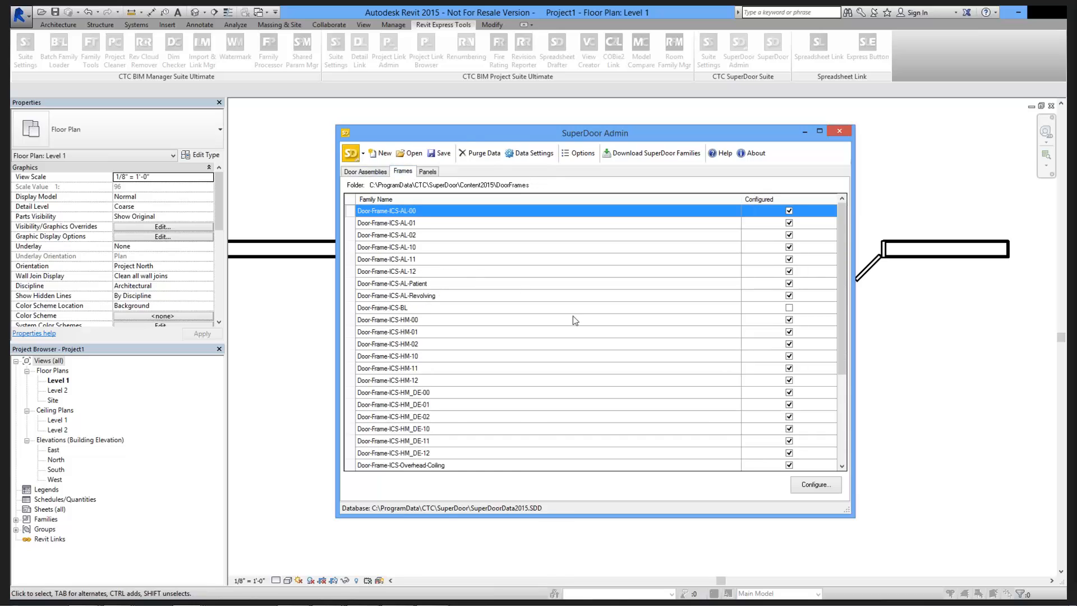
left_click(398, 308)
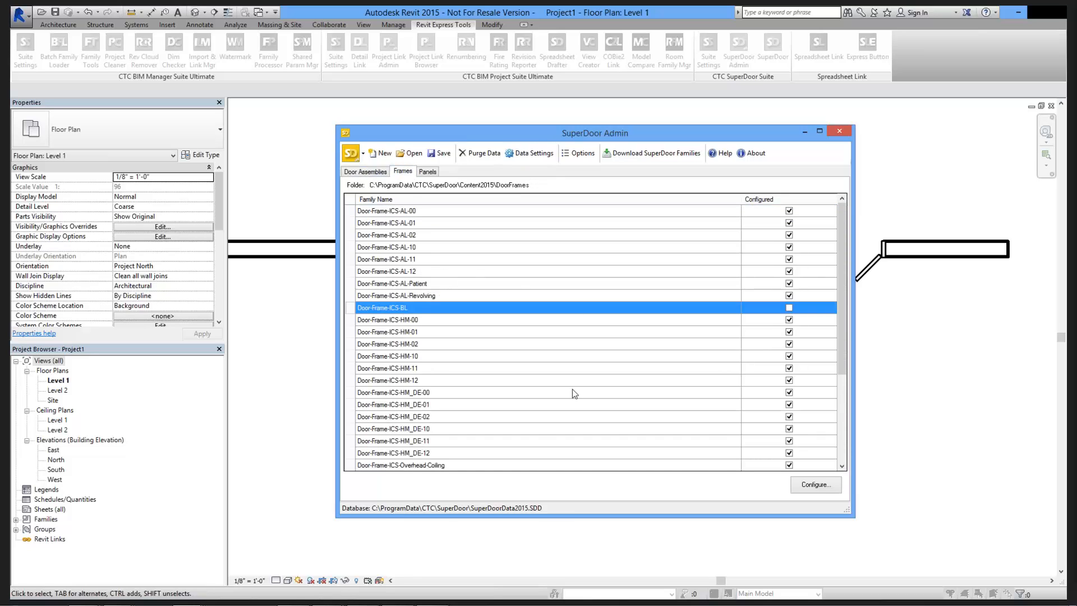
double_click(427, 308)
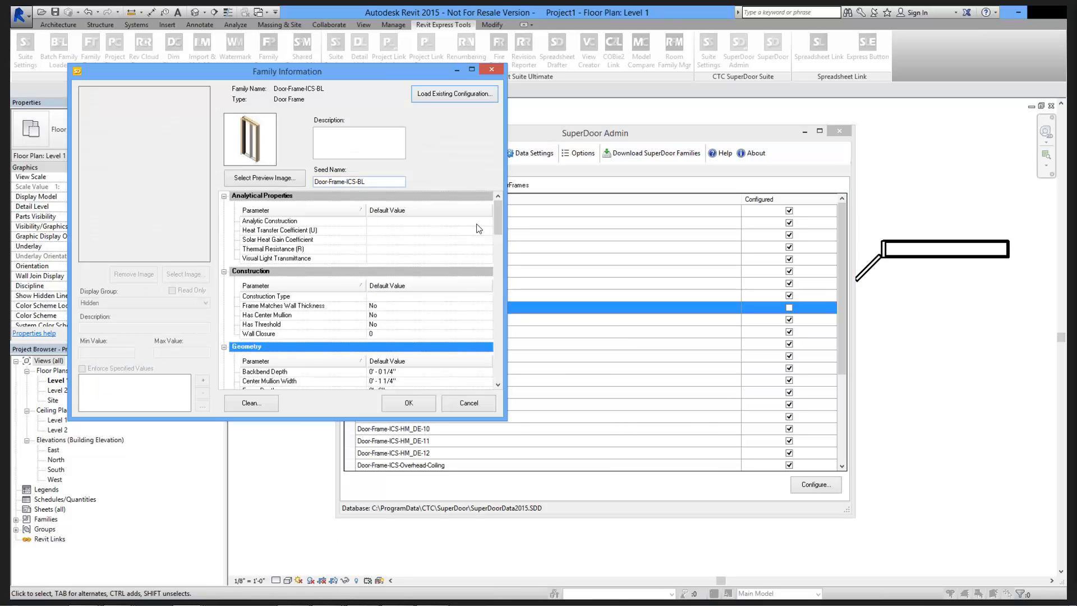
left_click_drag(504, 234, 624, 258)
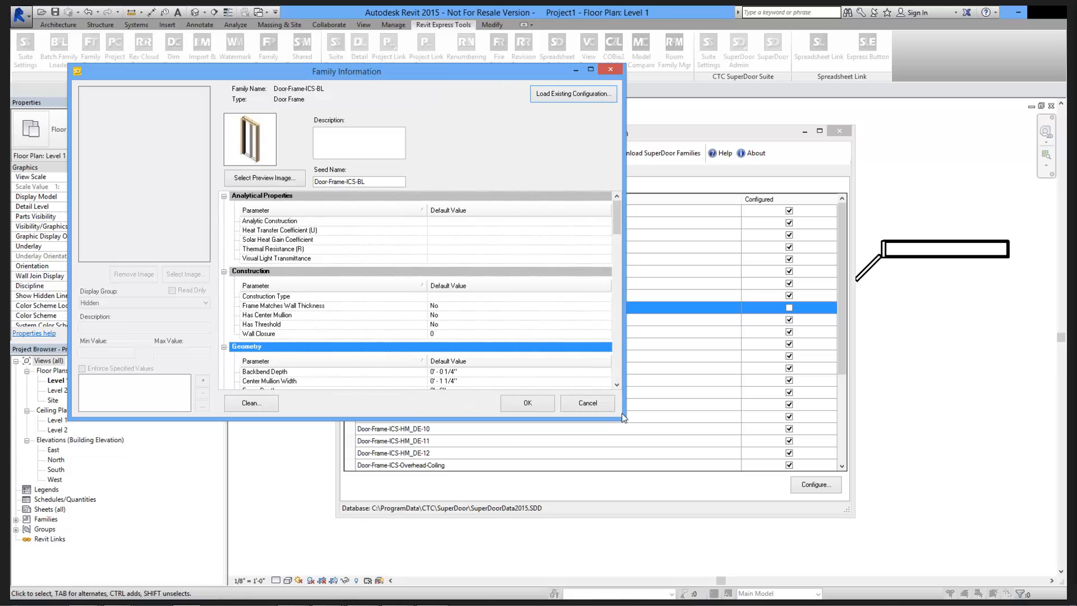
left_click_drag(621, 418, 819, 536)
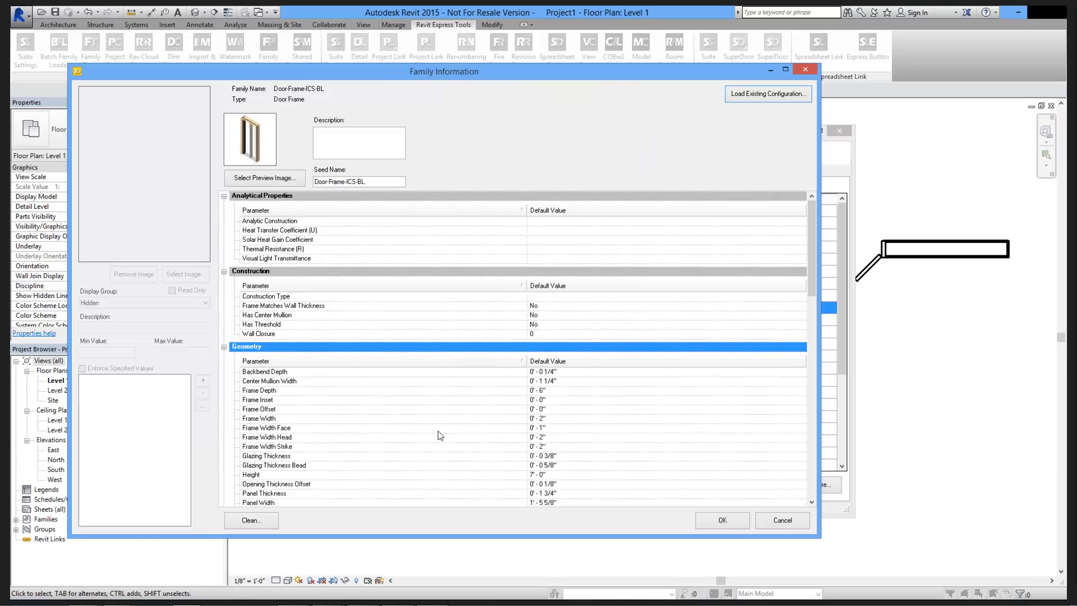
- Assign the frame's Height parameter to the Dimensions display group with the image Height_BiFoldFlush.png
left_click(278, 476)
left_click(156, 306)
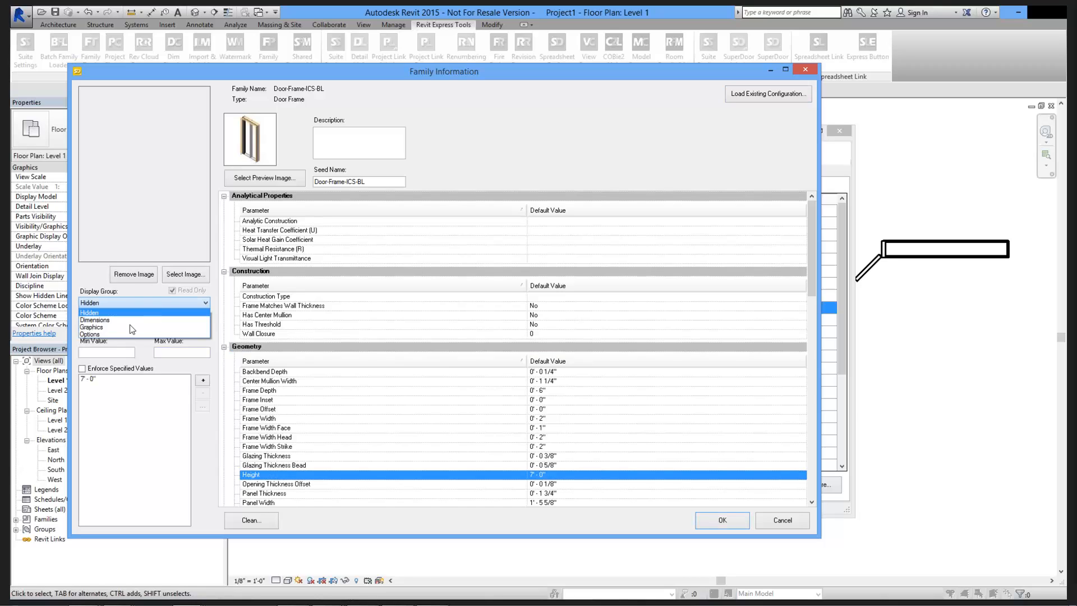
left_click(124, 319)
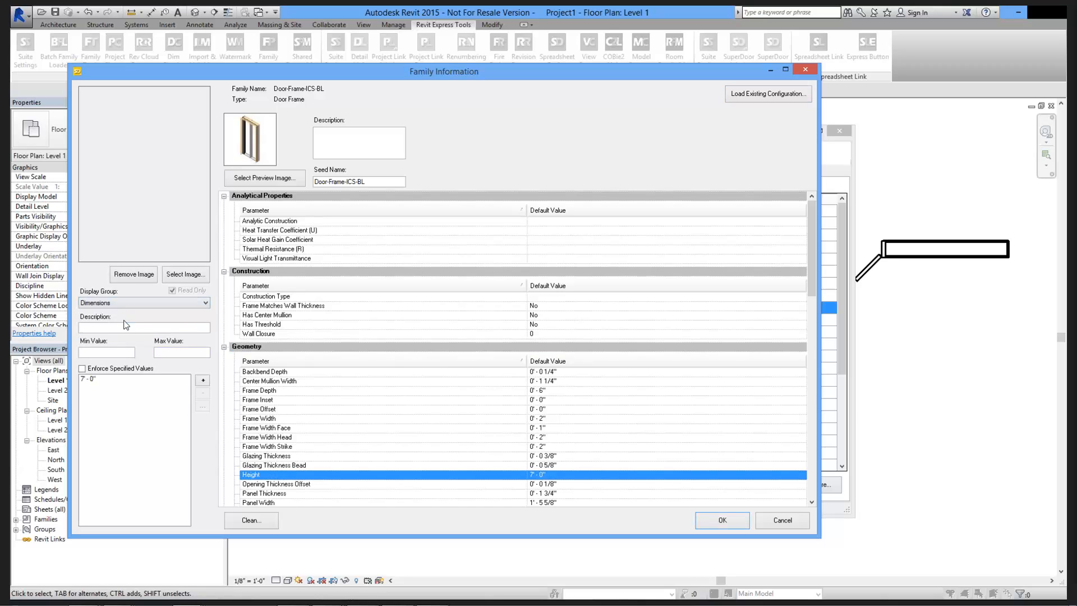
left_click(185, 274)
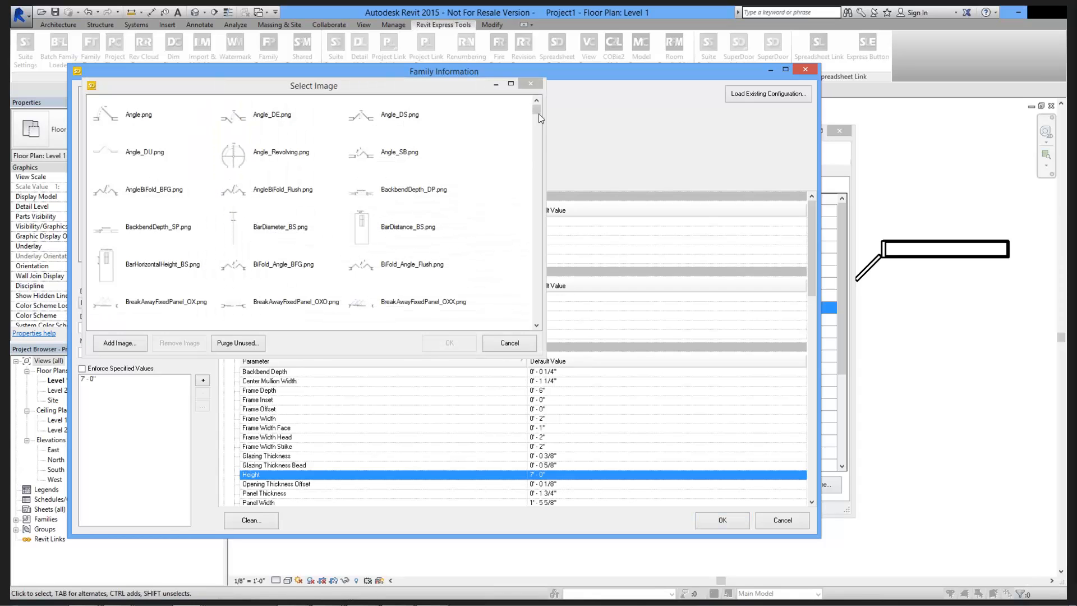
left_click_drag(544, 126, 560, 221)
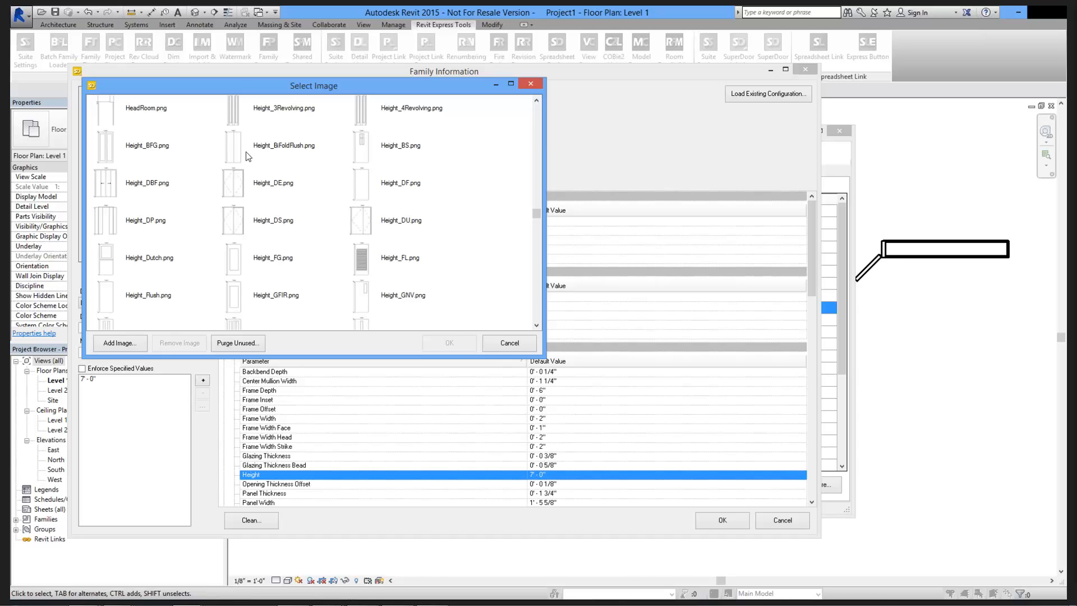
left_click(272, 153)
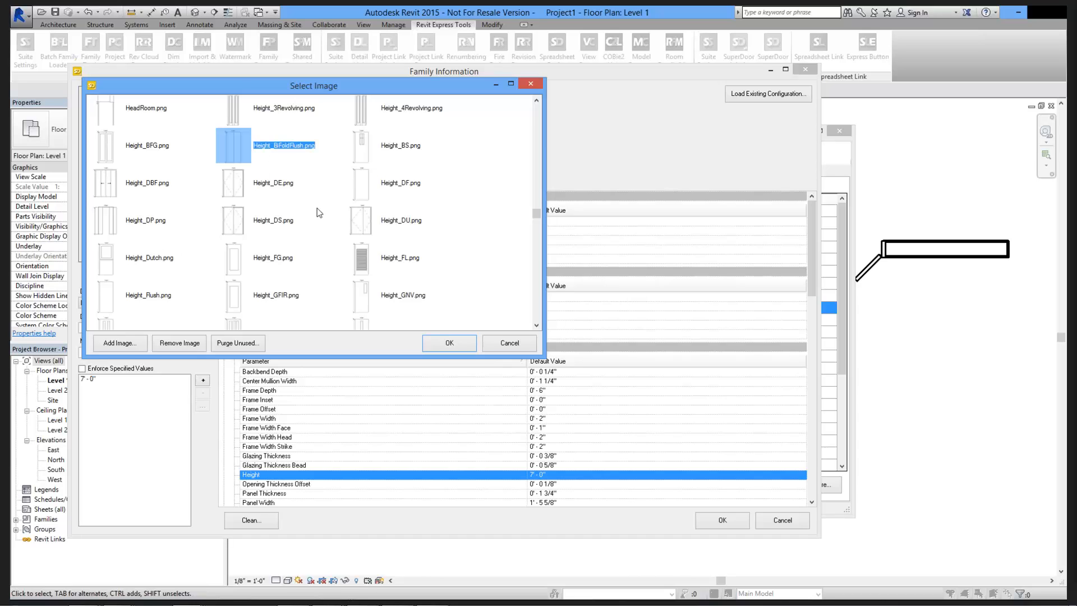
left_click(449, 343)
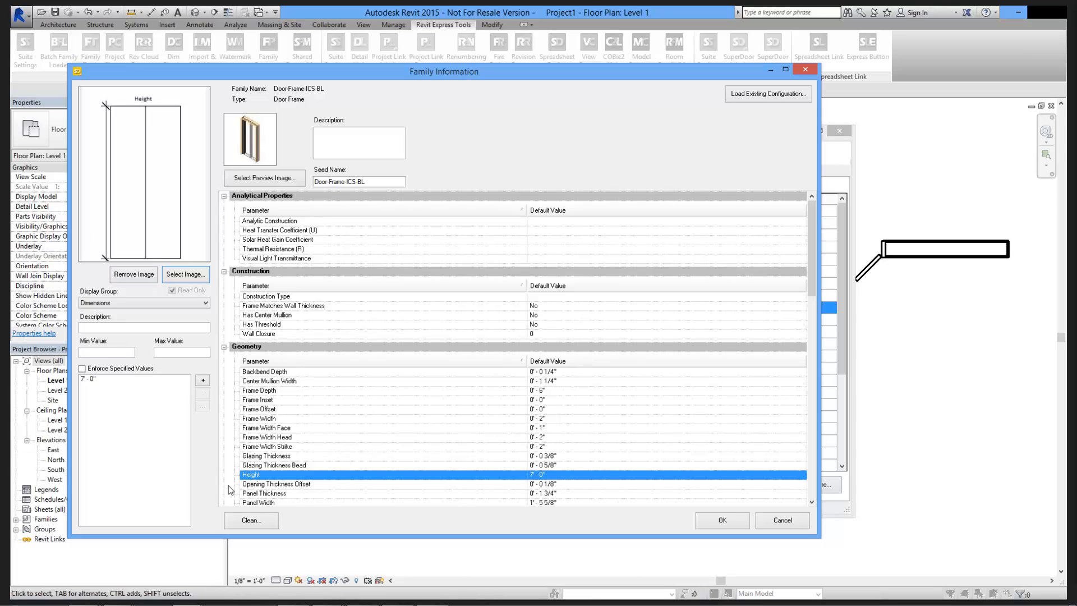
left_click(275, 410)
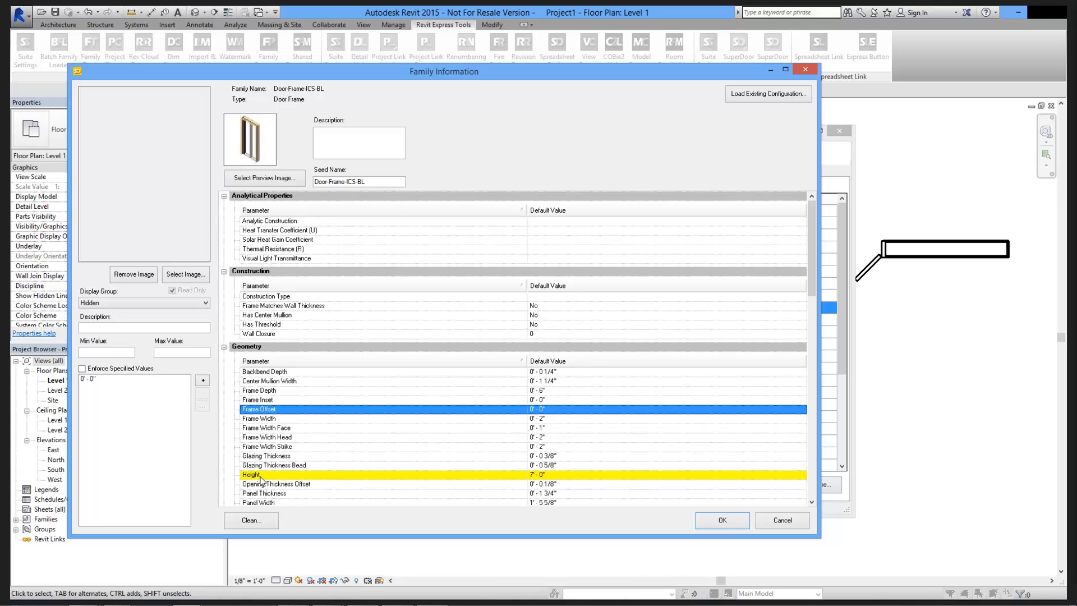
left_click(261, 475)
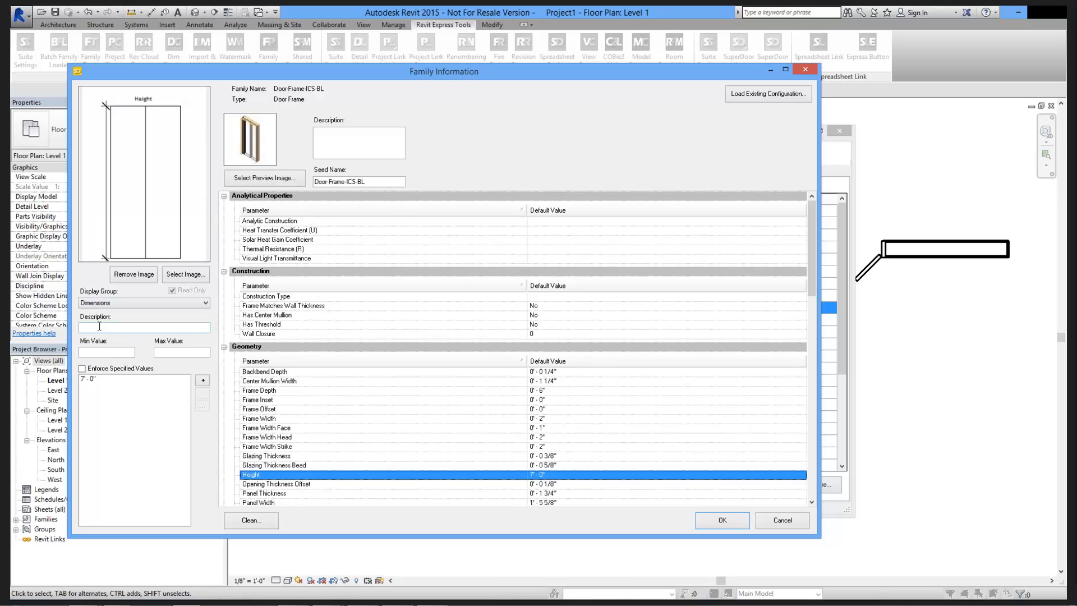
left_click(99, 326)
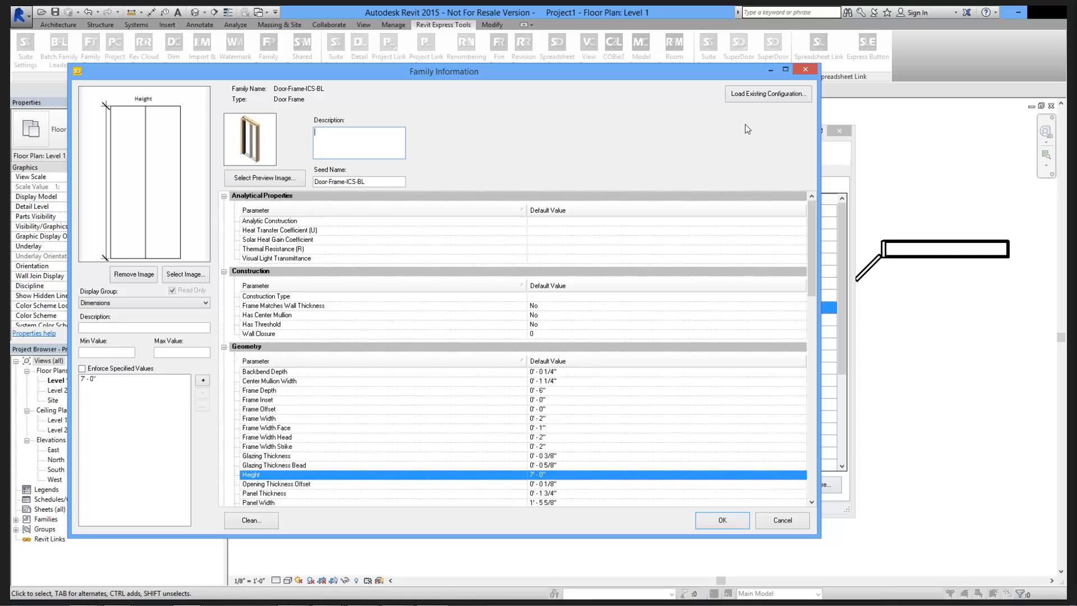
- Load the existing configuration of Door-Frame-ICS-HM-00 into the frame, including parameter image assignments and removing excess parameter values
left_click(752, 94)
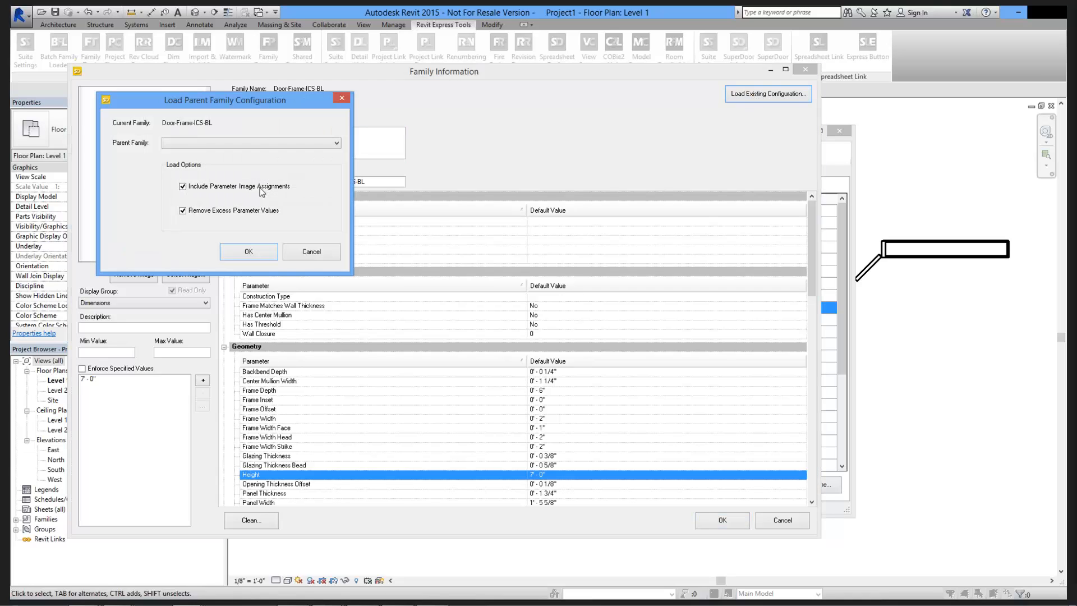
left_click(262, 142)
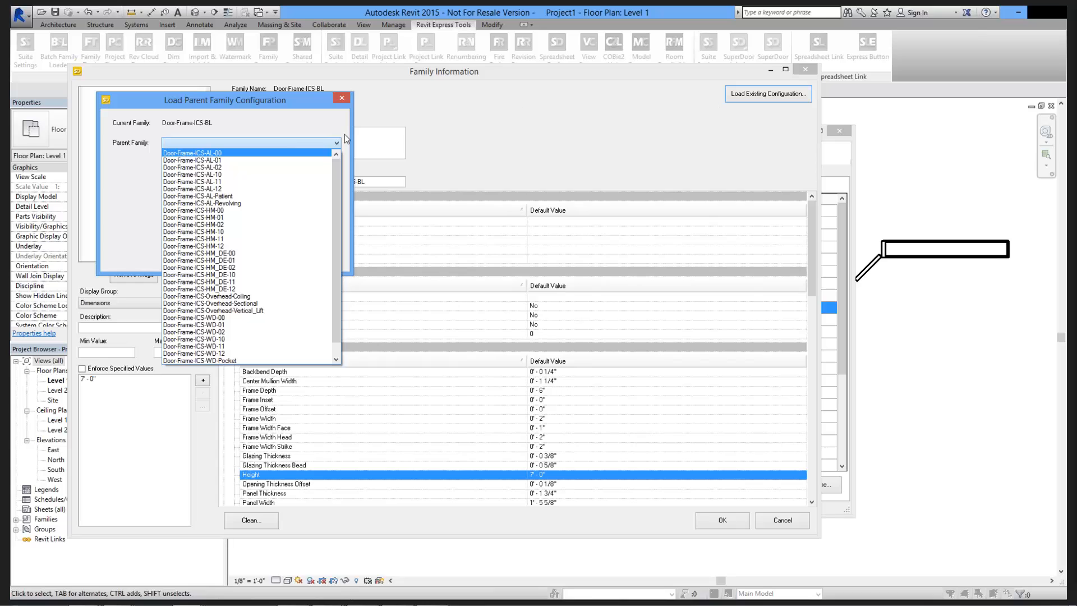
left_click(251, 211)
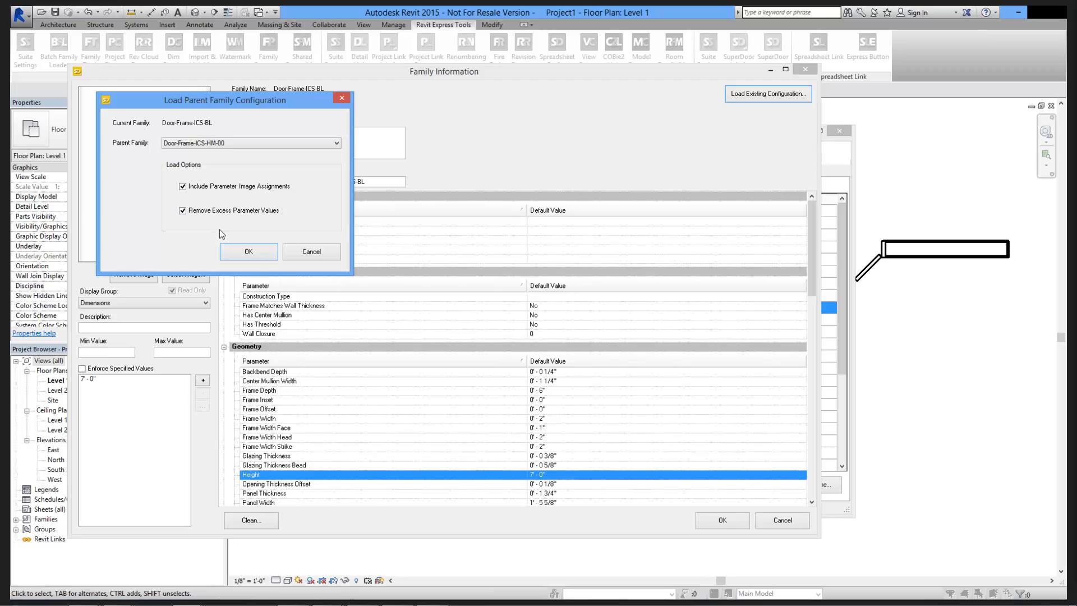
left_click(242, 254)
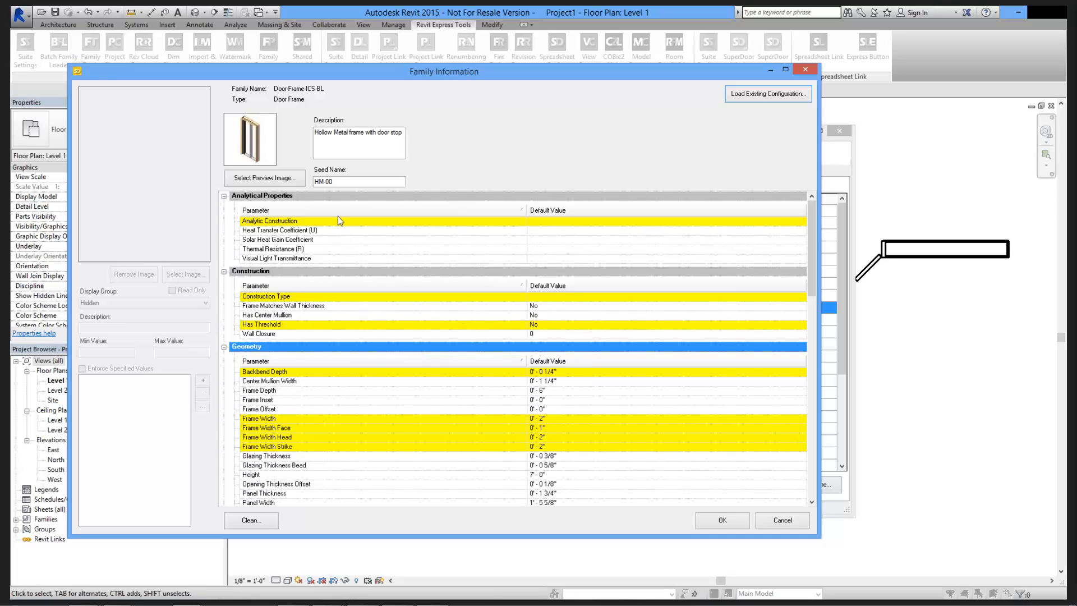
- Set the frame's seed name to BL and its description to "Borrowed Light Frame option"
left_click(354, 181)
left_click(339, 147)
key("Tab")
type("BL")
left_click(401, 151)
left_click_drag(401, 152, 282, 114)
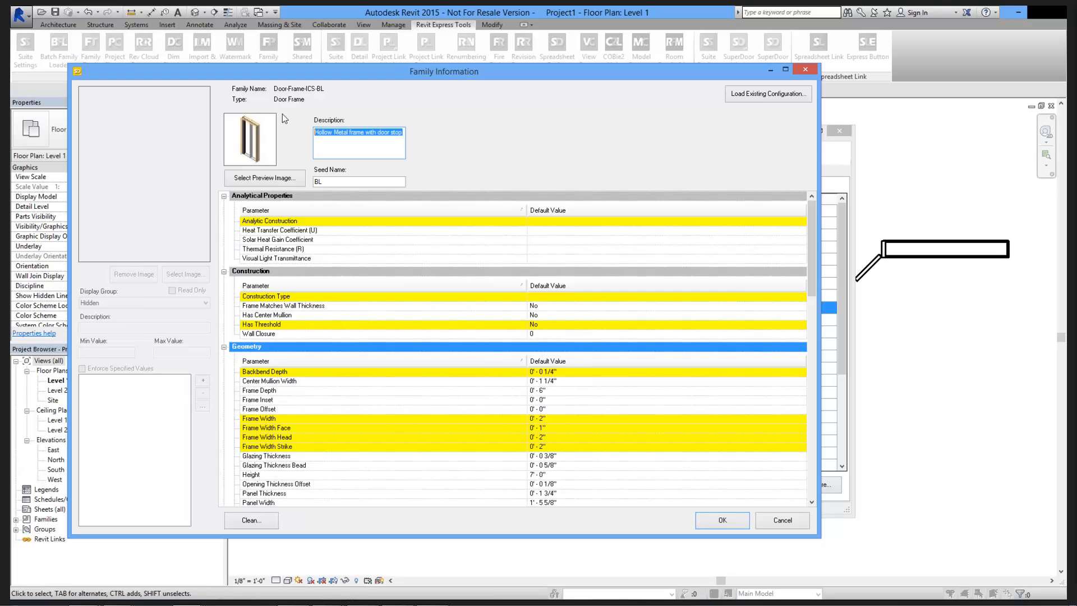
type("Br")
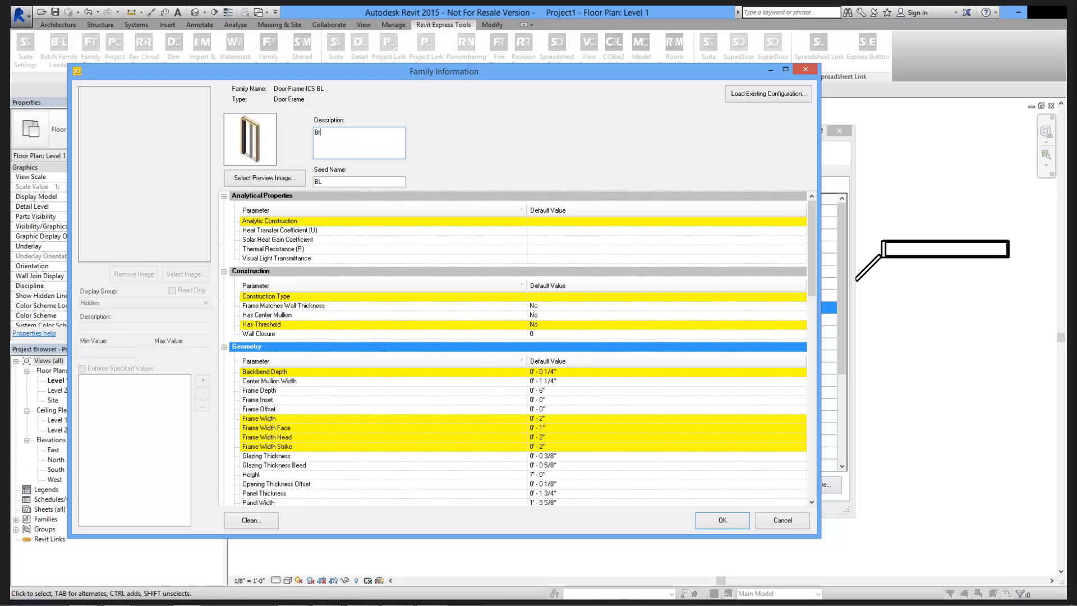
type("orrowed Light Frame op")
key("BackSpace")
key("BackSpace")
type("option")
- Accept the frame's configuration and save the SuperDoor data
left_click(723, 521)
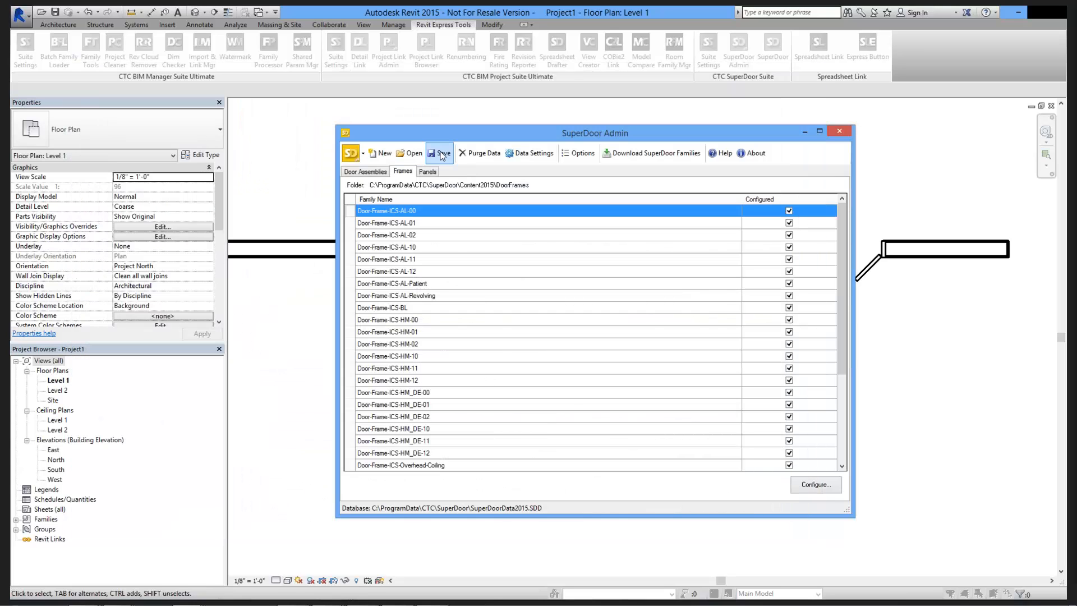
left_click(443, 155)
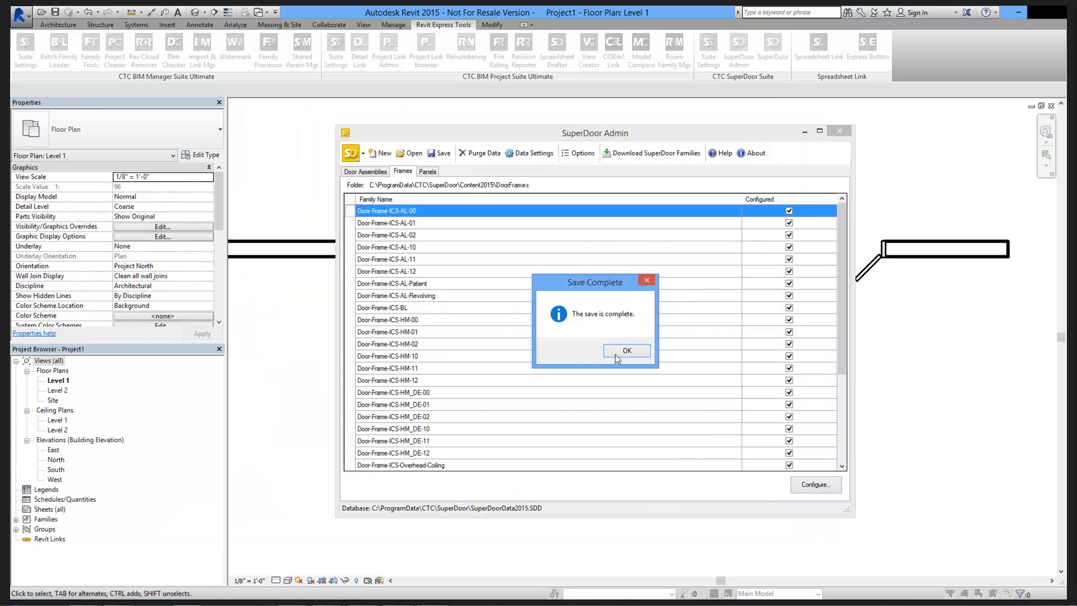
left_click(620, 356)
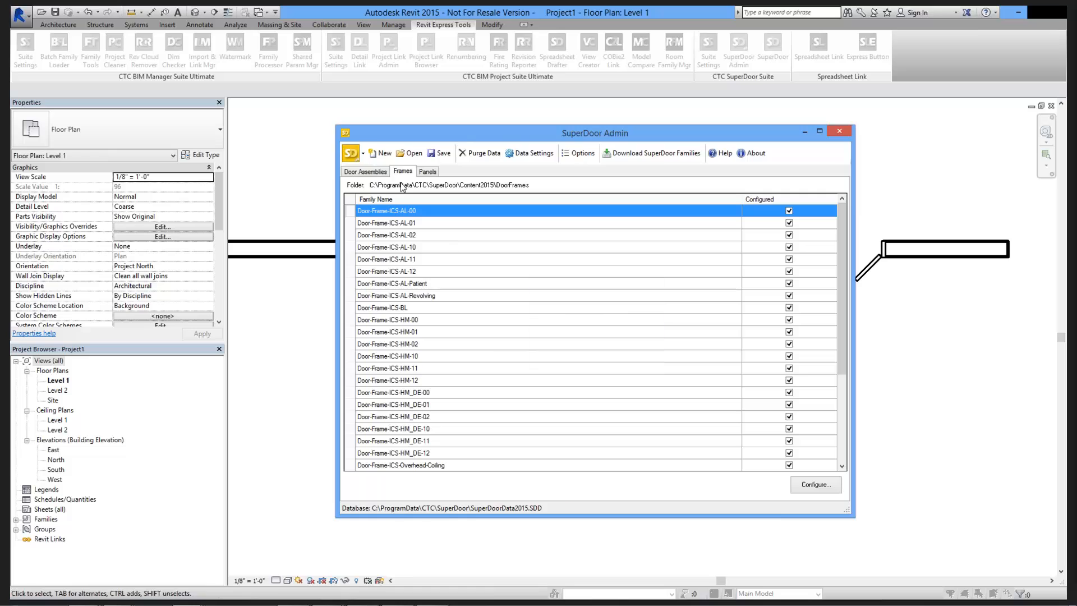
- Configure the Door-Borrowed Light assembly by loading the configuration of Door-BiFold-ICS-Single, including parameter image assignments and removing excess parameter values
left_click(364, 172)
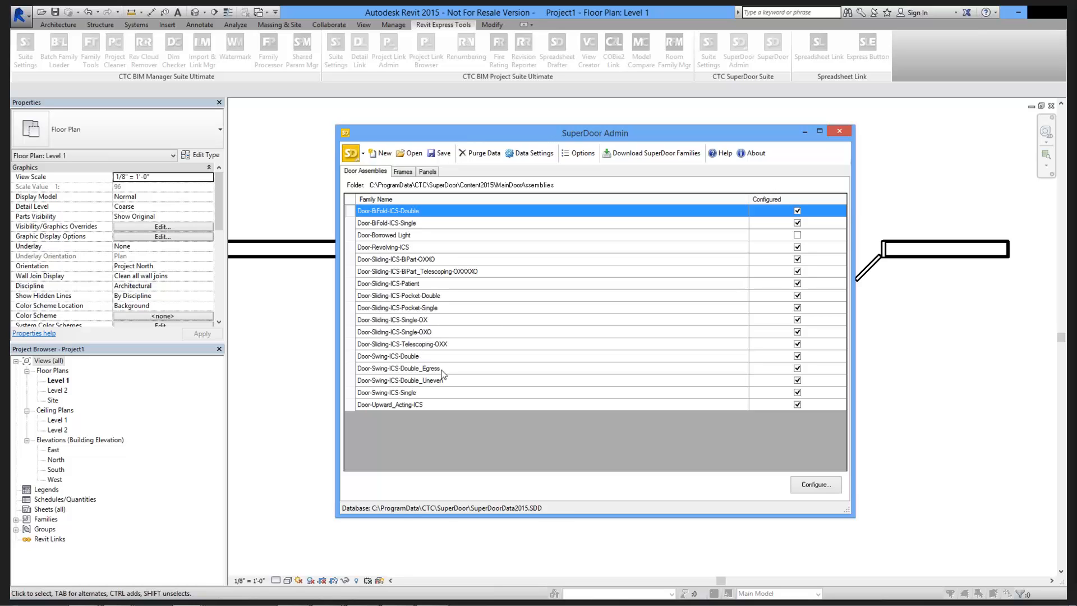
left_click(443, 236)
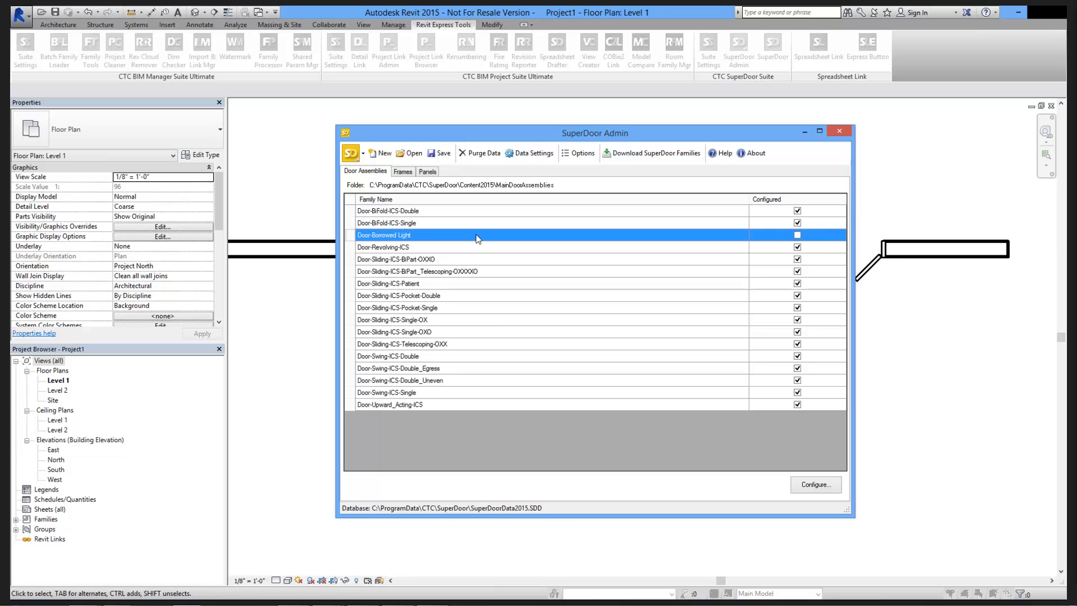
double_click(477, 238)
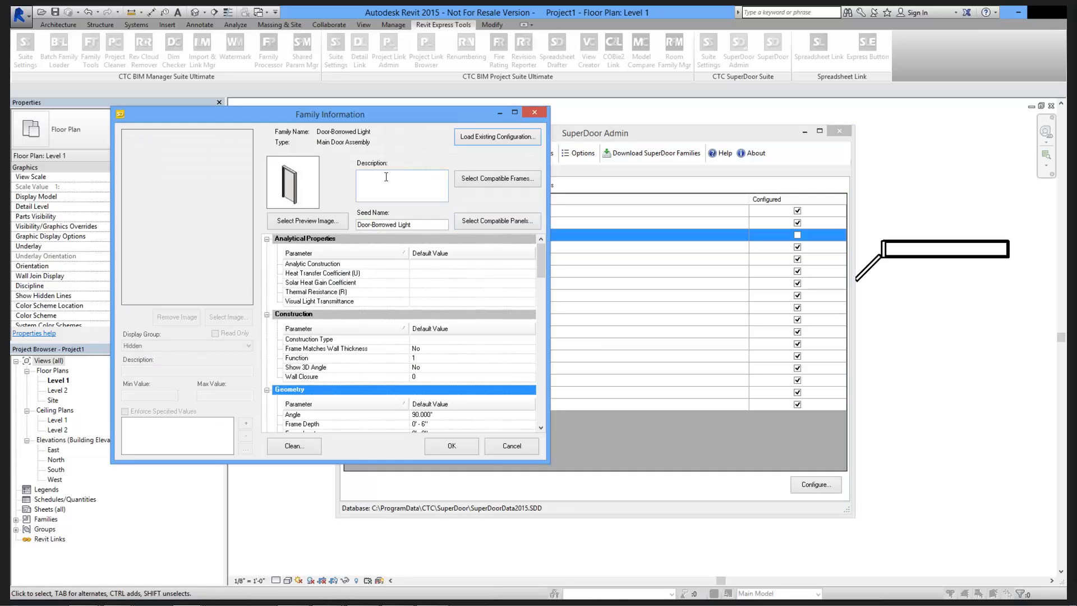
left_click(506, 140)
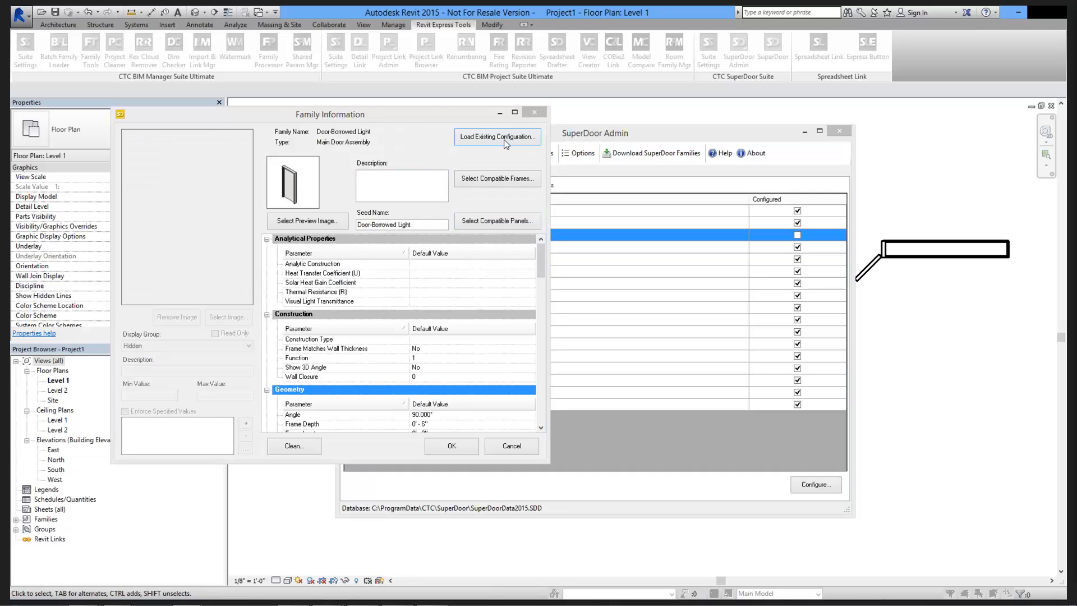
left_click(323, 174)
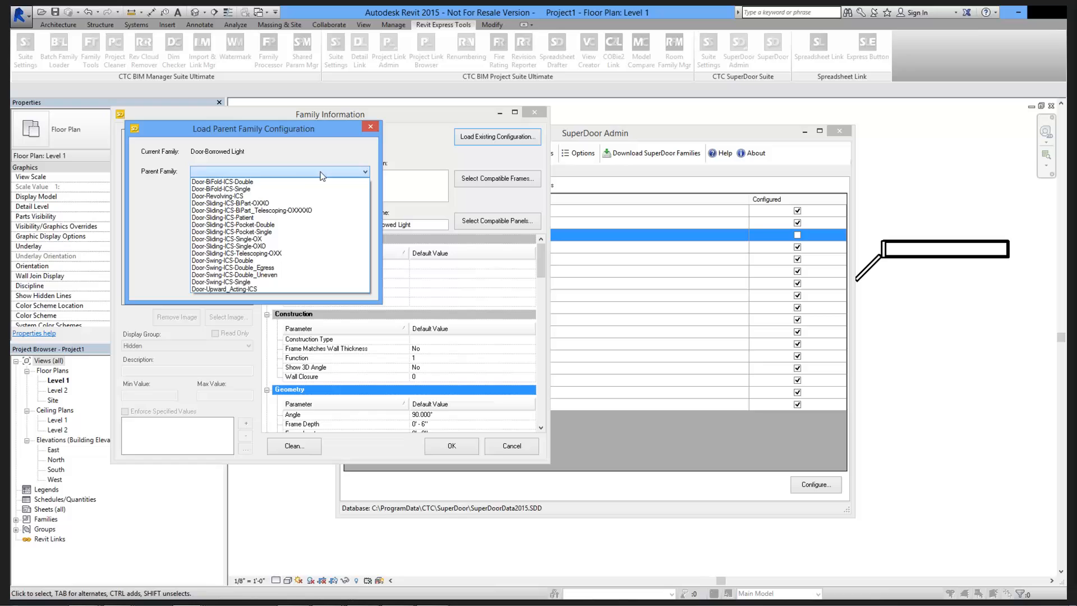
left_click(295, 190)
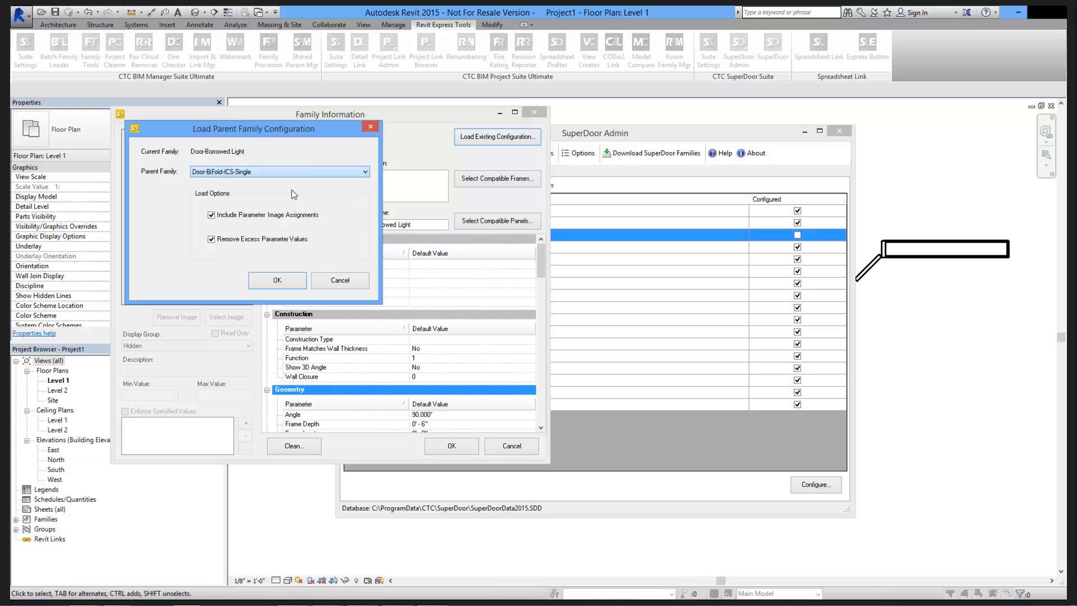
left_click(280, 277)
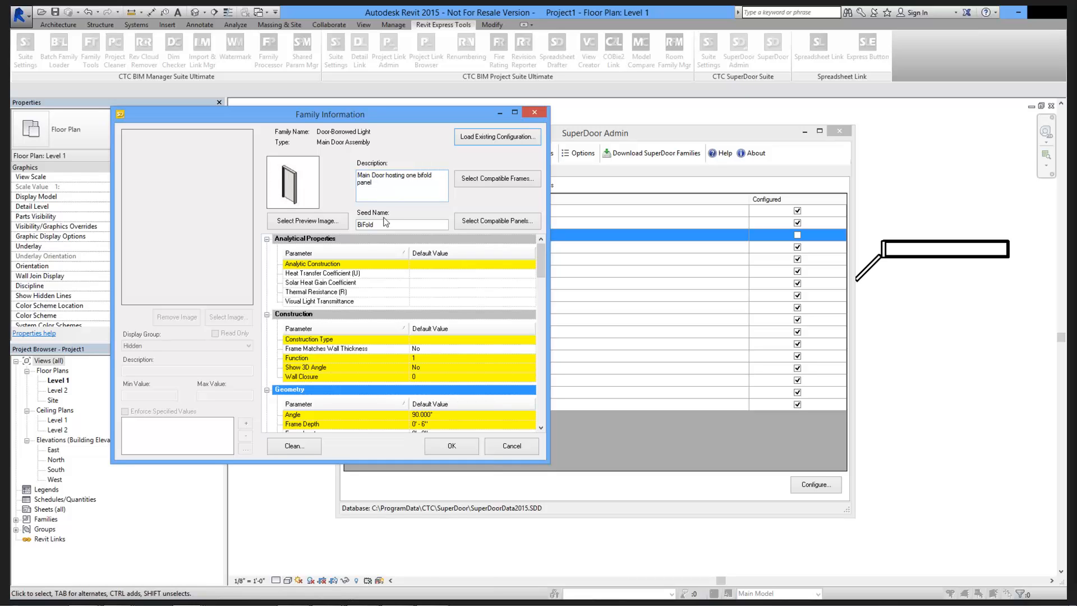
- Set both the door assembly's seed name and its description to "Borrowed Light"
left_click(404, 225)
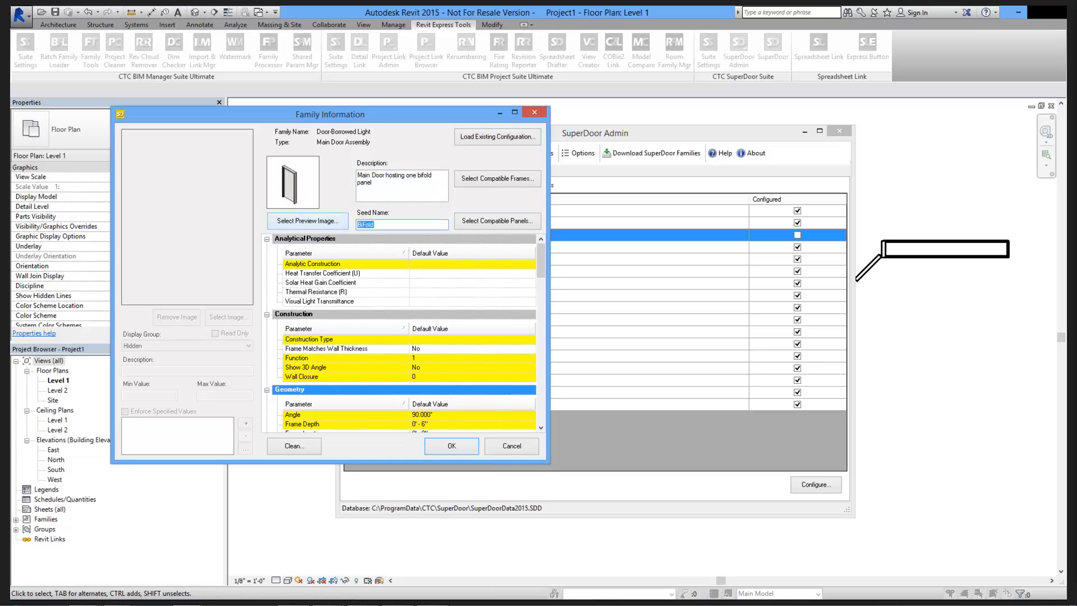
type("Borrowed ")
type("Ligh")
type("ight")
key("BackSpace")
key("BackSpace")
key("BackSpace")
type("ht")
key("shift+Tab")
type("B")
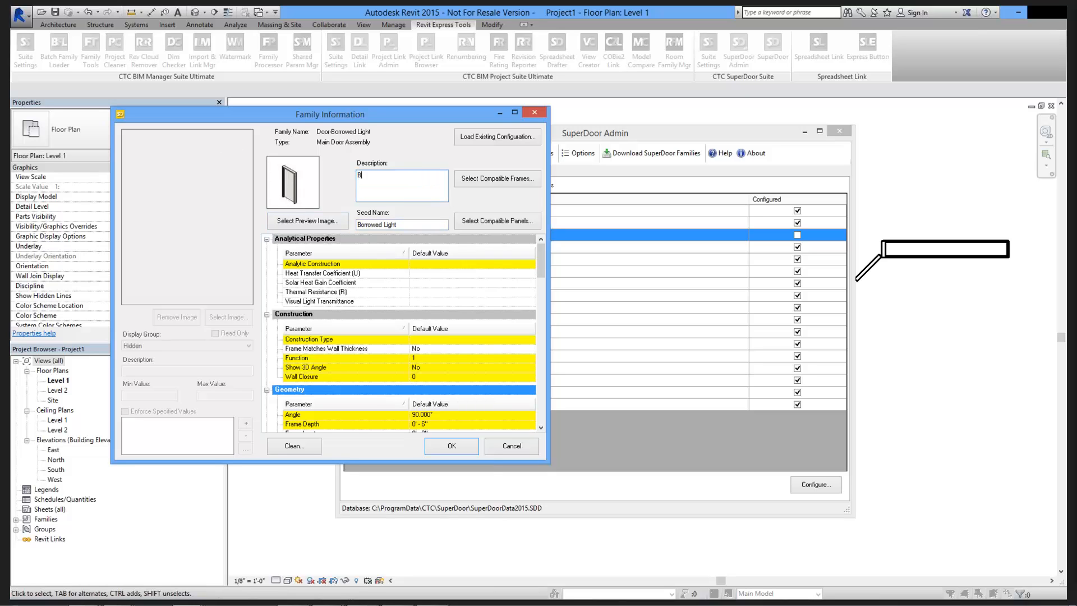
type("orrowed Light Fa")
key("BackSpace")
key("BackSpace")
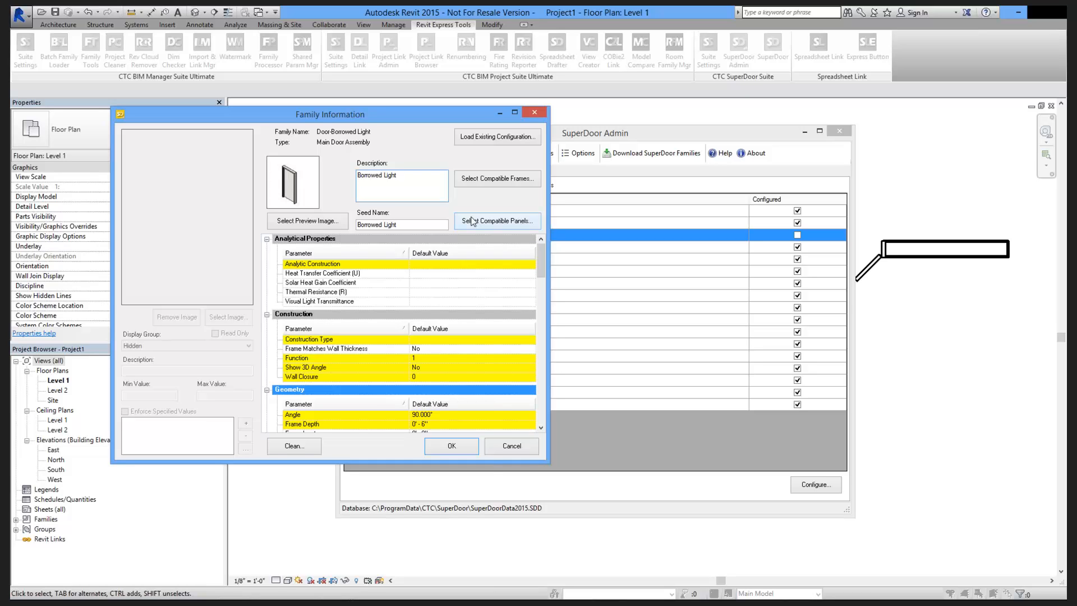
- Limit the door assembly's compatible frames to Door-Frame-ICS-BL
left_click(495, 182)
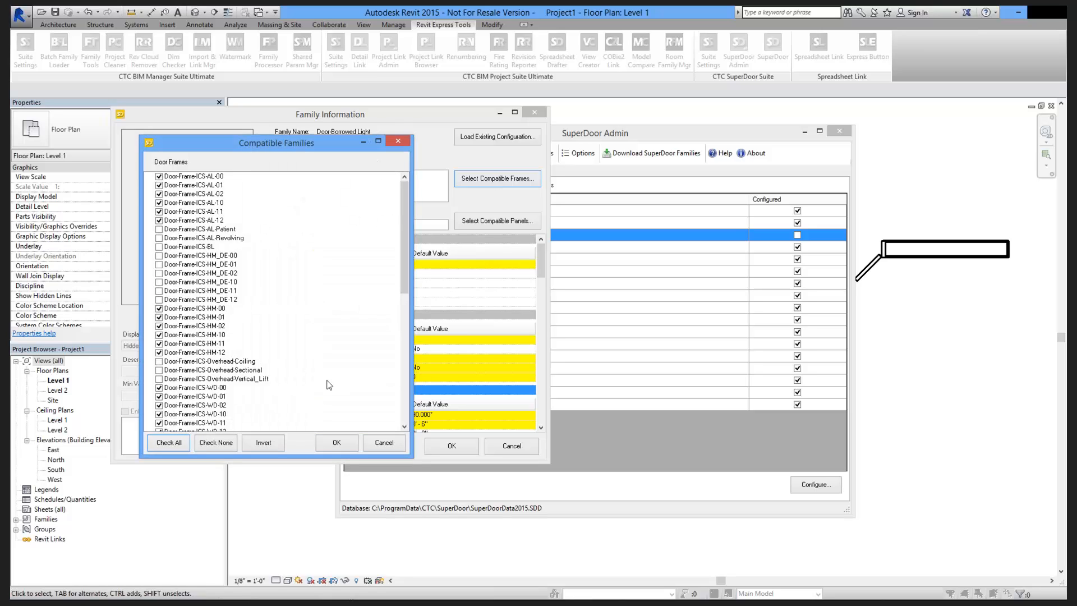
left_click(173, 443)
left_click(158, 247)
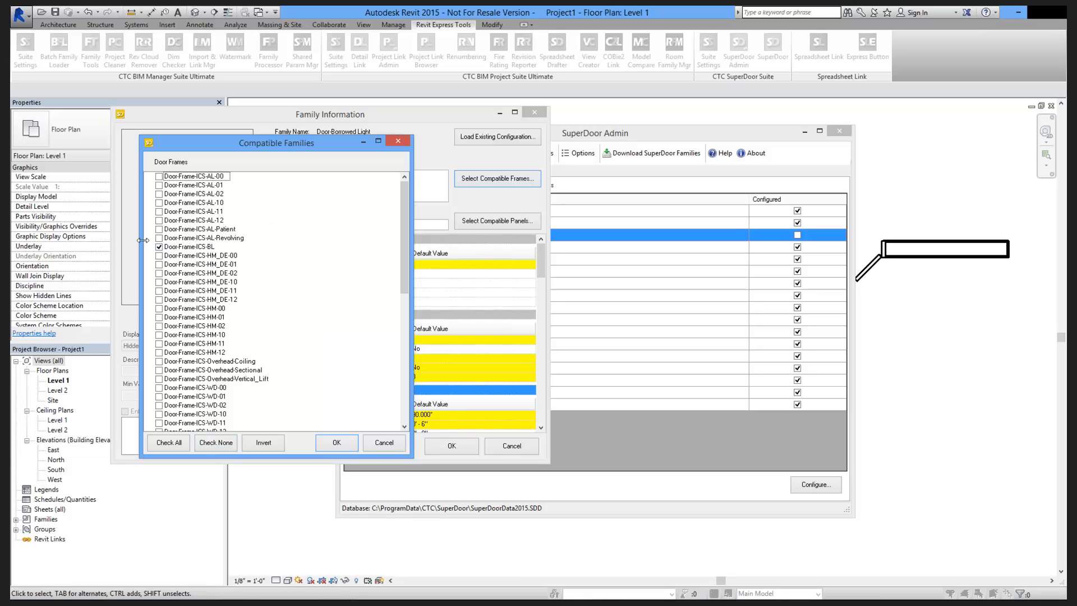
left_click(337, 443)
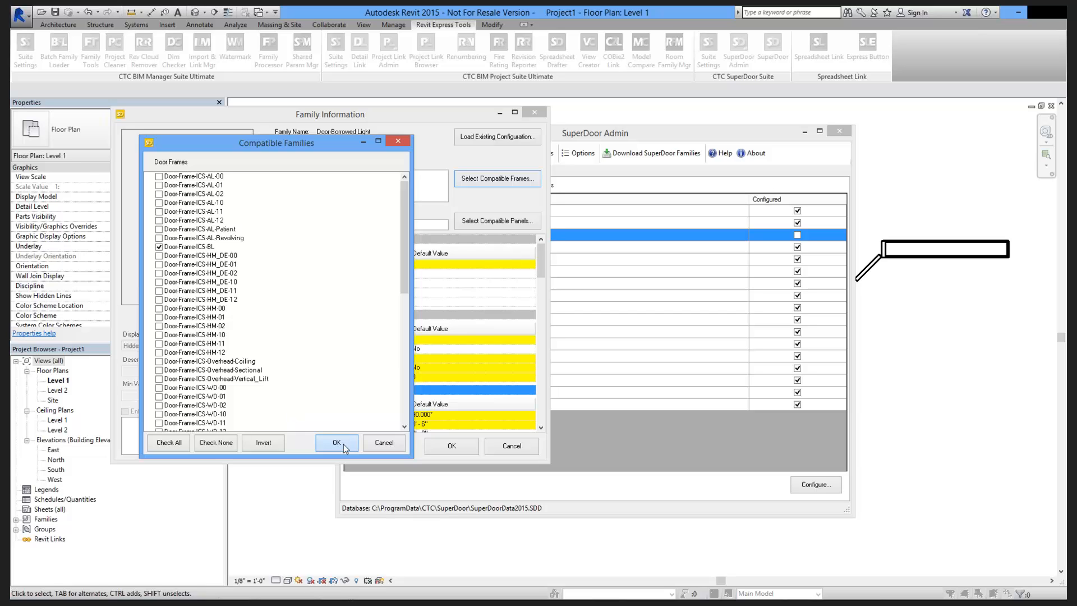
- Clear all of the door assembly's compatible panels and allow only No Panel
left_click(484, 222)
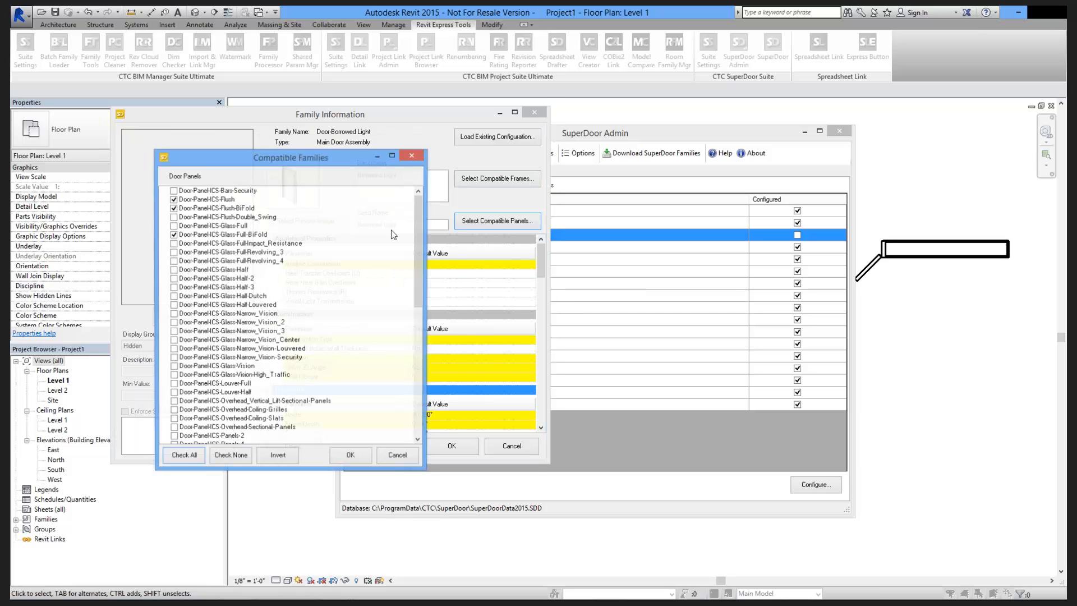
left_click(233, 458)
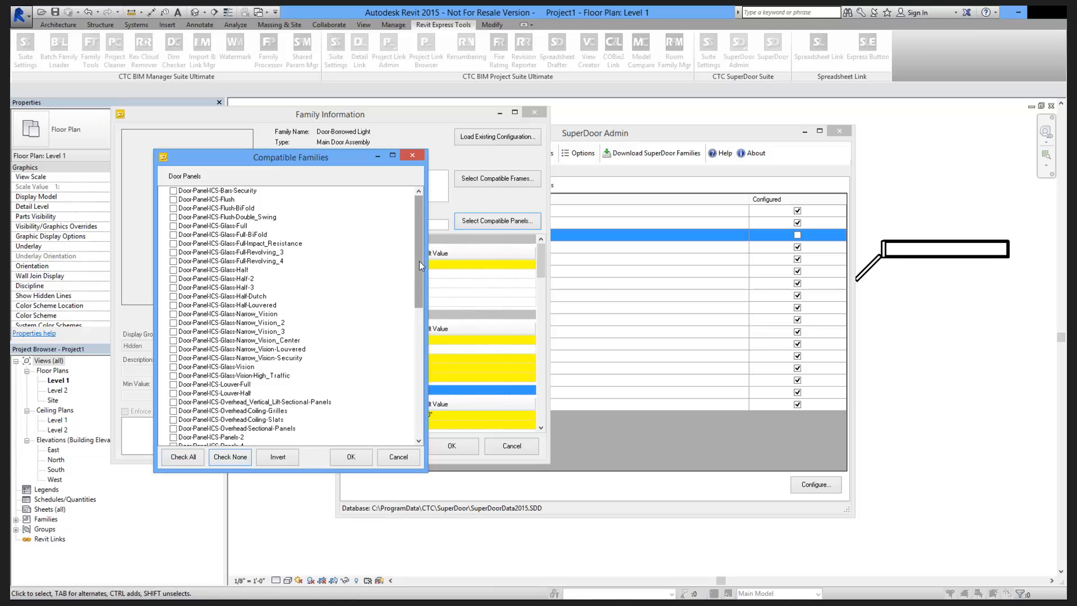
left_click_drag(419, 261, 419, 329)
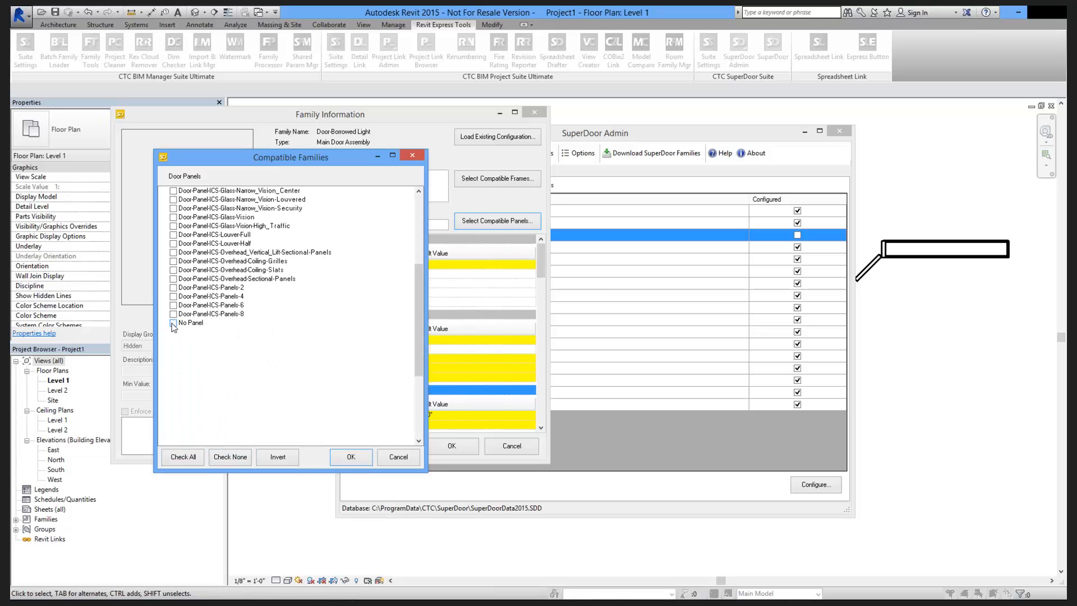
left_click(174, 324)
left_click(352, 457)
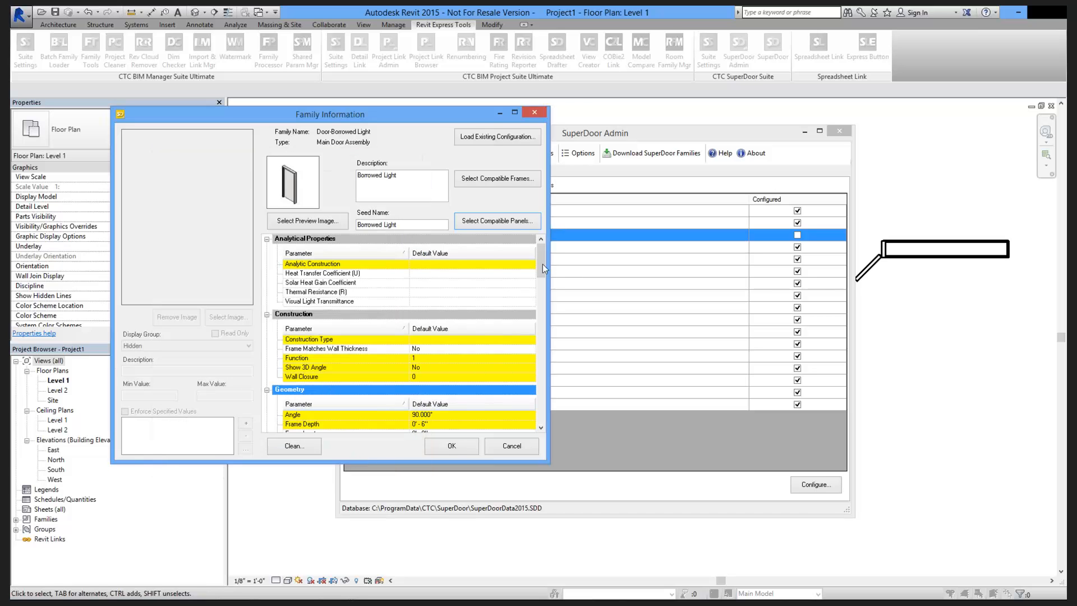
- Accept the door assembly's configuration after checking the Angle parameter, save the SuperDoor data and close SuperDoor Admin
left_click_drag(544, 264, 540, 289)
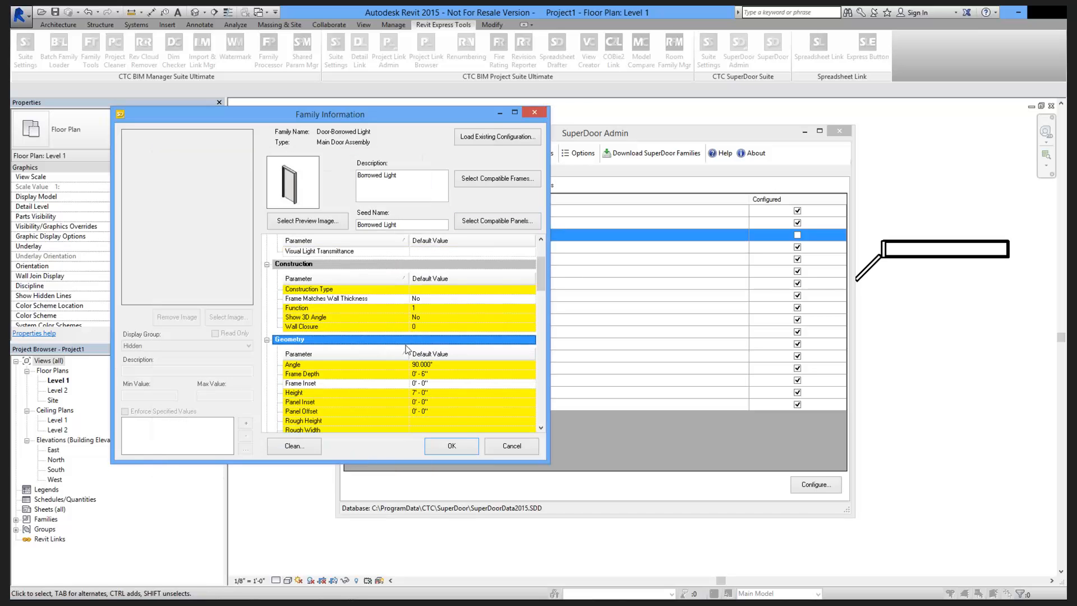
left_click(372, 364)
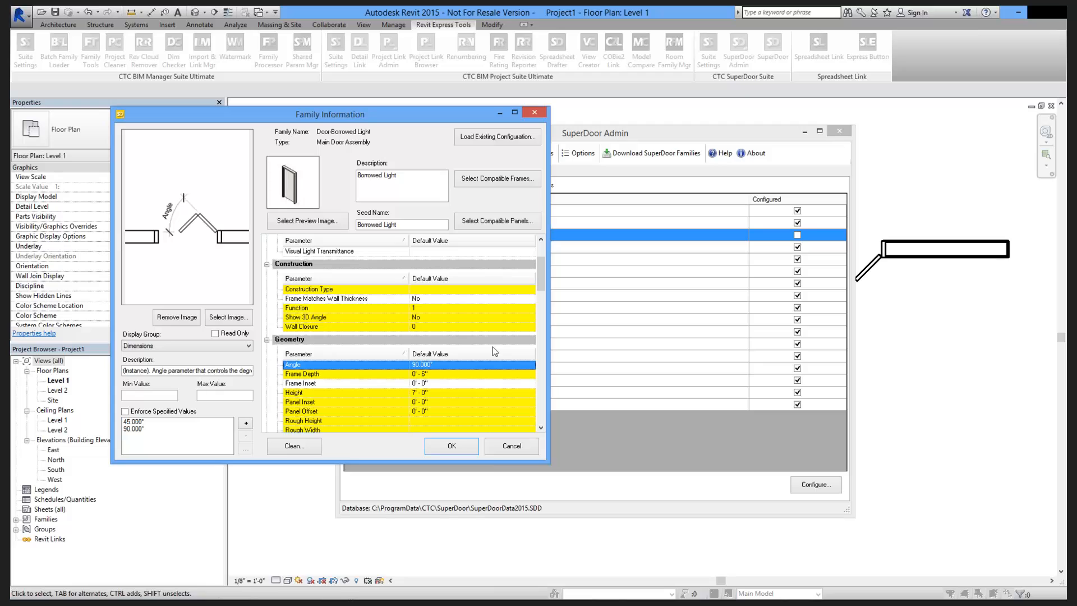
left_click(453, 446)
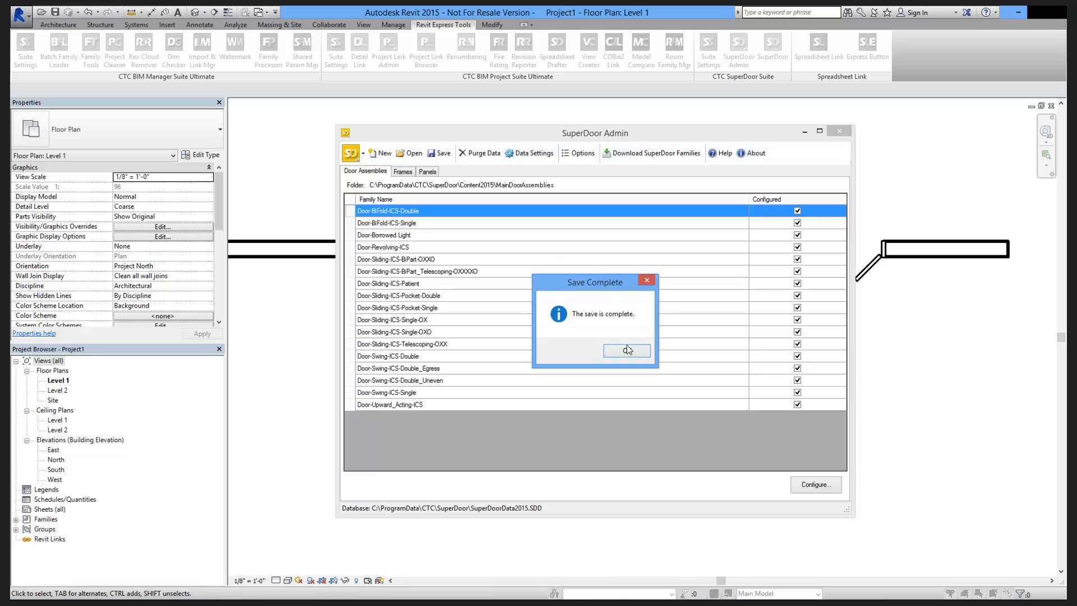
left_click(628, 350)
left_click(840, 131)
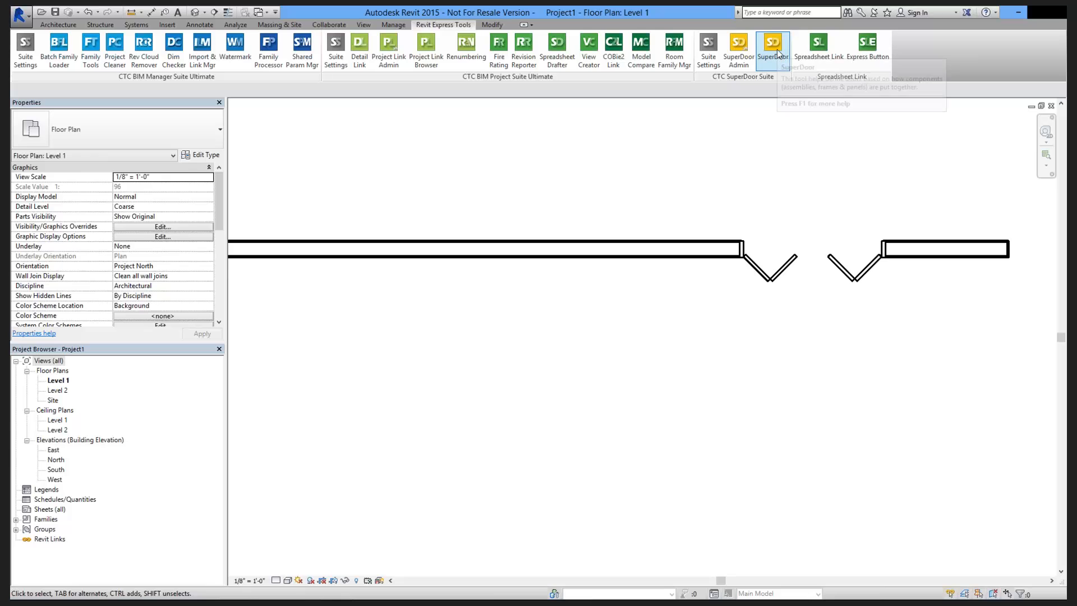
- Start SuperDoor and choose Borrowed Light as the main door assembly
left_click(777, 52)
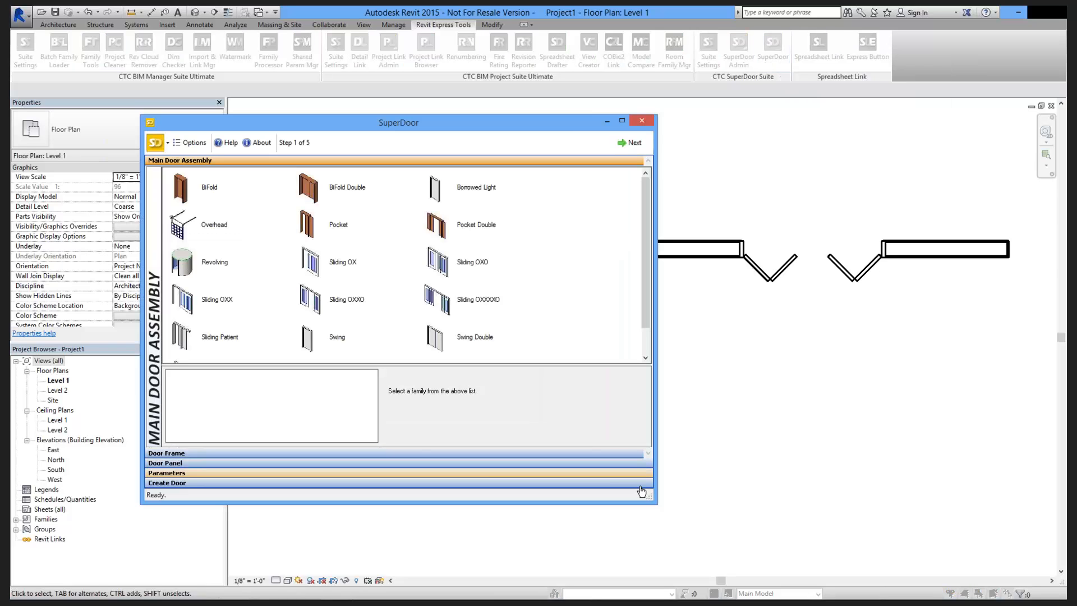
left_click(460, 185)
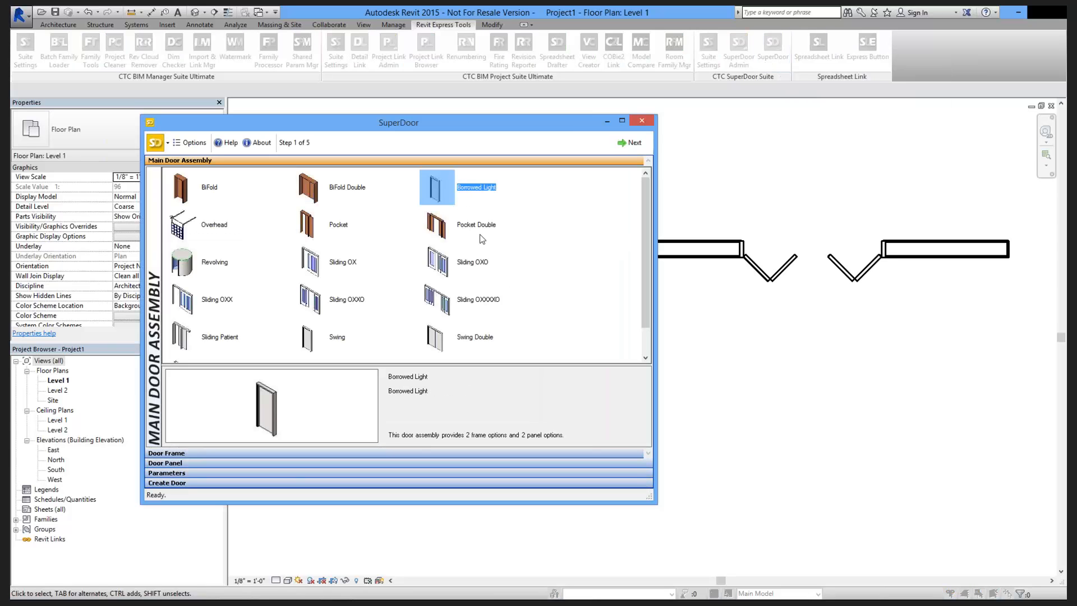
left_click(483, 230)
left_click(443, 188)
double_click(443, 184)
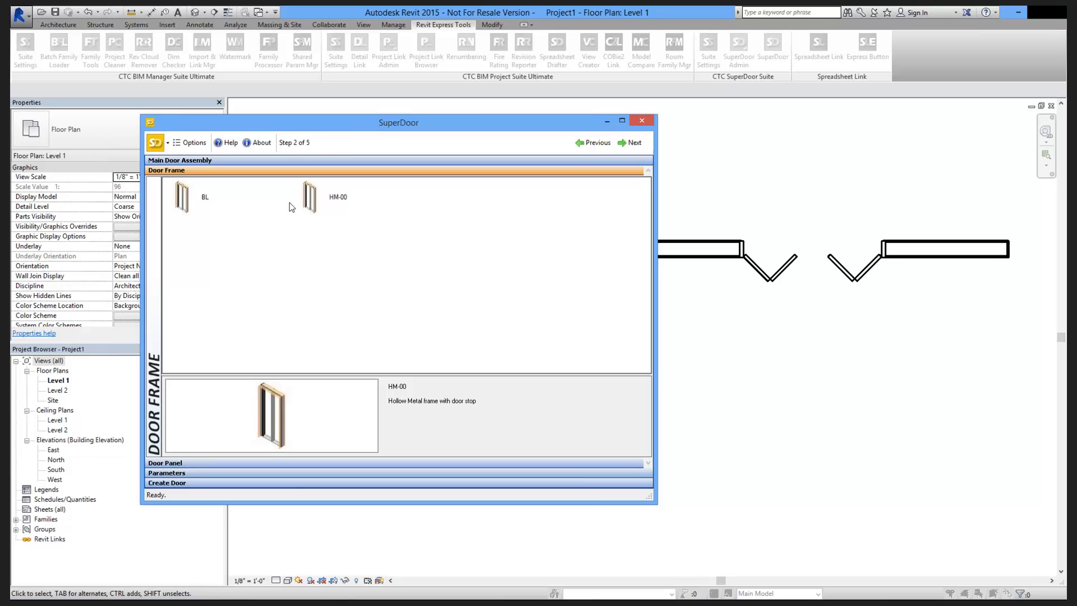
- Choose the BL door frame and the "- -" placeholder panel without geometry for the borrowed light
left_click(331, 207)
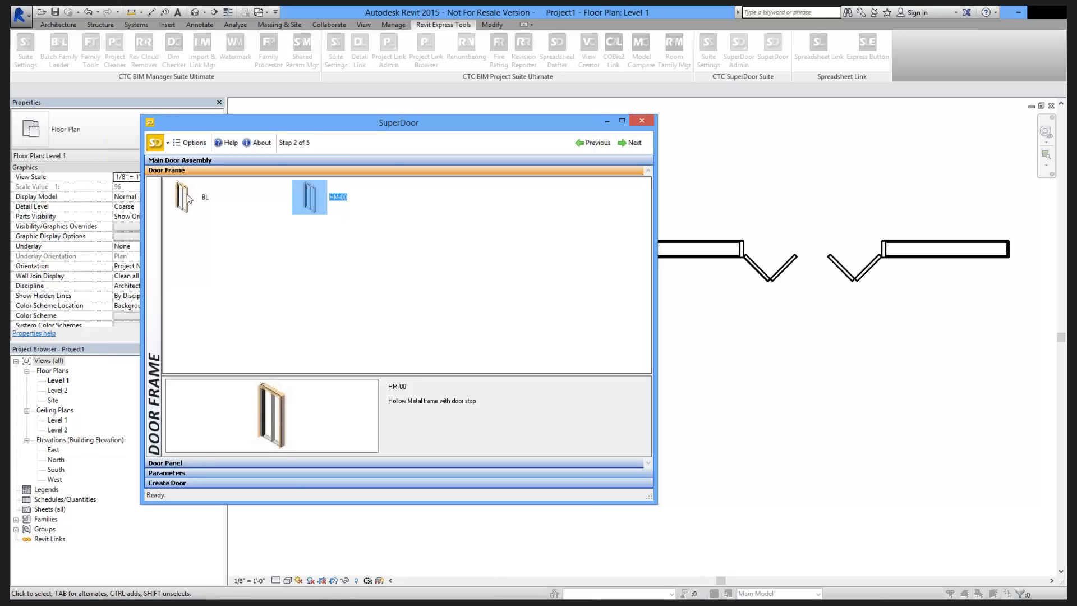
left_click(187, 194)
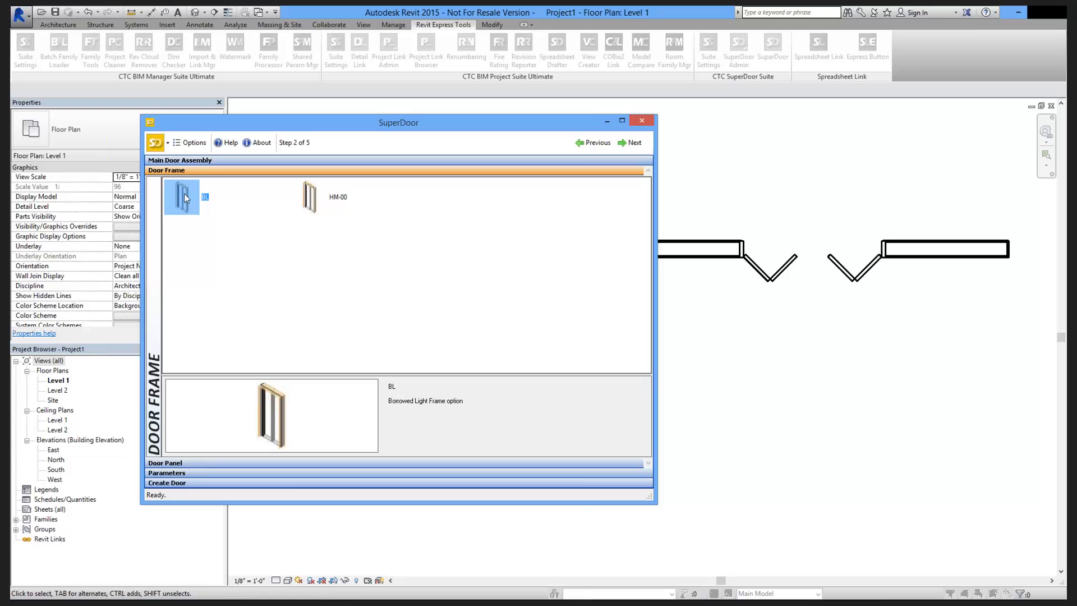
double_click(185, 197)
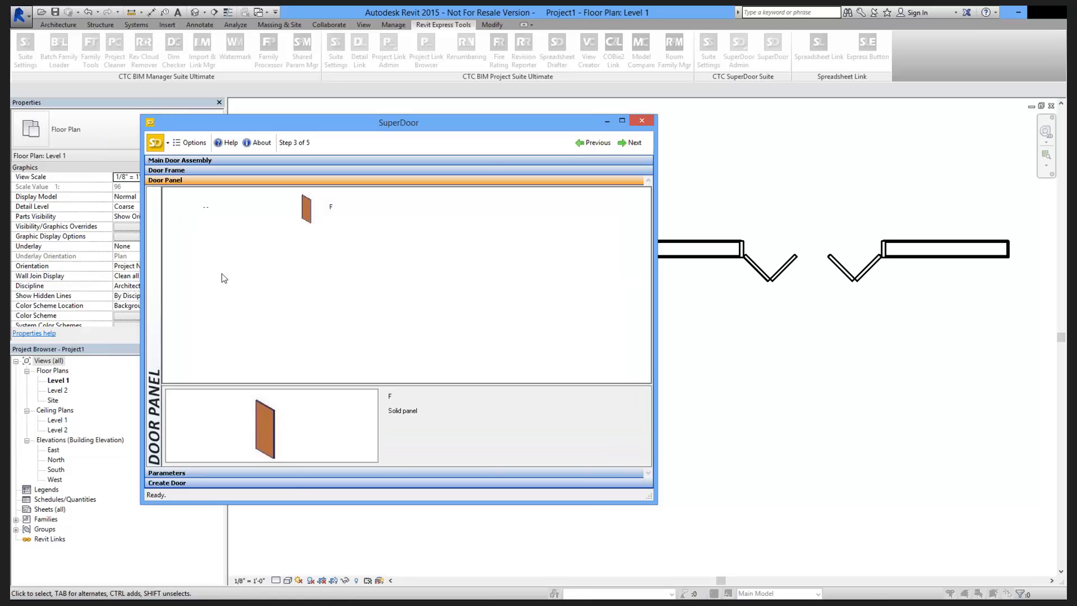
left_click(205, 207)
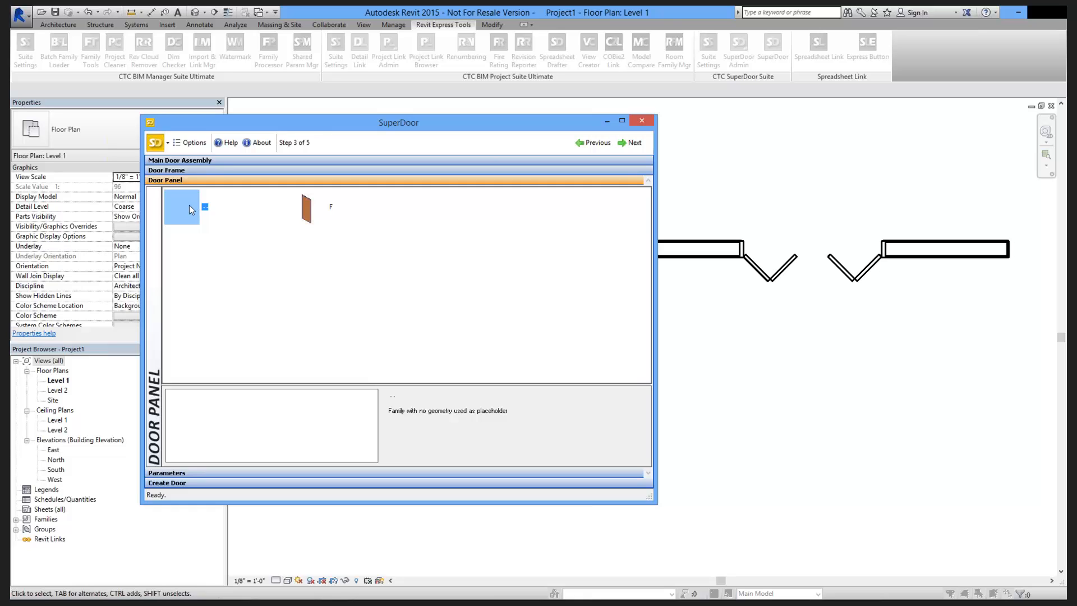
double_click(190, 208)
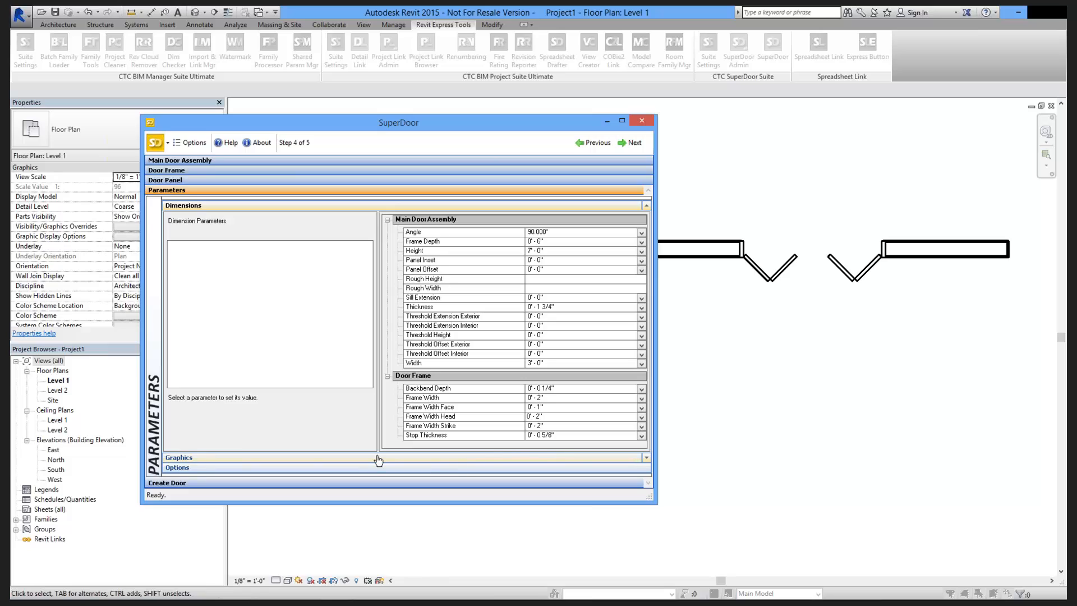
- Finish the Borrowed Light door with its default parameters and names, and place one instance in the wall beside the bifold door
left_click(343, 483)
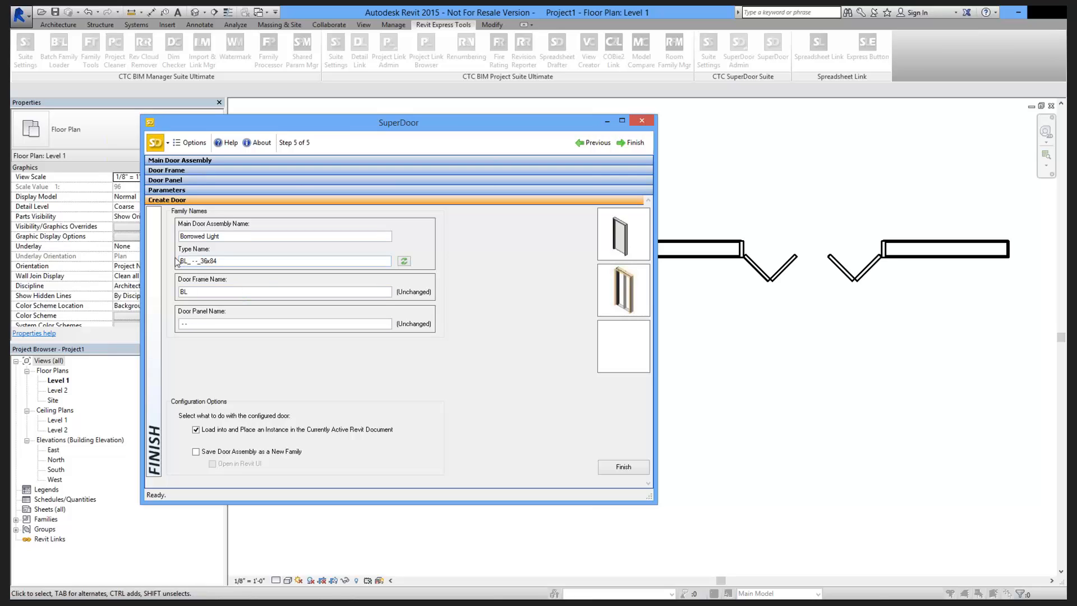
left_click(624, 467)
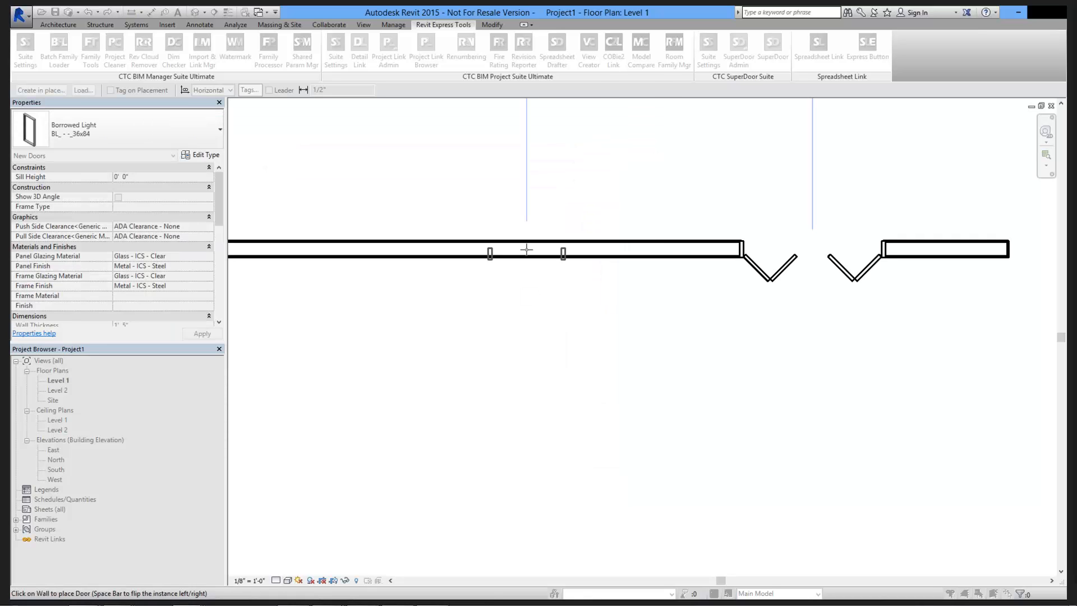
left_click(546, 329)
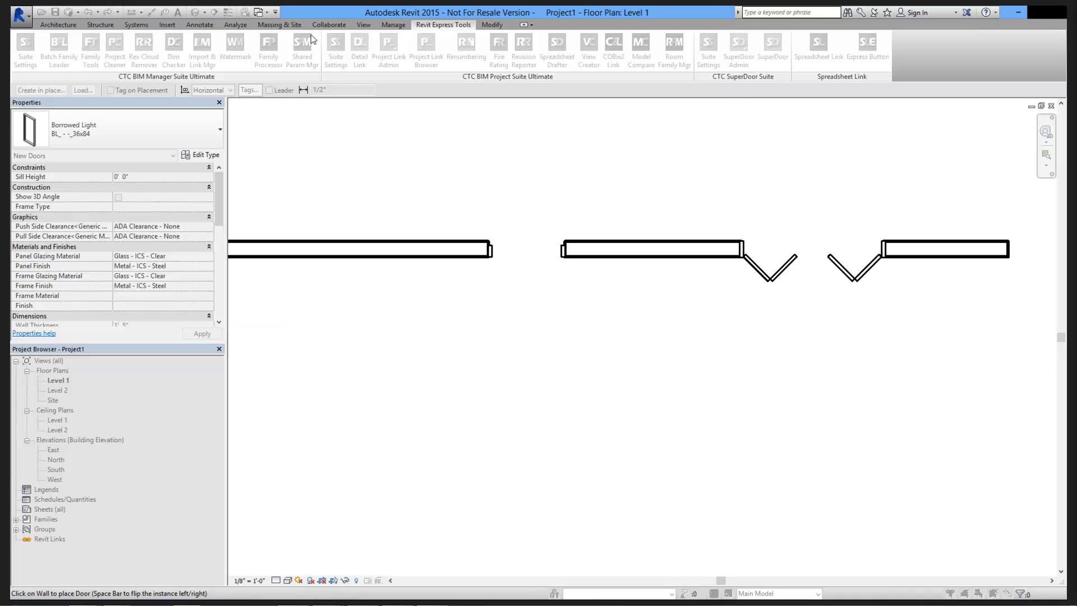
key("Escape")
- Open the default 3D view and display it shaded to inspect the borrowed light frame's sill
left_click(244, 12)
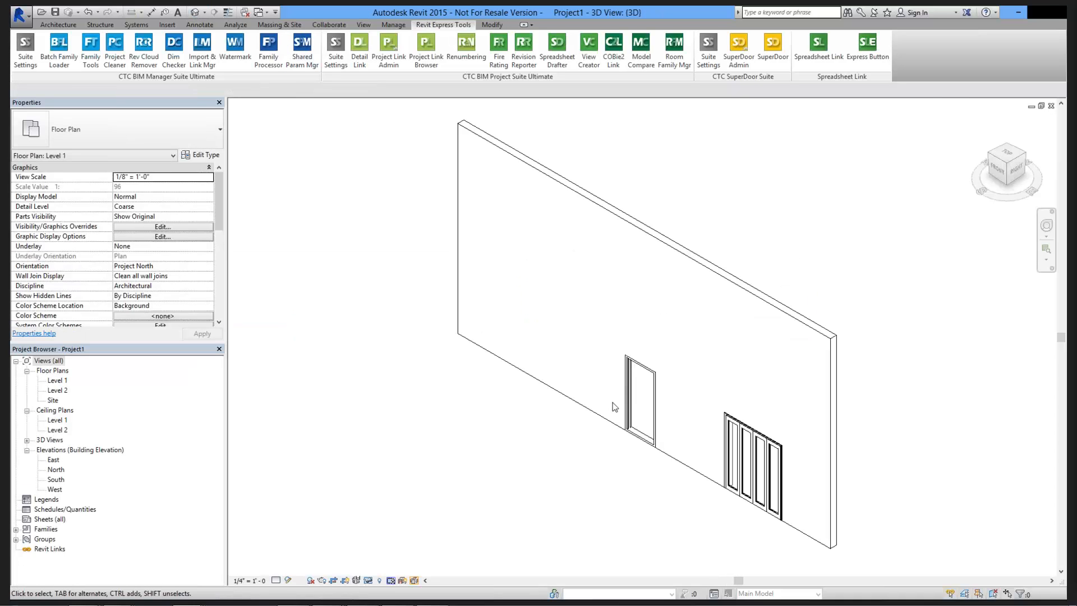
scroll(600, 452, "up", 6)
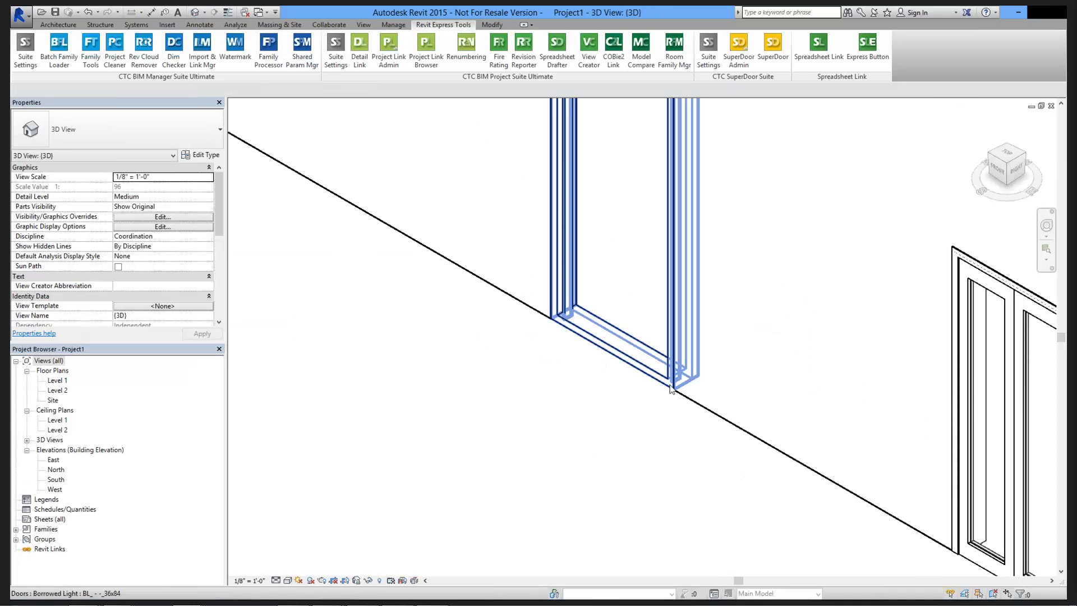
key("s")
key("d")
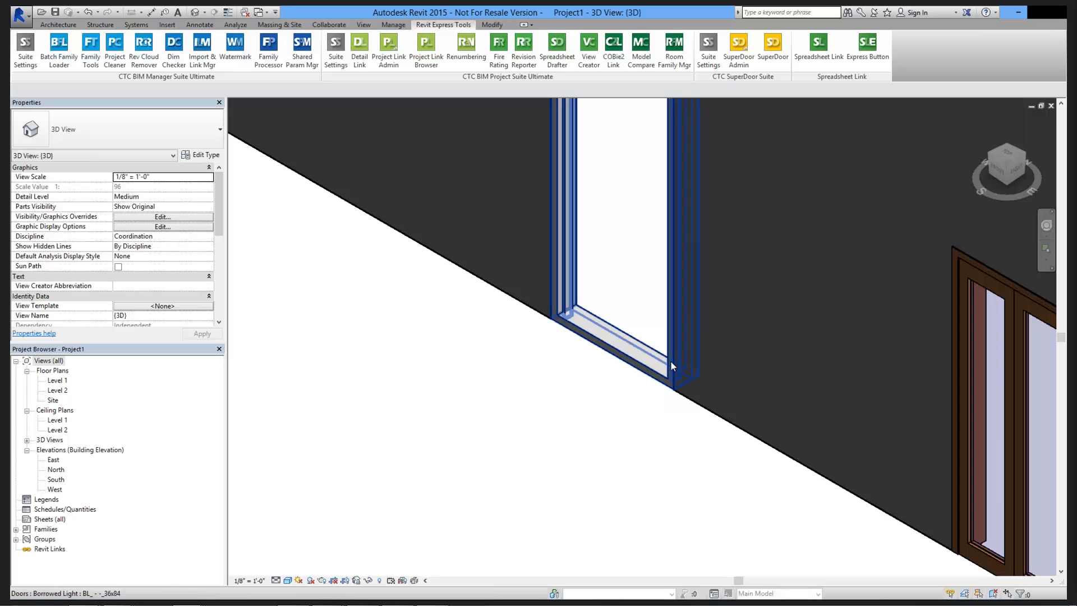
- Open the data settings of the SuperDoor Admin database and highlight the parent folder path where family files are located
scroll(537, 450, "down", 5)
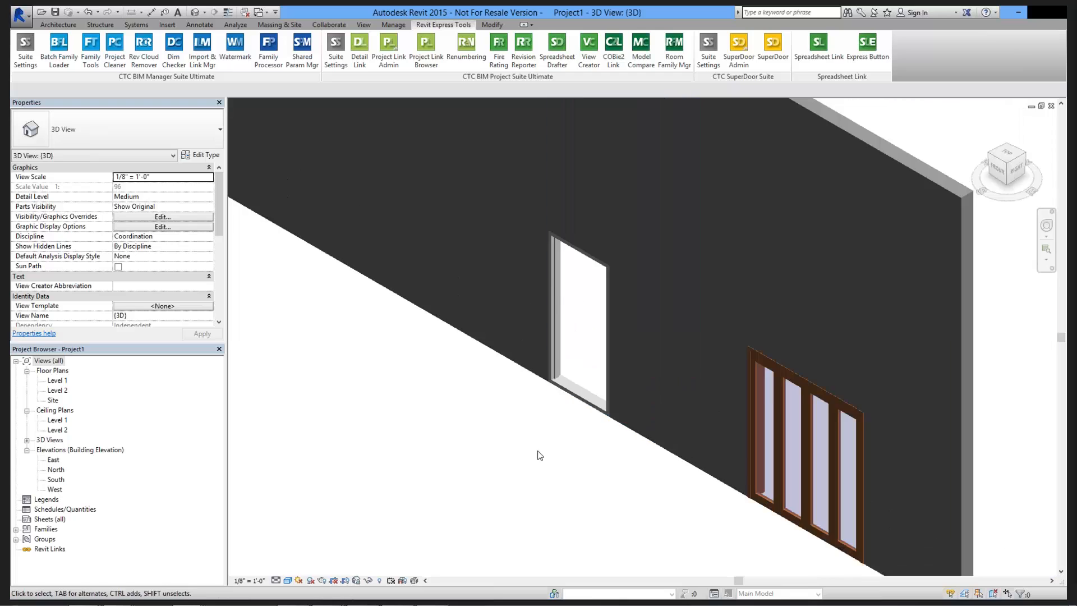
middle_click_drag(537, 450, 634, 454, "shift")
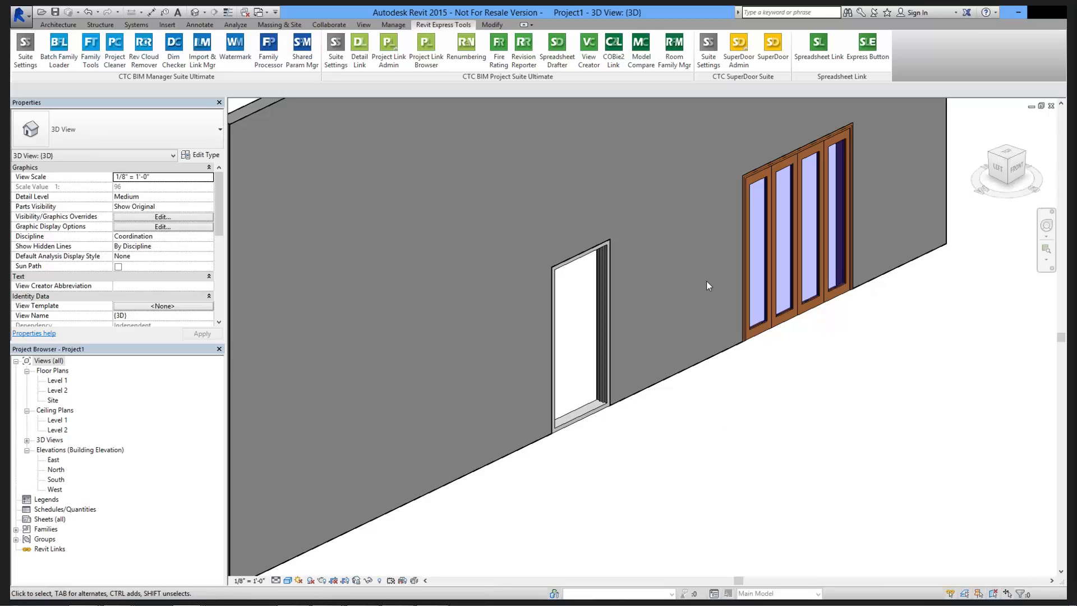
left_click(737, 55)
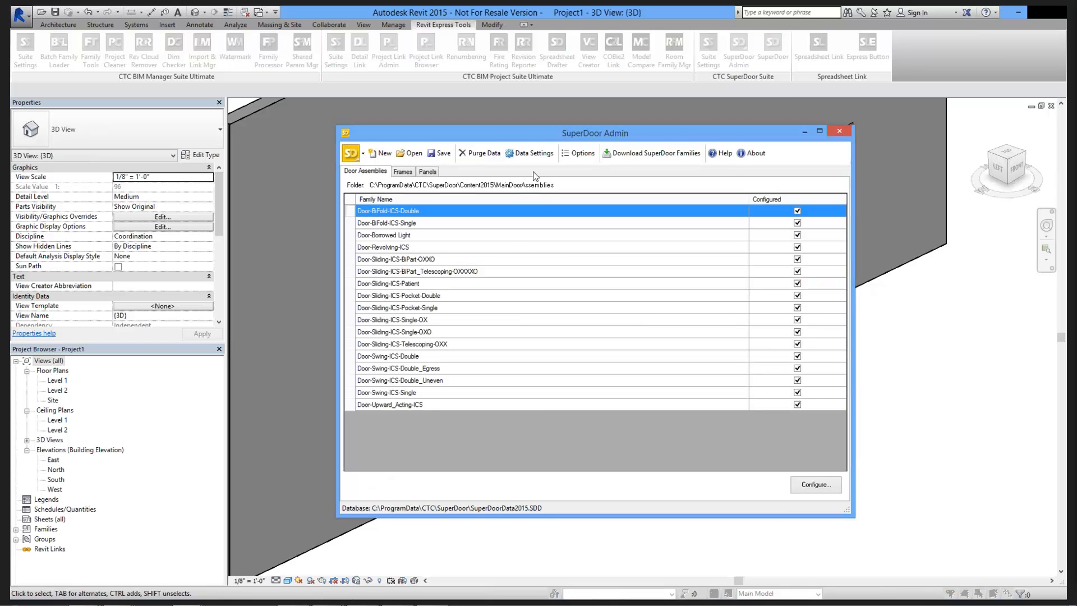
left_click(575, 154)
left_click(644, 345)
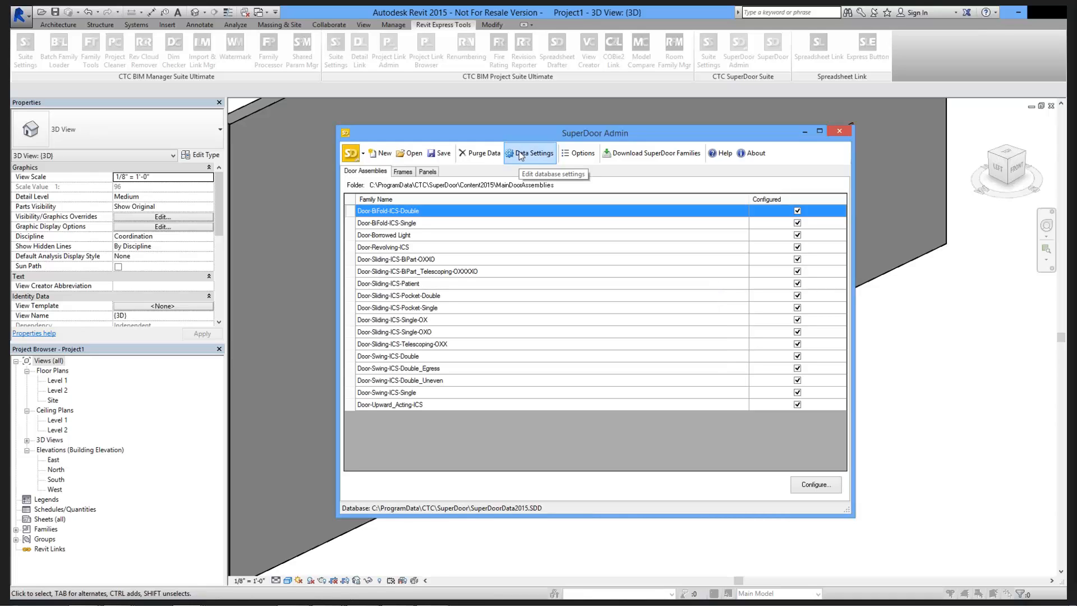
left_click(521, 154)
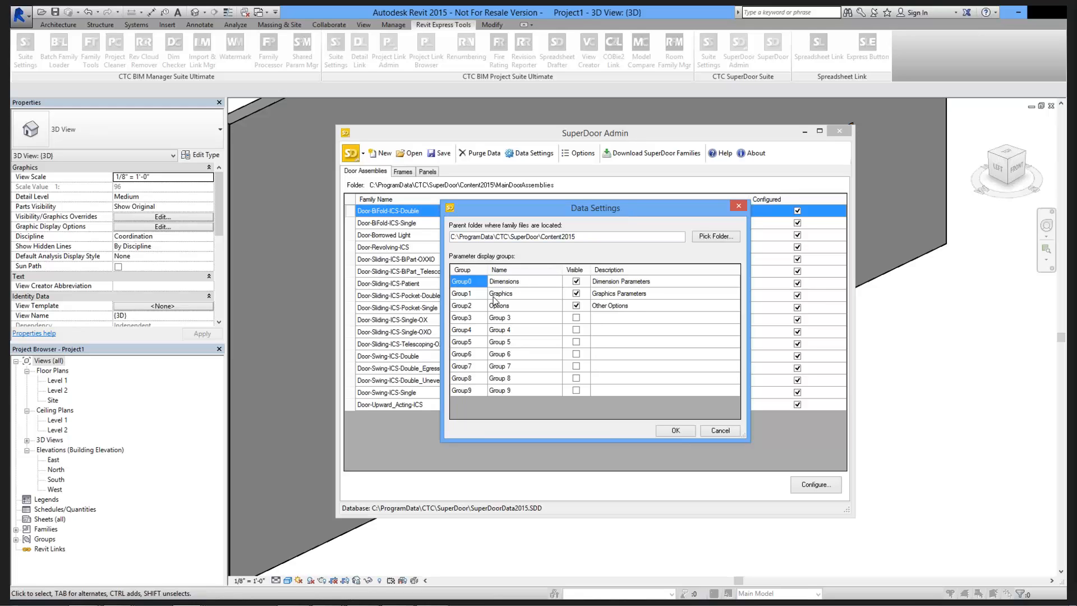
left_click_drag(581, 235, 442, 236)
left_click(578, 236)
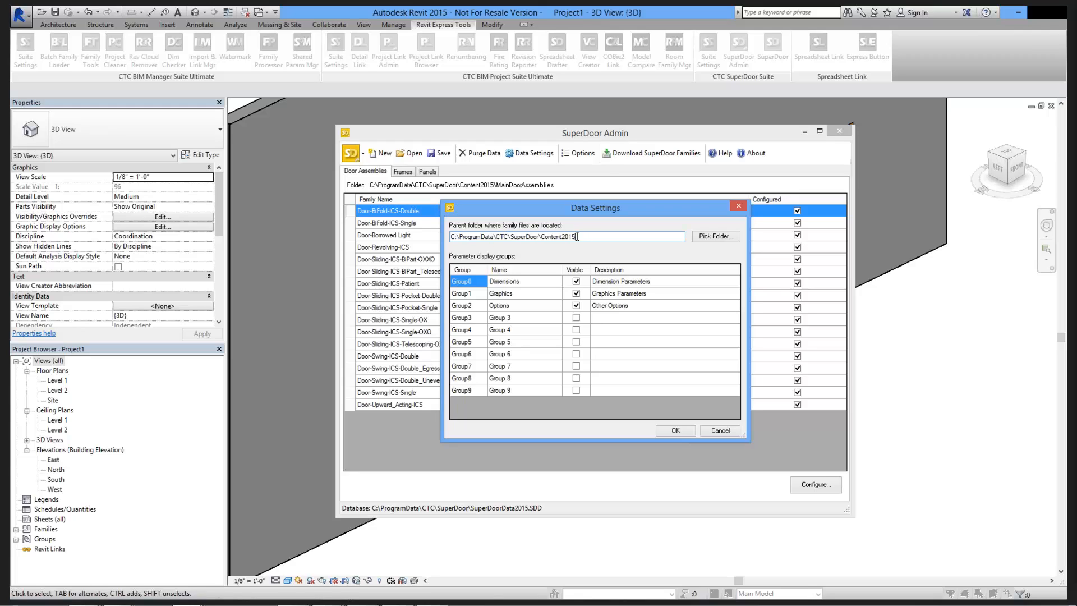
left_click_drag(577, 236, 463, 237)
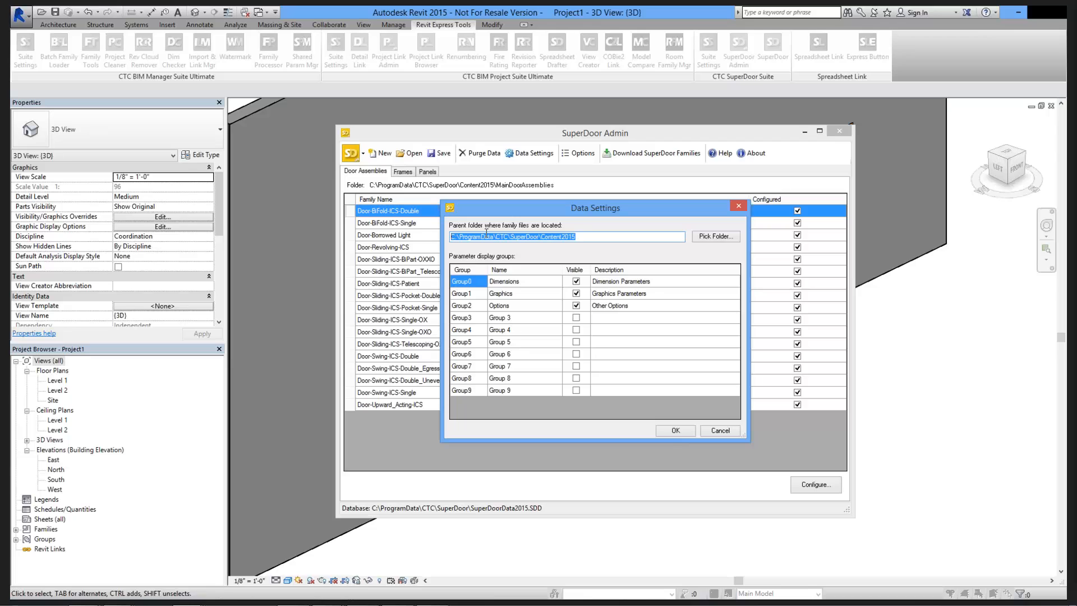
- Switch to File Explorer and copy the Content2015 folder from the local SuperDoor folder to the CTC_Training (X:) drive
key("super+e")
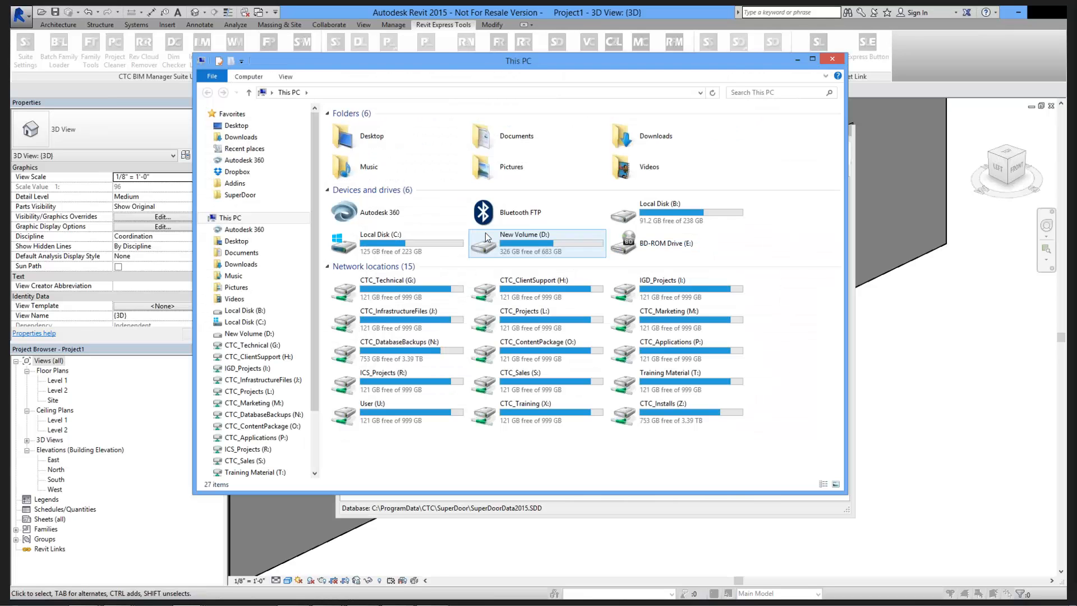
double_click(416, 241)
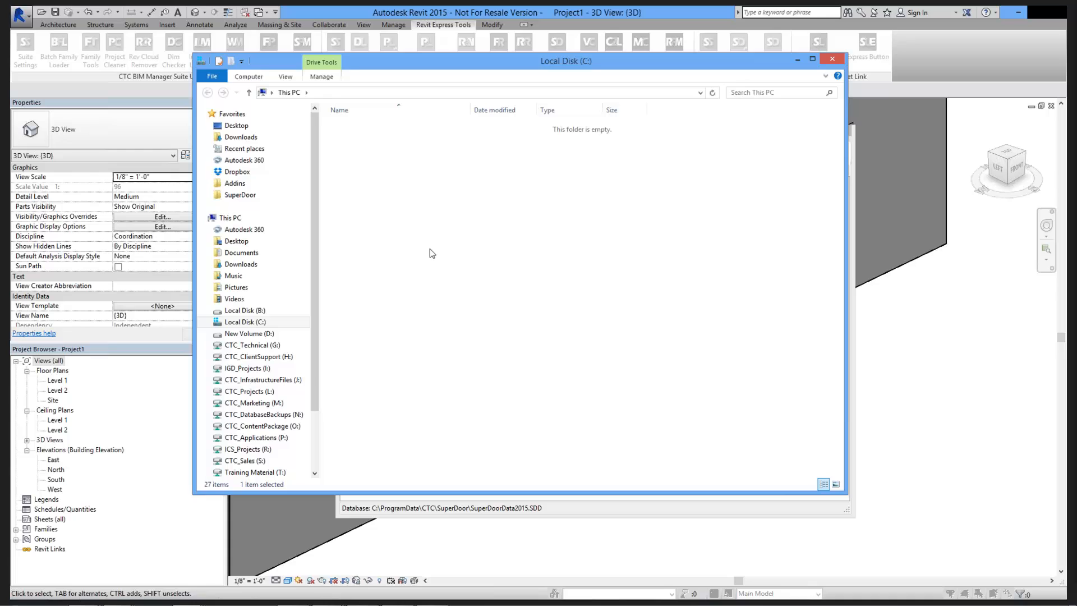
left_click(240, 195)
left_click(368, 149)
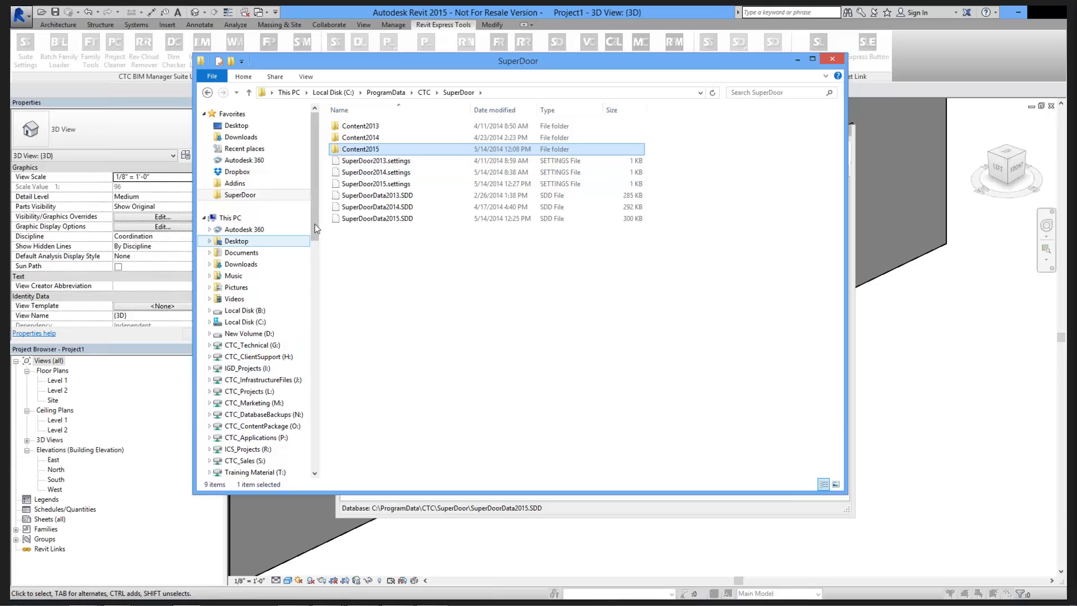
scroll(259, 348, "down", 5)
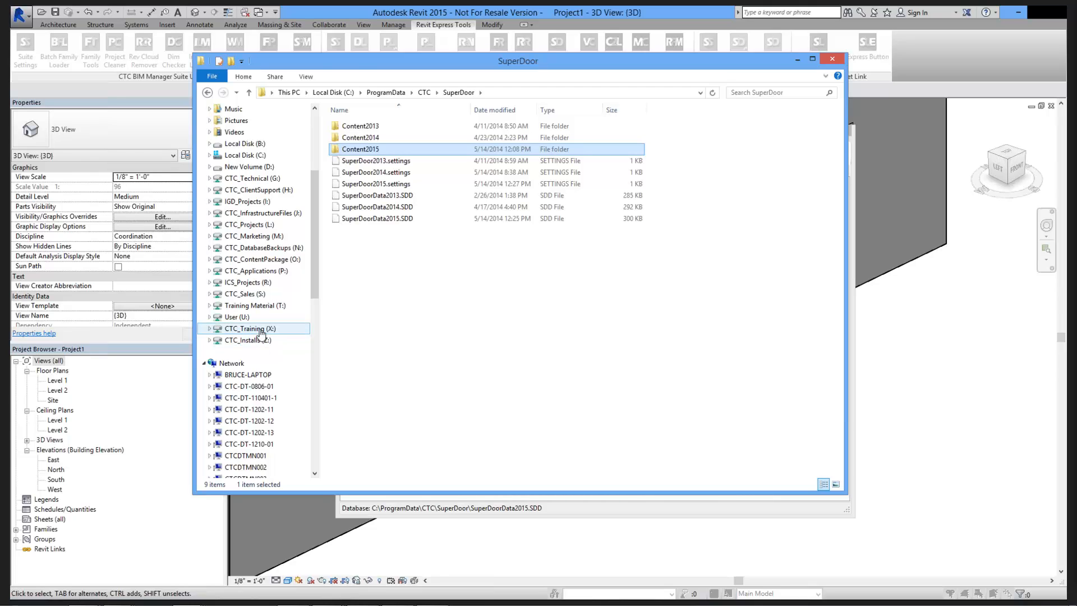
left_click(261, 330)
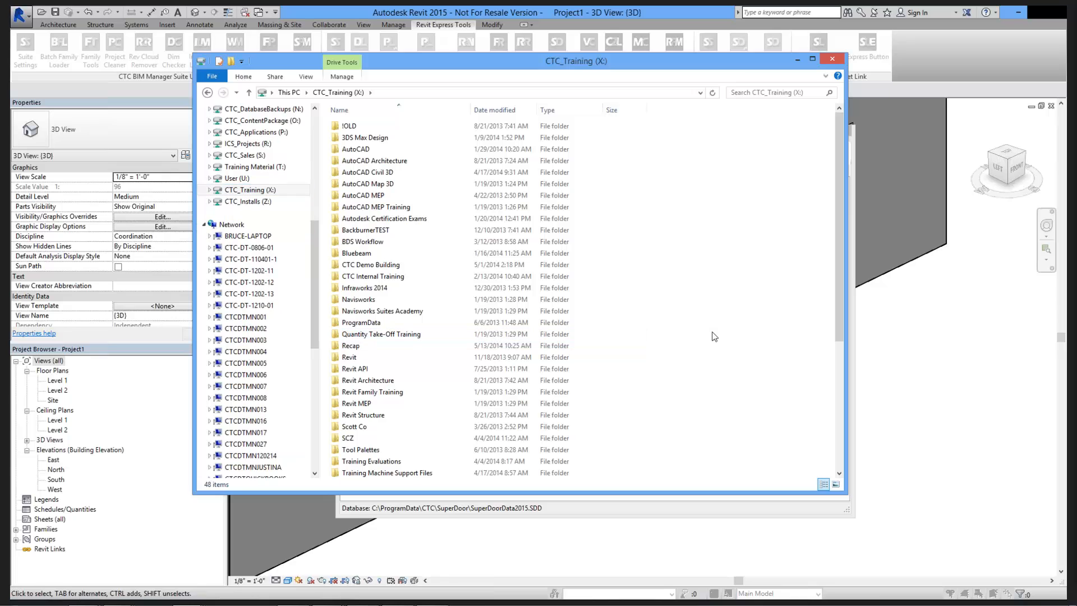
scroll(715, 336, "down", 3)
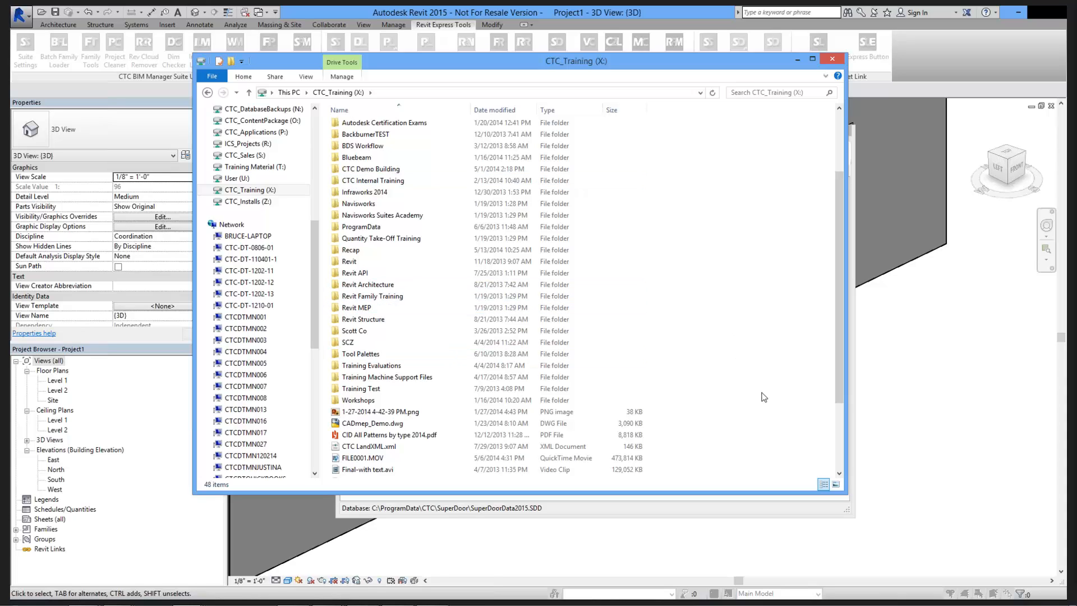
key("ctrl+v")
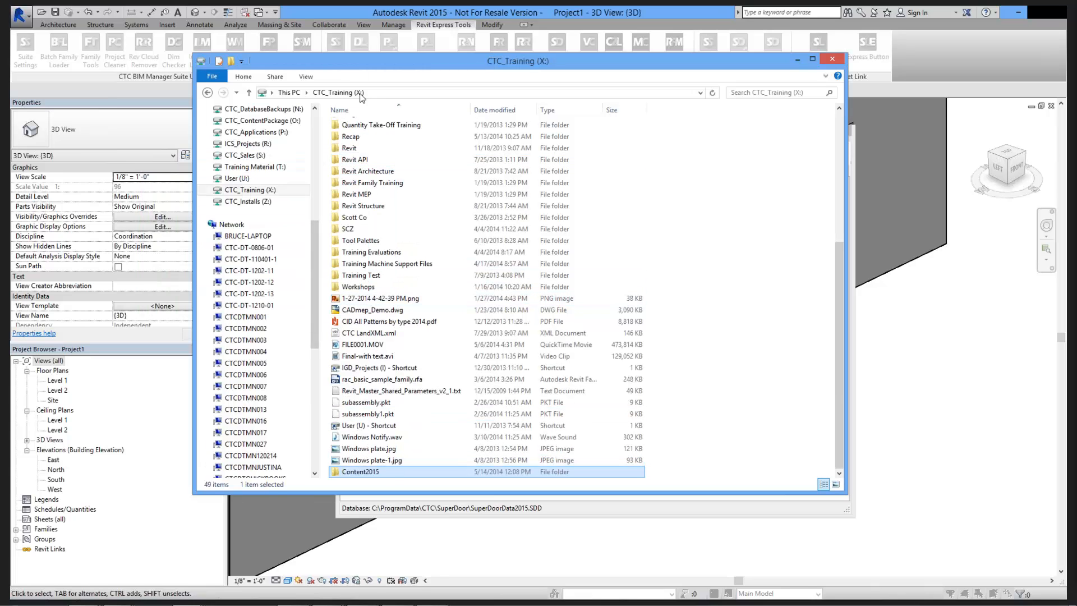
left_click(468, 94)
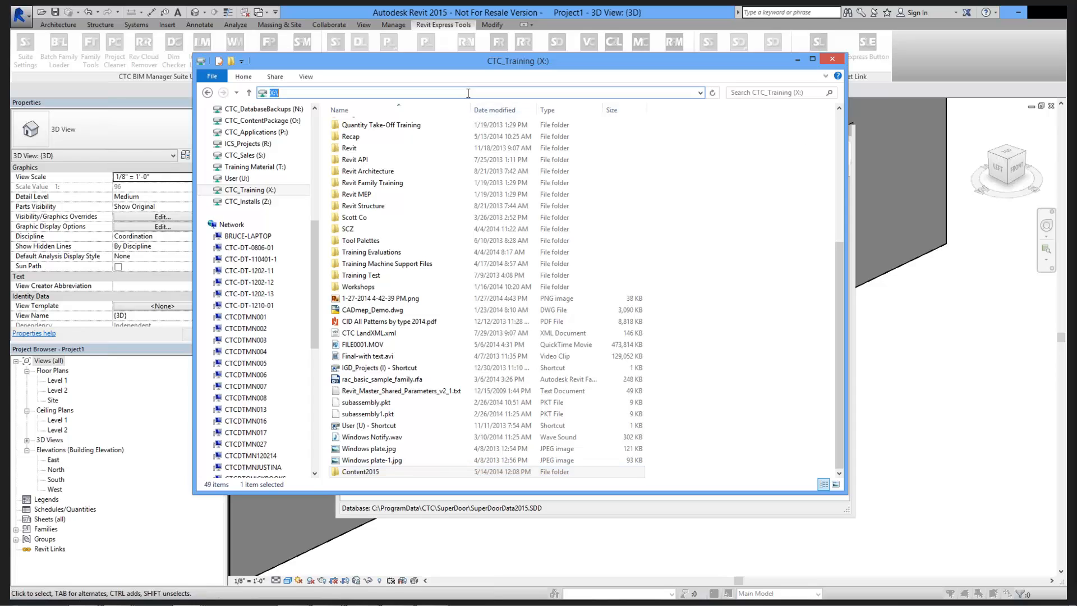
left_click(833, 58)
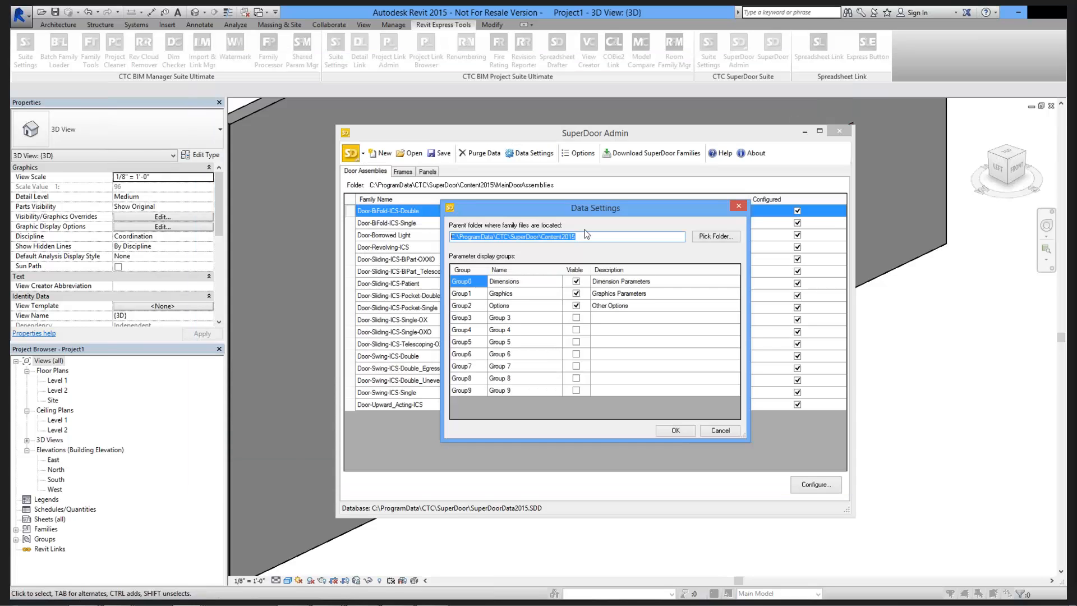
- Set the parent folder for family files to X:\Content2015 in the data settings and accept the change
left_click(539, 236)
left_click_drag(504, 236, 435, 238)
type("X:\\")
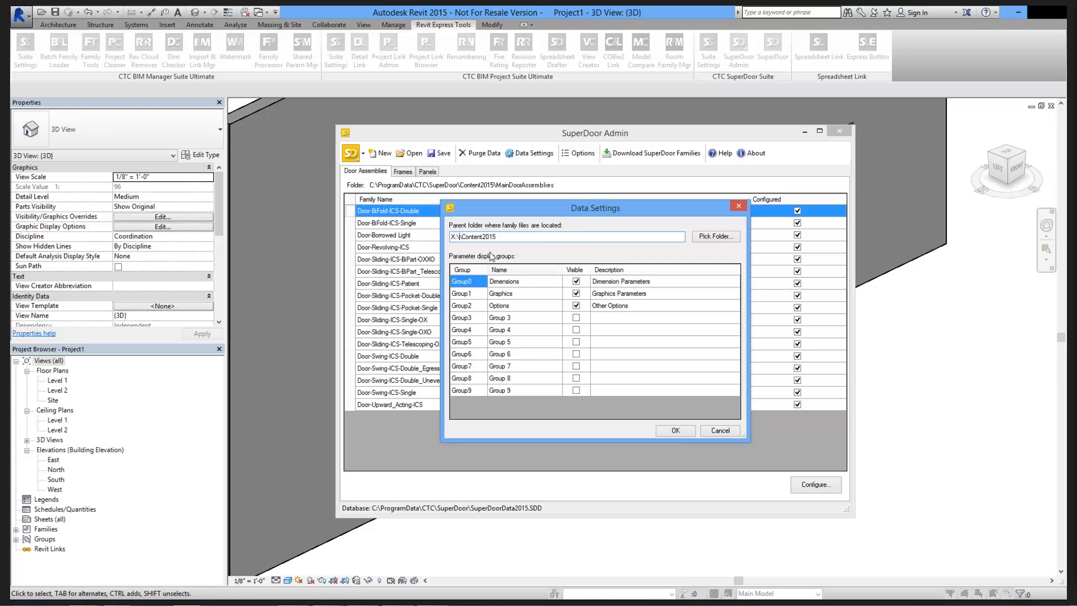
key("BackSpace")
left_click(676, 431)
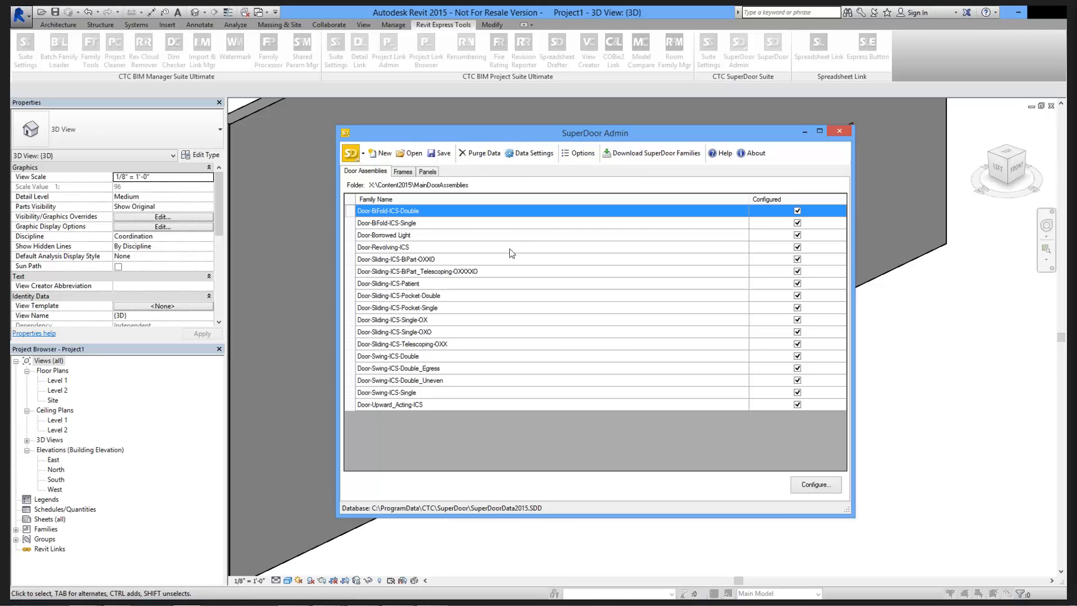
- Save the current SuperDoor database and close SuperDoor Admin
left_click(445, 159)
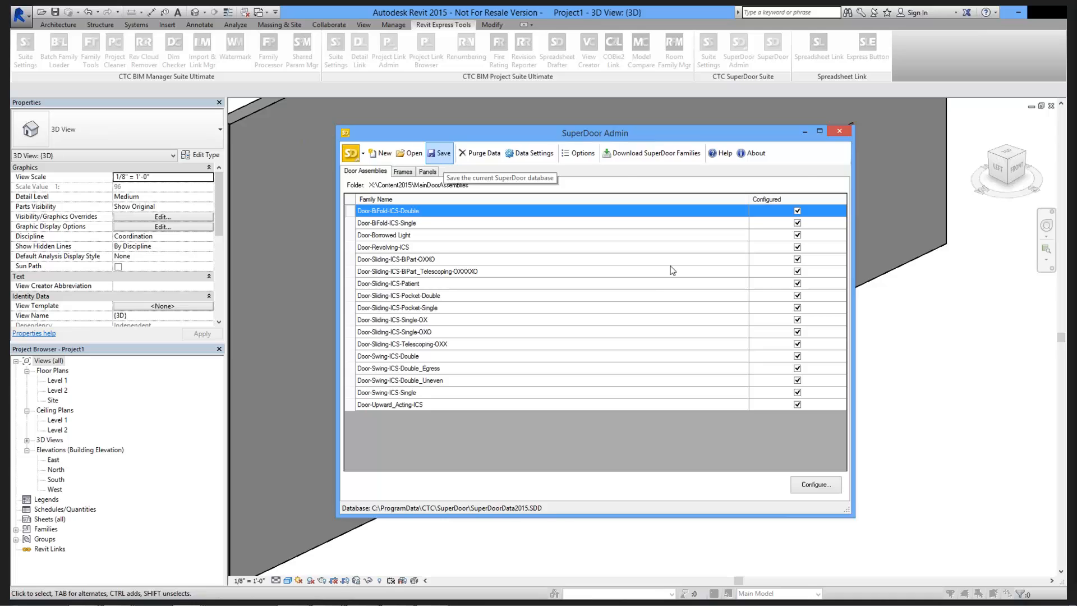
key("Return")
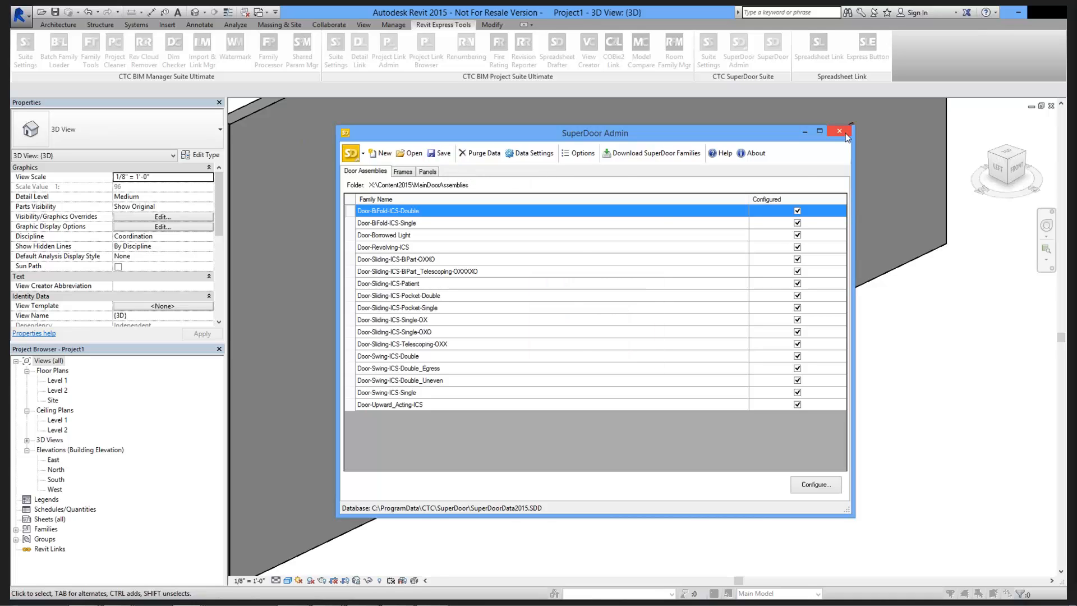
left_click(840, 132)
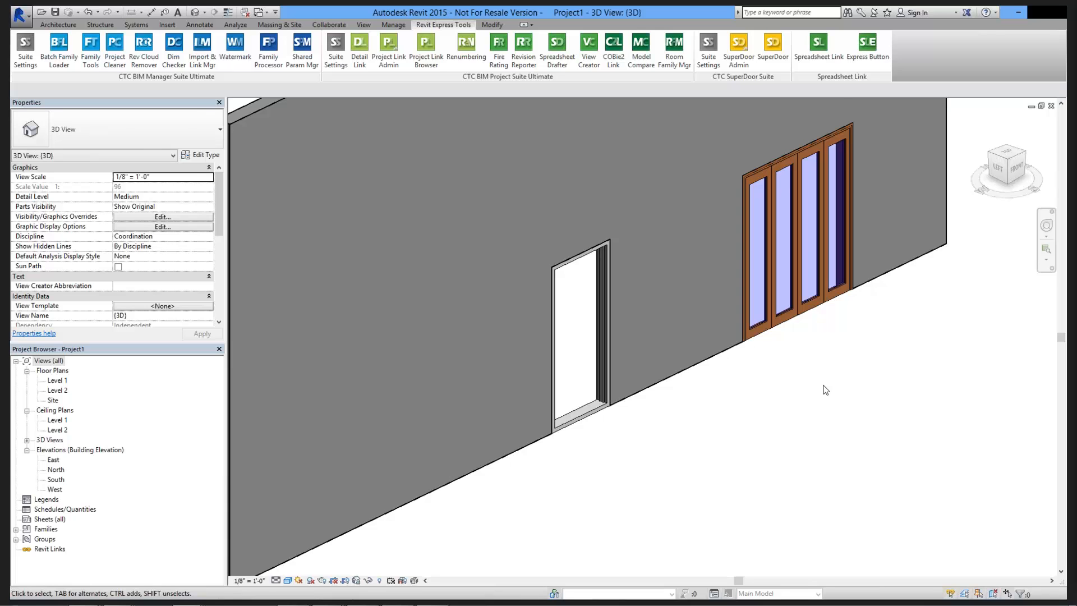
- Switch to File Explorer and copy SuperDoorData2015.SDD from the local SuperDoor folder to the CTC_Training (X:) drive
key("super+e")
left_click(414, 241)
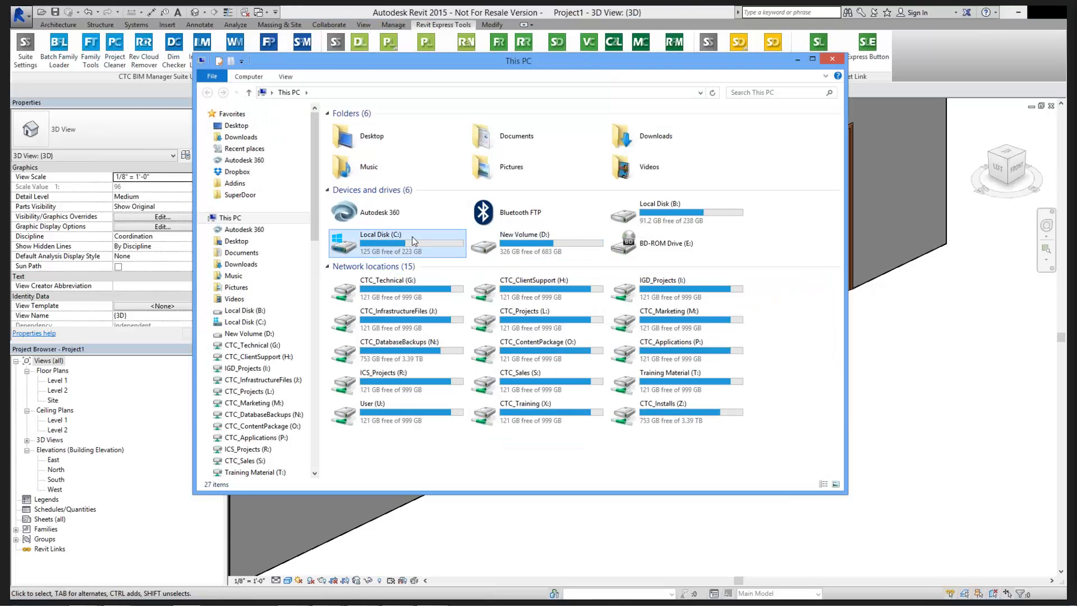
double_click(414, 241)
left_click(240, 194)
left_click(371, 223)
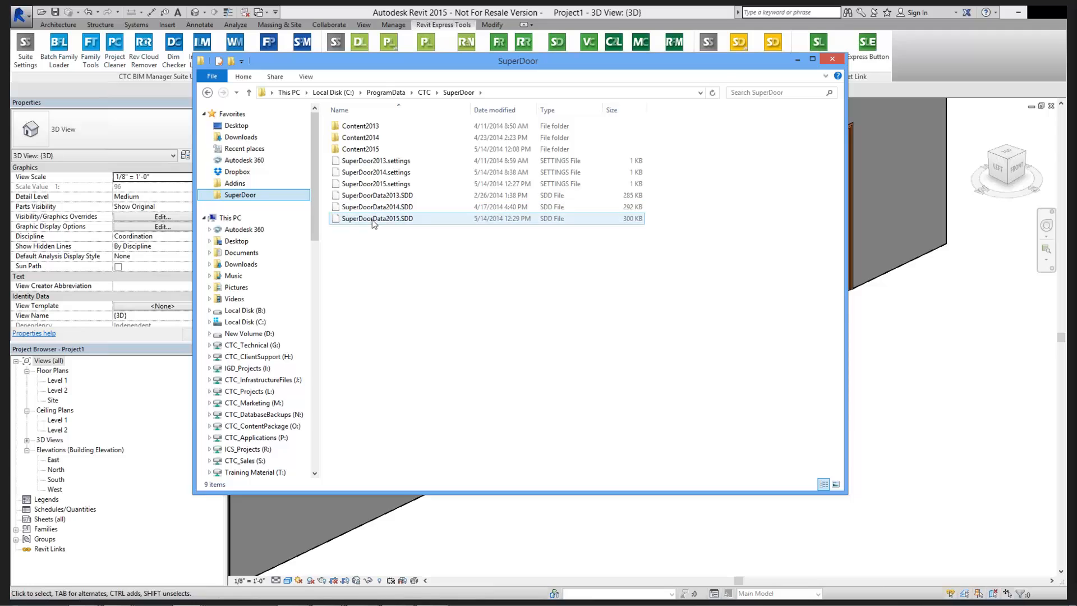
left_click(374, 222)
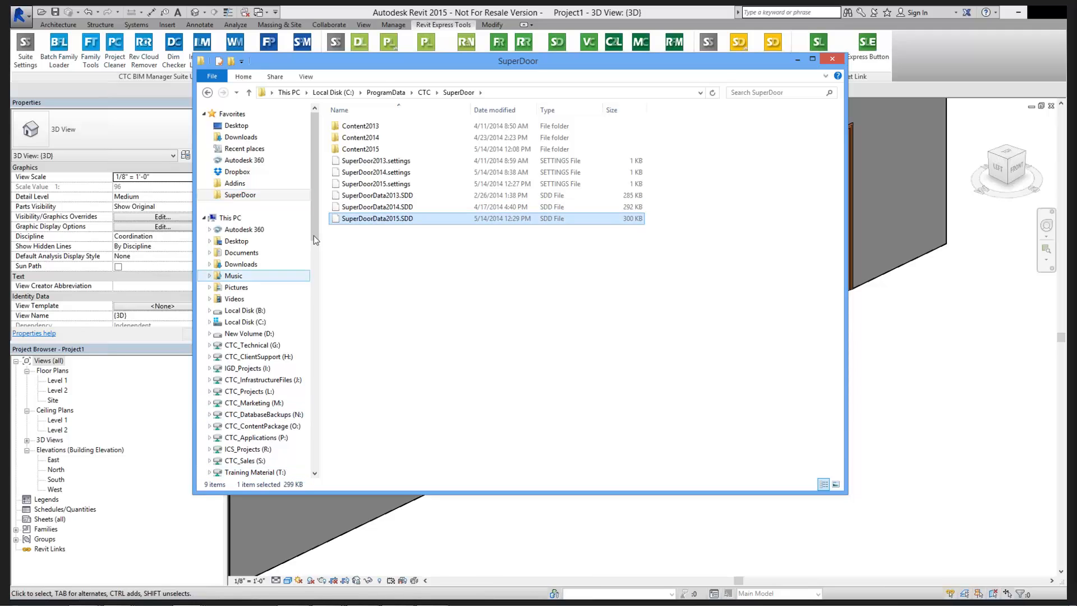
left_click_drag(314, 245, 315, 275)
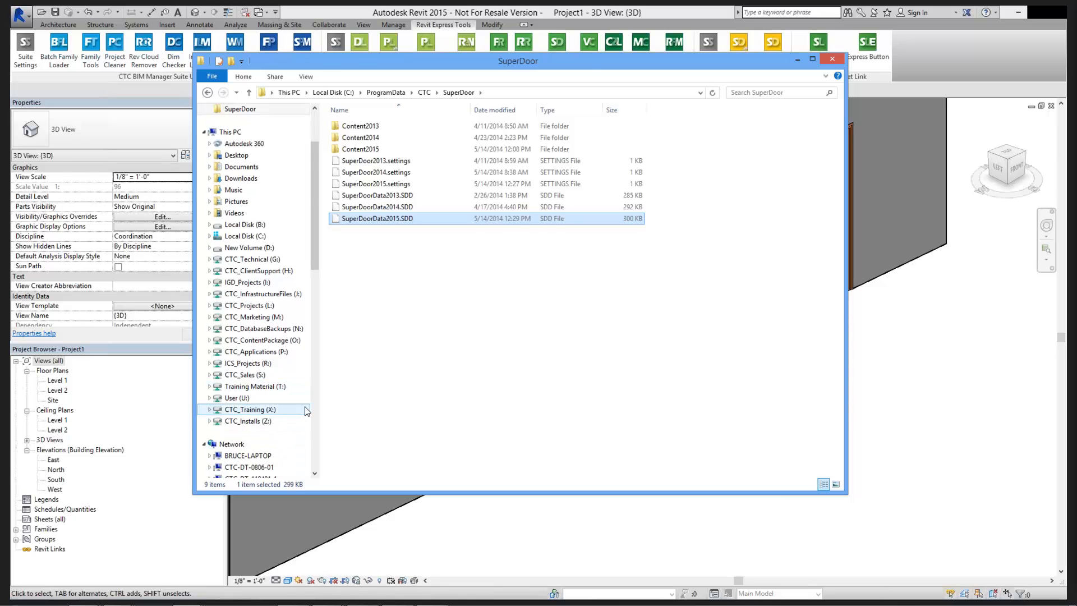
left_click(249, 409)
key("ctrl+v")
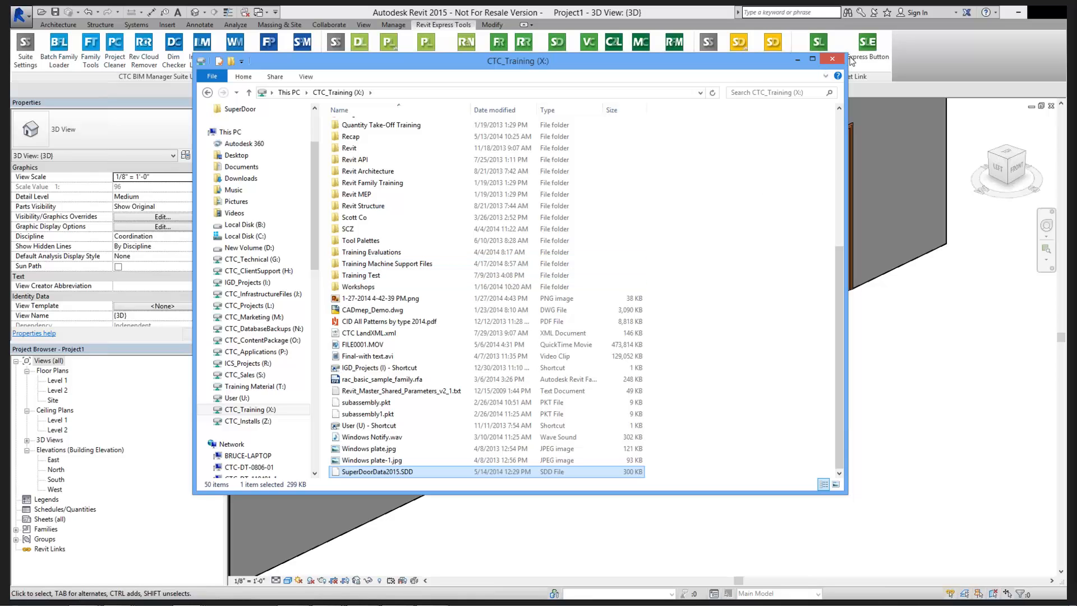
left_click(828, 61)
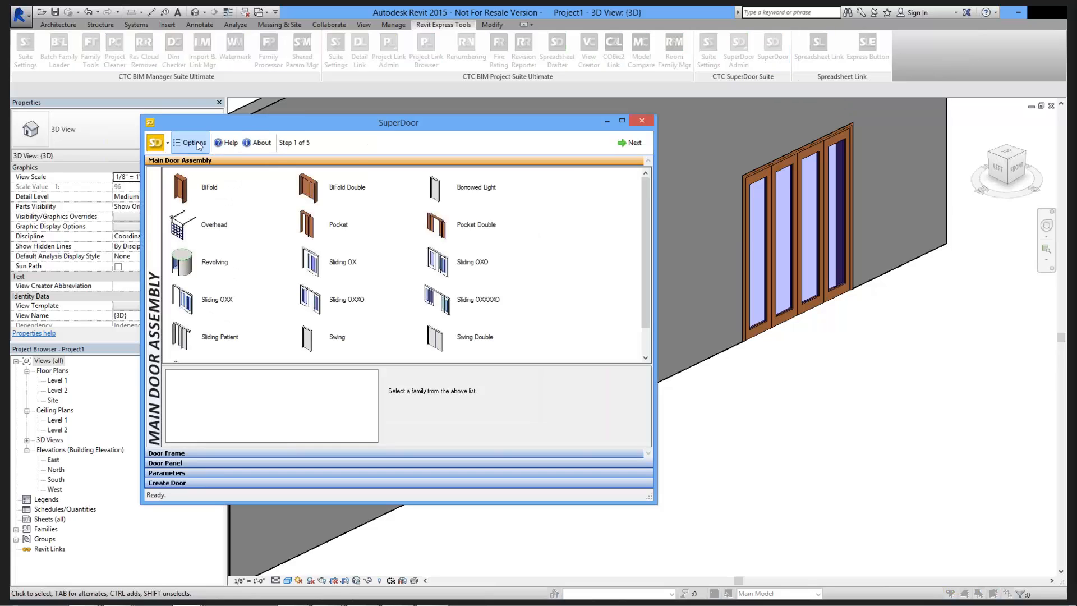
- Set SuperDoor's database file to X:\SuperDoorData2015.SDD, preview the Sliding OX assembly, and close SuperDoor
left_click(194, 143)
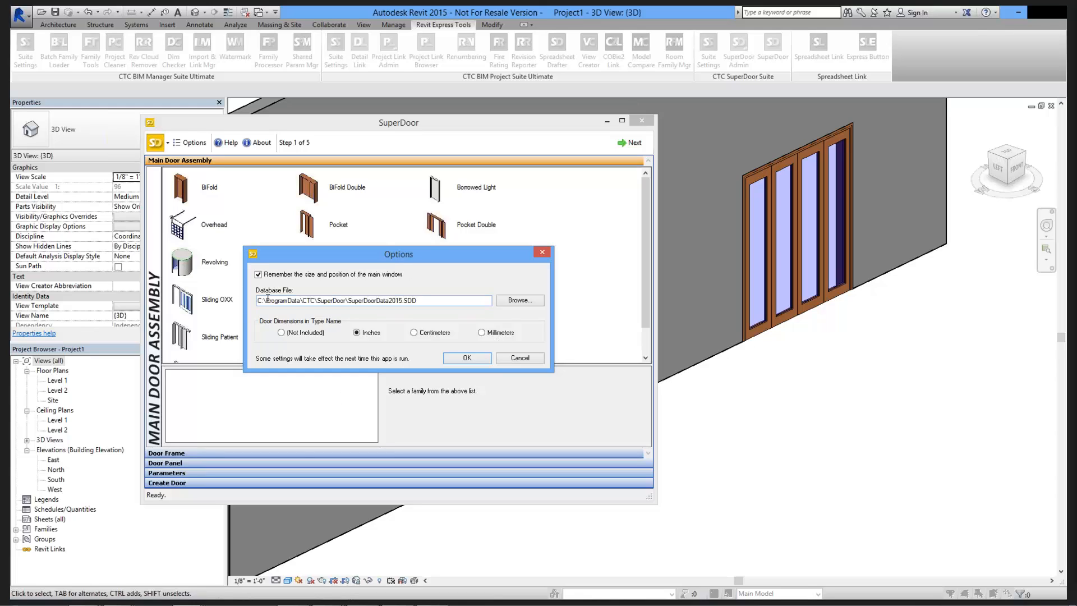
left_click(517, 301)
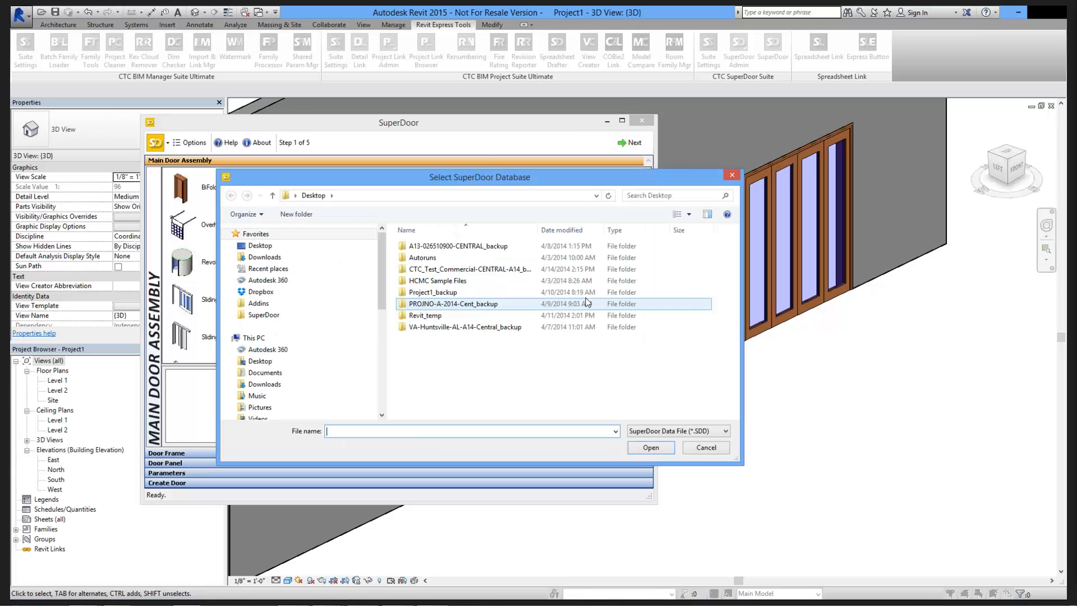
left_click_drag(381, 272, 382, 402)
left_click(269, 368)
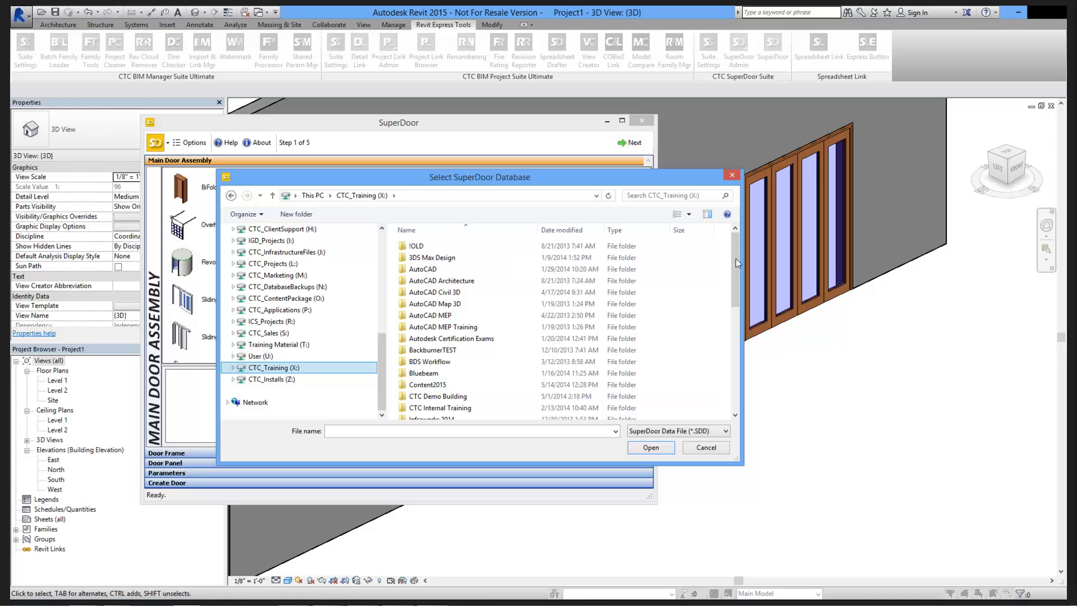
left_click_drag(737, 264, 736, 368)
left_click(443, 402)
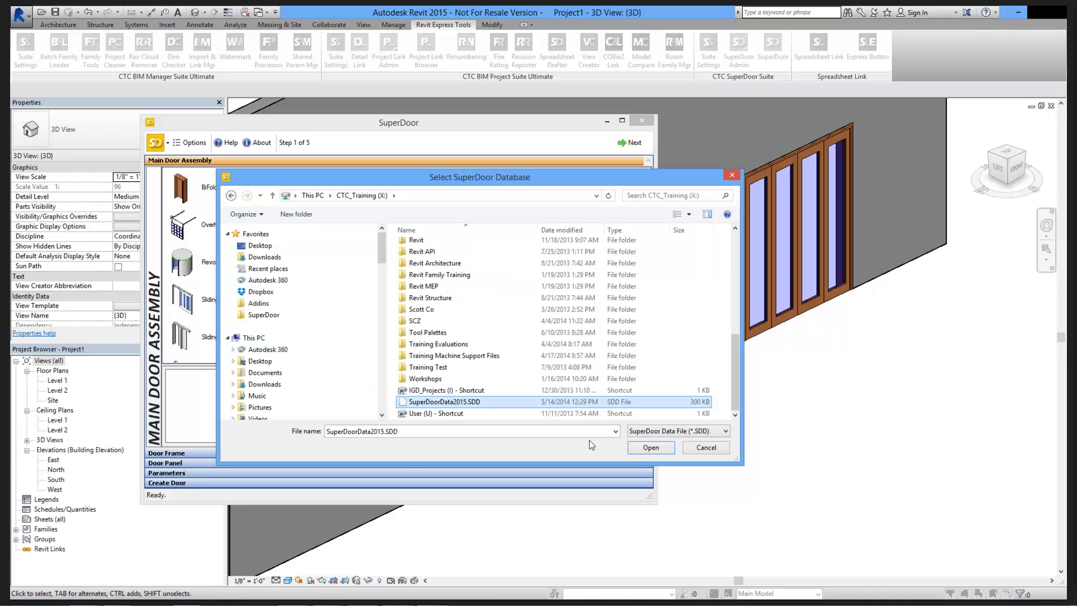
left_click(651, 449)
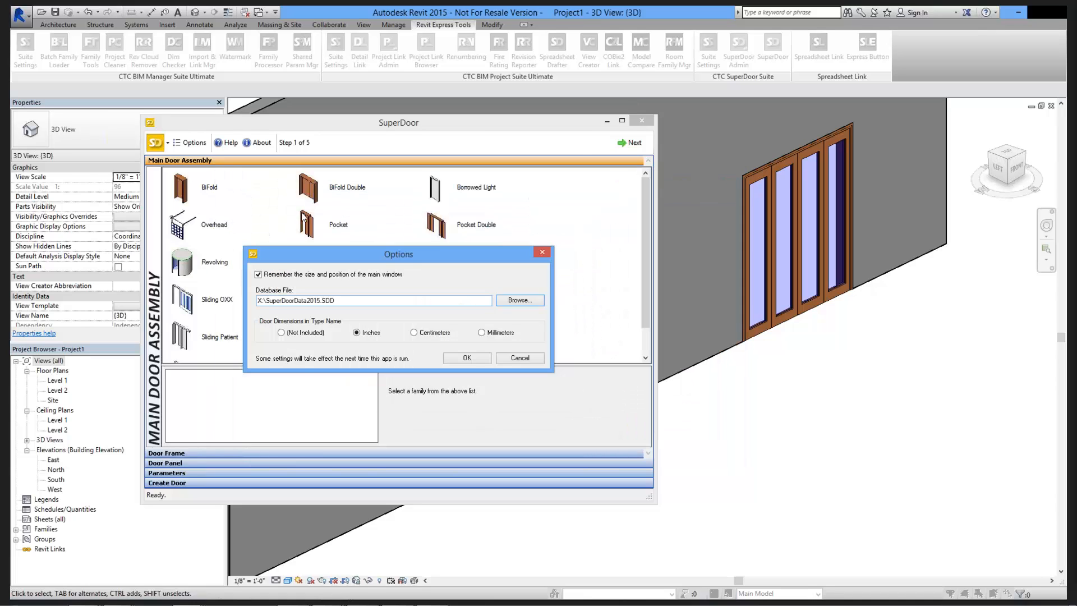
left_click(476, 358)
left_click(312, 275)
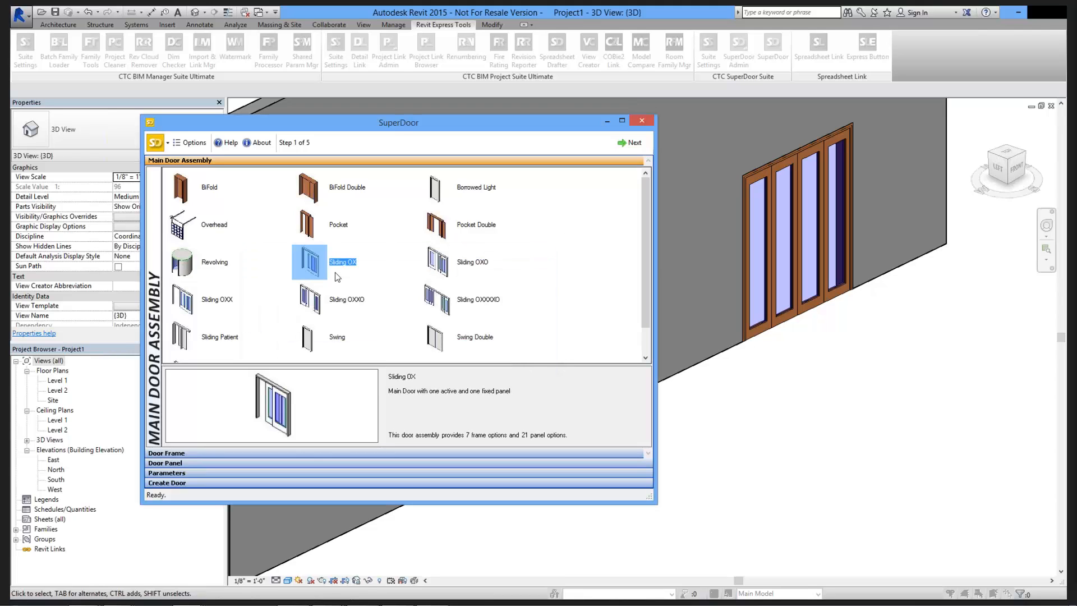
left_click(642, 120)
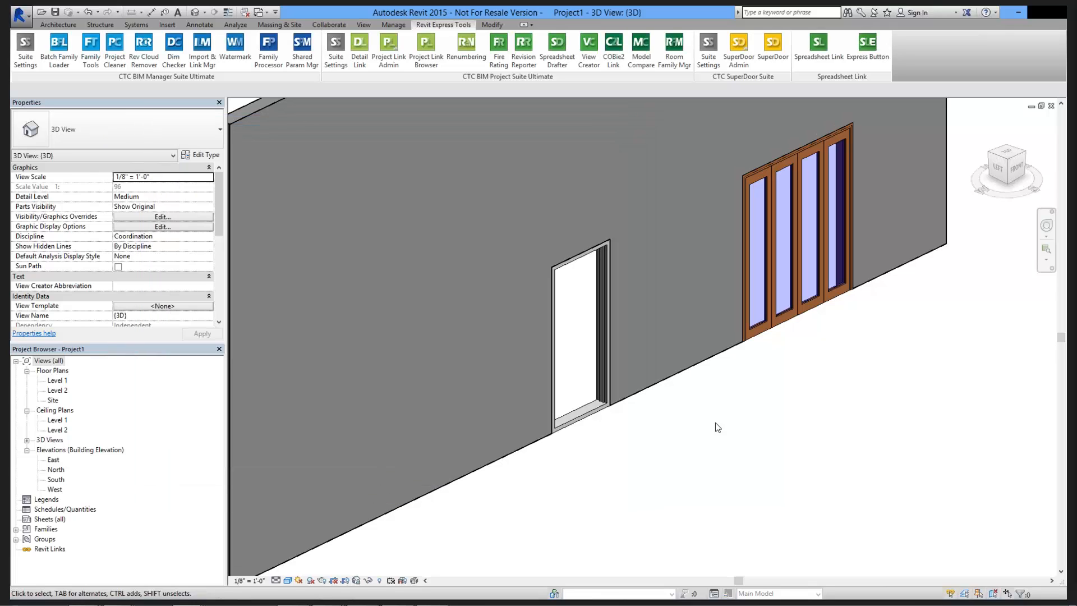
- Examine SuperDoor2015.settings and SuperDoorData2015.SDD in the local SuperDoor folder using File Explorer, and close the folder window
key("super+e")
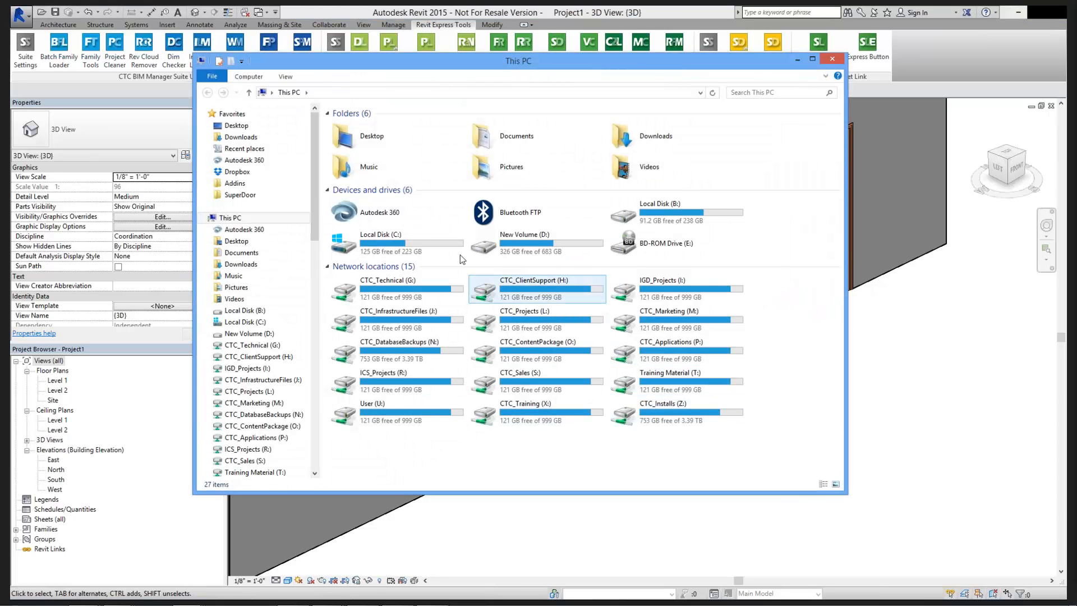
left_click(240, 194)
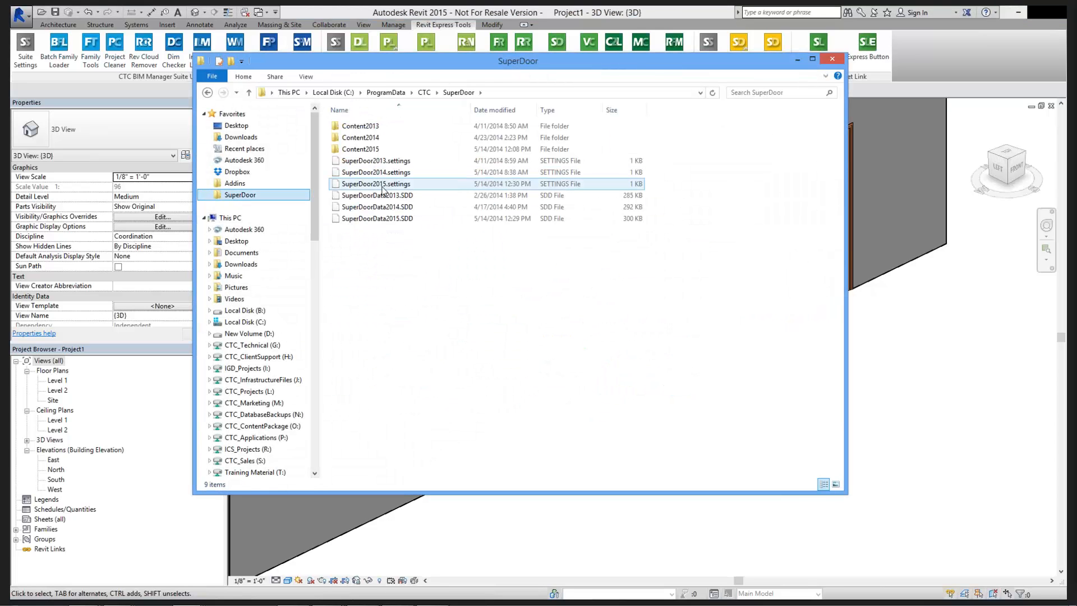
left_click(373, 183)
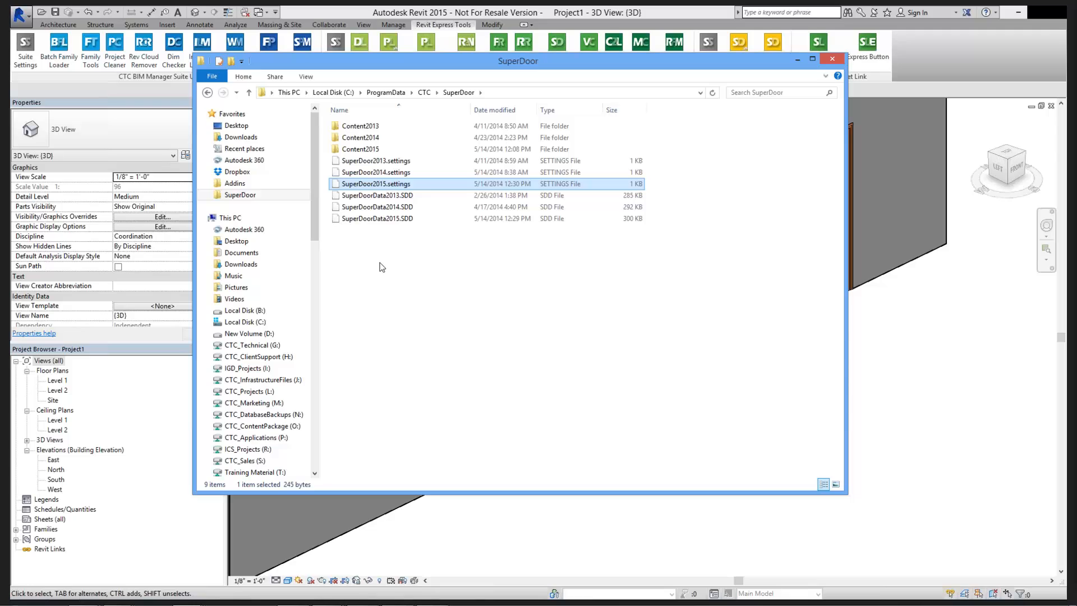
left_click(373, 219)
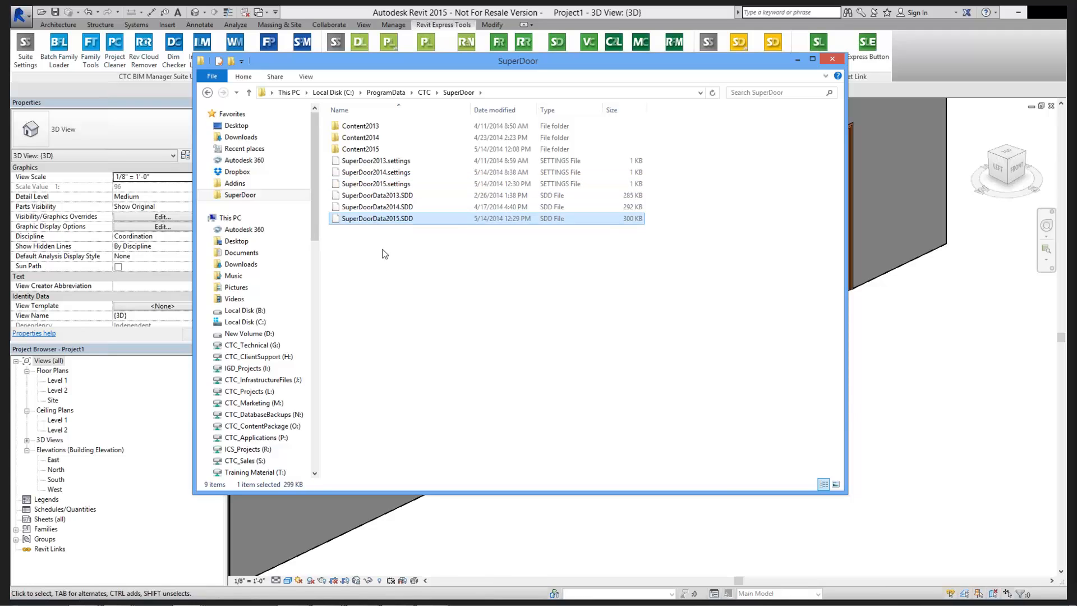
left_click(373, 184)
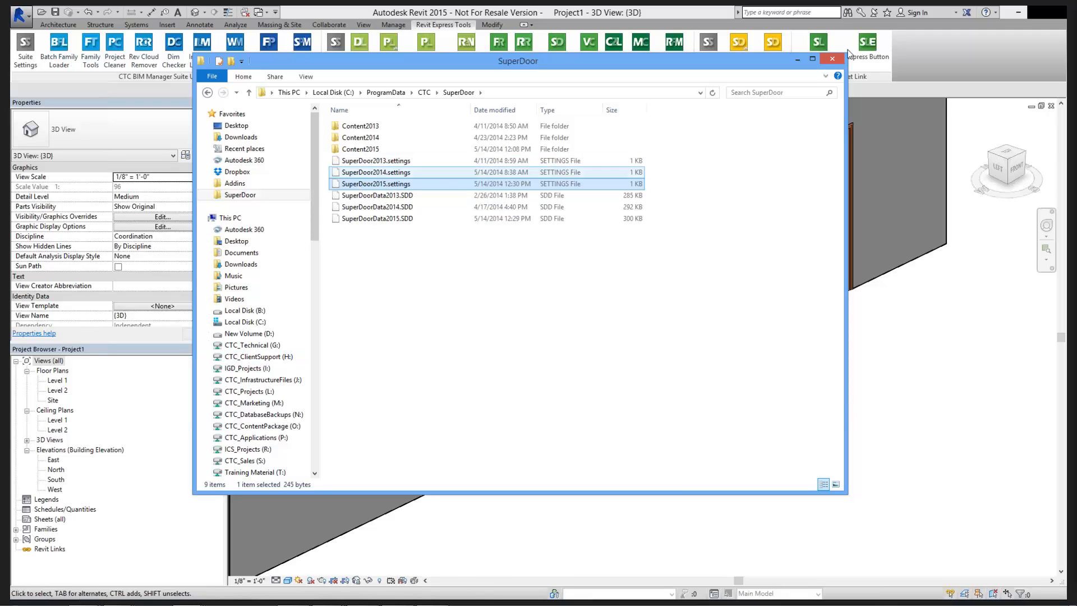
left_click(833, 59)
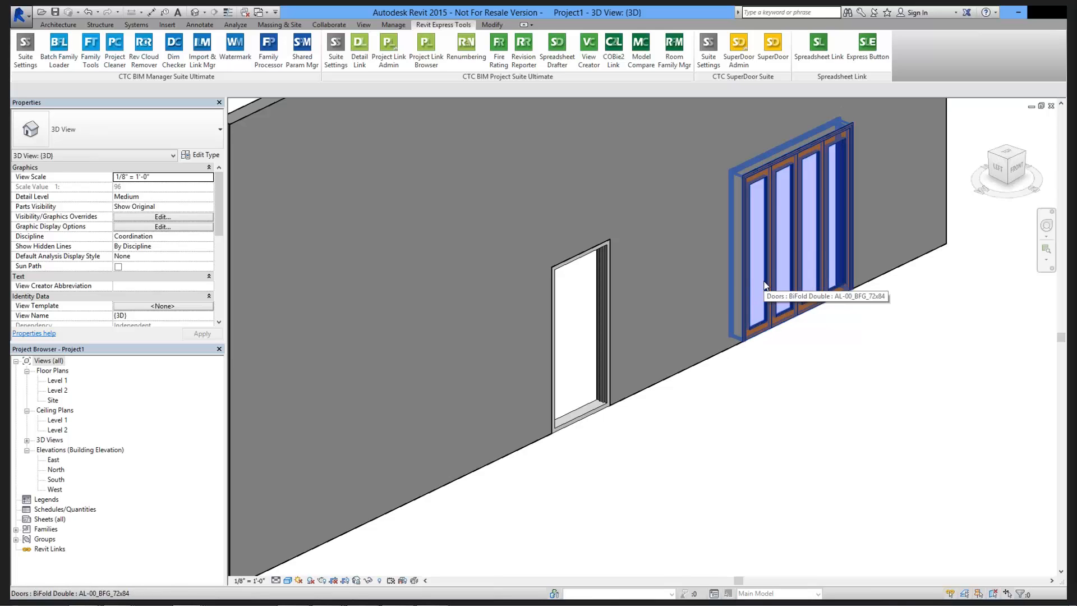
- Hide the SuperDoor Suite Settings and SuperDoor Content Manager ribbon buttons in the SuperDoor suite settings, save with confirmation, and close the settings
left_click(709, 45)
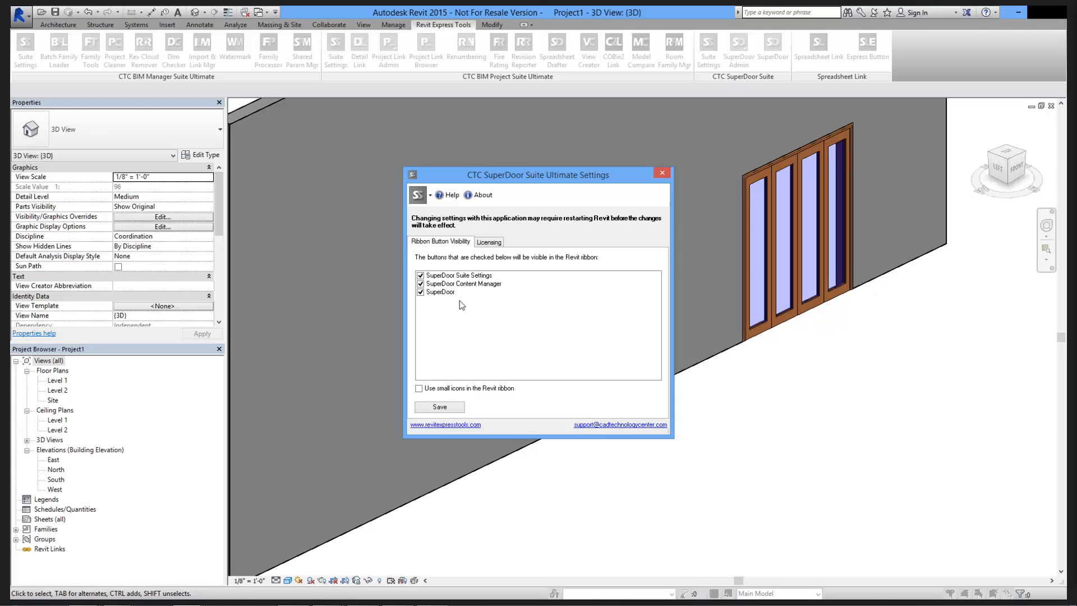
left_click(420, 284)
left_click(421, 275)
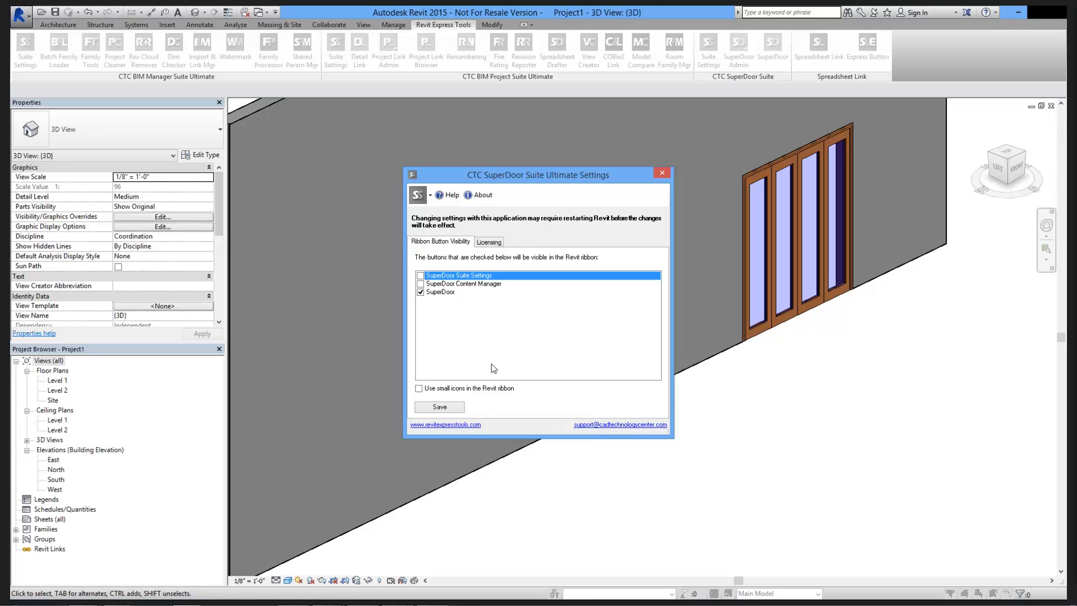
left_click(455, 411)
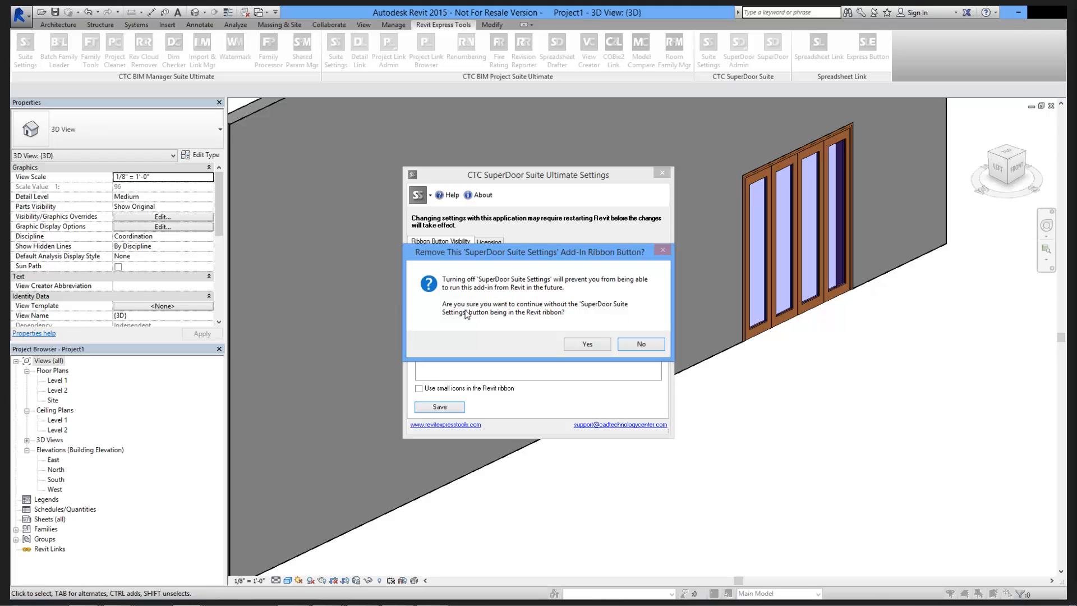
left_click(588, 345)
left_click(628, 336)
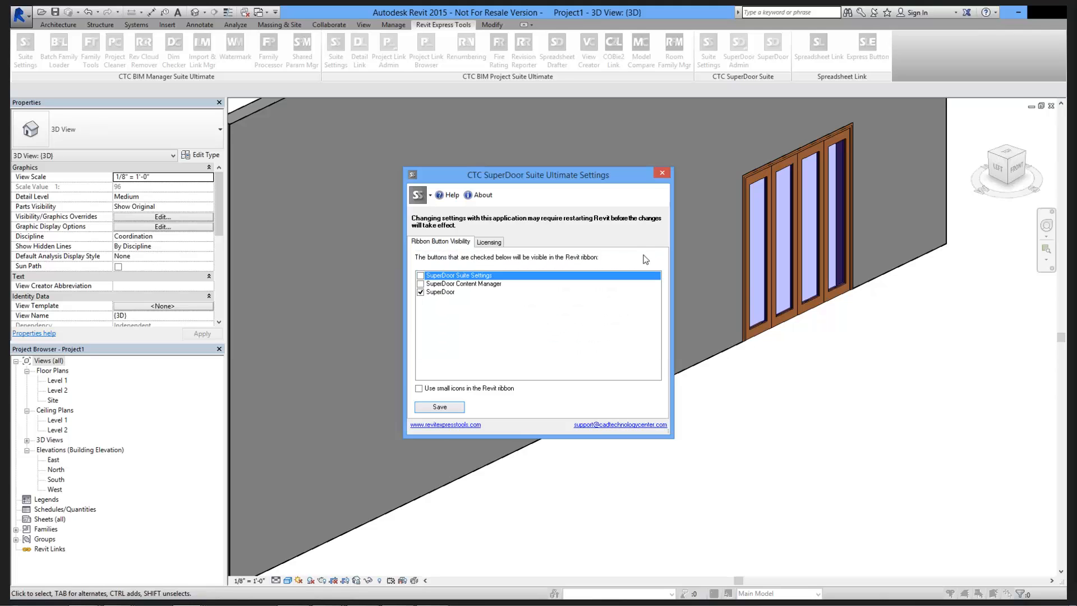
left_click(662, 173)
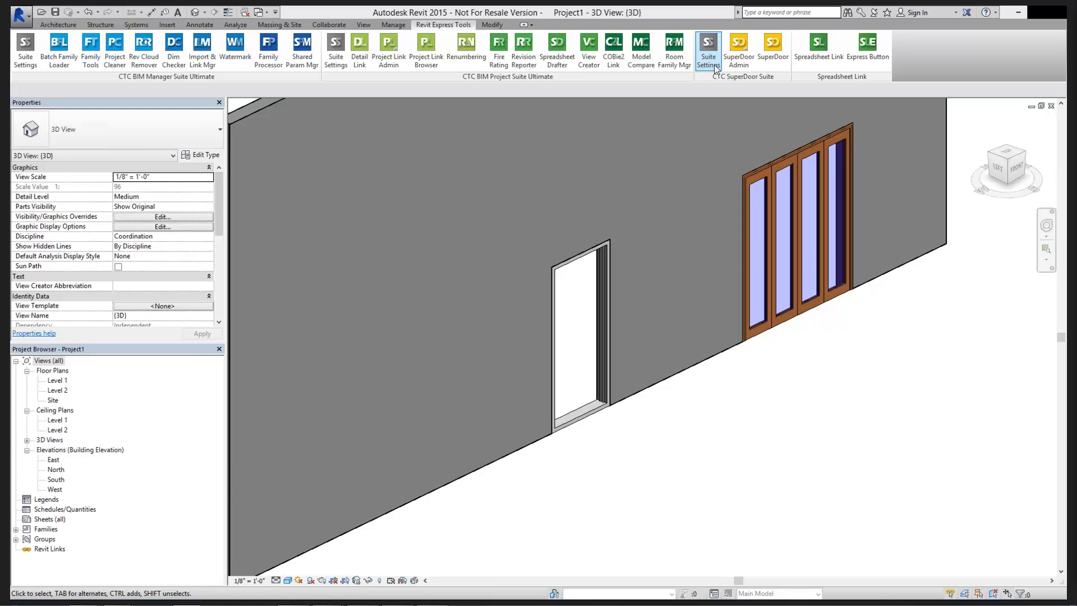
- Switch to File Explorer and open Ribbon Button Visibility Settings.txt from the Contents folder of CTC_SuperDoor_Suite.bundle under the 2015 Revit Addins
key("super+e")
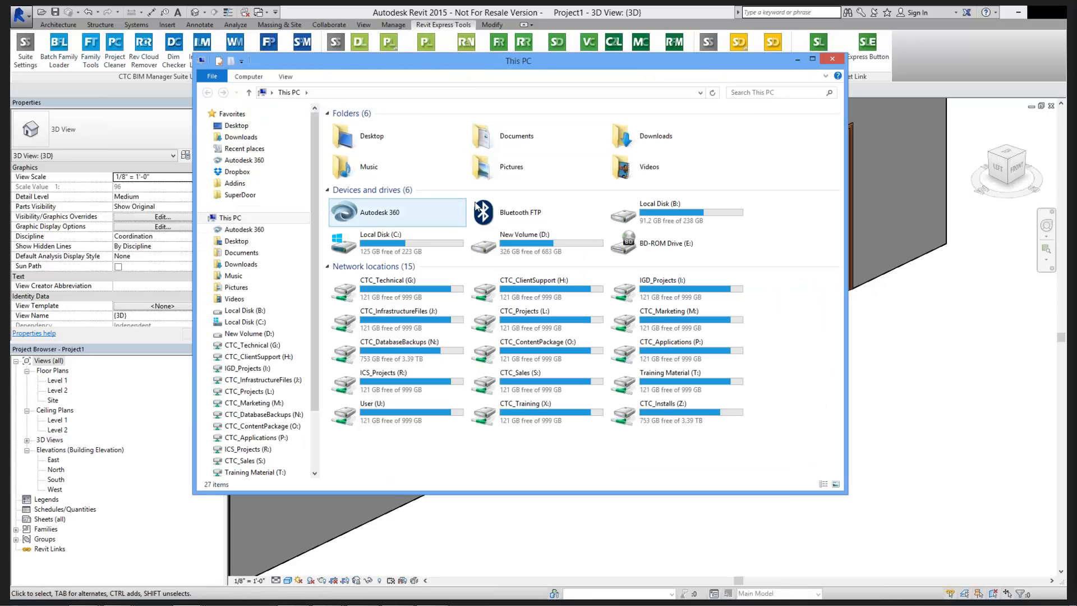
left_click(239, 195)
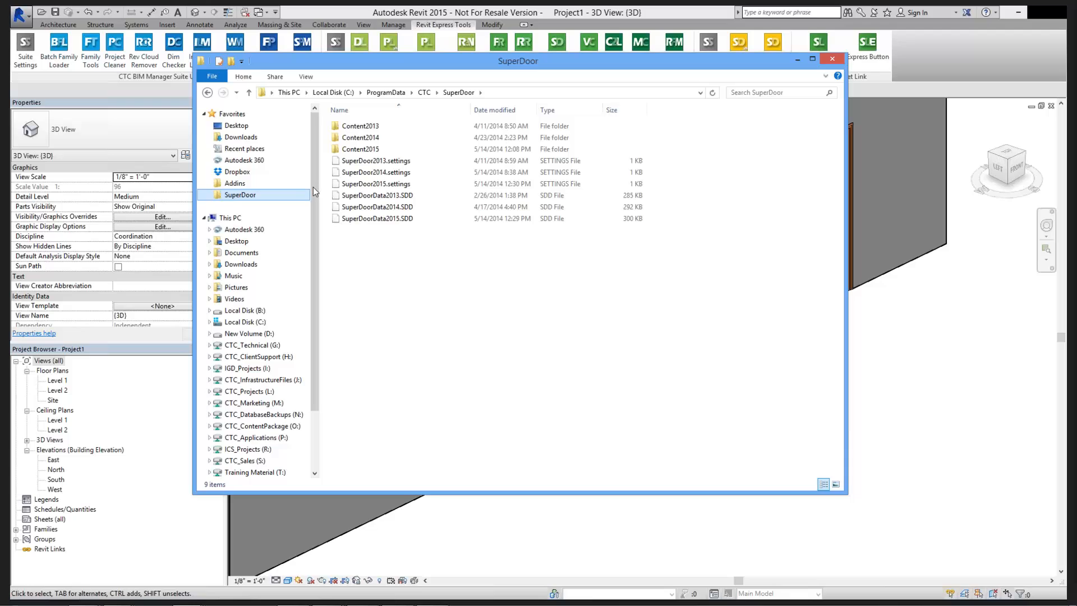
left_click(354, 150)
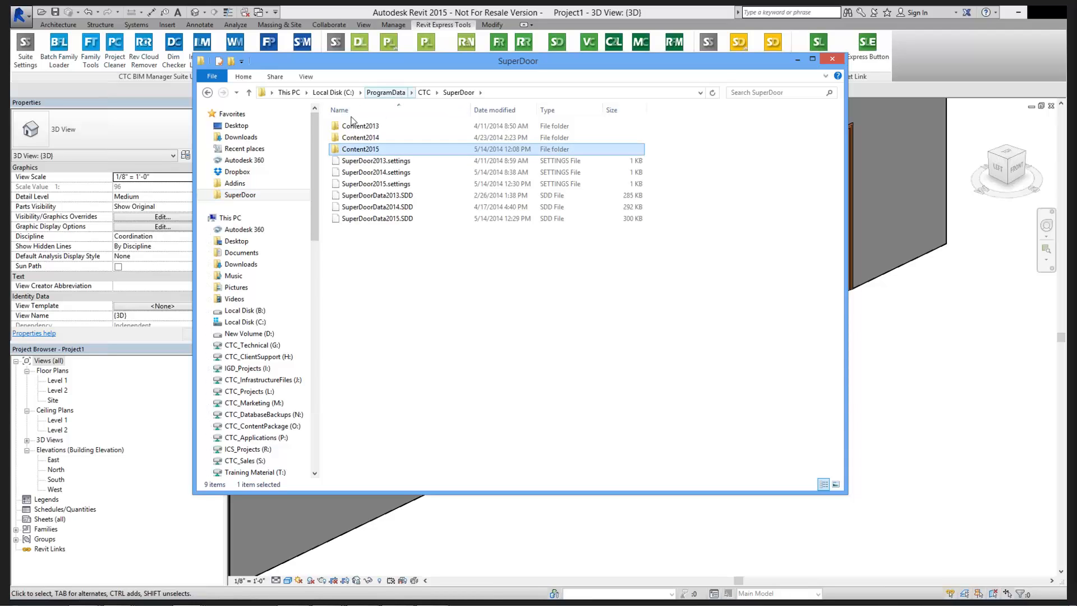
left_click(234, 183)
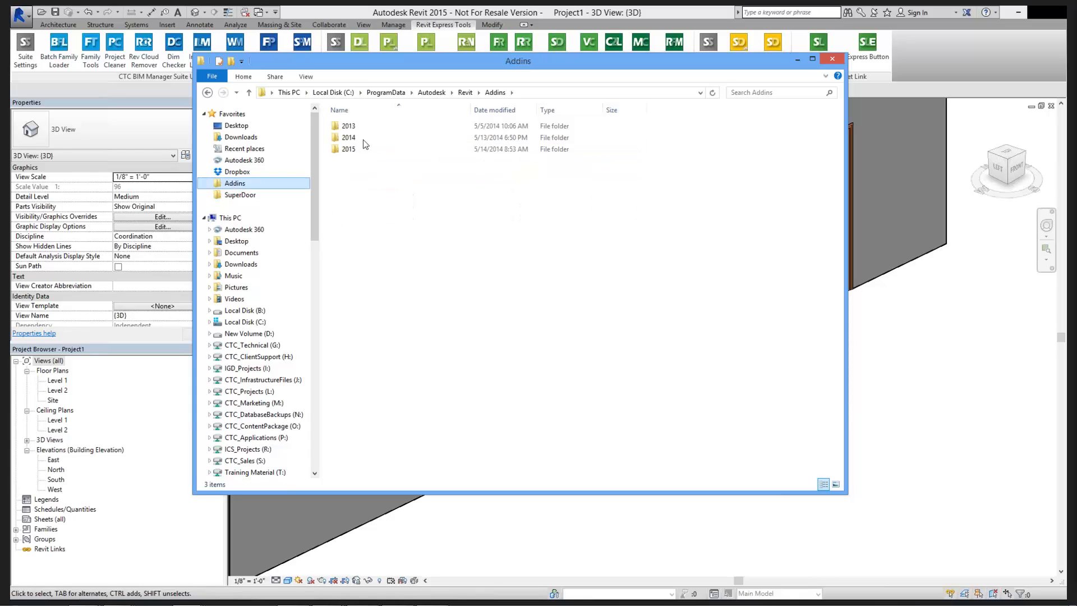
double_click(351, 149)
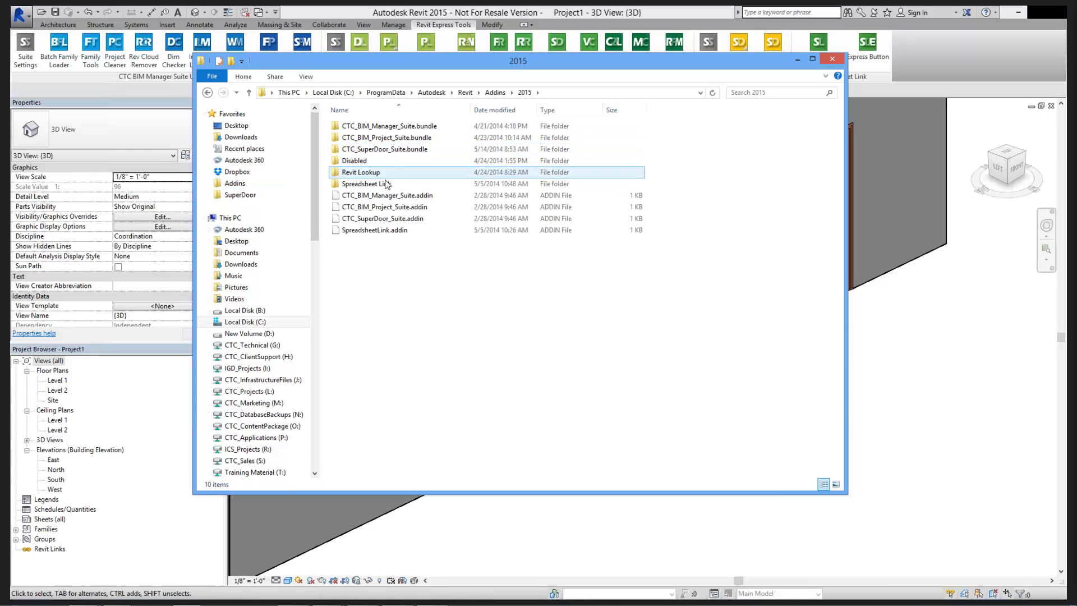
left_click(386, 154)
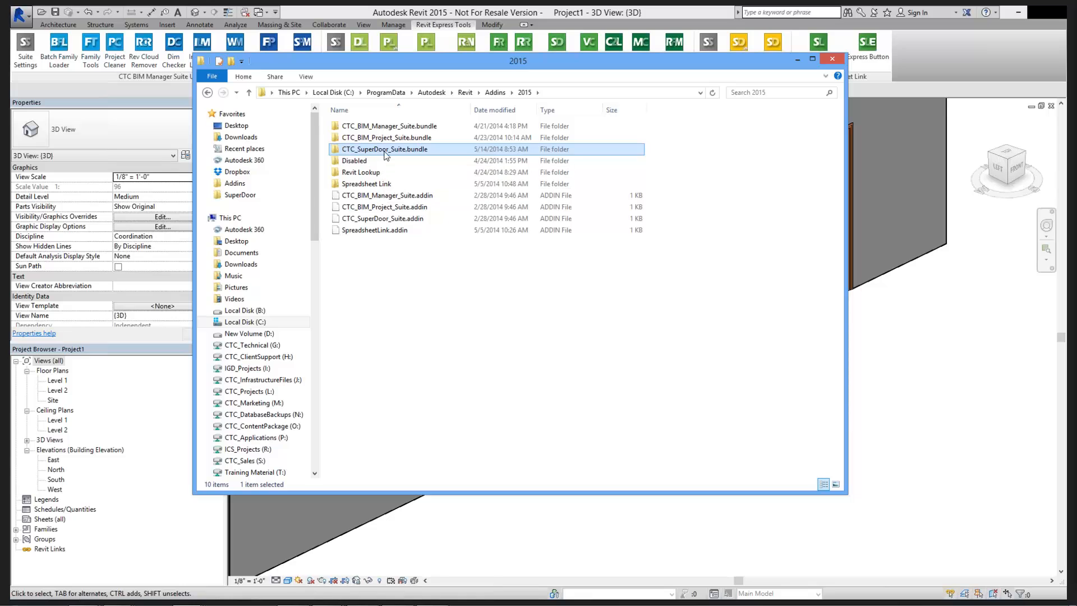
double_click(389, 150)
double_click(365, 127)
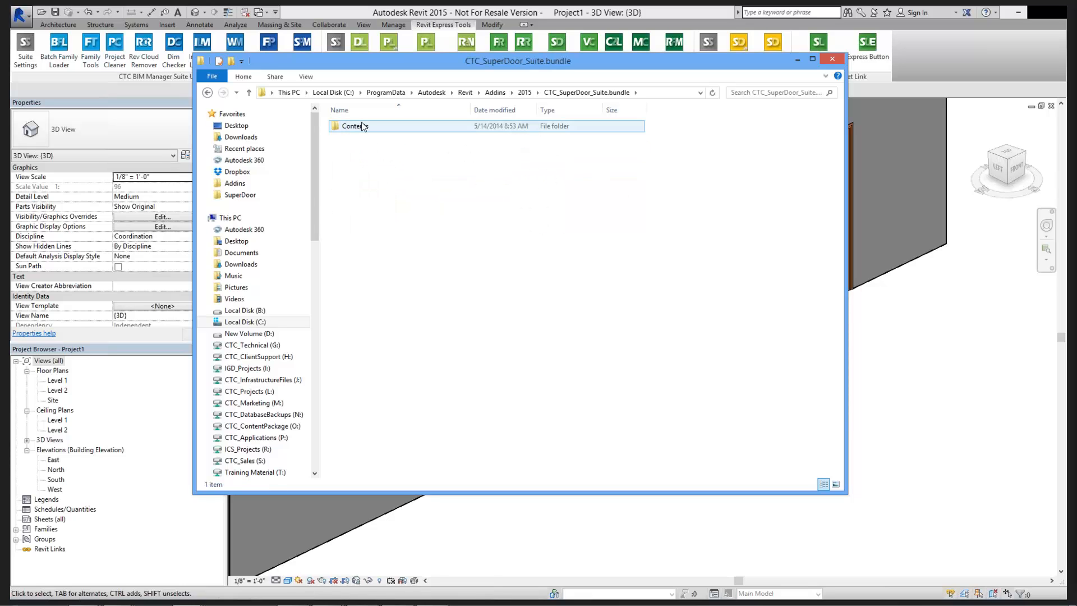
left_click(369, 186)
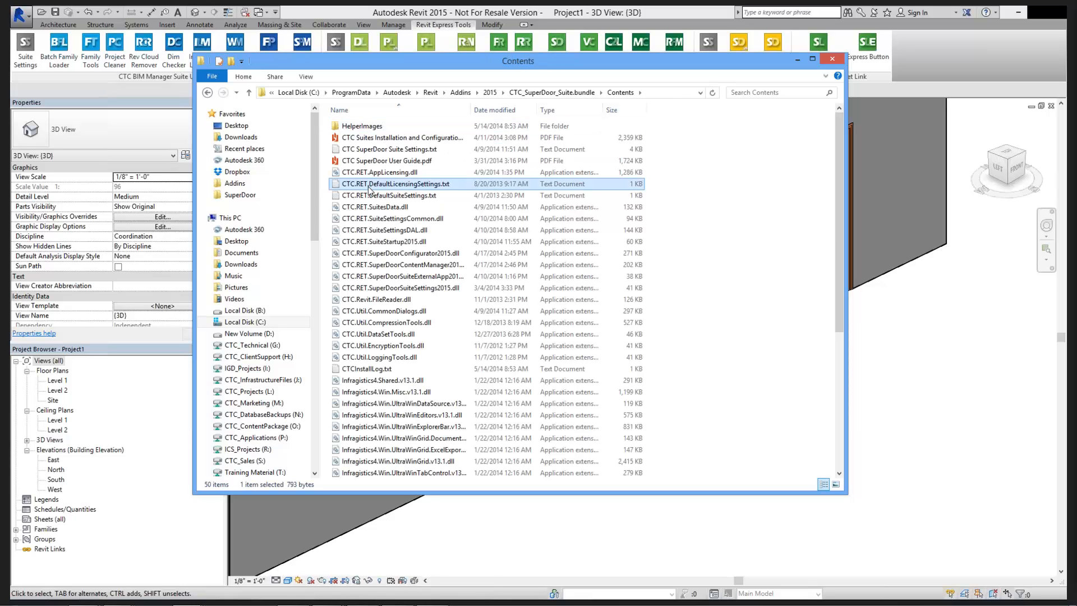
key("r")
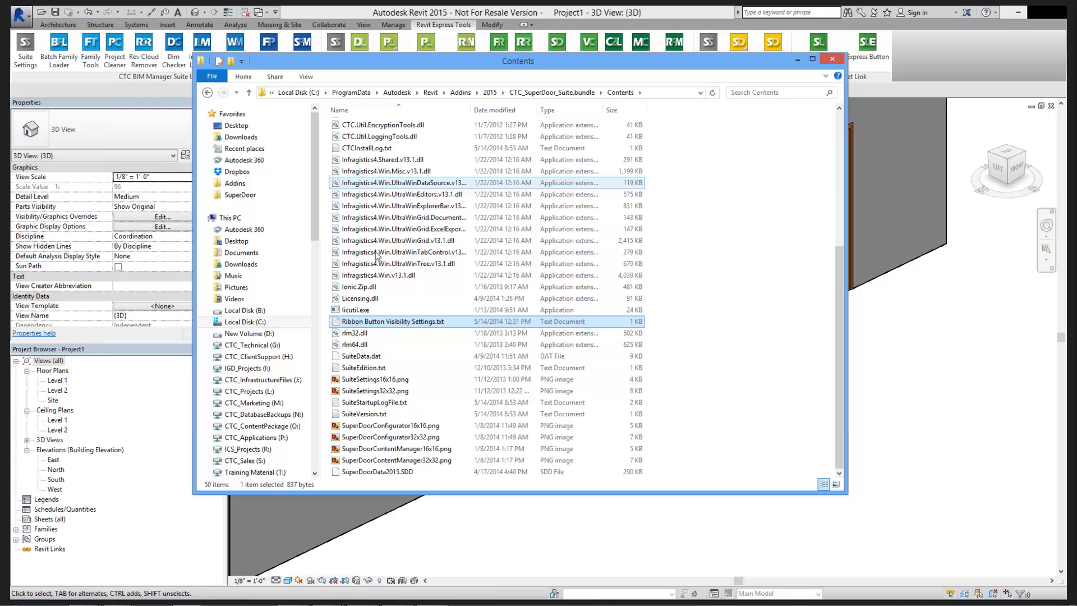
double_click(375, 322)
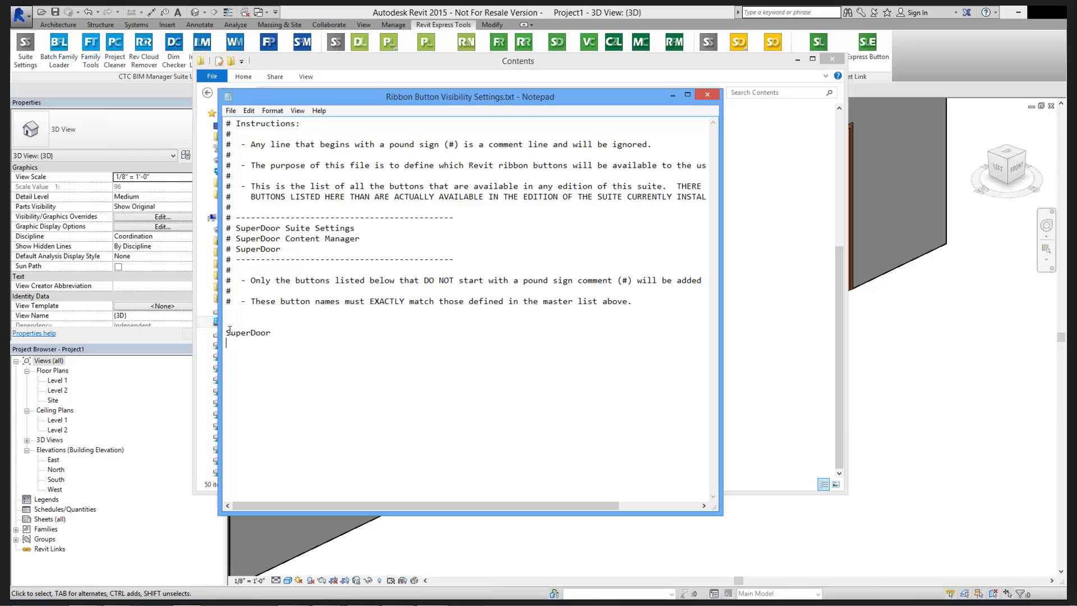
- Copy the commented SuperDoor Suite Settings and SuperDoor Content Manager lines from the master list onto separate lines above the active SuperDoor entry
left_click_drag(226, 332, 287, 333)
left_click_drag(360, 239, 224, 233)
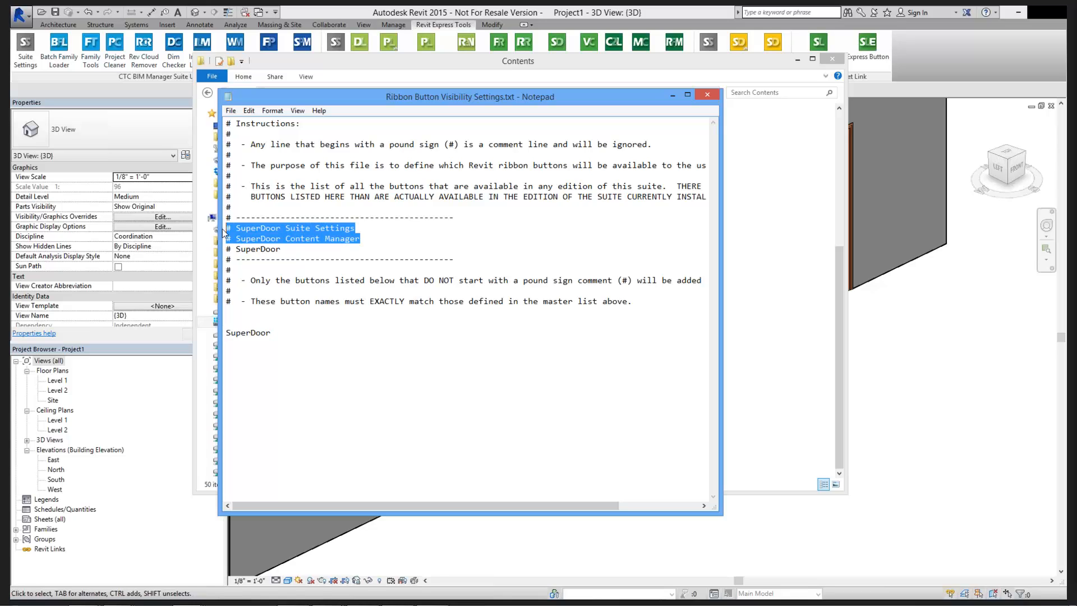
key("ctrl+c")
left_click(227, 332)
key("ctrl+v")
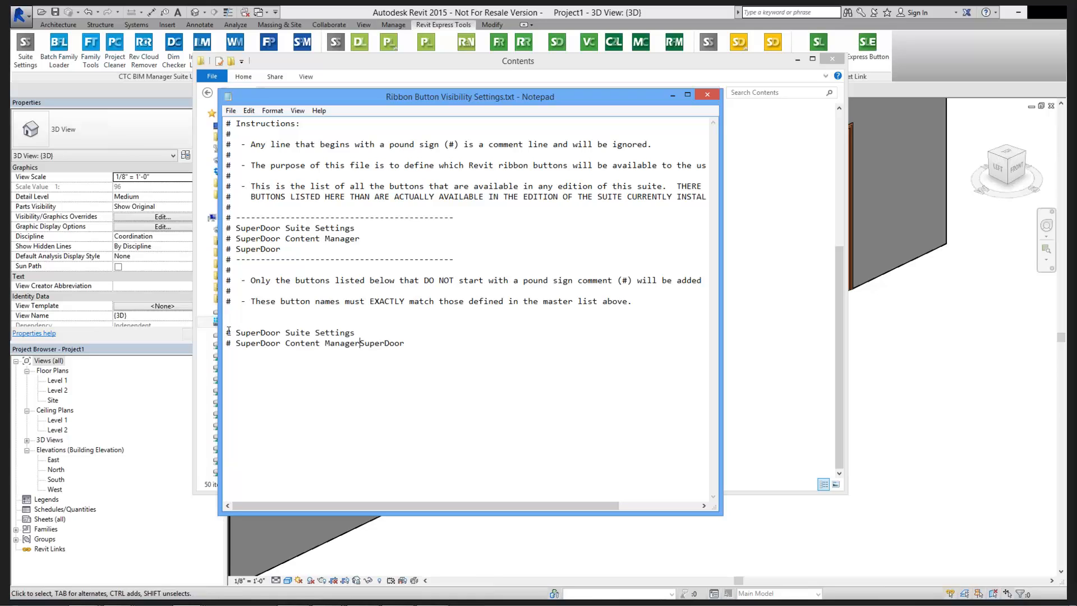
key("Return")
- Remove the leading pound sign and space from the pasted SuperDoor Content Manager and SuperDoor Suite Settings lines
left_click(236, 343)
key("BackSpace")
key("BackSpace")
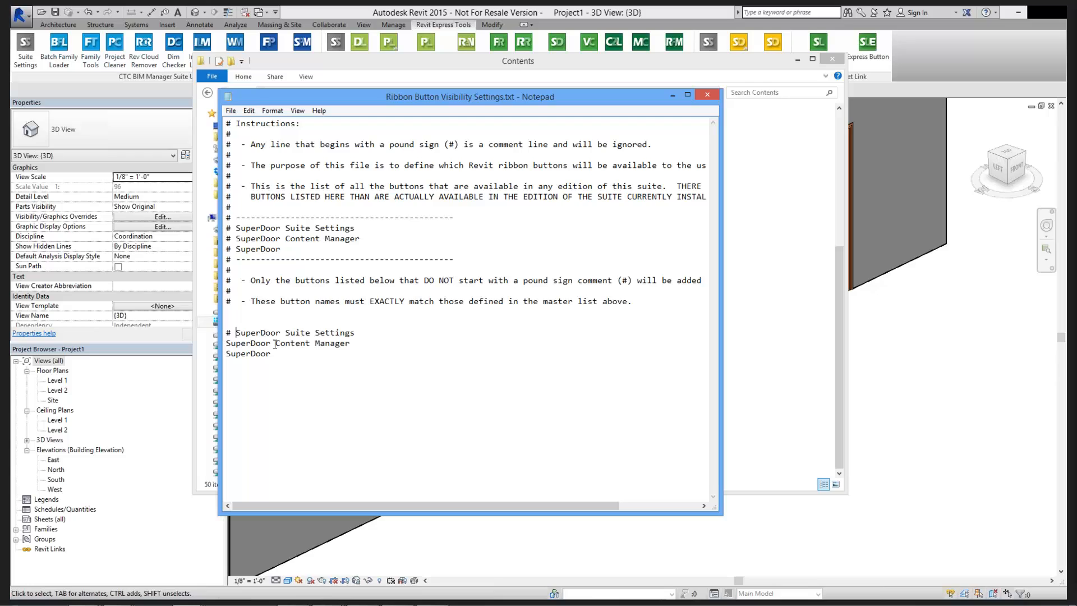
key("BackSpace")
key("BackSpace")
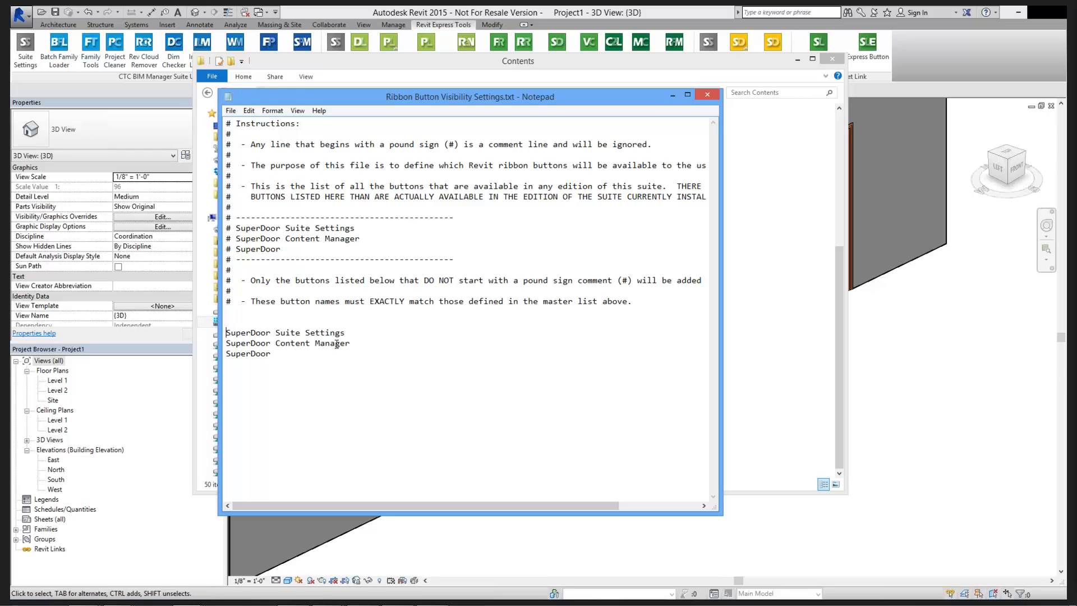
- Comment out the SuperDoor Content Manager and SuperDoor Suite Settings entries above the active SuperDoor line with a leading #
left_click_drag(350, 343, 216, 337)
left_click(226, 344)
type("#")
key("Up")
key("Left")
type("#")
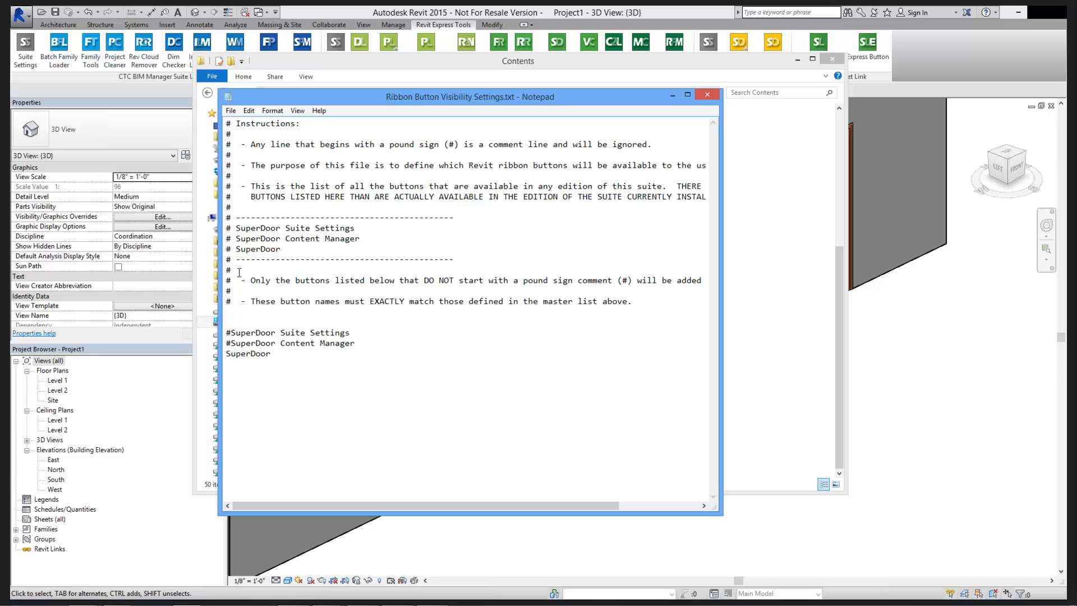
- Insert a space after the # on both commented button entries, then save and close the ribbon visibility file
left_click(233, 332)
key("Down")
key("Left")
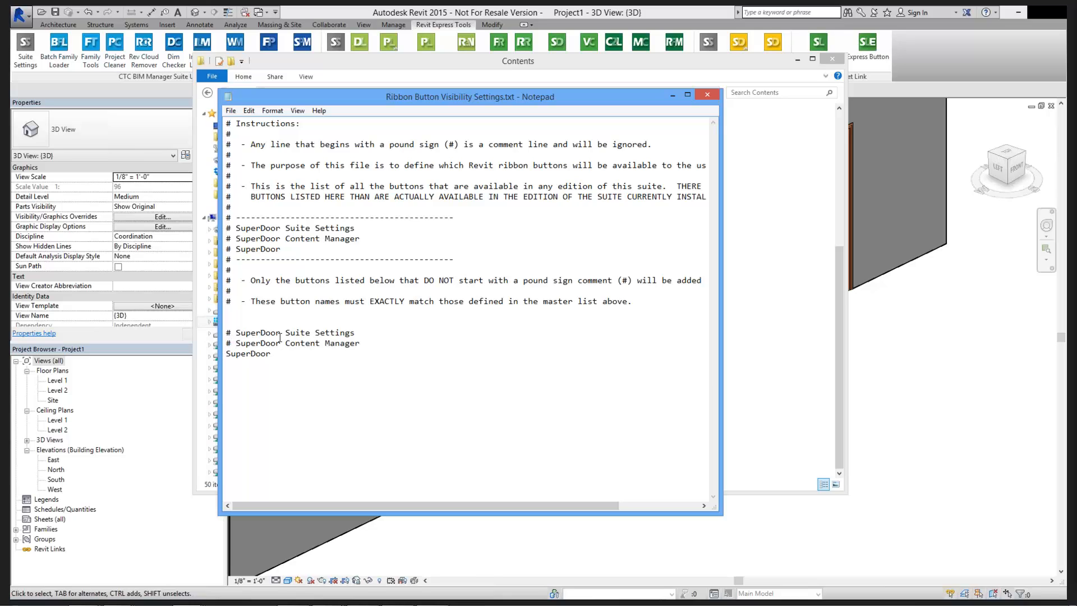
left_click(231, 111)
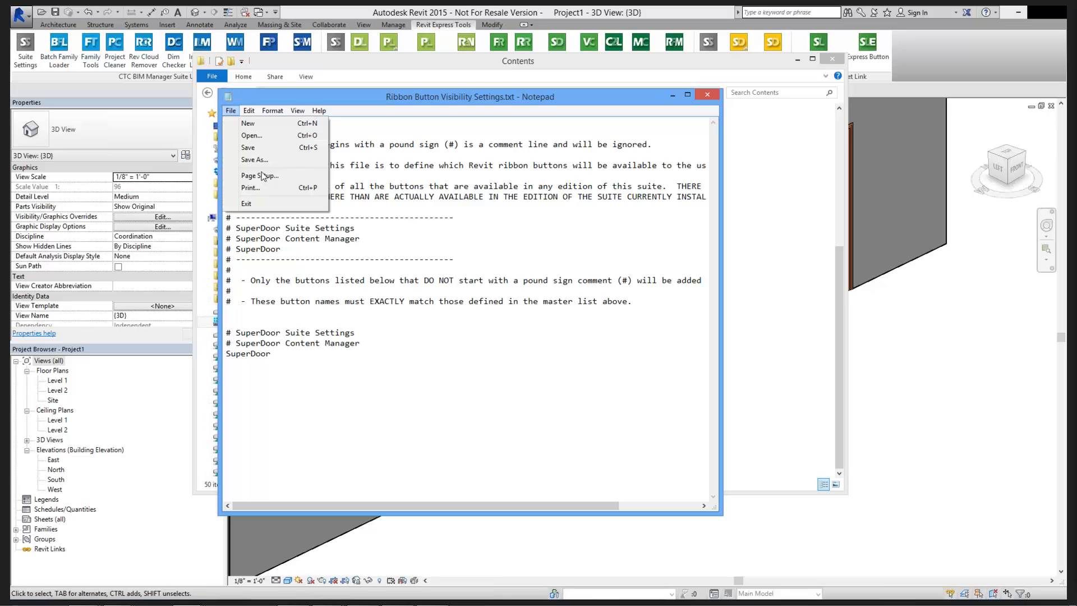
left_click(248, 147)
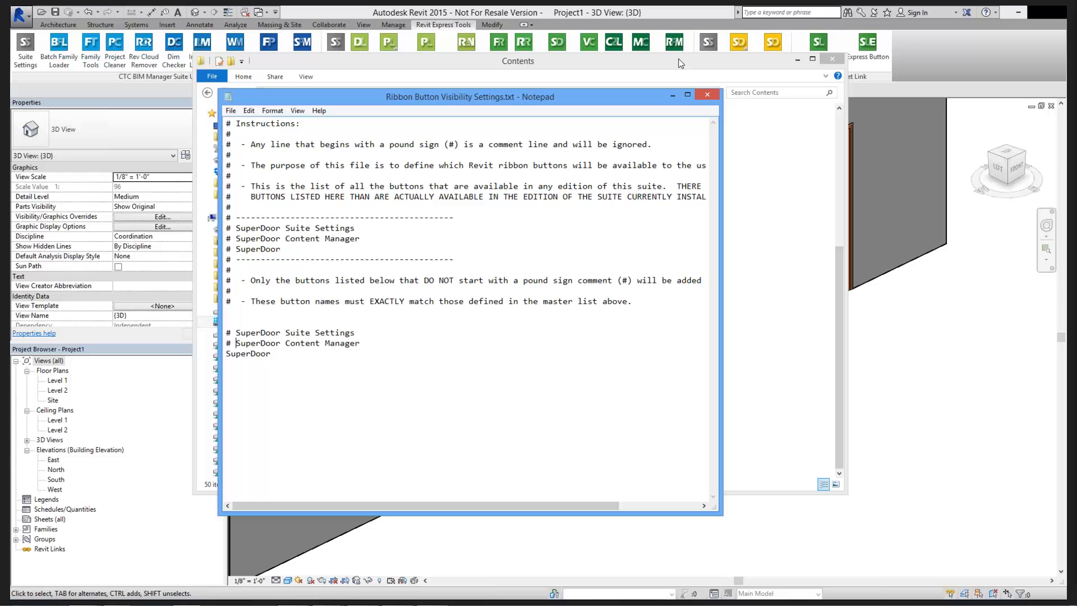
left_click(707, 95)
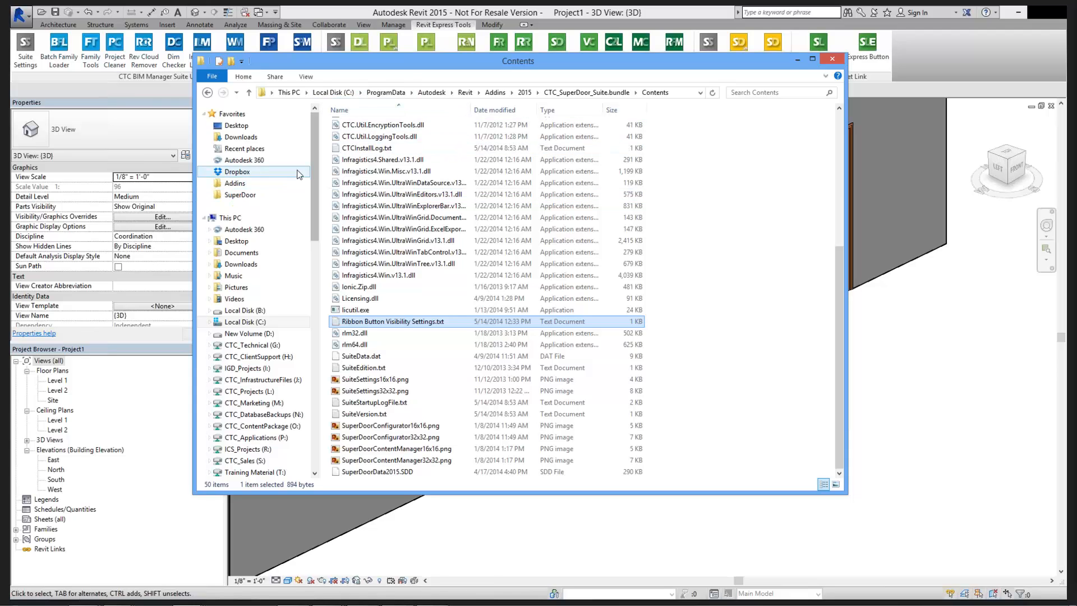
- Browse to C:\ProgramData\CTC\Licensing and locate the SuperDoor Suite license settings text files
left_click(256, 194)
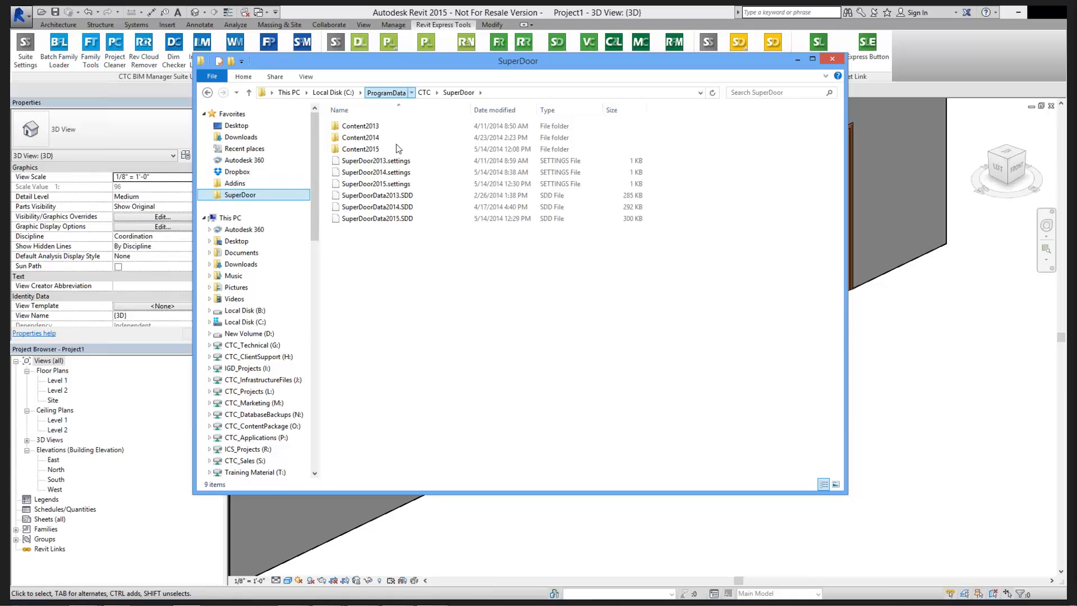
left_click(388, 92)
left_click(374, 242)
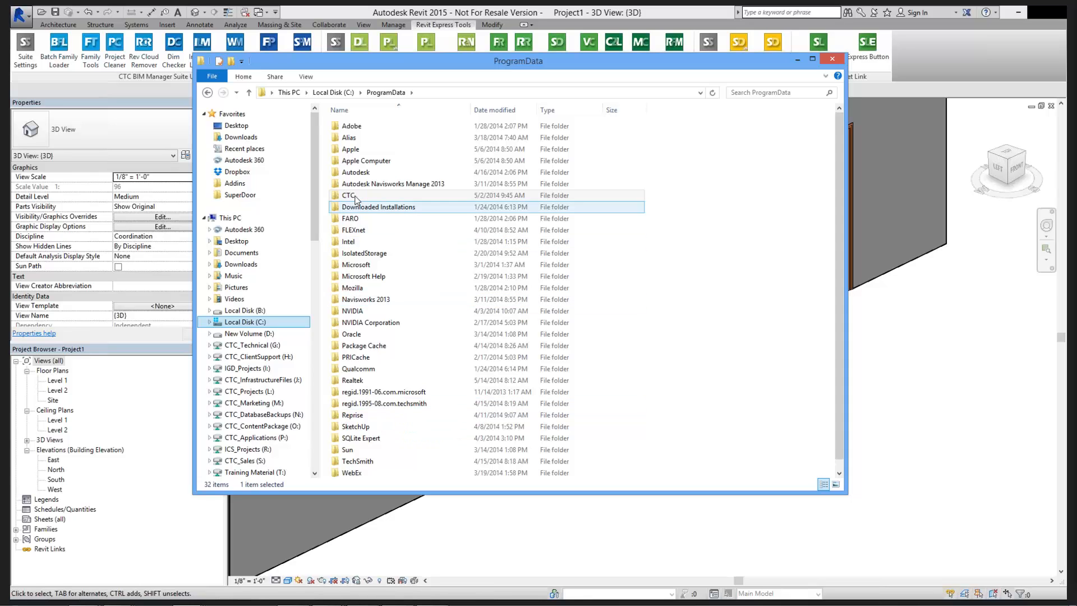
double_click(357, 196)
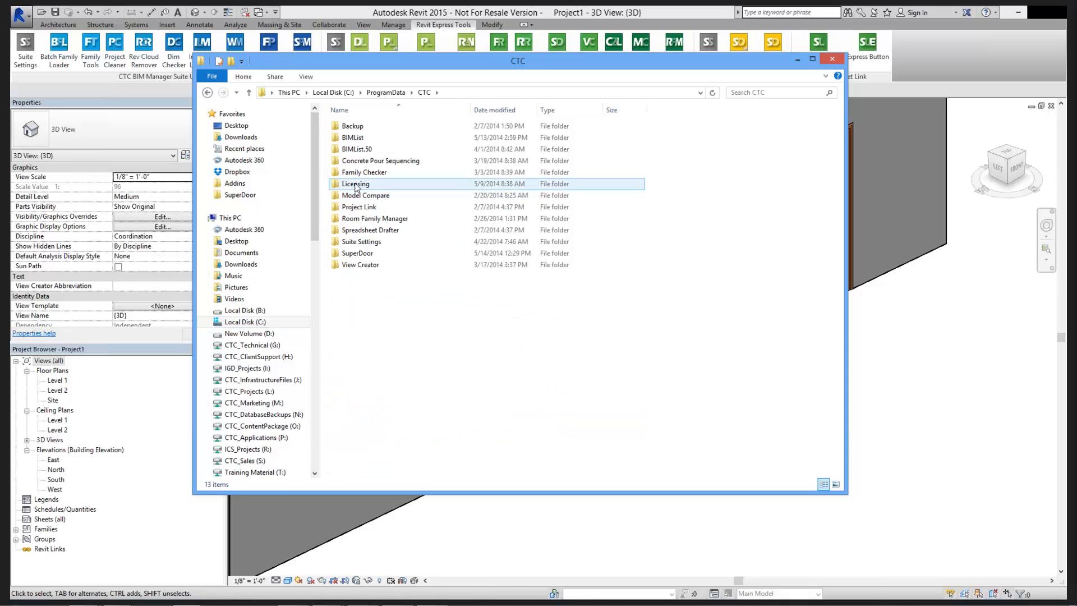
double_click(387, 184)
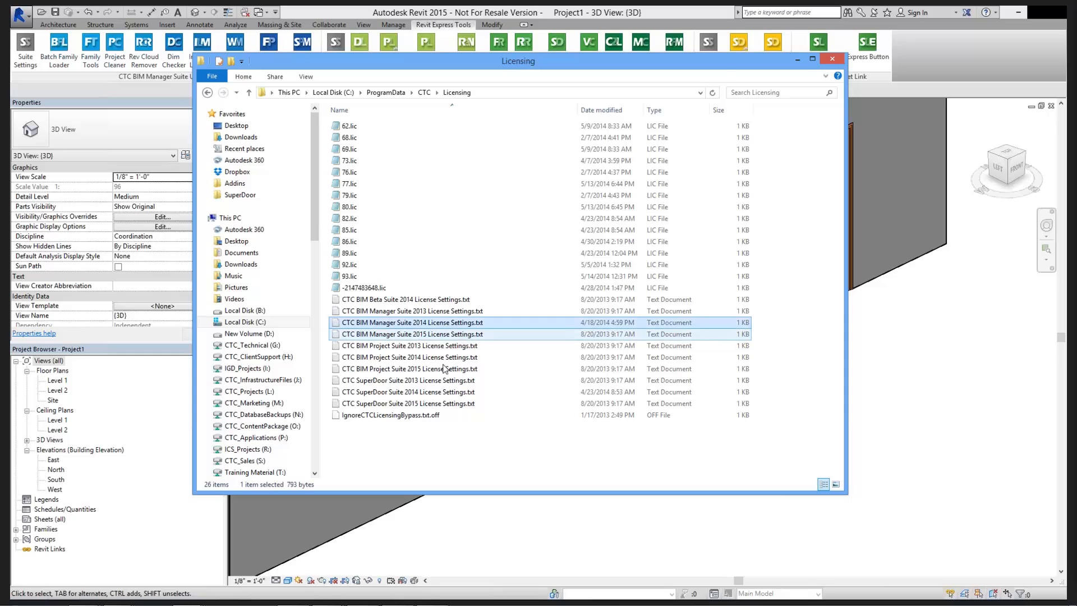
left_click(438, 394)
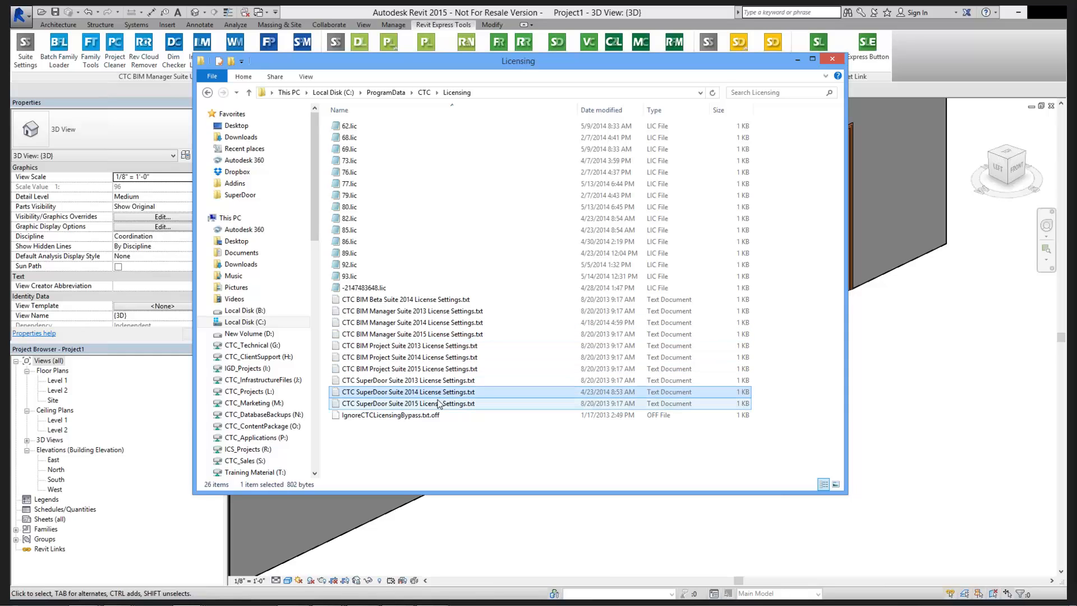
- Review the LicenseType and LicenseServerPaths entries in CTC SuperDoor Suite 2015 License Settings.txt, and close the file and the Licensing folder
left_click(440, 404)
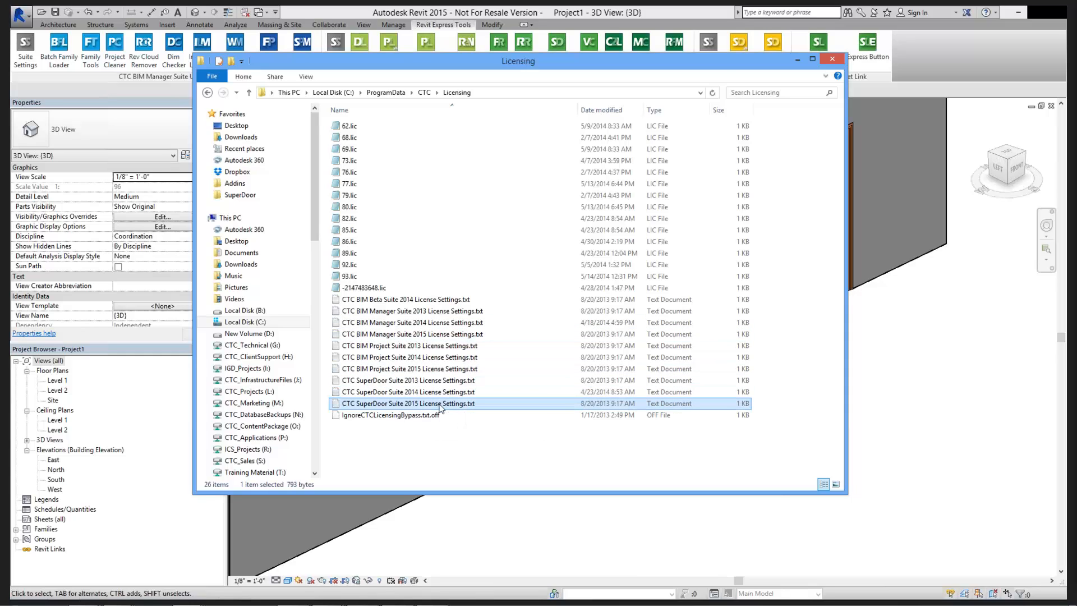
double_click(440, 405)
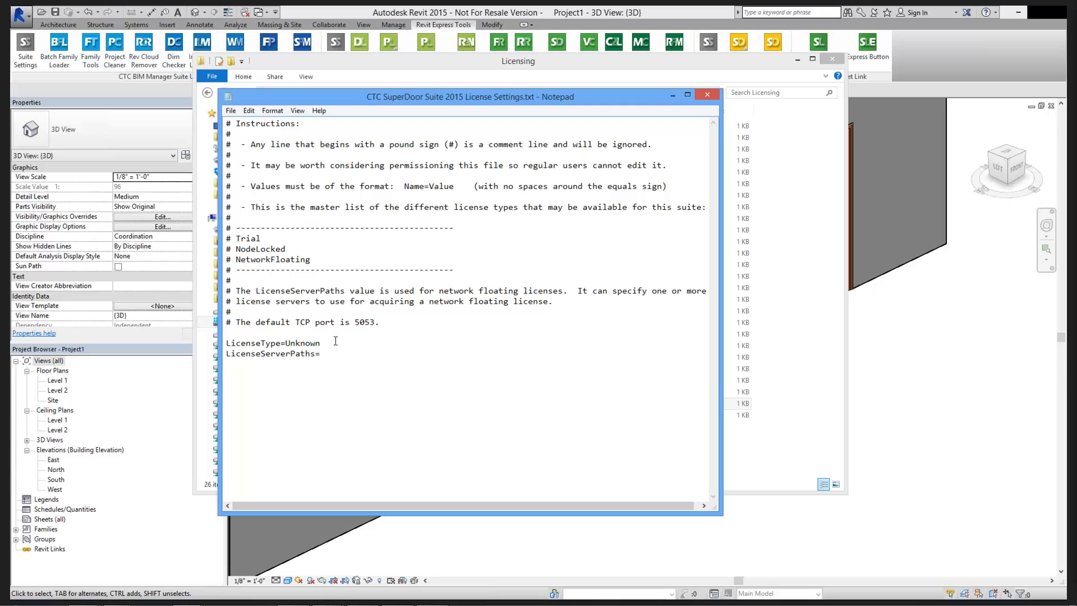
double_click(317, 343)
left_click(336, 362)
left_click(706, 95)
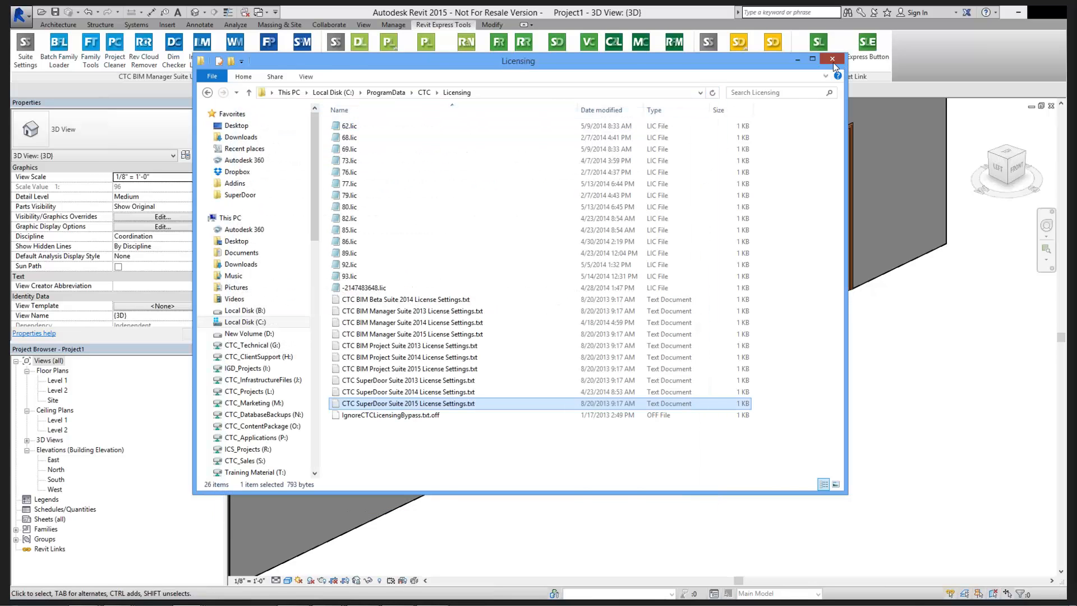
left_click(833, 59)
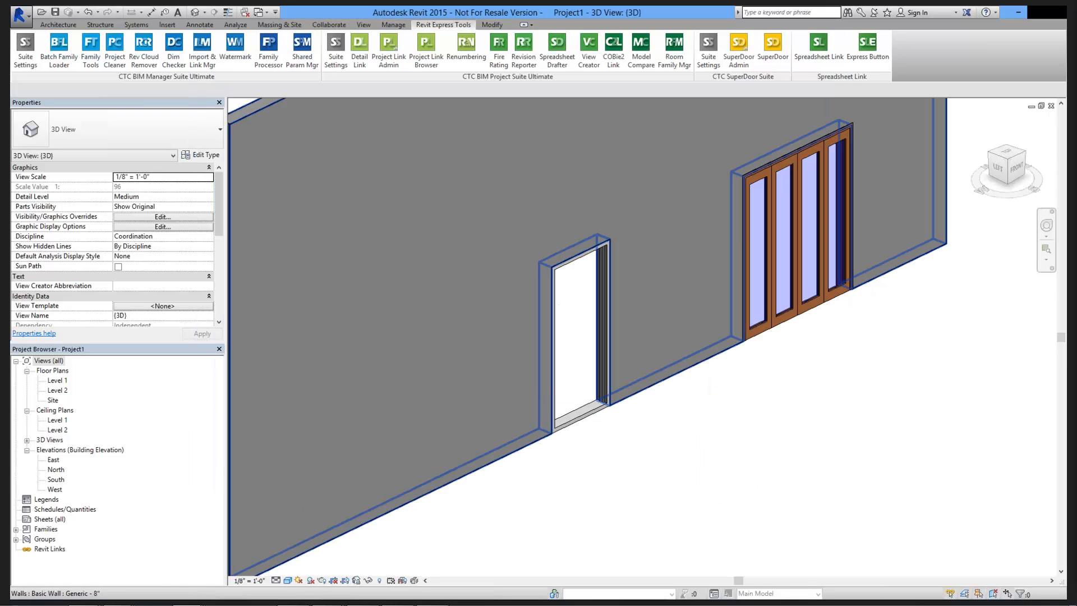
- Switch from Revit to the running PowerPoint slide show of the SuperDoor webinar
key("alt+Tab")
key("alt+Tab")
key("alt+Tab")
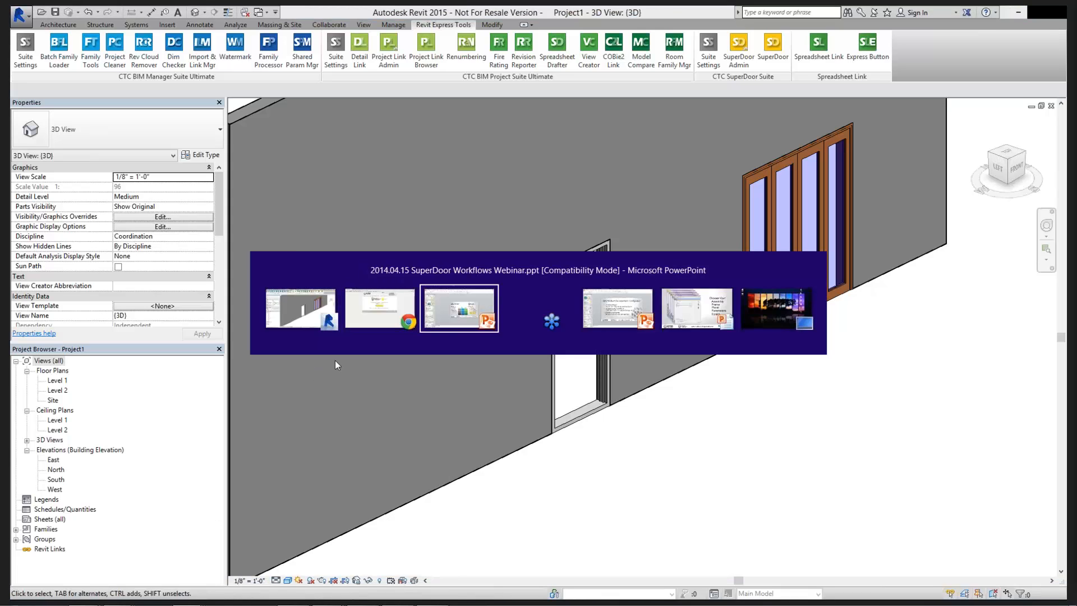
key("alt+Tab")
key("alt+Tab")
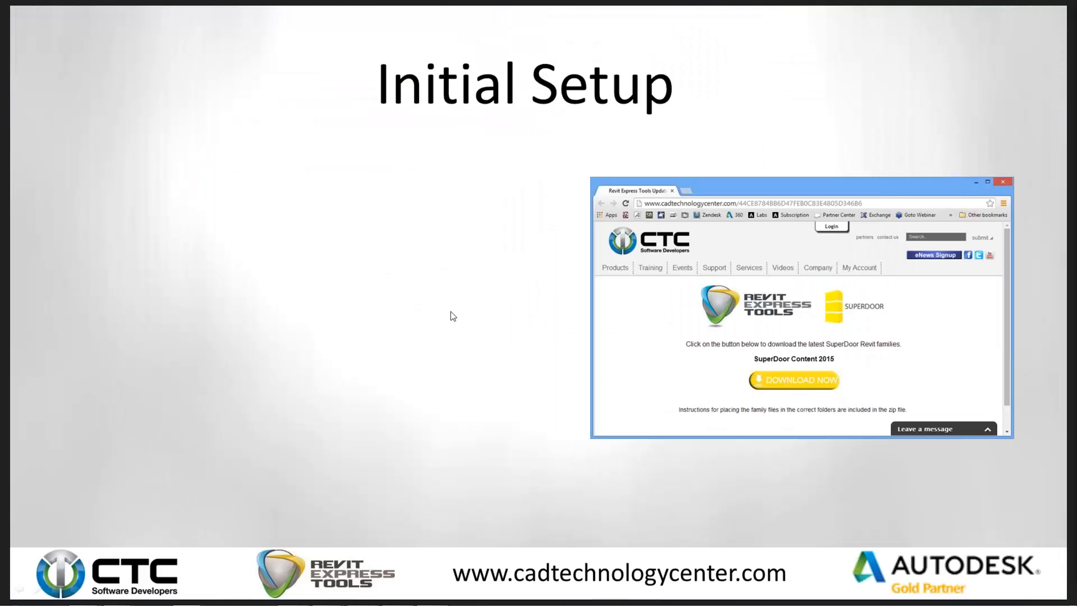
left_click(451, 312)
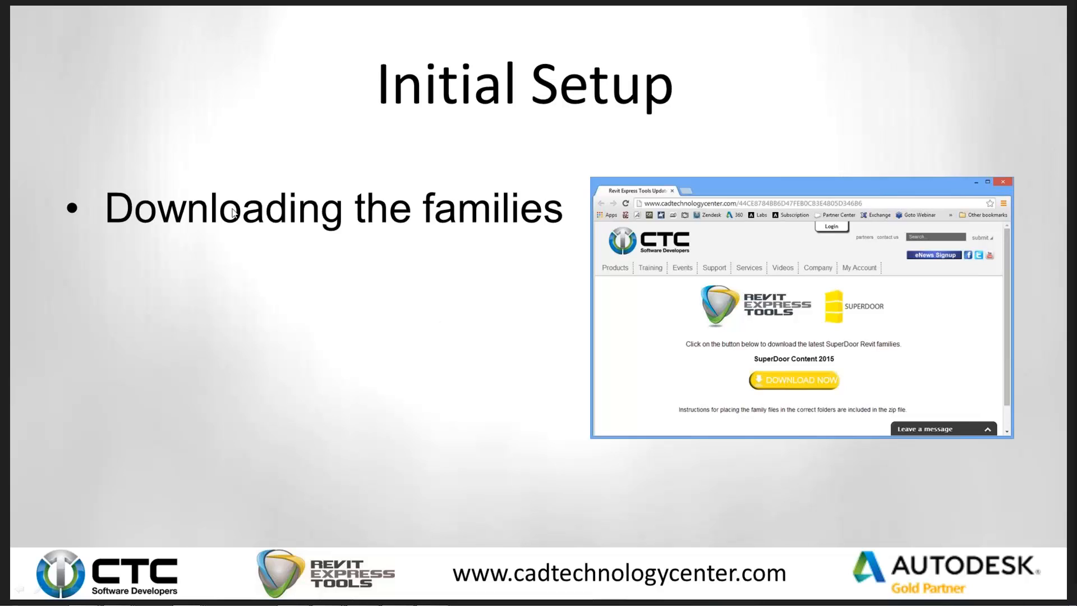
left_click(291, 237)
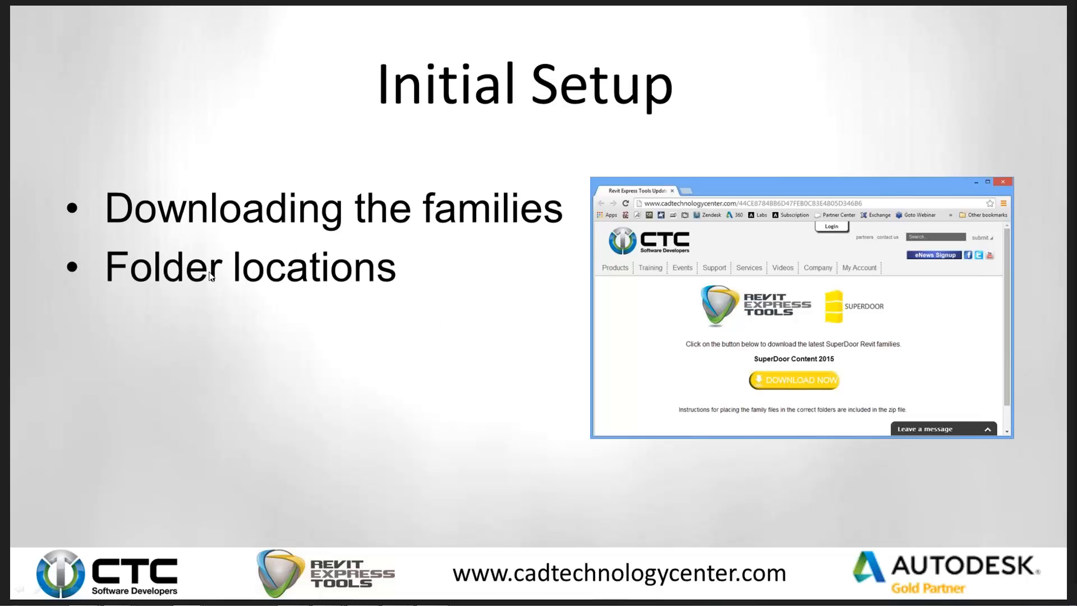
left_click(436, 303)
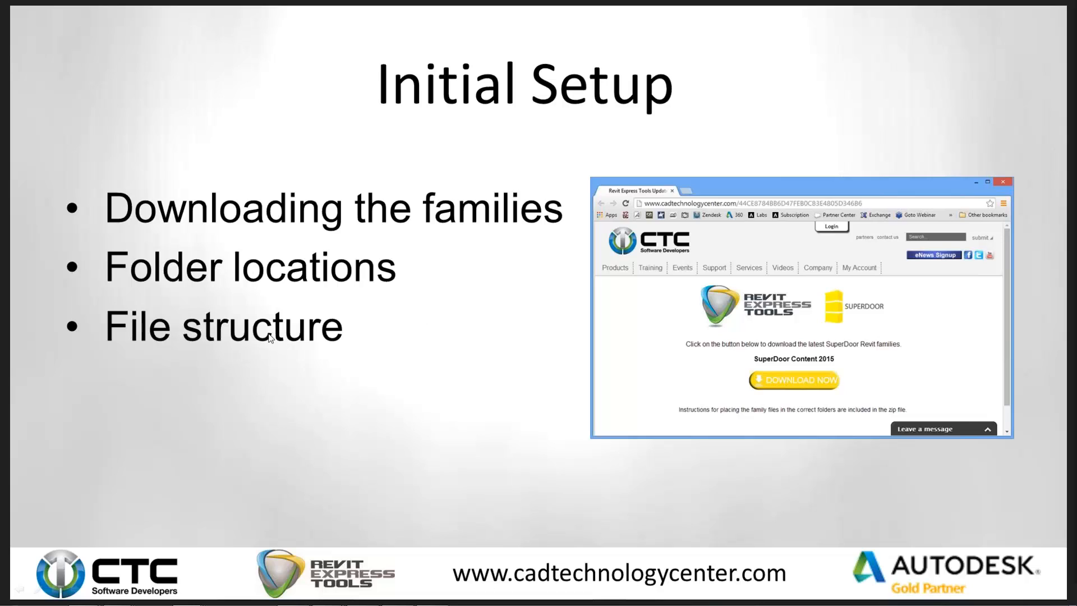
left_click(455, 261)
left_click(384, 295)
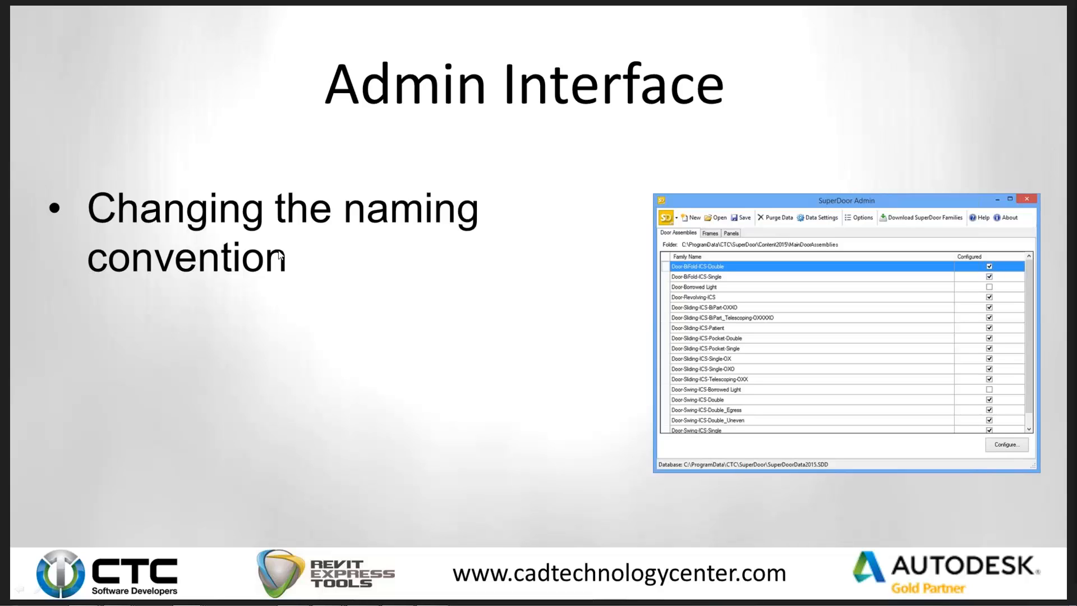
left_click(292, 258)
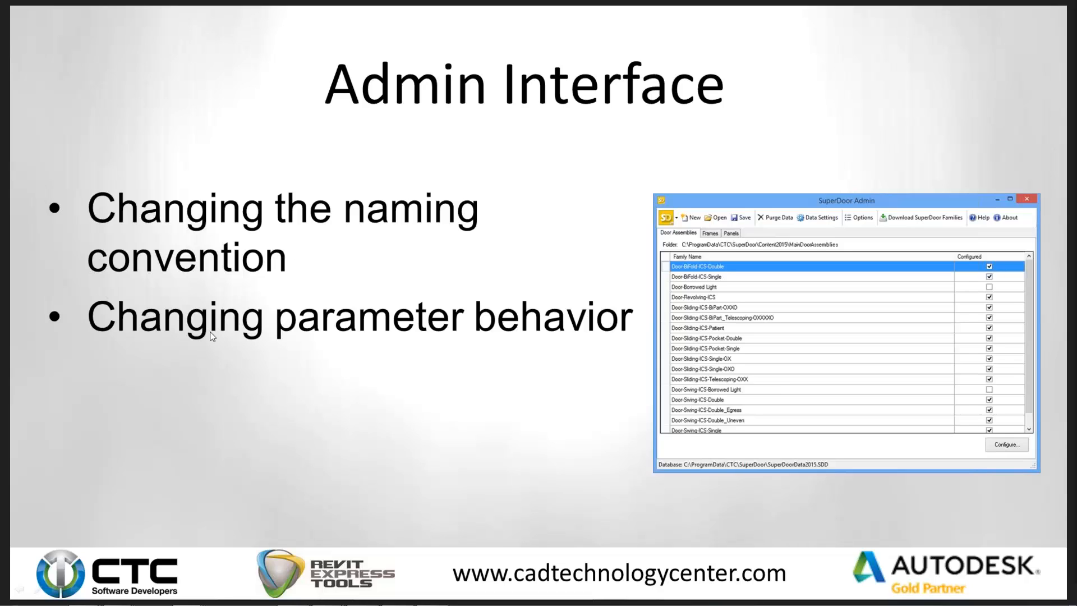
left_click(277, 343)
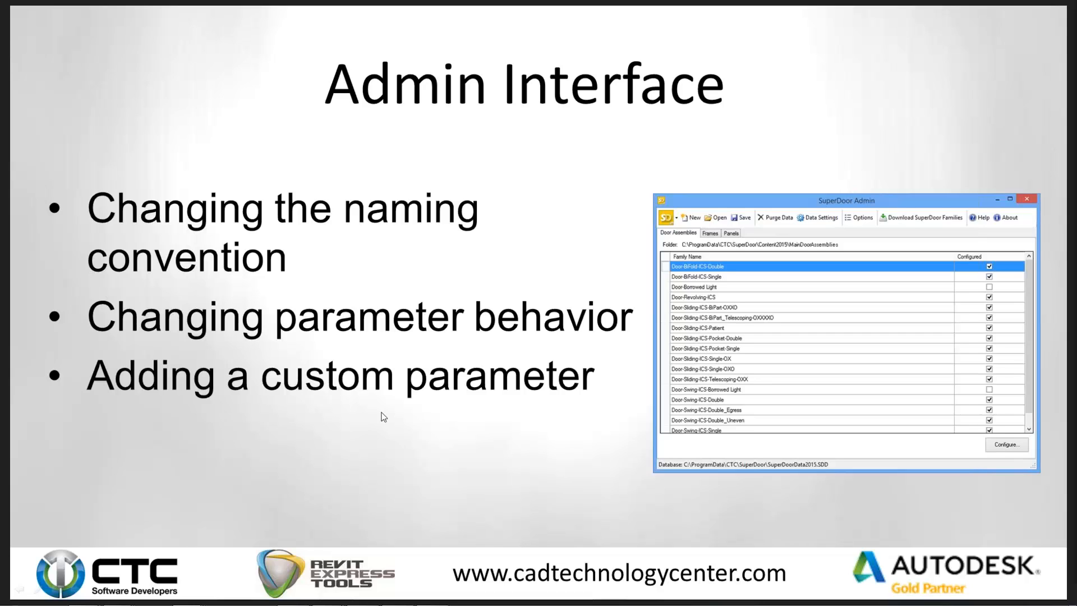